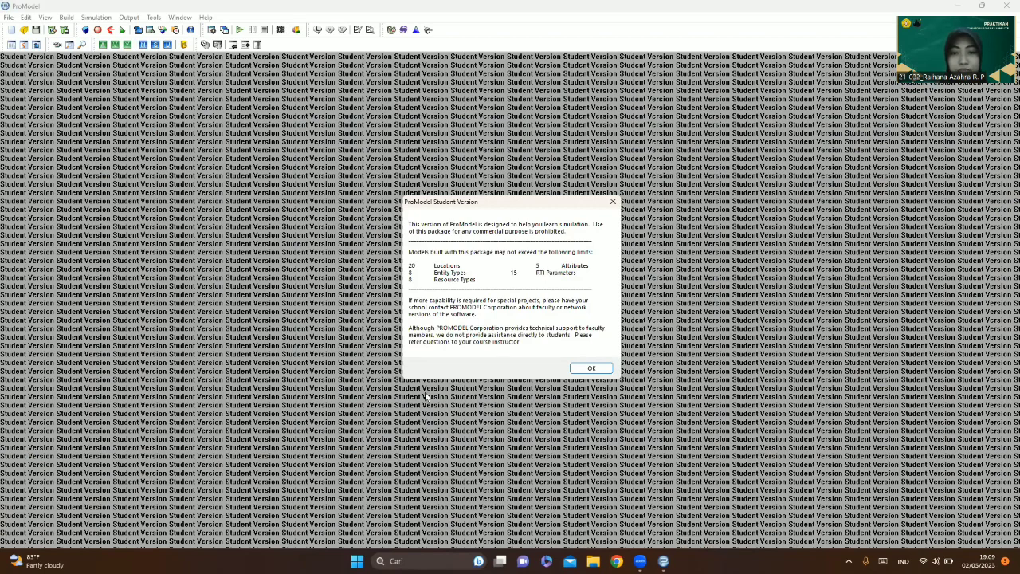
- Dismiss the student version notice and the shortcut panel, and start a new model
{"action": "left_click", "coordinate": [581, 372]}
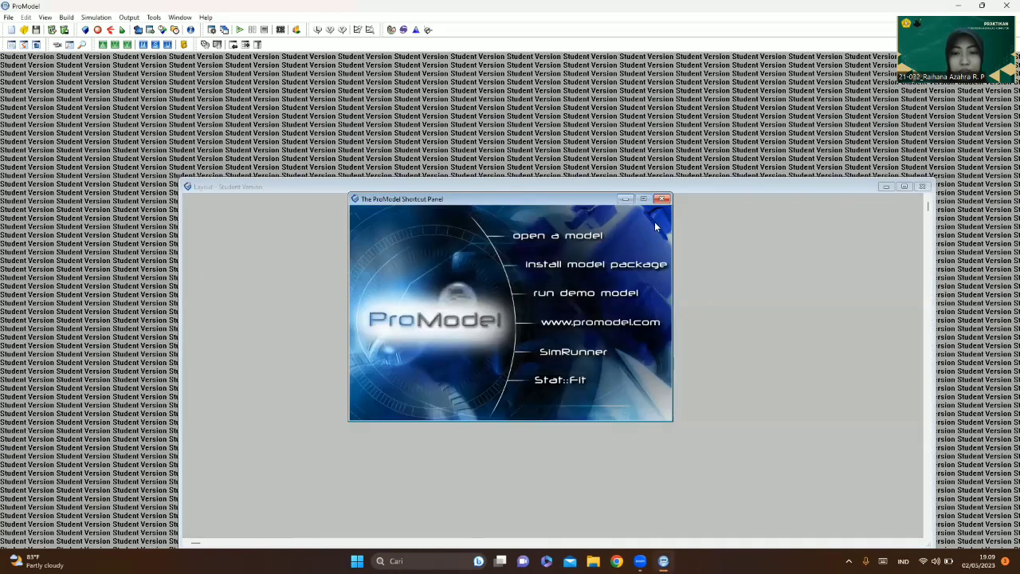
{"action": "left_click", "coordinate": [667, 202]}
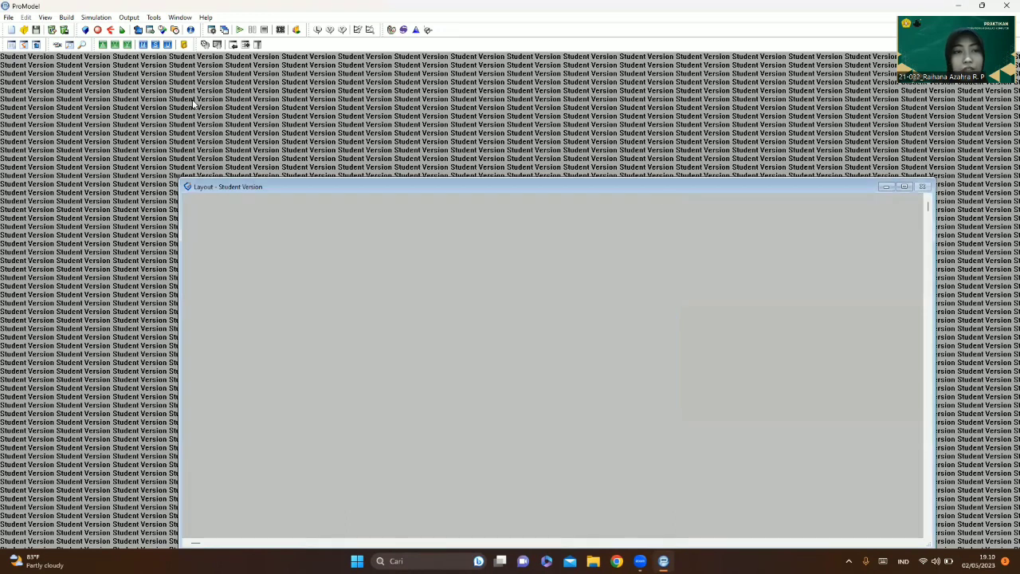
{"action": "left_click", "coordinate": [8, 17]}
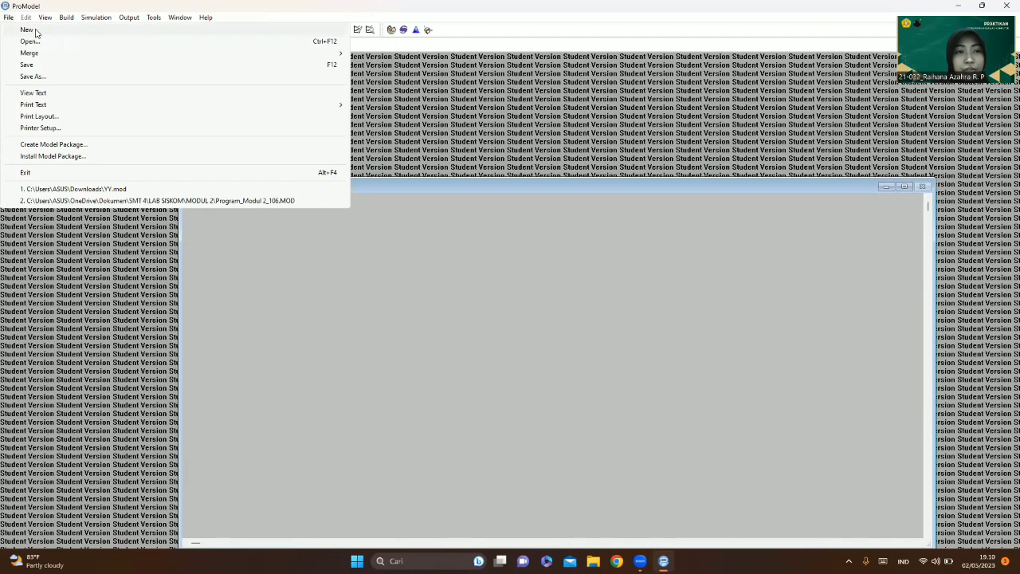
{"action": "left_click", "coordinate": [35, 32]}
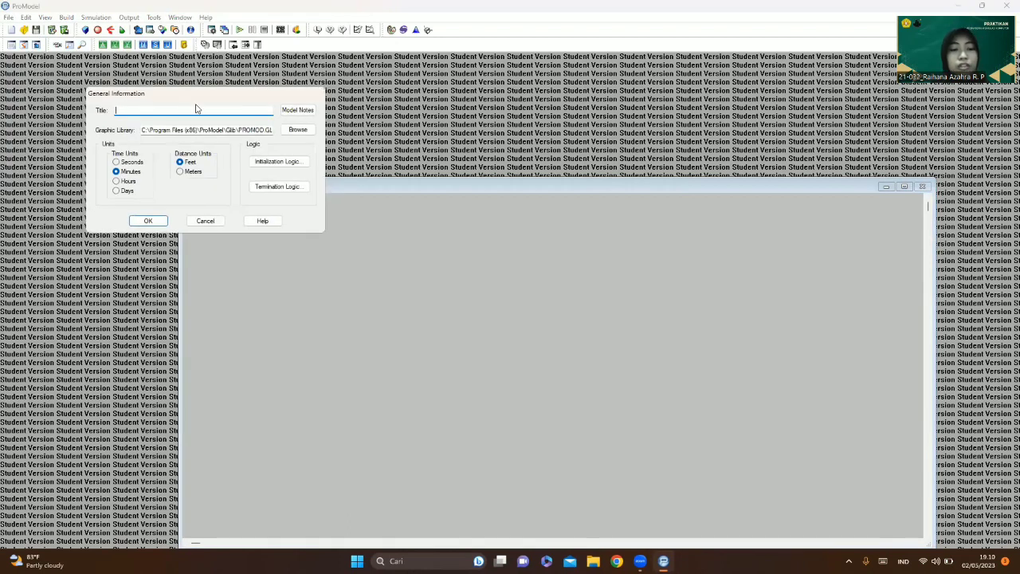
- Title the model TUGAS BESAR KELOMPOK 99 and set its distance units to meters
{"action": "type", "text": "TUGAS "}
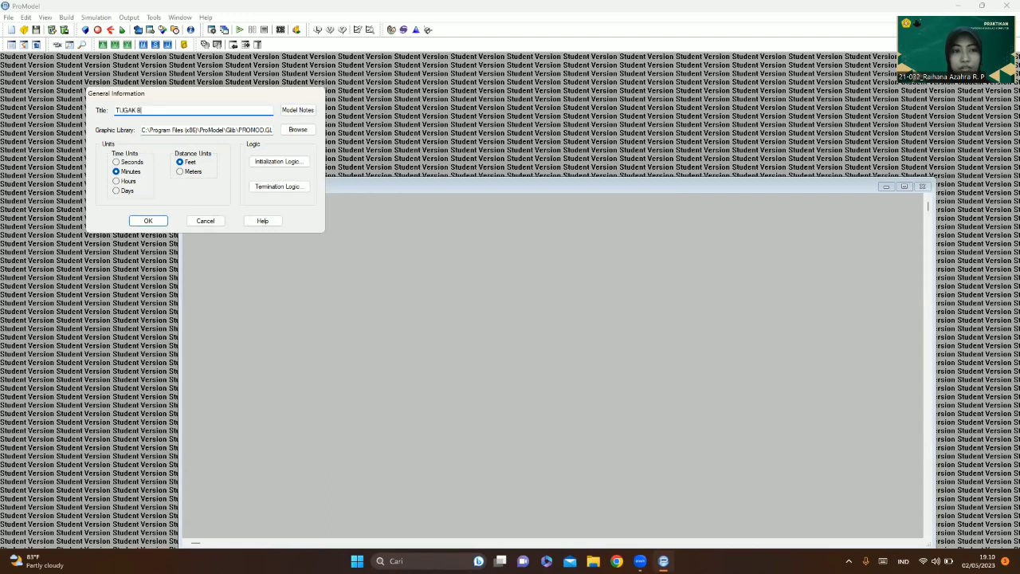
{"action": "type", "text": "B"}
{"action": "key", "text": "BackSpace"}
{"action": "key", "text": "BackSpace"}
{"action": "key", "text": "BackSpace"}
{"action": "type", "text": "S BESAR KELOMPOM"}
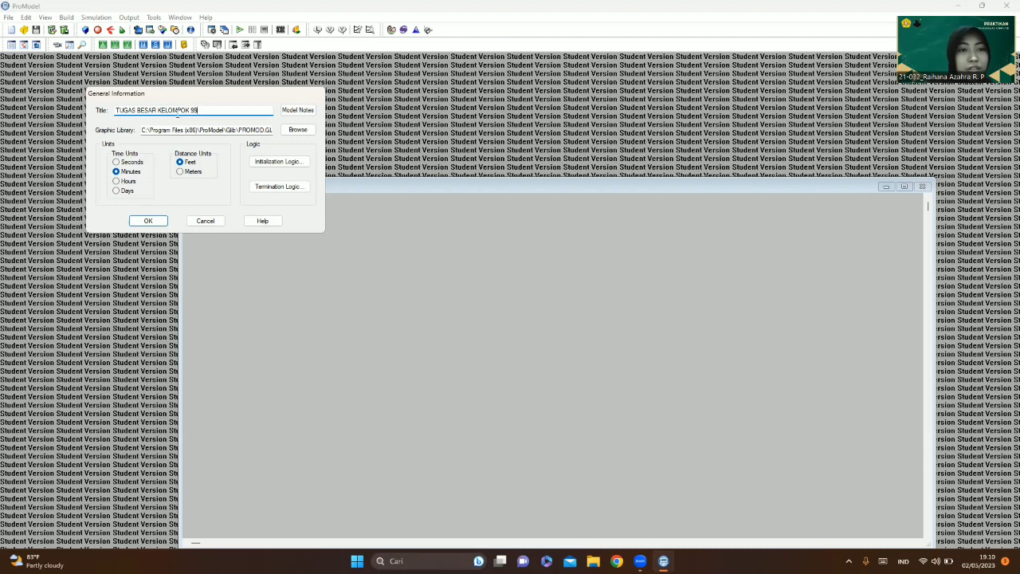
{"action": "left_click", "coordinate": [182, 173]}
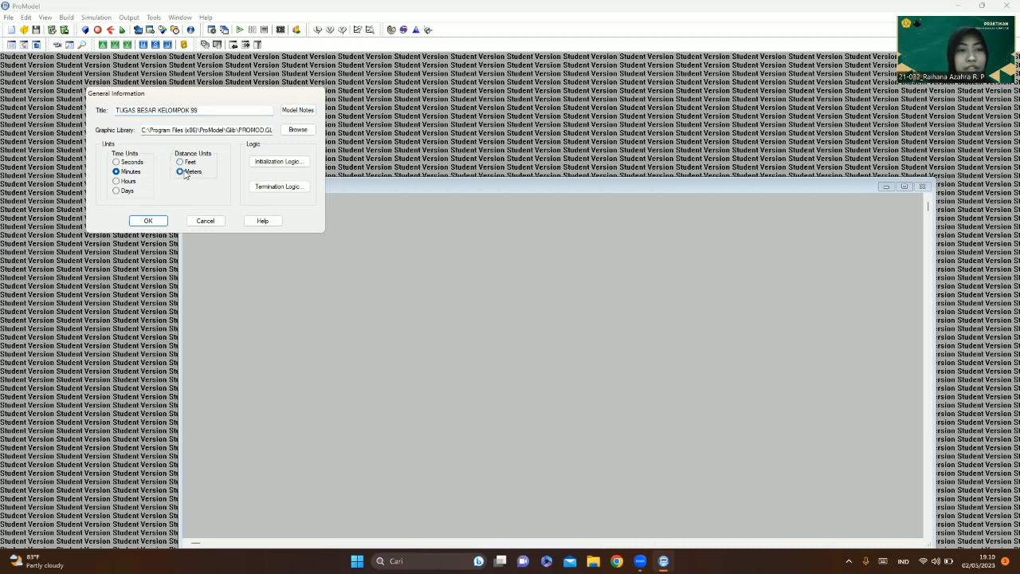
{"action": "left_click", "coordinate": [146, 222]}
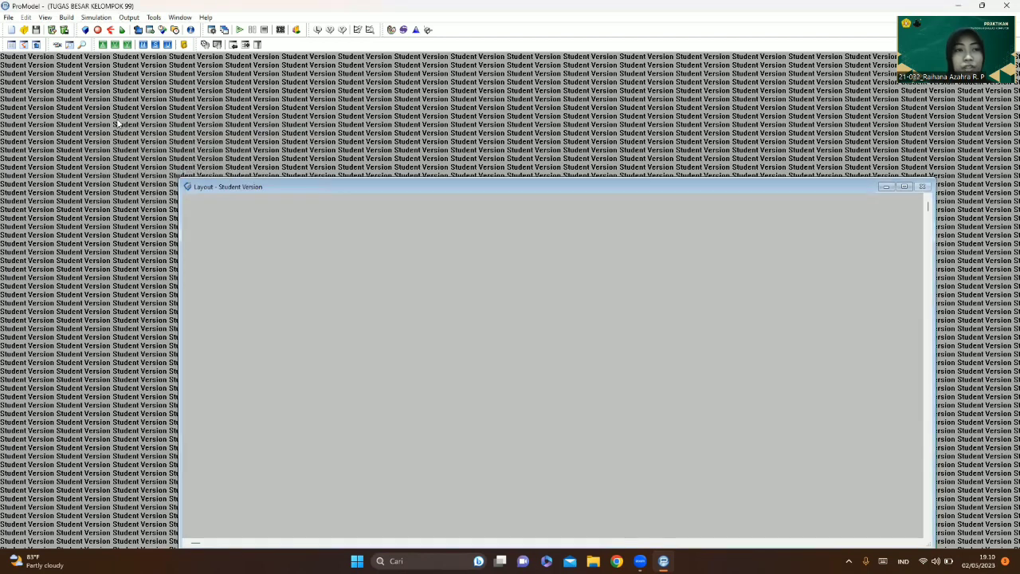
- Open the Locations editor and place an enlarged car graphic as a new location in the upper-left area of the layout
{"action": "left_click", "coordinate": [69, 19]}
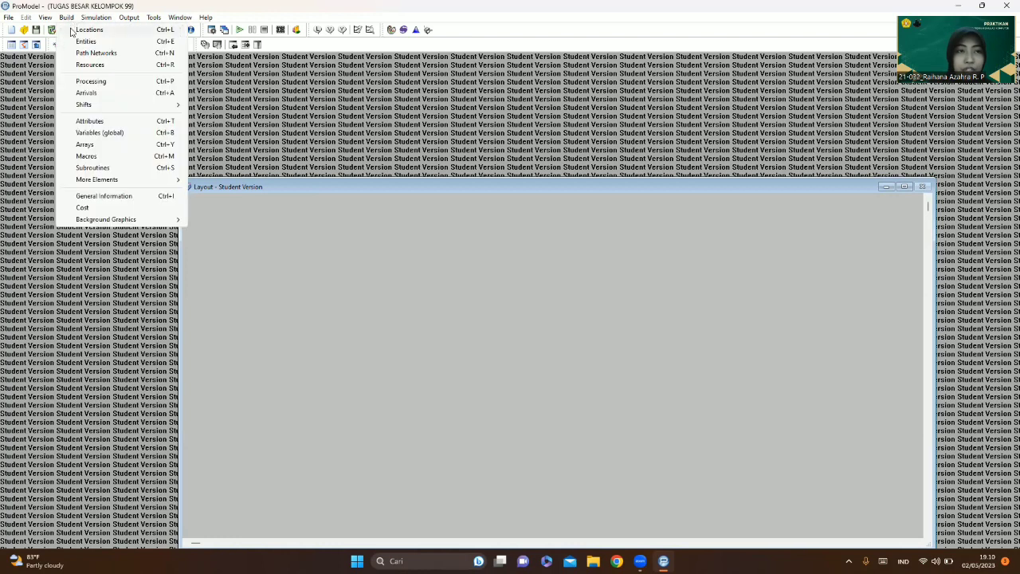
{"action": "left_click", "coordinate": [88, 30]}
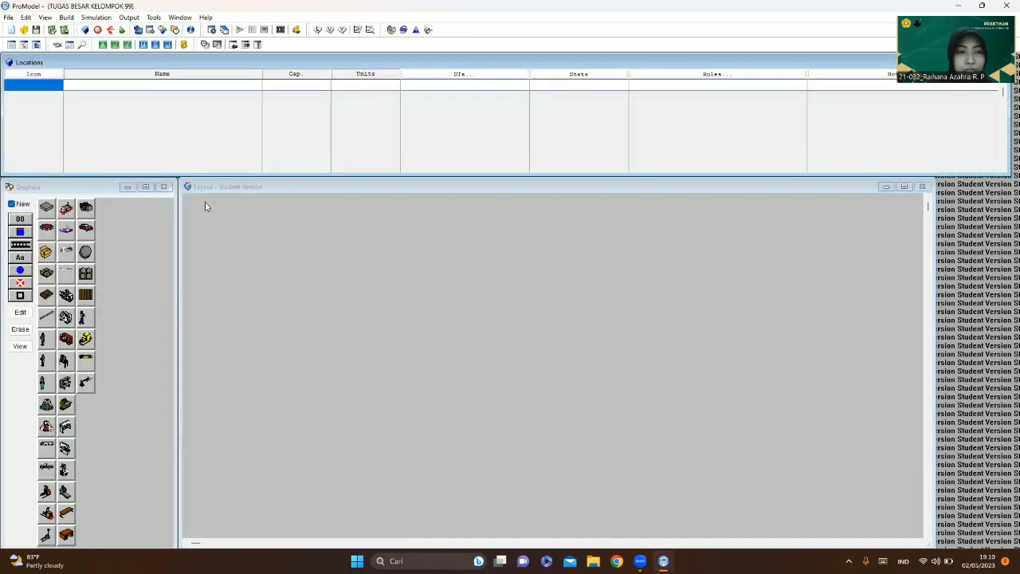
{"action": "left_click", "coordinate": [86, 229]}
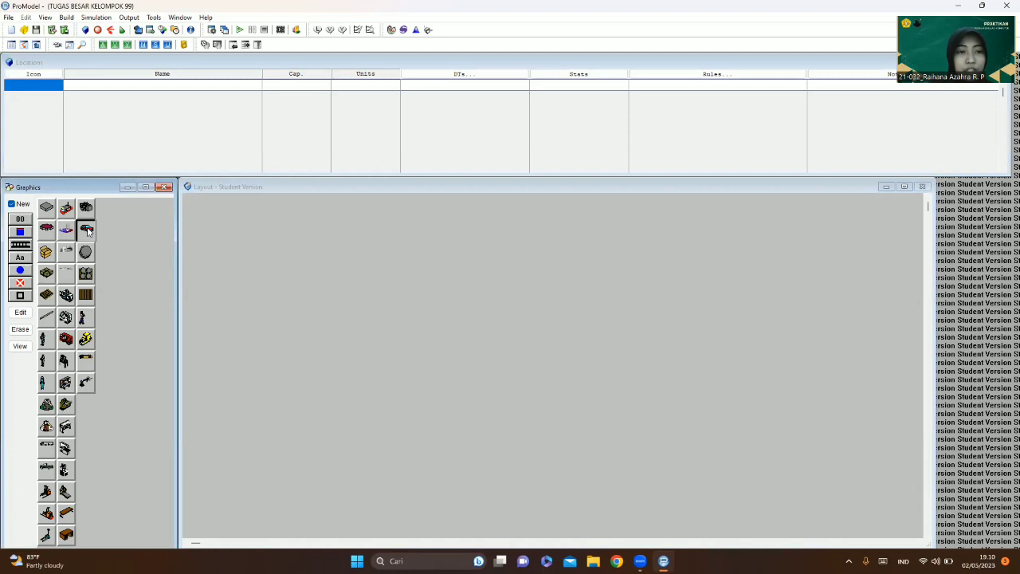
{"action": "left_click", "coordinate": [245, 211]}
{"action": "left_click_drag", "start_coordinate": [258, 219], "coordinate": [321, 271]}
{"action": "left_click_drag", "start_coordinate": [285, 236], "coordinate": [274, 226]}
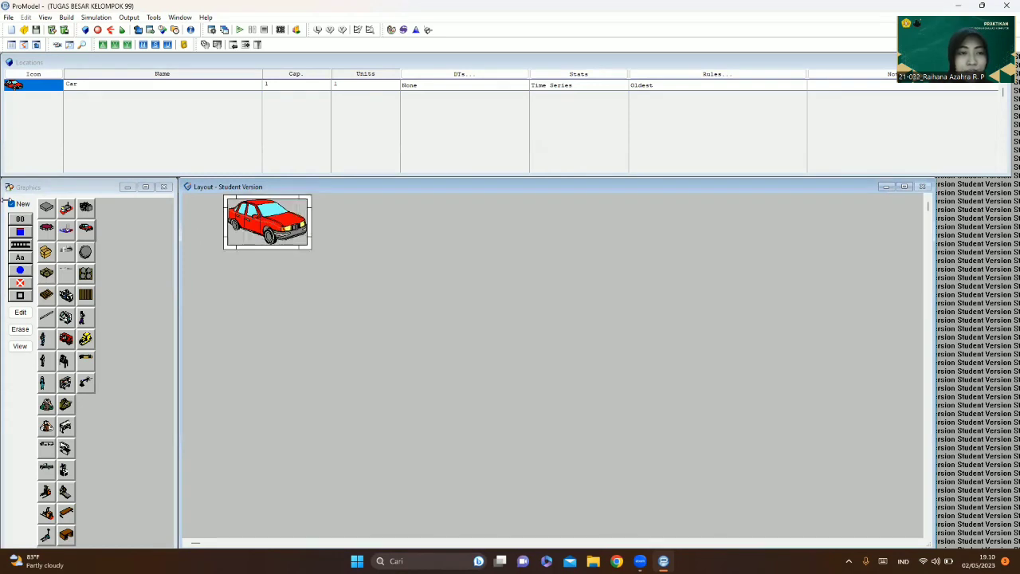
- Add a name label beneath the car graphic and name its location Kedatangan_Pelanggan
{"action": "left_click", "coordinate": [12, 205]}
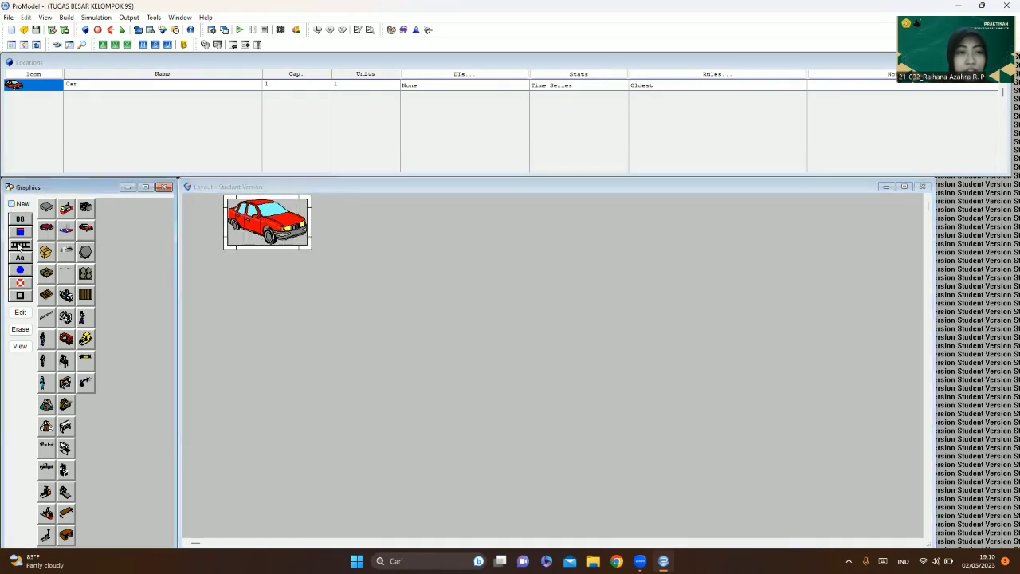
{"action": "left_click", "coordinate": [264, 261]}
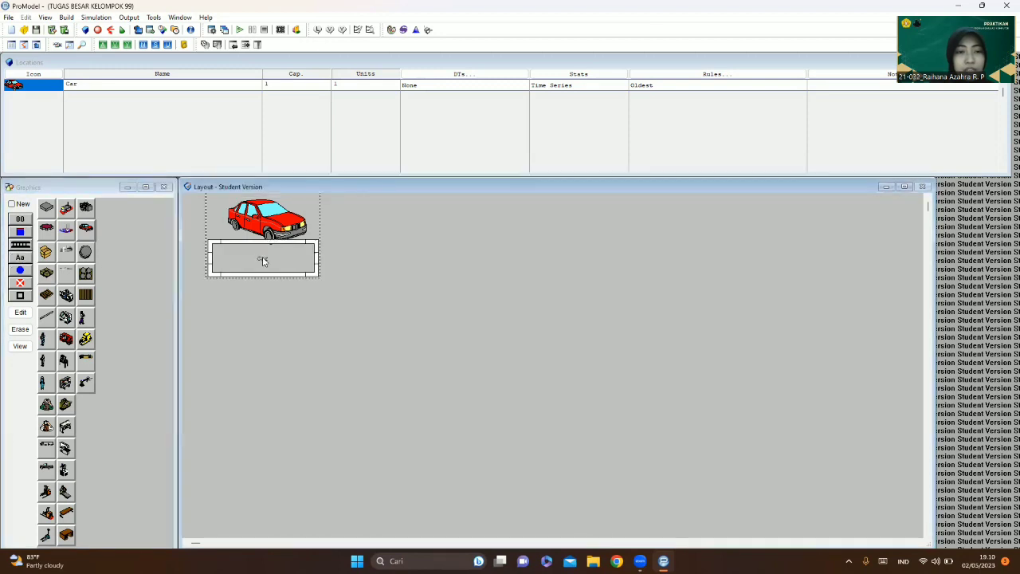
{"action": "left_click", "coordinate": [101, 86]}
{"action": "key", "text": "BackSpace"}
{"action": "key", "text": "BackSpace"}
{"action": "key", "text": "BackSpace"}
{"action": "type", "text": "KEDA"}
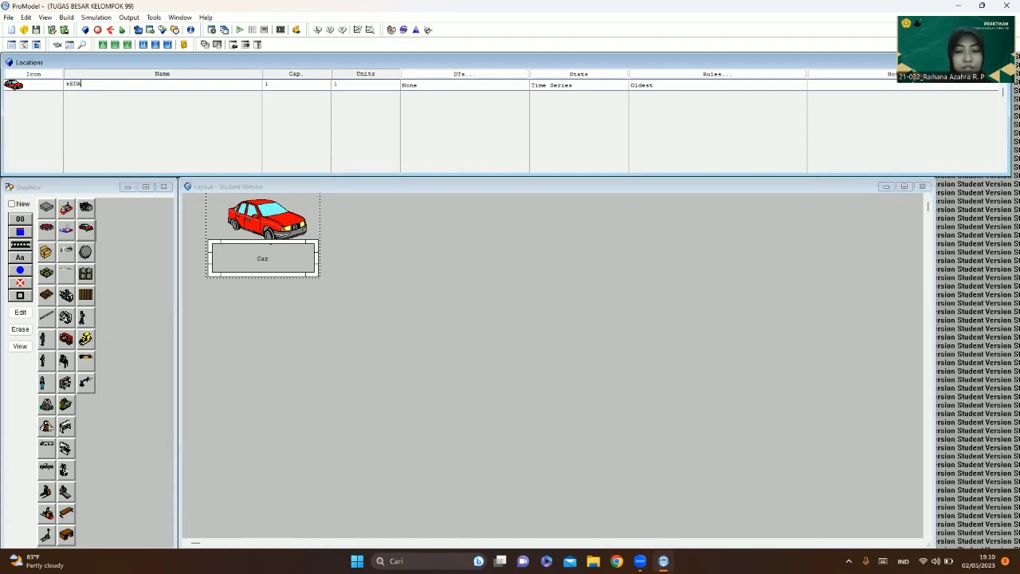
{"action": "type", "text": "TANGAN_pELANGGAN"}
{"action": "key", "text": "BackSpace"}
{"action": "key", "text": "BackSpace"}
{"action": "key", "text": "BackSpace"}
{"action": "key", "text": "BackSpace"}
{"action": "key", "text": "BackSpace"}
{"action": "key", "text": "BackSpace"}
{"action": "key", "text": "BackSpace"}
{"action": "key", "text": "BackSpace"}
{"action": "key", "text": "BackSpace"}
{"action": "type", "text": "Pe"}
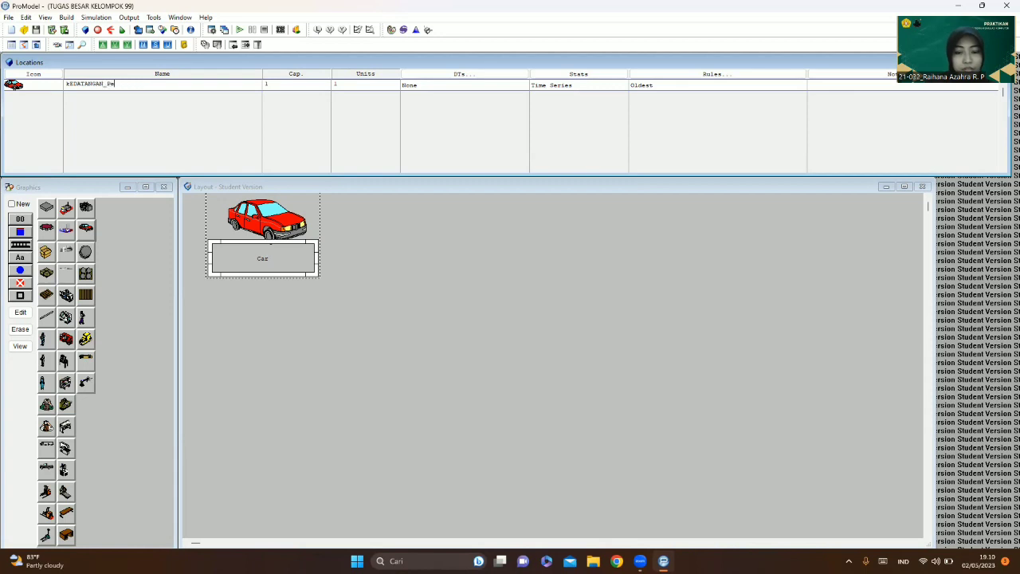
{"action": "type", "text": "langgan"}
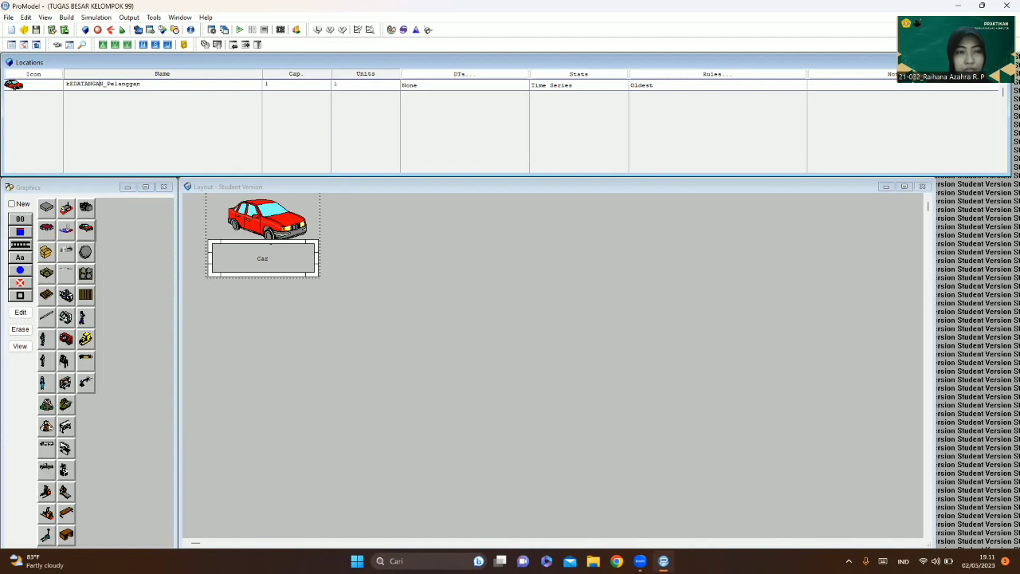
{"action": "key", "text": "BackSpace"}
{"action": "key", "text": "BackSpace"}
{"action": "key", "text": "BackSpace"}
{"action": "key", "text": "BackSpace"}
{"action": "key", "text": "BackSpace"}
{"action": "key", "text": "BackSpace"}
{"action": "key", "text": "BackSpace"}
{"action": "key", "text": "BackSpace"}
{"action": "key", "text": "BackSpace"}
{"action": "key", "text": "BackSpace"}
{"action": "type", "text": "Kedatangan"}
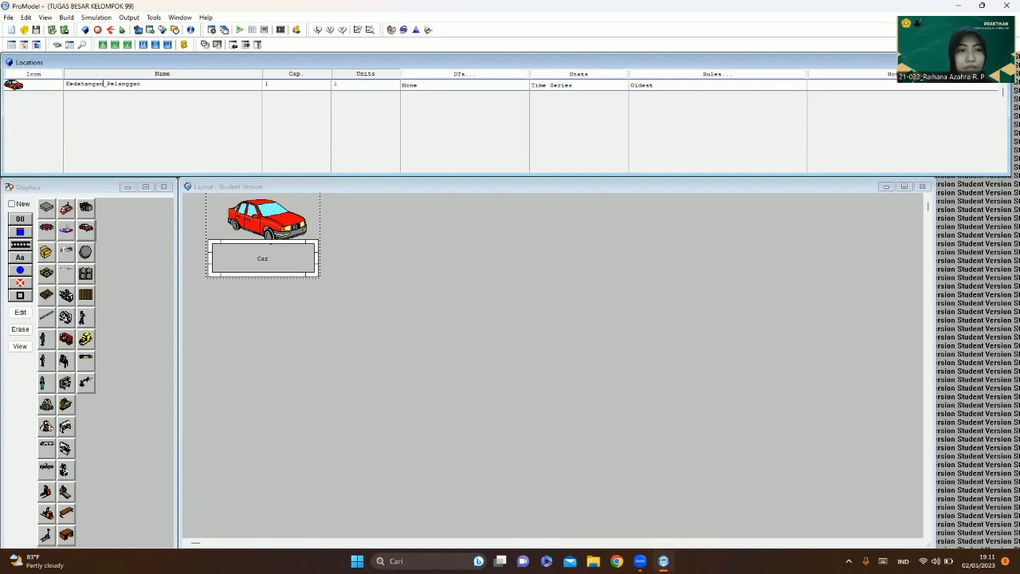
{"action": "key", "text": "Return"}
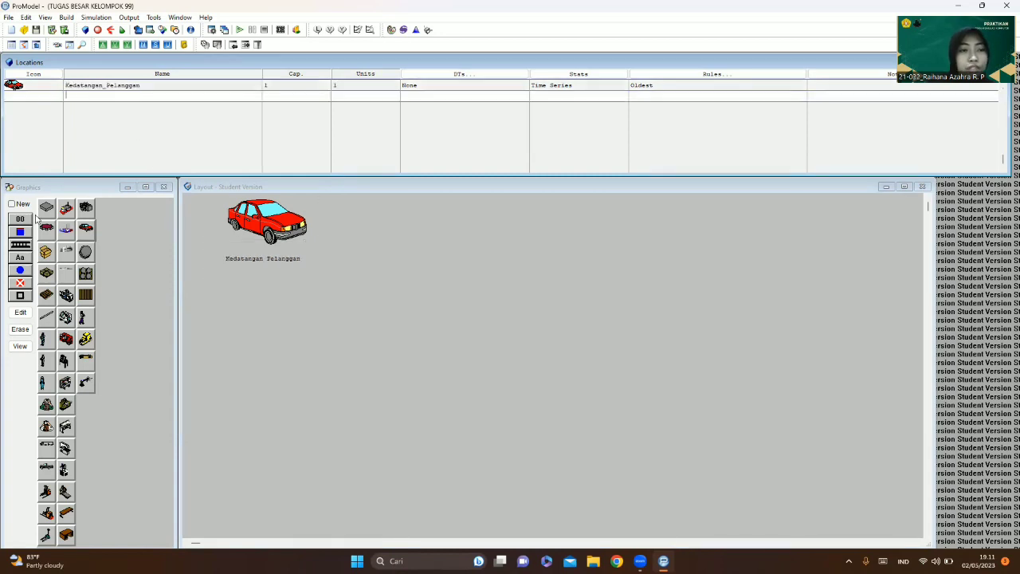
- Add a new location with the inspector graphic to the right of the car and enlarge it to a similar size
{"action": "left_click", "coordinate": [20, 206]}
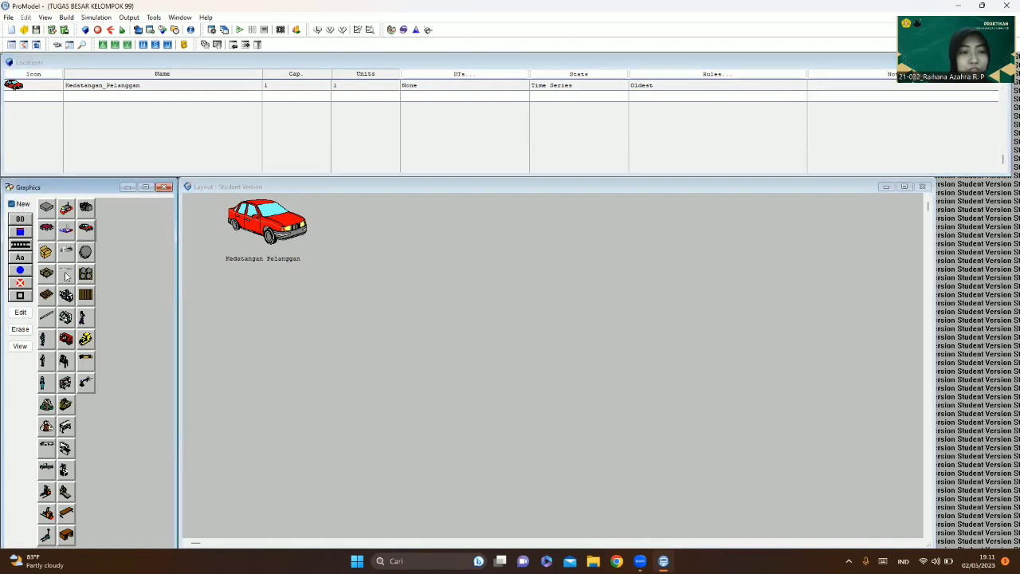
{"action": "left_click", "coordinate": [48, 428]}
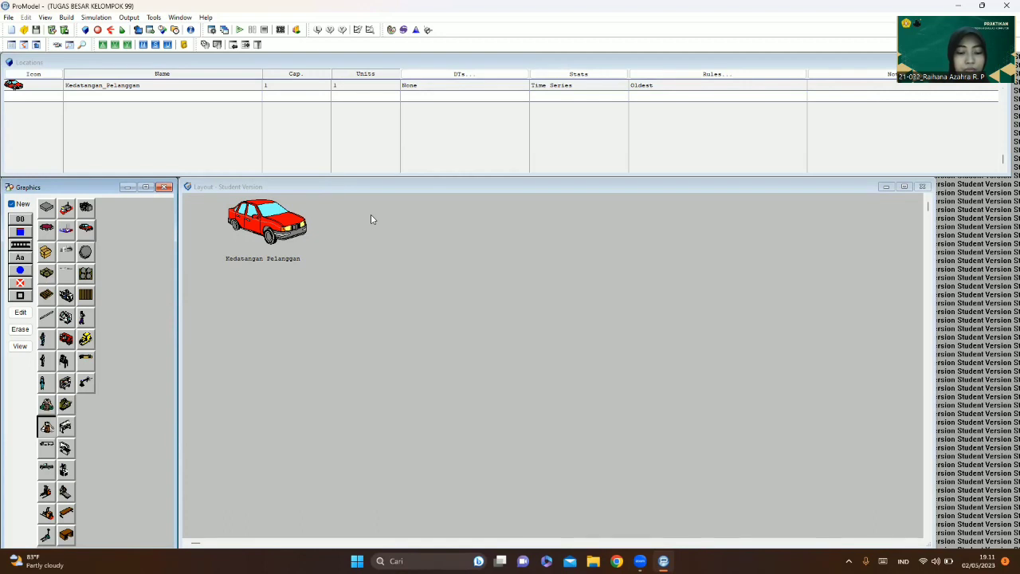
{"action": "left_click", "coordinate": [415, 212]}
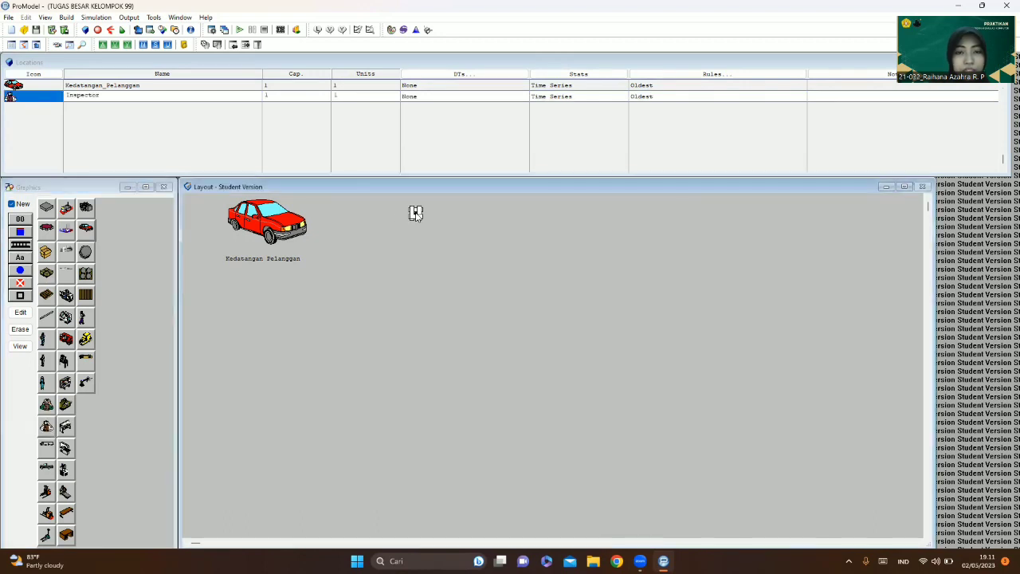
{"action": "left_click_drag", "start_coordinate": [415, 212], "coordinate": [450, 234]}
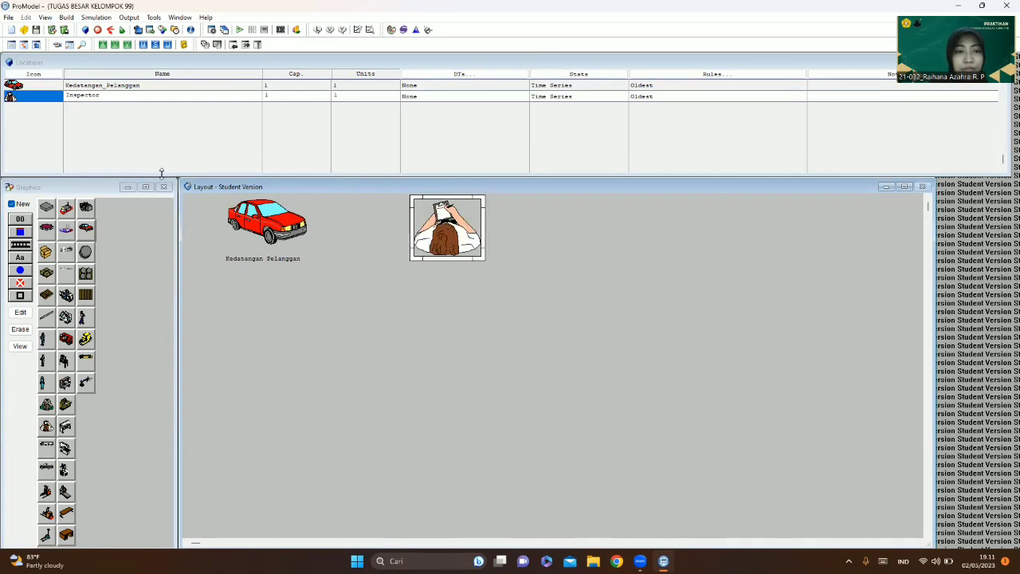
- Add a name label beneath the inspector graphic and name its location Administrasi_Puskesmas
{"action": "left_click", "coordinate": [12, 205]}
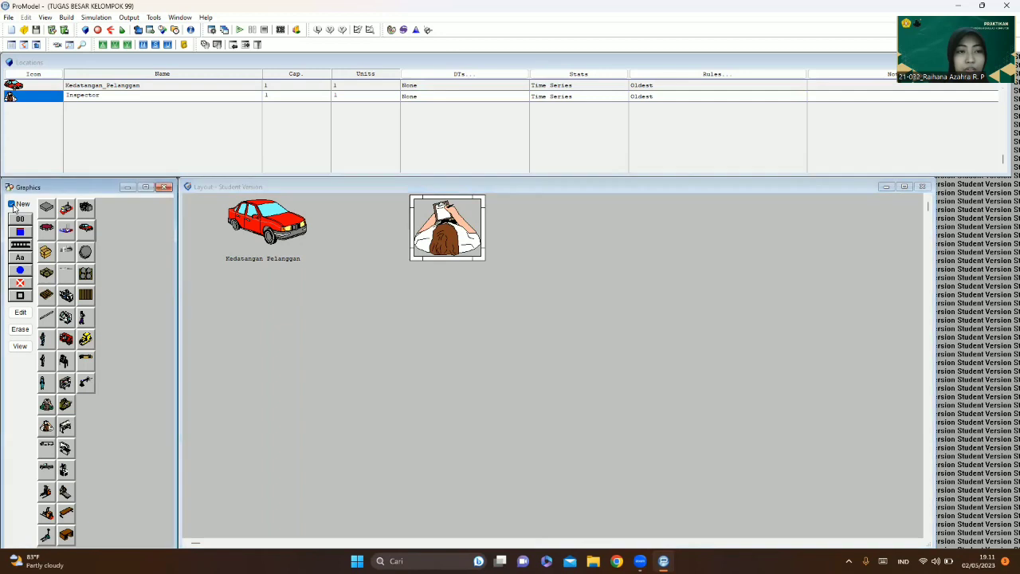
{"action": "left_click", "coordinate": [20, 258]}
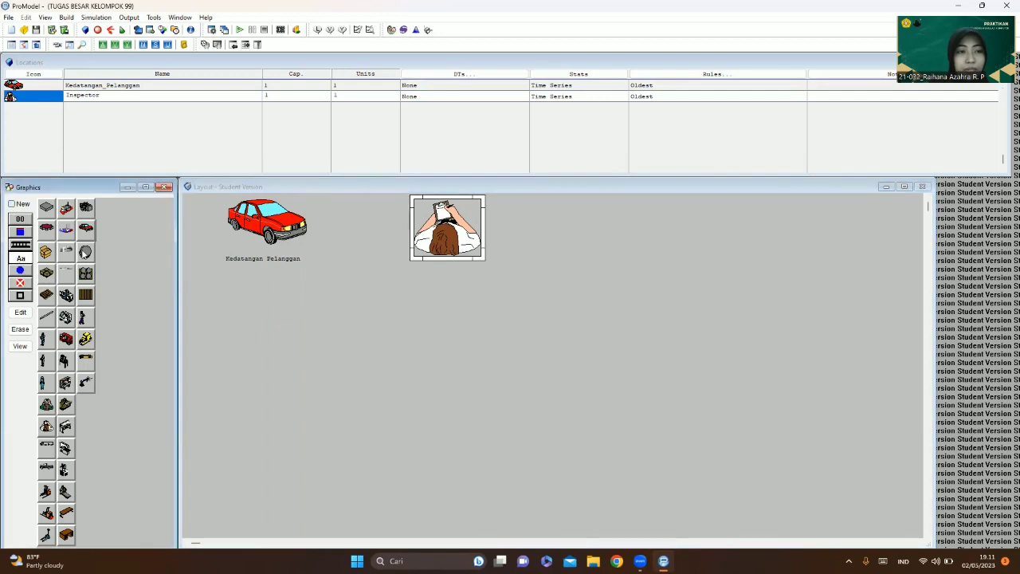
{"action": "left_click", "coordinate": [448, 268]}
{"action": "left_click", "coordinate": [139, 98]}
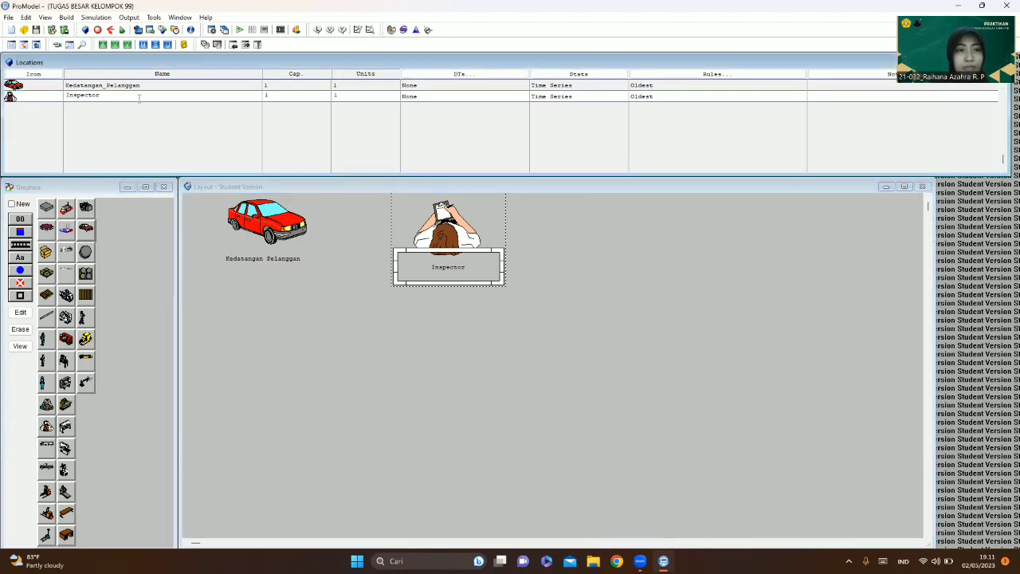
{"action": "key", "text": "BackSpace"}
{"action": "key", "text": "BackSpace"}
{"action": "key", "text": "BackSpace"}
{"action": "key", "text": "BackSpace"}
{"action": "key", "text": "BackSpace"}
{"action": "key", "text": "BackSpace"}
{"action": "key", "text": "BackSpace"}
{"action": "key", "text": "BackSpace"}
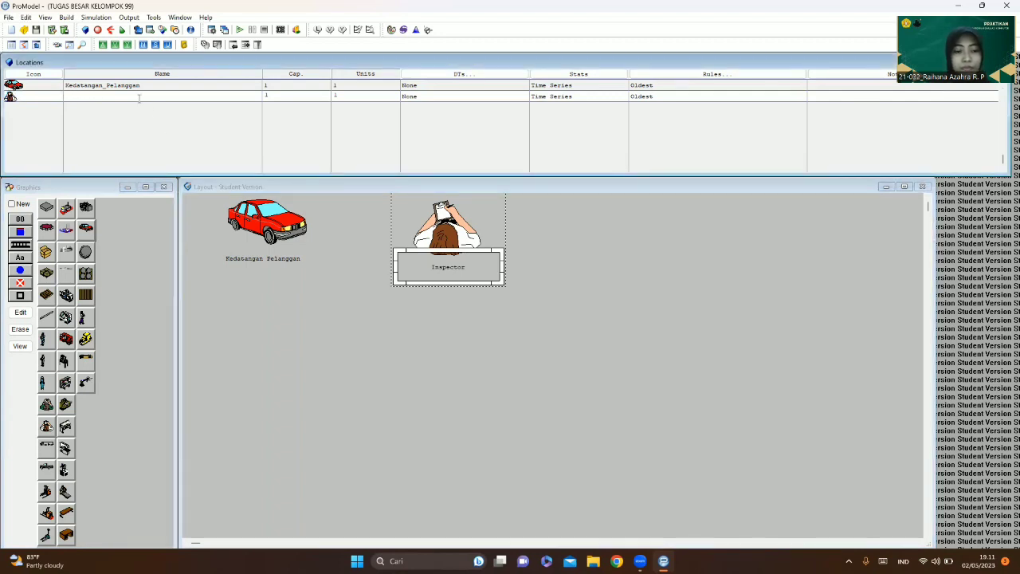
{"action": "type", "text": "Administrasi_Puskesmas"}
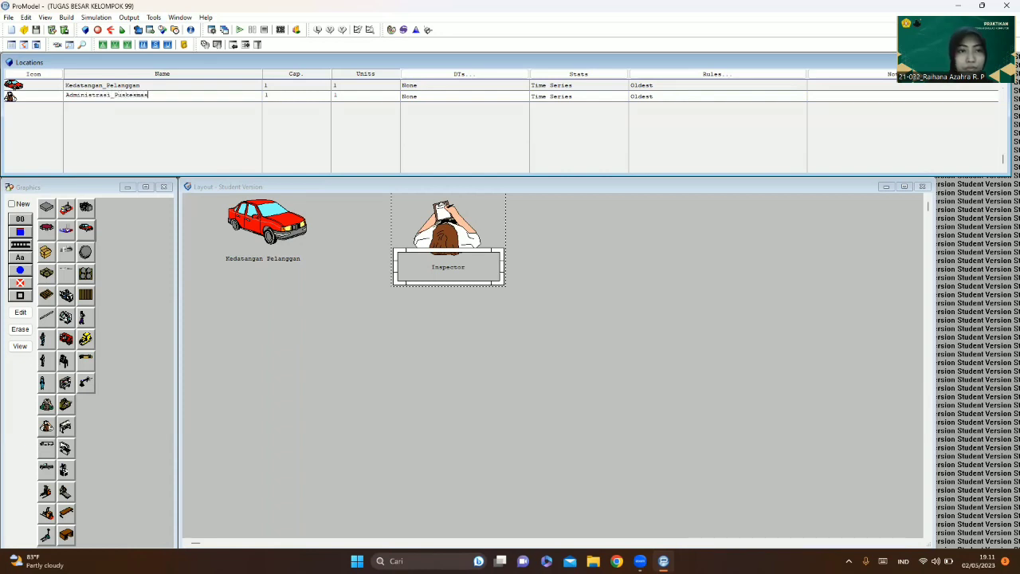
{"action": "key", "text": "Return"}
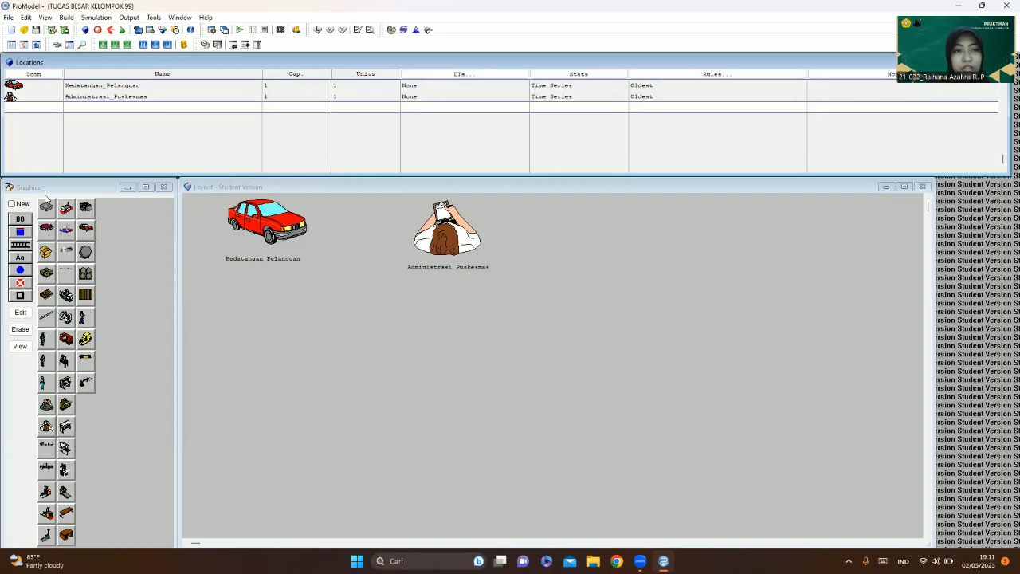
- Add a new location with the table graphic to the right of the inspector, enlarge it and align it with the other graphics
{"action": "left_click", "coordinate": [11, 204]}
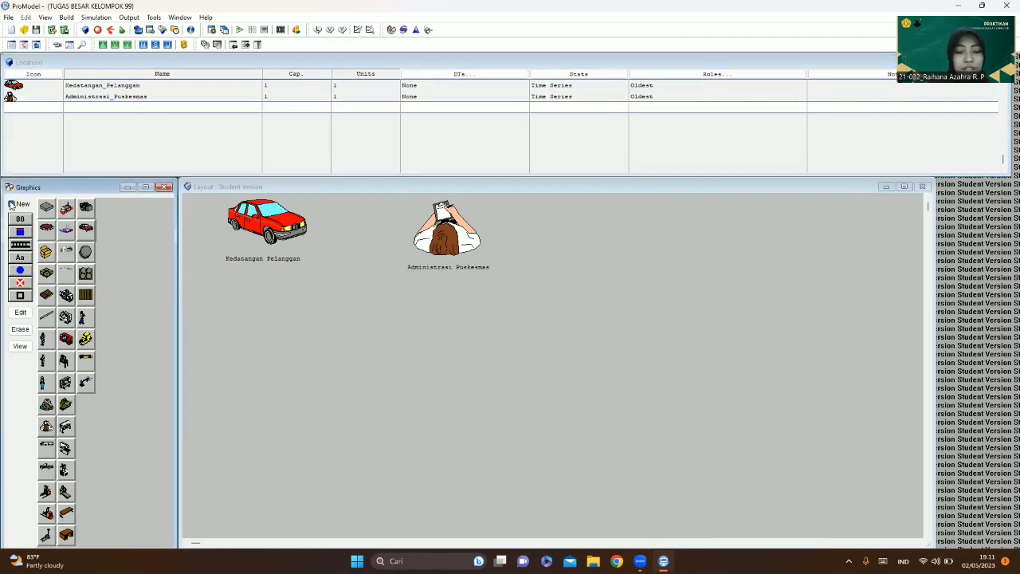
{"action": "left_click", "coordinate": [67, 515]}
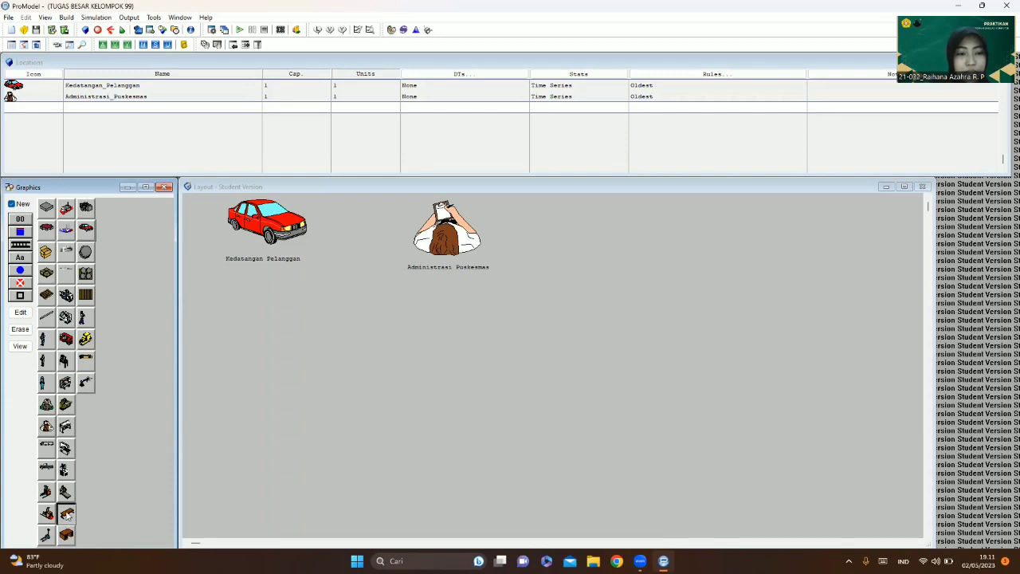
{"action": "left_click", "coordinate": [598, 217]}
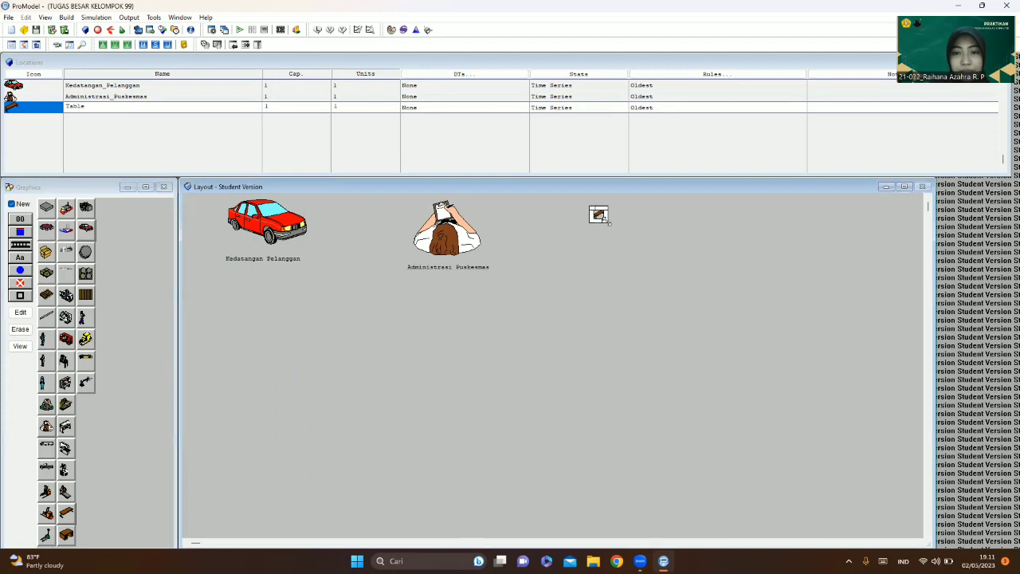
{"action": "left_click_drag", "start_coordinate": [611, 226], "coordinate": [676, 277]}
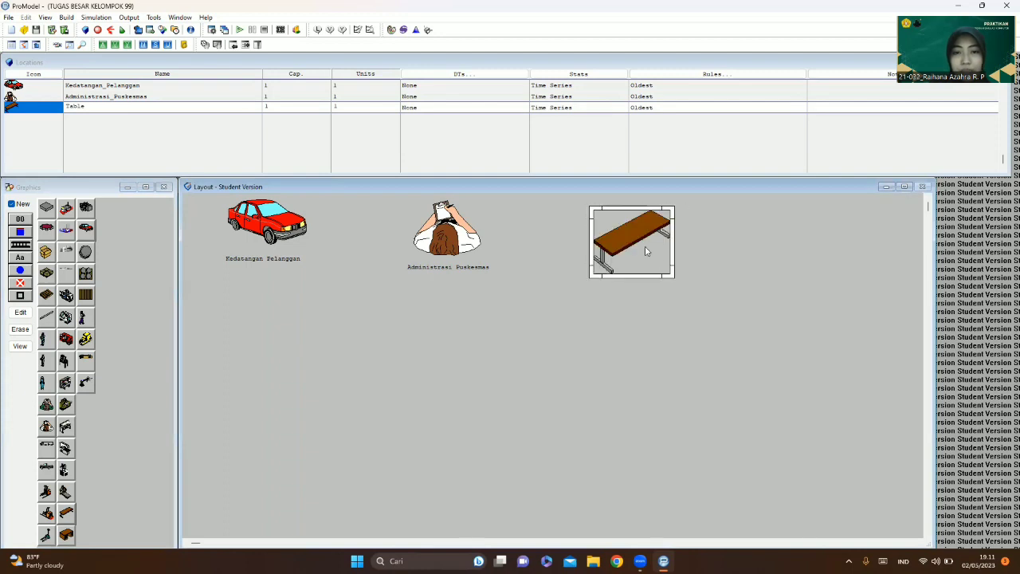
{"action": "left_click_drag", "start_coordinate": [642, 238], "coordinate": [643, 236]}
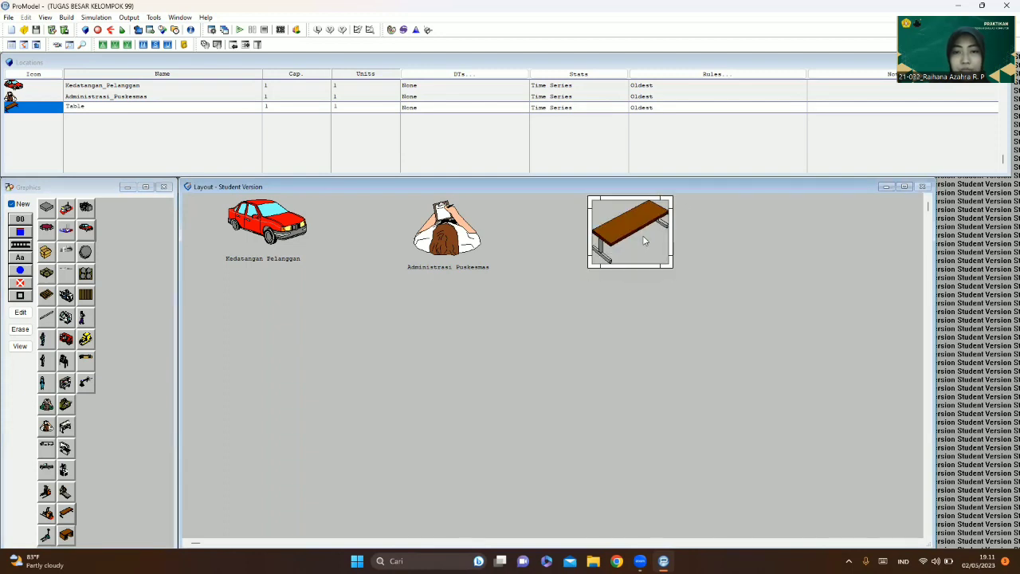
- Add a name label beneath the table graphic and name its location Ruang_Tunggu_Puskesmas
{"action": "left_click", "coordinate": [11, 205]}
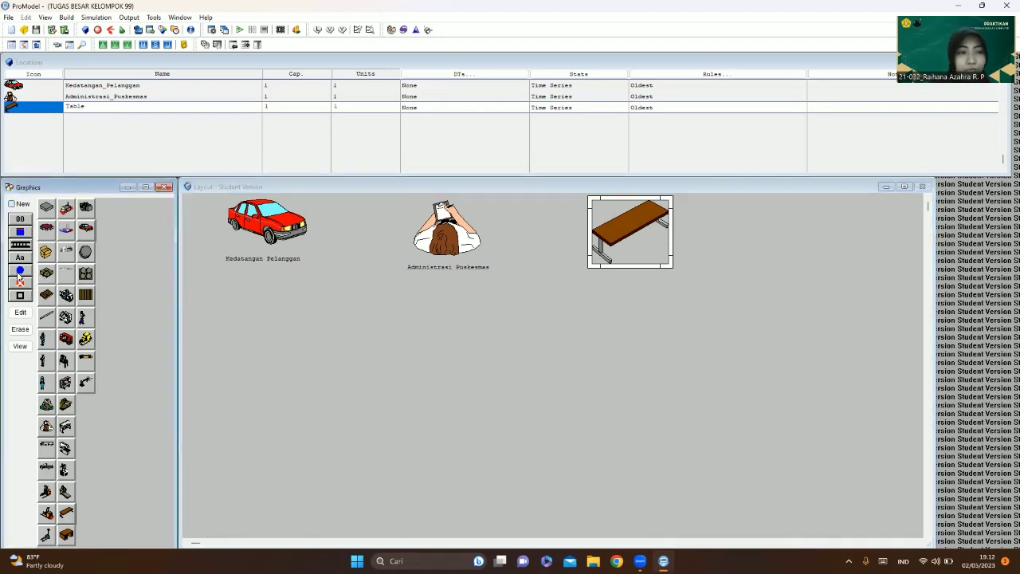
{"action": "left_click", "coordinate": [20, 257]}
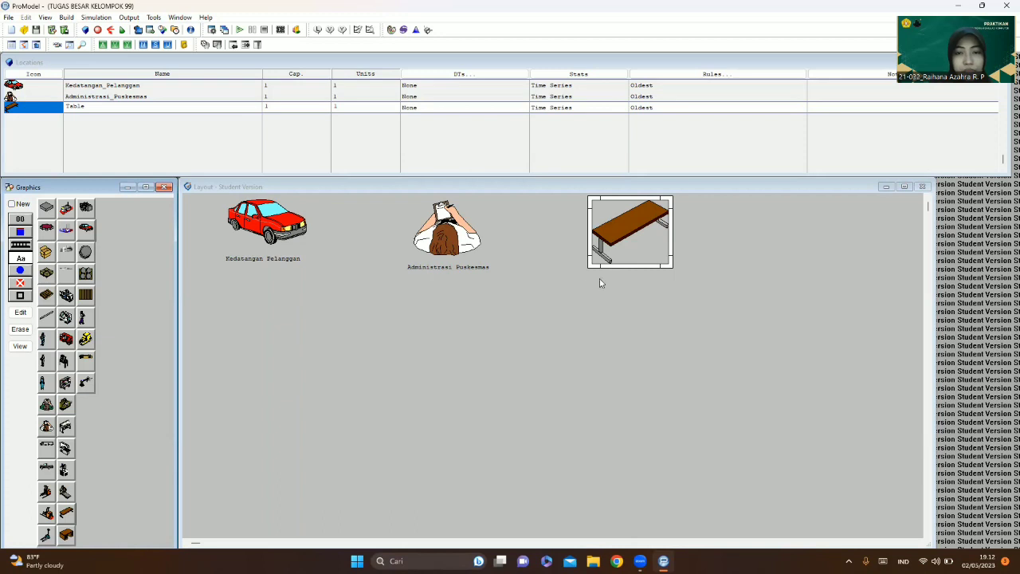
{"action": "left_click", "coordinate": [627, 271]}
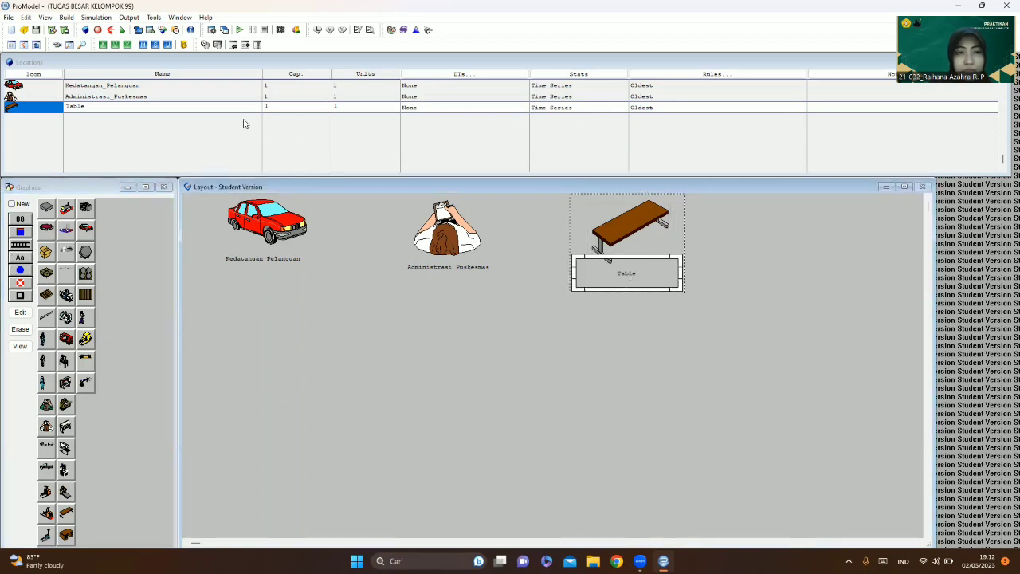
{"action": "left_click", "coordinate": [221, 104]}
{"action": "key", "text": "BackSpace"}
{"action": "key", "text": "BackSpace"}
{"action": "key", "text": "BackSpace"}
{"action": "key", "text": "BackSpace"}
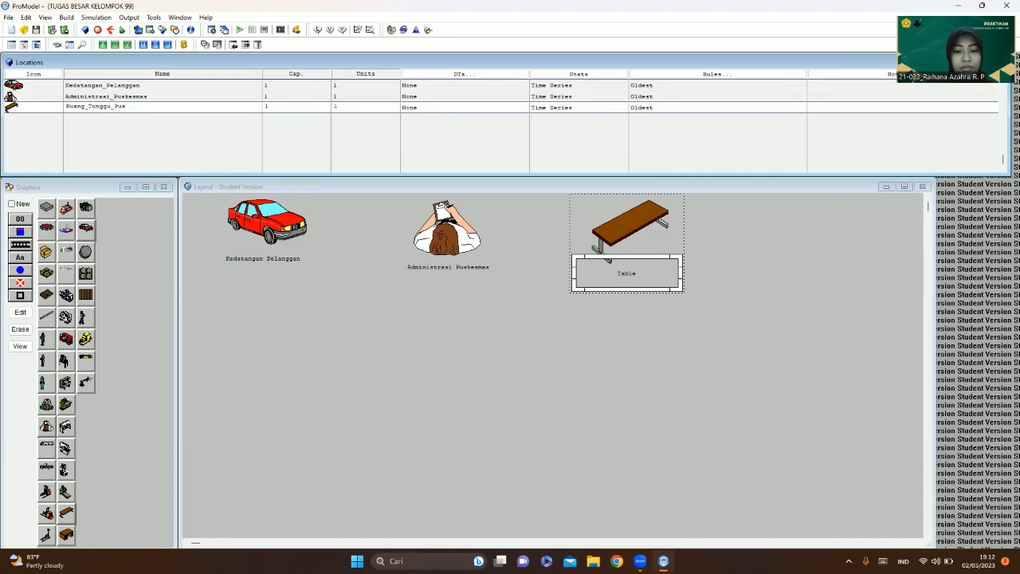
{"action": "key", "text": "Return"}
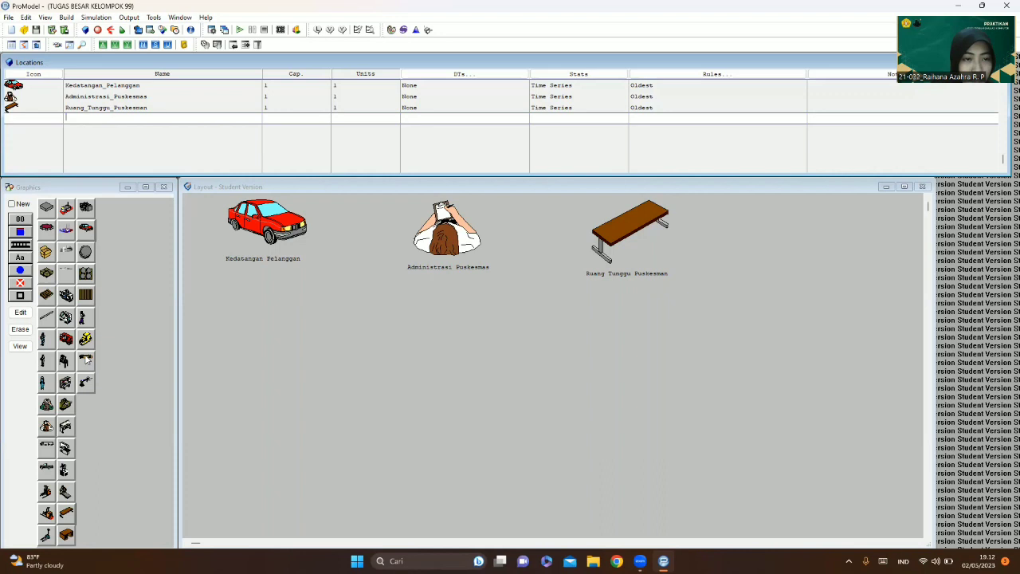
- Add a new location with the mill graphic below and to the right of the table, and enlarge it to a similar size
{"action": "left_click", "coordinate": [66, 296]}
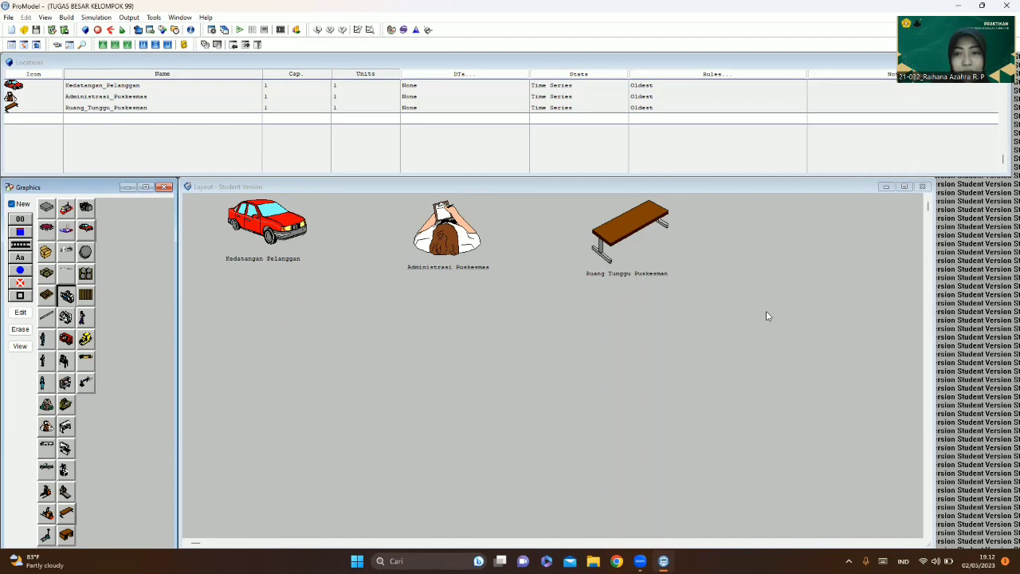
{"action": "left_click", "coordinate": [786, 318]}
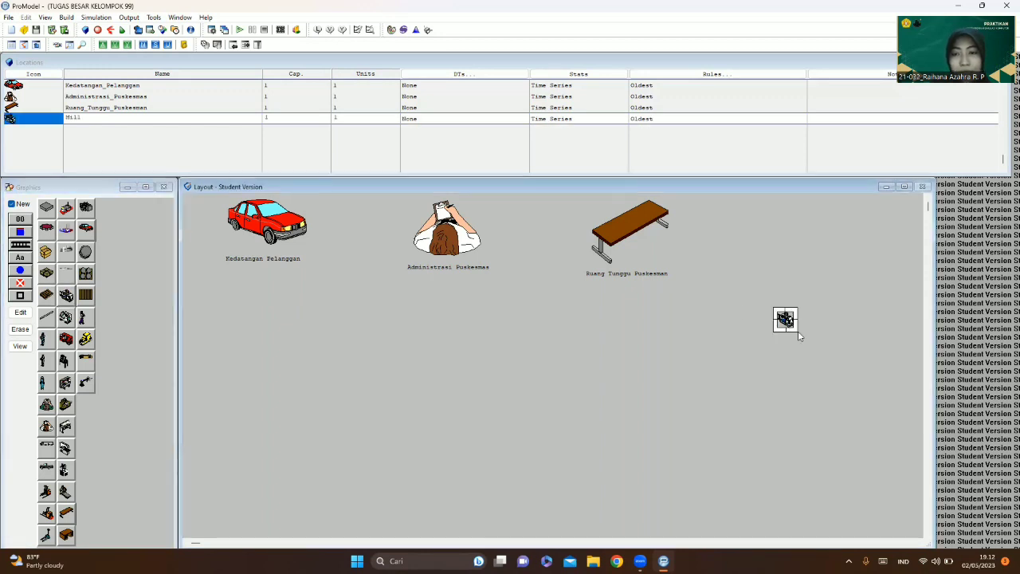
{"action": "left_click_drag", "start_coordinate": [802, 337], "coordinate": [858, 390]}
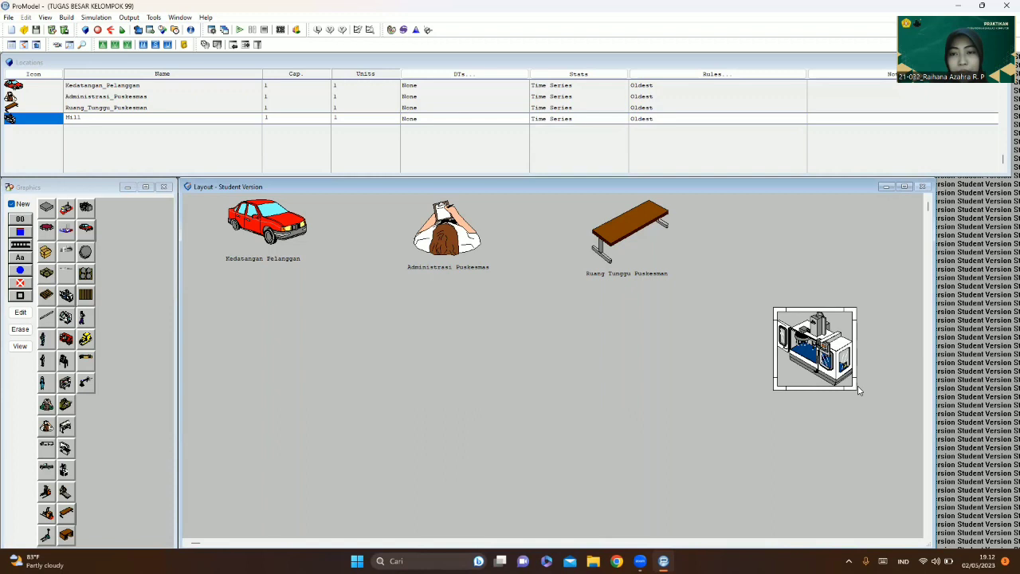
- Add a name label beneath the mill graphic and name its location Ruang_Pemeriksaan
{"action": "left_click", "coordinate": [11, 205]}
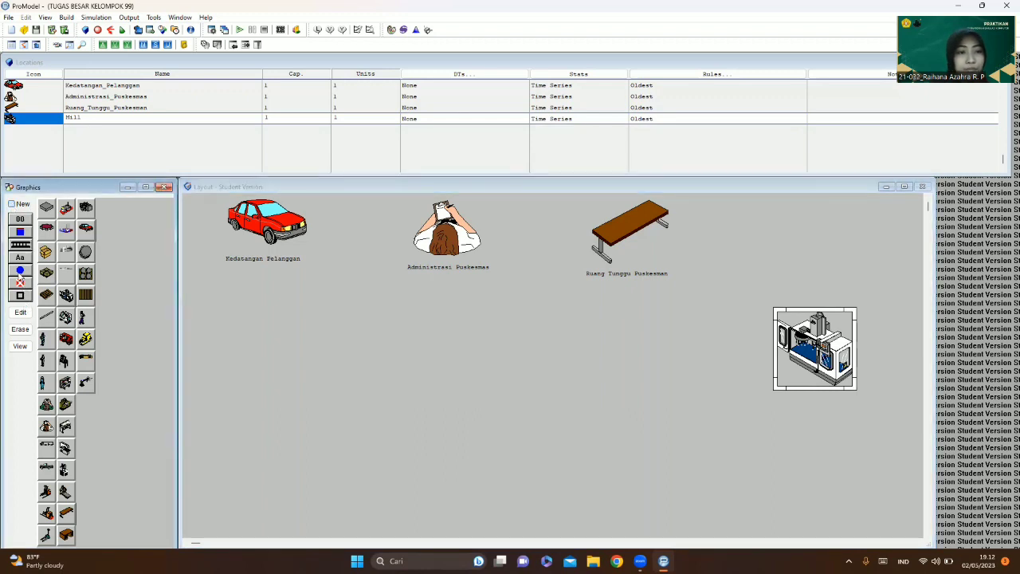
{"action": "left_click", "coordinate": [20, 259]}
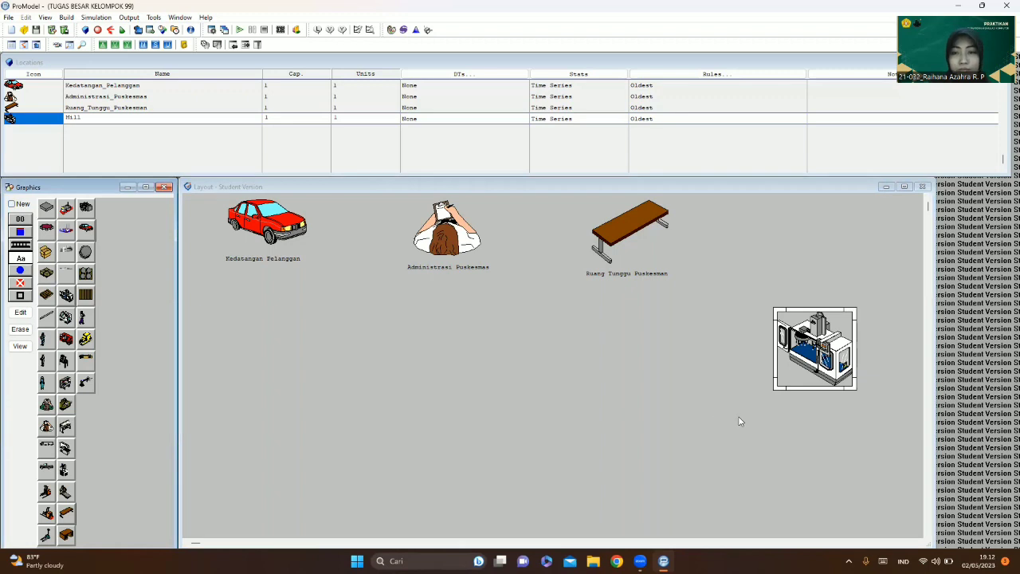
{"action": "left_click", "coordinate": [814, 401]}
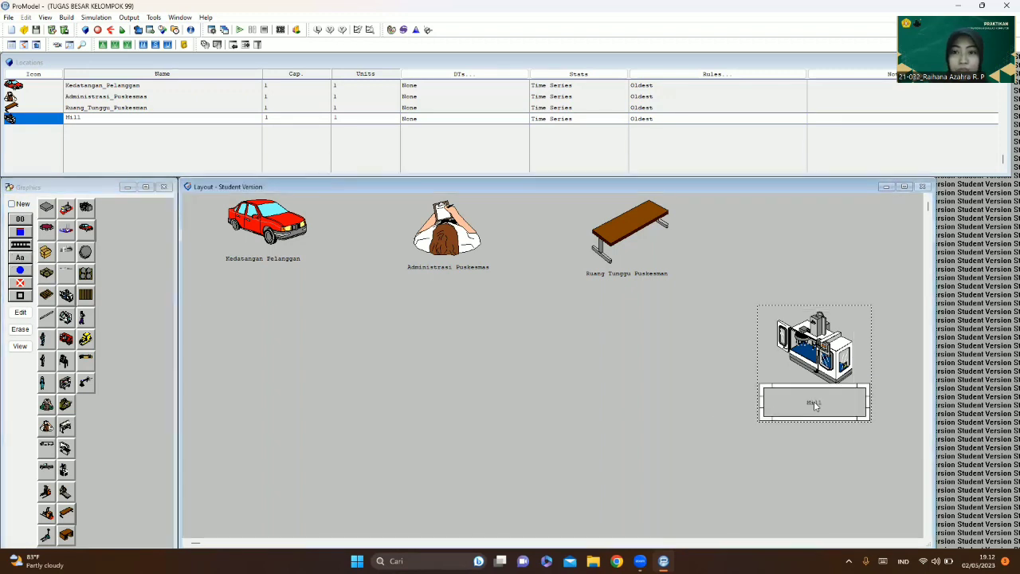
{"action": "left_click", "coordinate": [179, 114]}
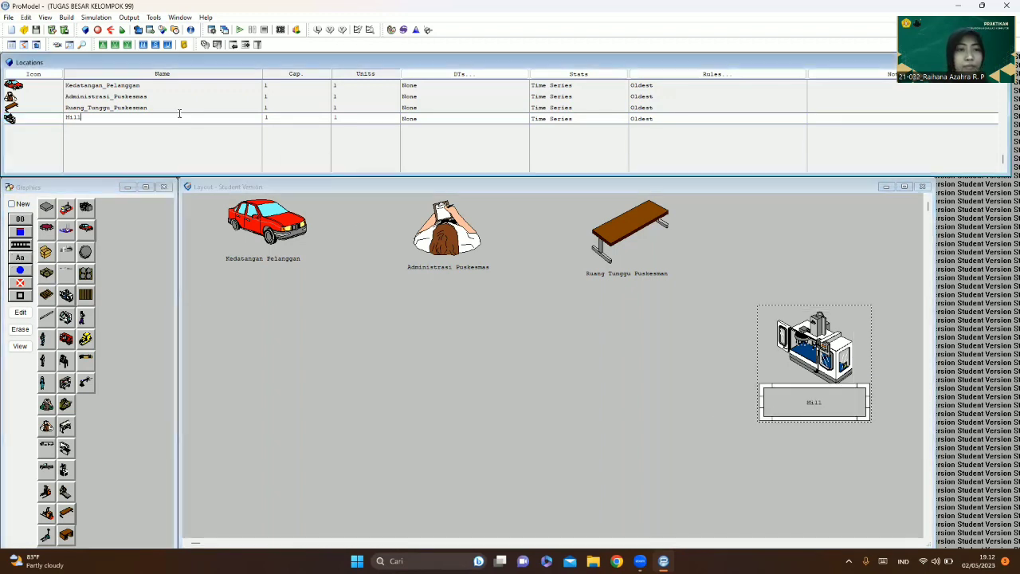
{"action": "key", "text": "BackSpace"}
{"action": "key", "text": "BackSpace"}
{"action": "key", "text": "BackSpace"}
{"action": "key", "text": "BackSpace"}
{"action": "type", "text": "Ruang_Pemeriksaan"}
{"action": "key", "text": "Return"}
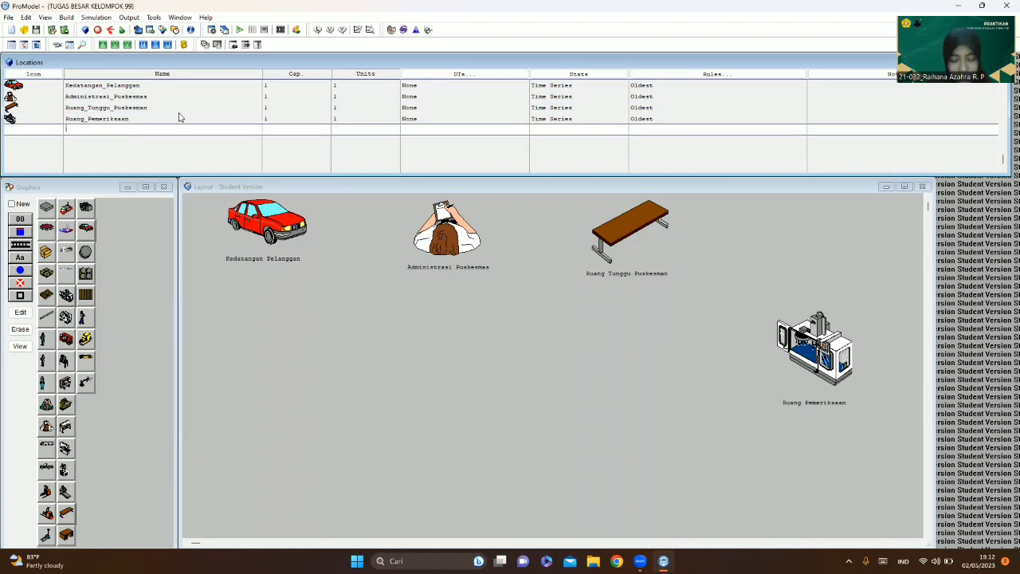
- Add a new location with the desk graphic below and to the left of the mill, and enlarge it to match the other graphics
{"action": "left_click", "coordinate": [11, 204]}
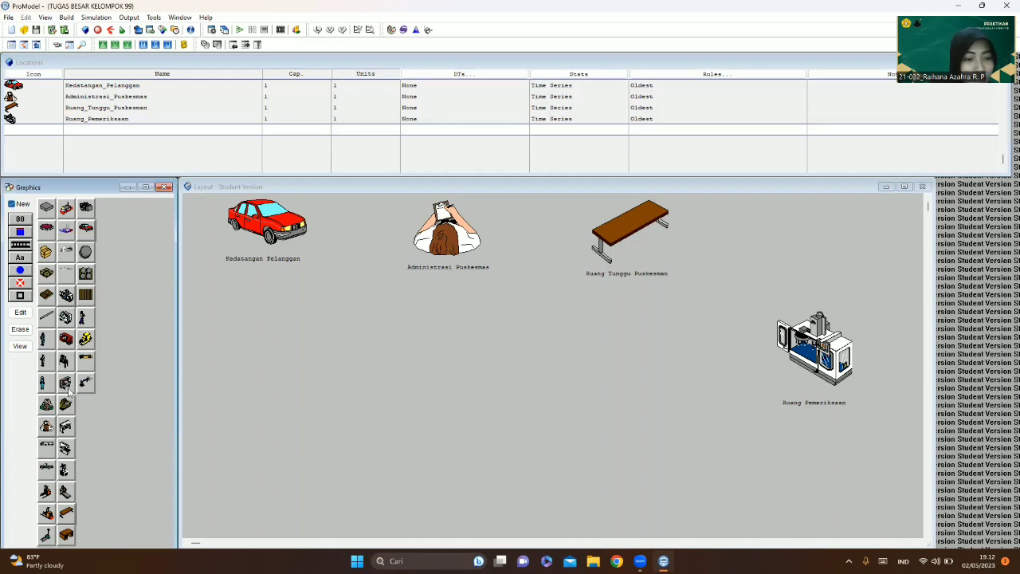
{"action": "left_click", "coordinate": [66, 534]}
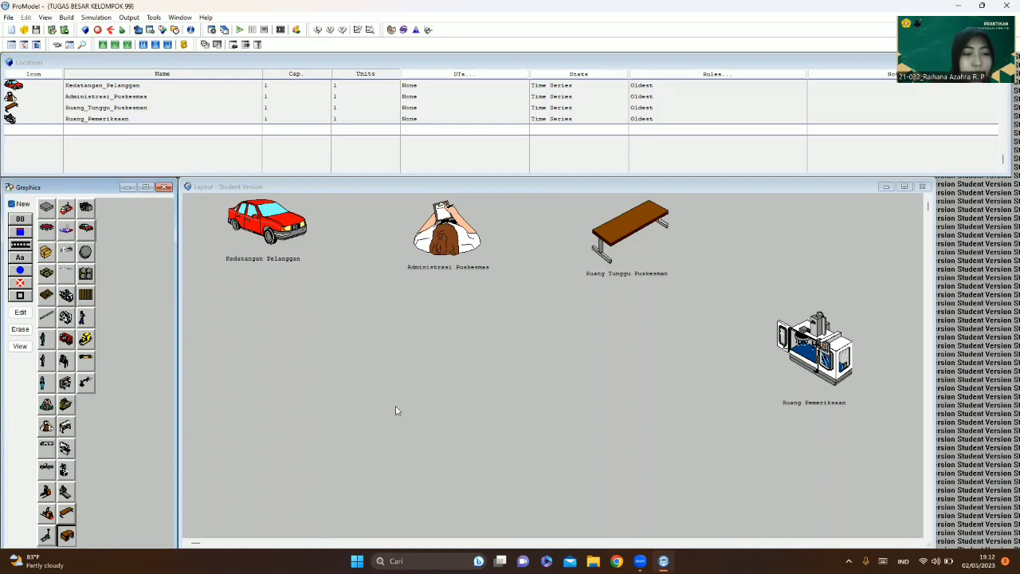
{"action": "left_click", "coordinate": [661, 445]}
{"action": "left_click_drag", "start_coordinate": [667, 453], "coordinate": [750, 512]}
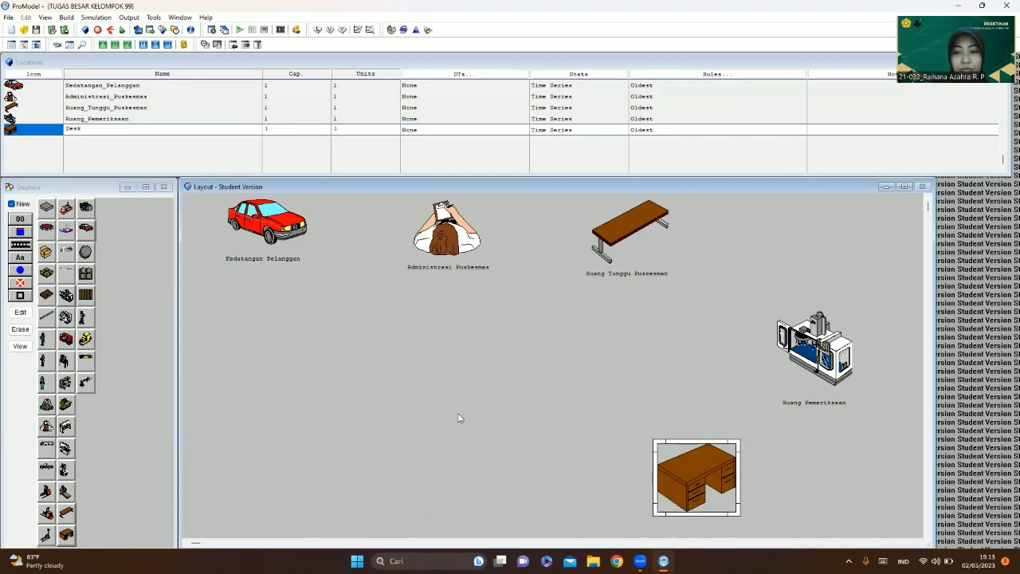
- Add a name label beneath the desk graphic and name its location Administrasi_RS
{"action": "left_click", "coordinate": [24, 207]}
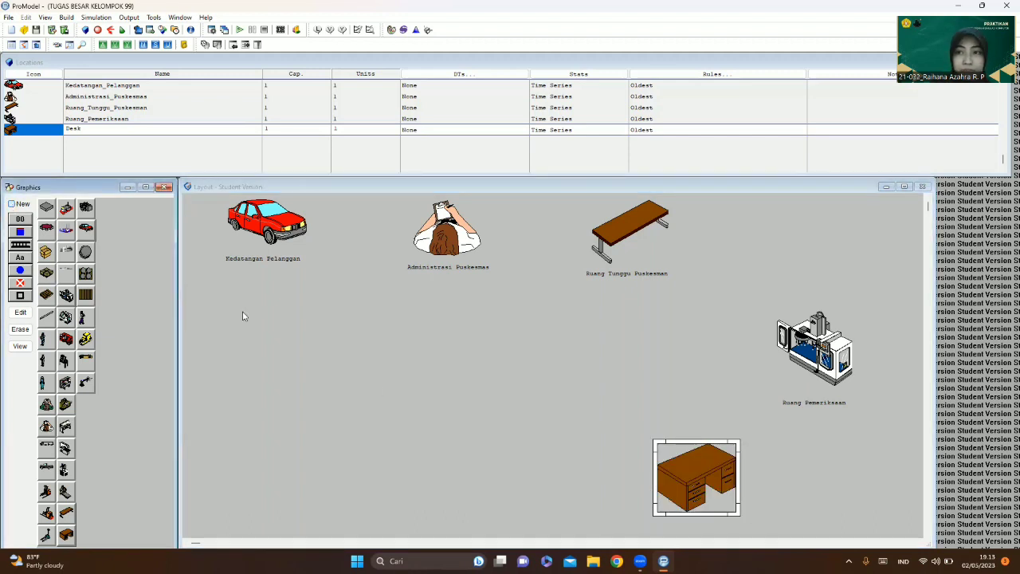
{"action": "left_click", "coordinate": [698, 530]}
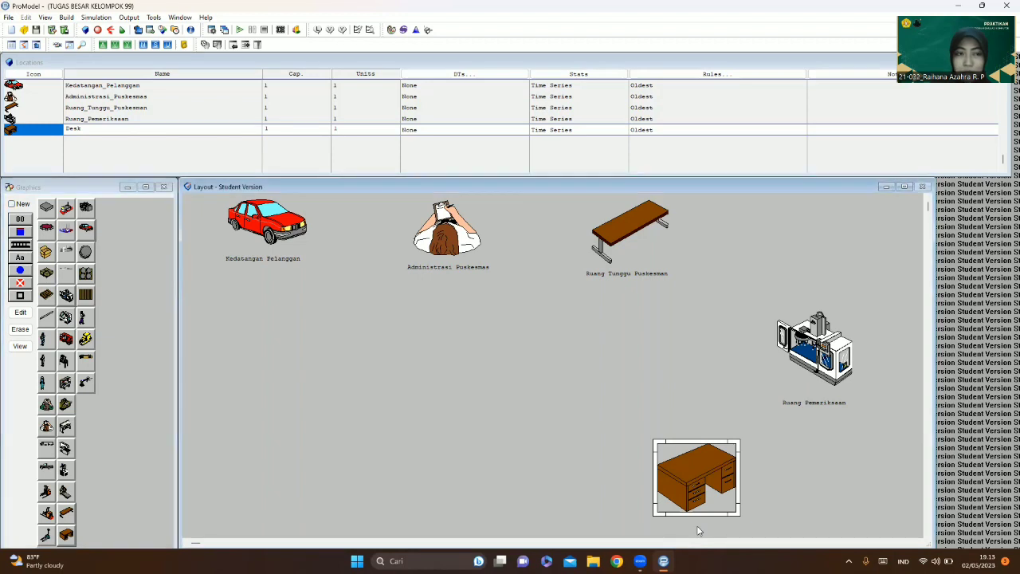
{"action": "left_click", "coordinate": [24, 258]}
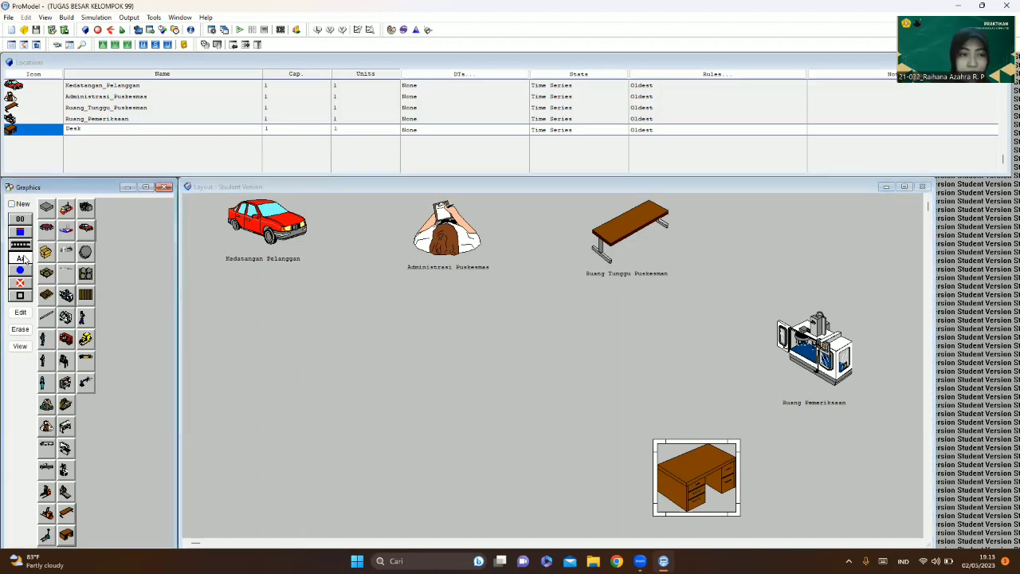
{"action": "left_click", "coordinate": [696, 525]}
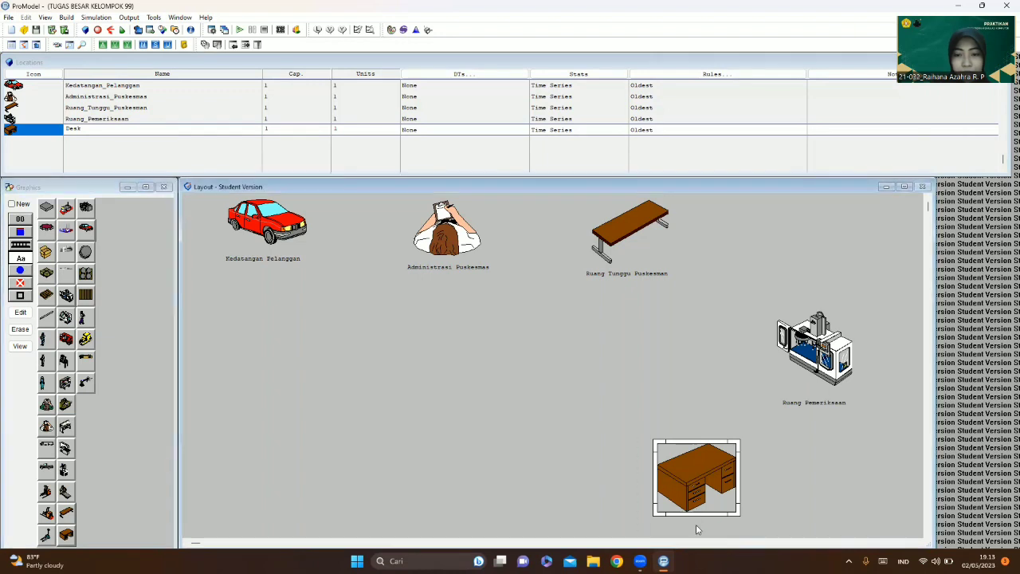
{"action": "left_click", "coordinate": [163, 128]}
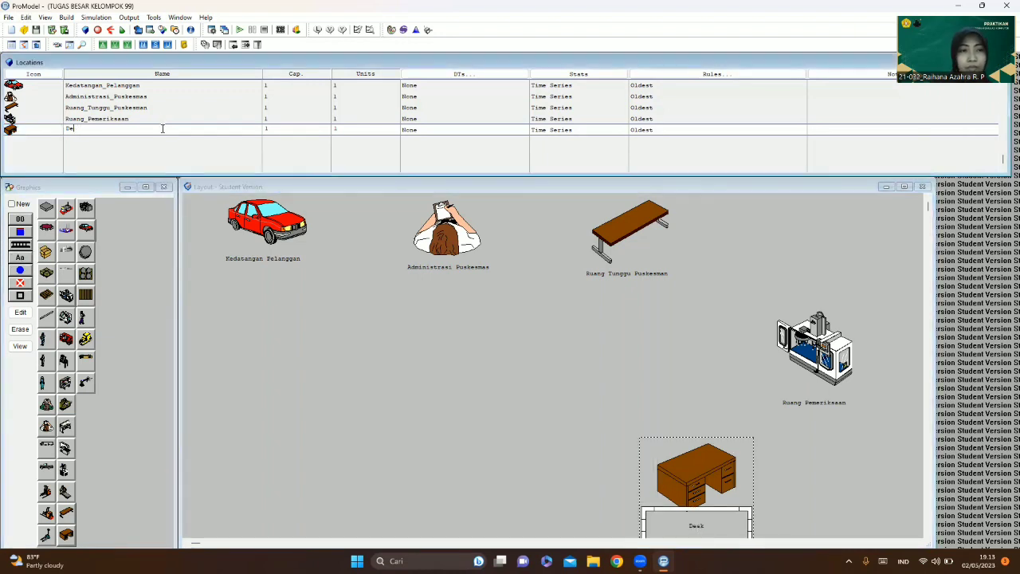
{"action": "type", "text": "Adminis"}
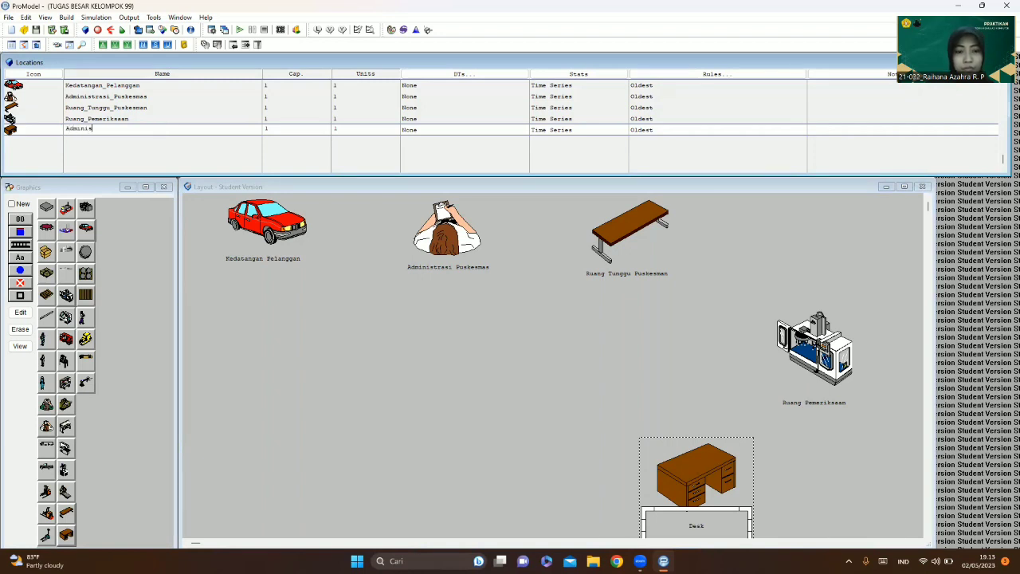
{"action": "type", "text": "trasi_r"}
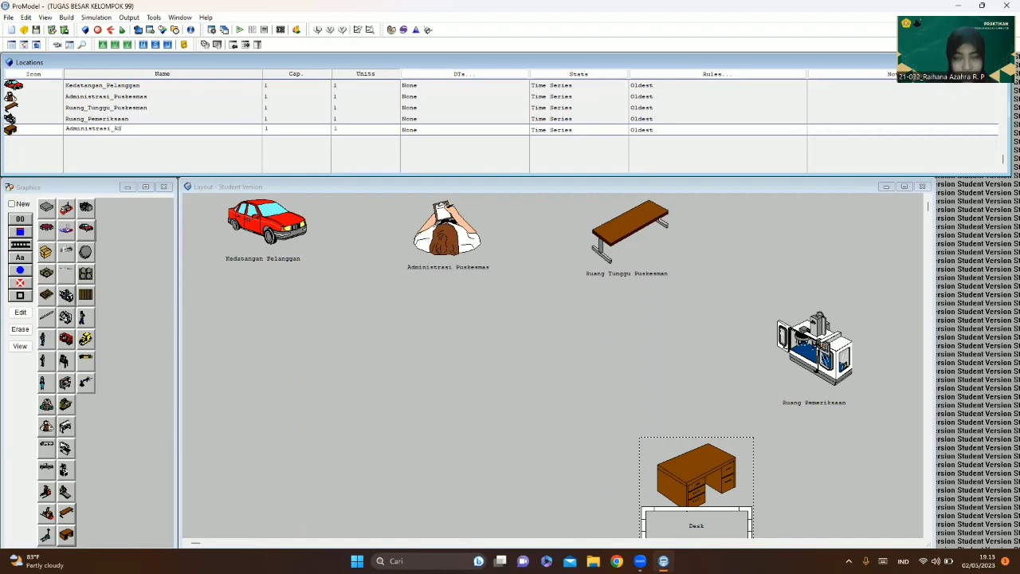
{"action": "key", "text": "Return"}
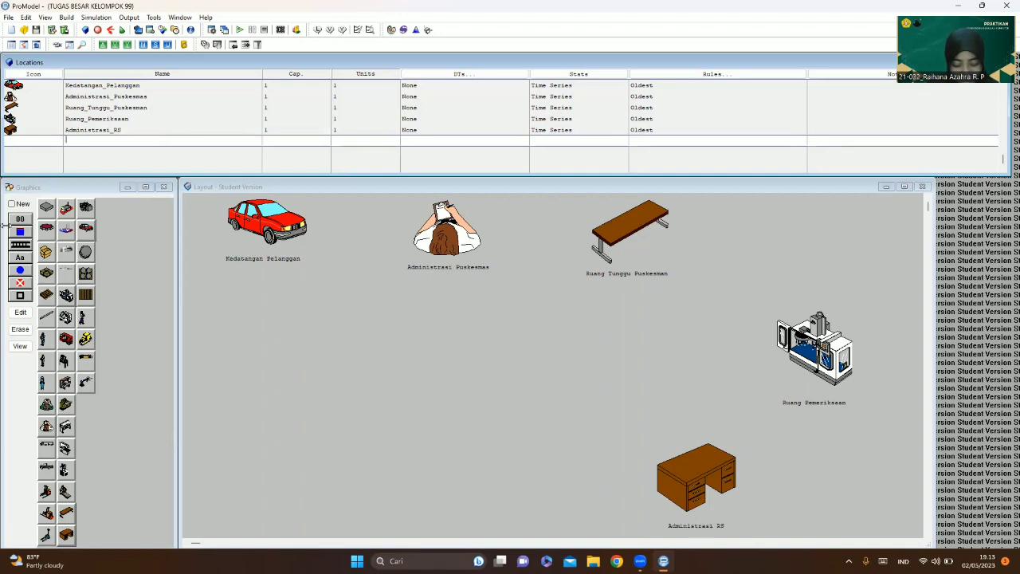
- Add a new location with the warehouse graphic to the left of the desk, enlarge it and shift it slightly toward the desk
{"action": "left_click", "coordinate": [11, 205]}
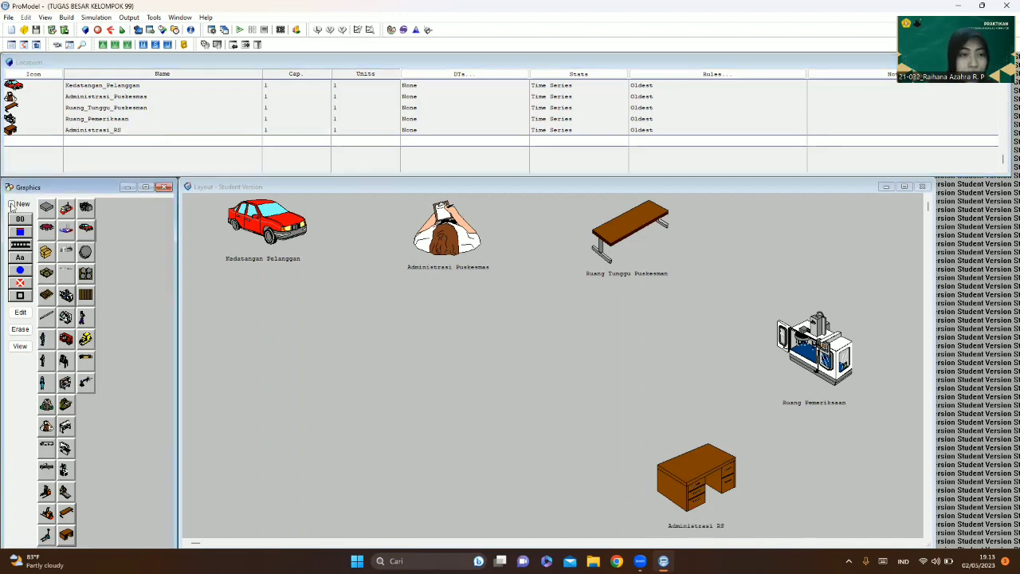
{"action": "left_click", "coordinate": [67, 273]}
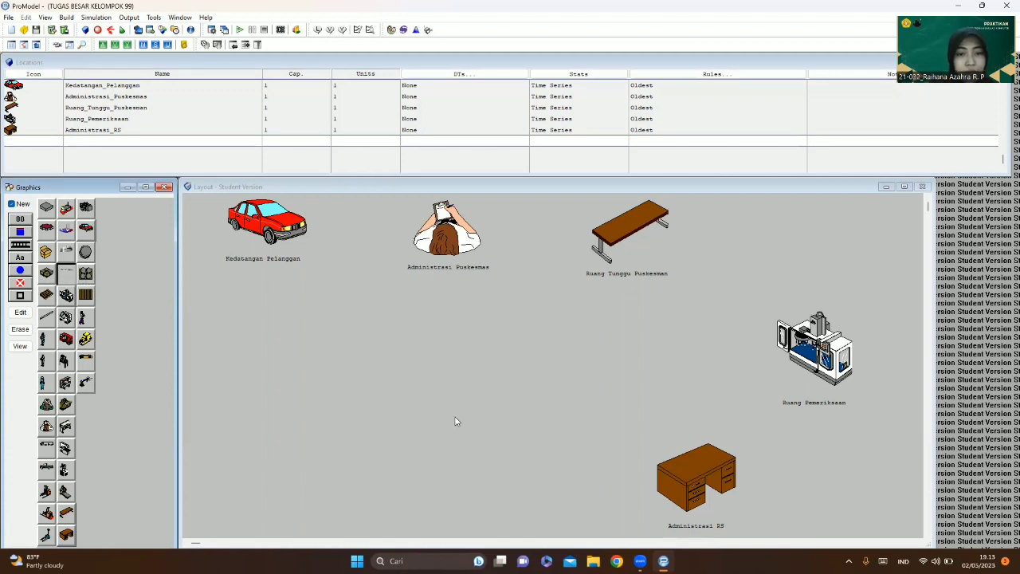
{"action": "left_click", "coordinate": [447, 441]}
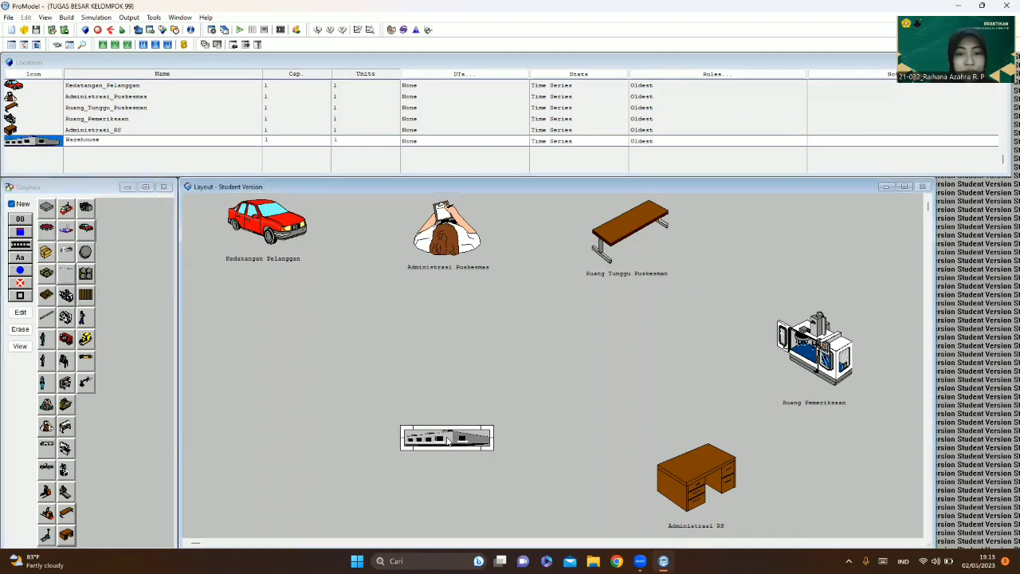
{"action": "left_click_drag", "start_coordinate": [492, 449], "coordinate": [545, 487]}
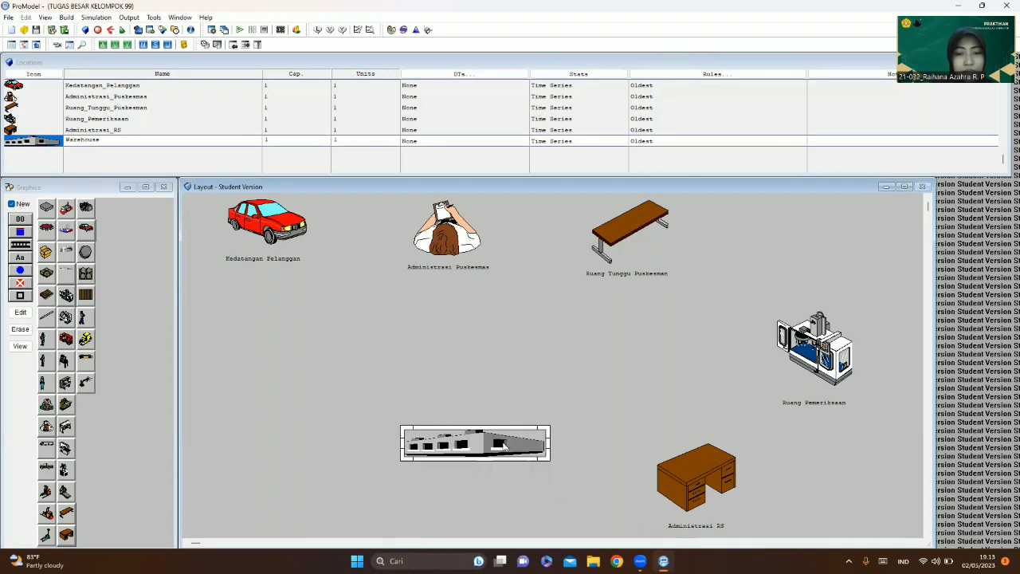
{"action": "left_click_drag", "start_coordinate": [500, 445], "coordinate": [513, 451]}
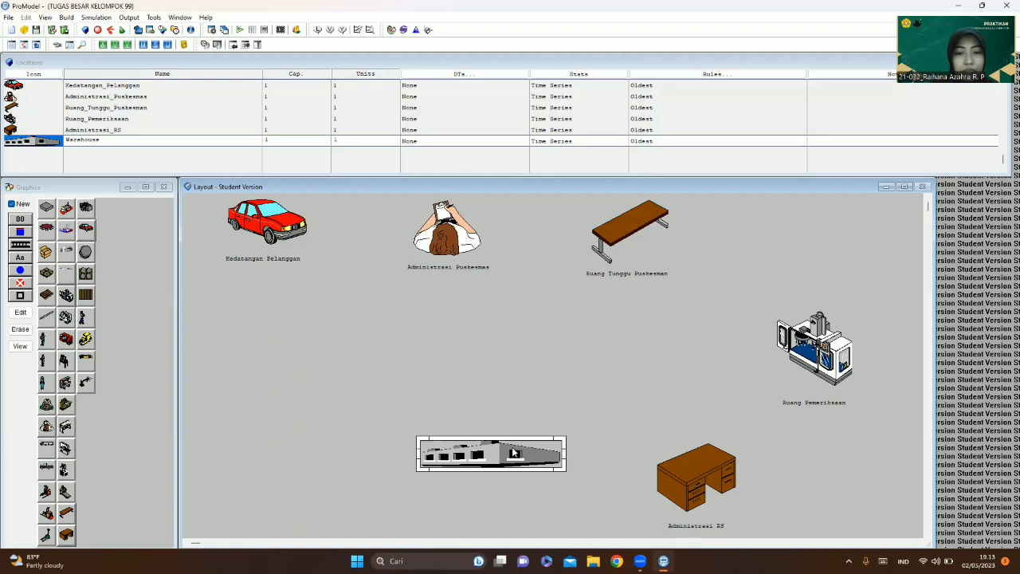
- Add a name label beneath the warehouse graphic and name its location Ruang_Tunggu_RS
{"action": "left_click", "coordinate": [13, 205]}
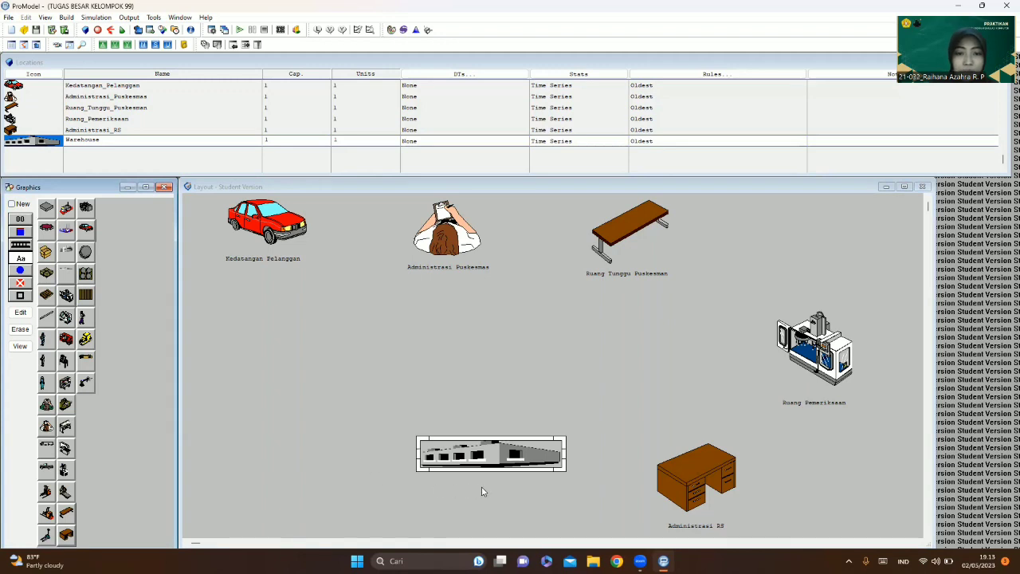
{"action": "left_click", "coordinate": [479, 510]}
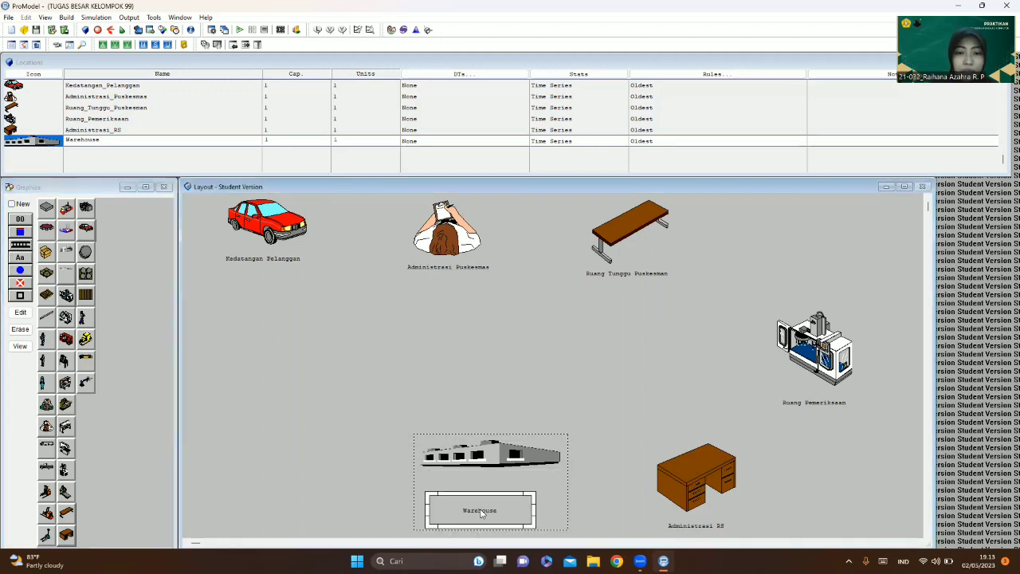
{"action": "left_click", "coordinate": [123, 141]}
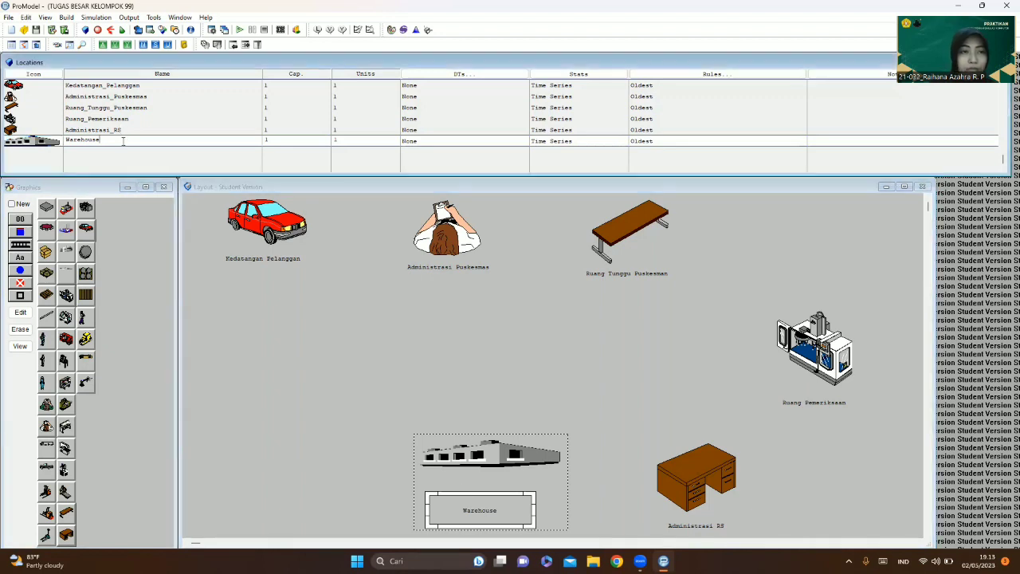
{"action": "key", "text": "BackSpace"}
{"action": "key", "text": "BackSpace"}
{"action": "key", "text": "BackSpace"}
{"action": "key", "text": "BackSpace"}
{"action": "key", "text": "BackSpace"}
{"action": "key", "text": "BackSpace"}
{"action": "key", "text": "BackSpace"}
{"action": "key", "text": "BackSpace"}
{"action": "key", "text": "BackSpace"}
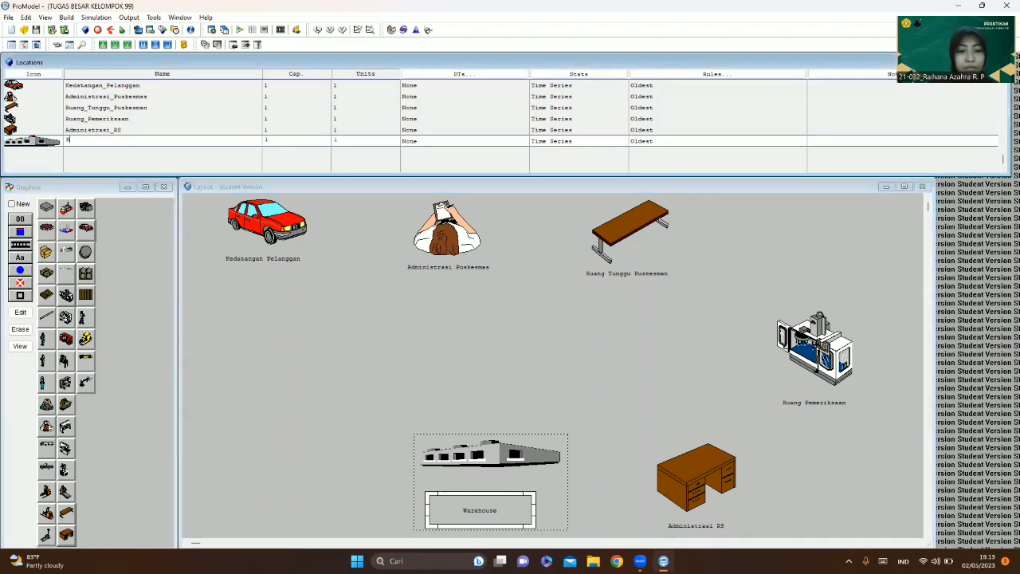
{"action": "type", "text": "Ruang_Tungg"}
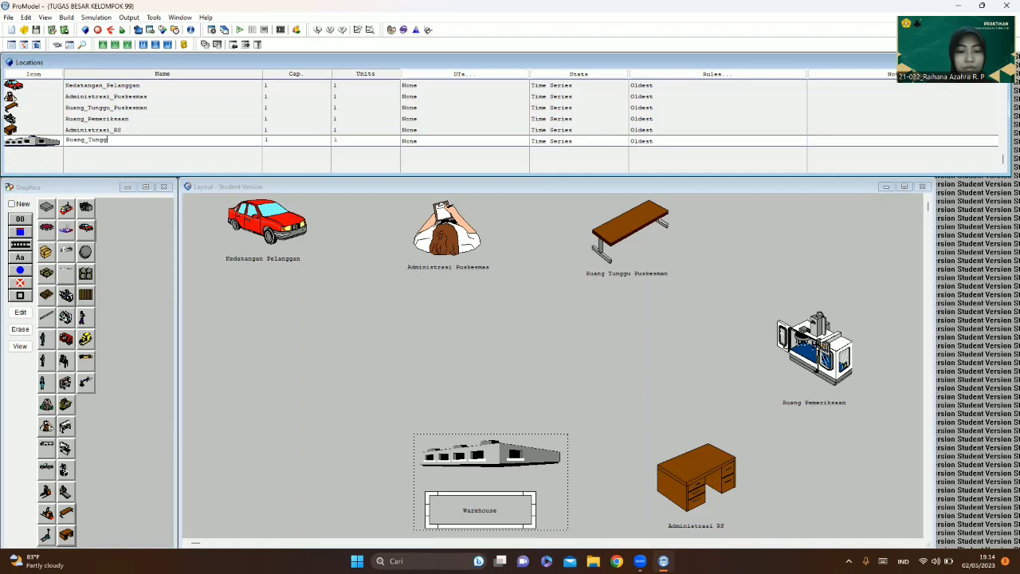
{"action": "type", "text": "u_RS"}
{"action": "key", "text": "Return"}
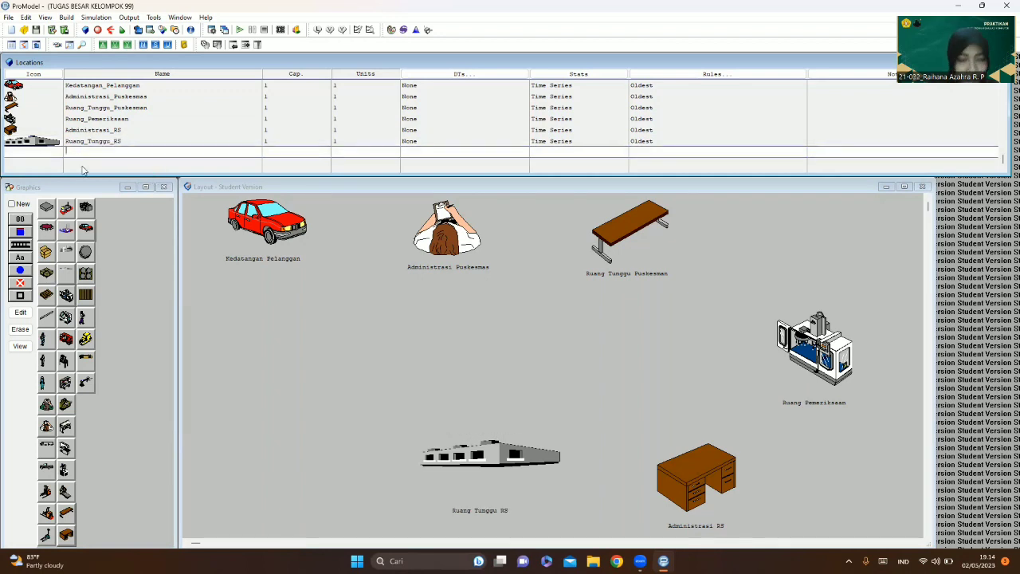
- Add a new location with the lathe graphic to the left of the warehouse and enlarge it to match the other graphics
{"action": "left_click", "coordinate": [12, 205]}
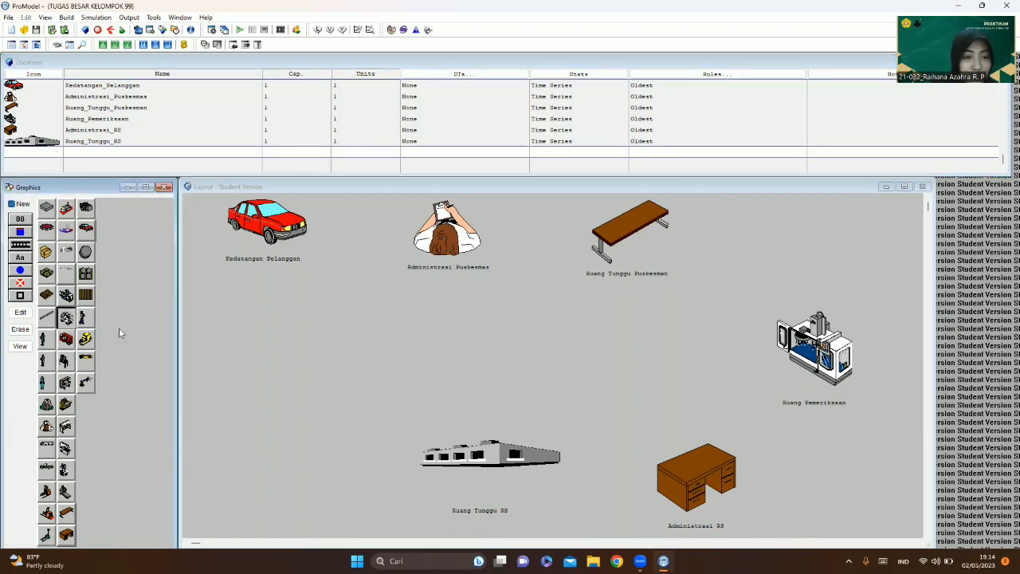
{"action": "left_click", "coordinate": [233, 424]}
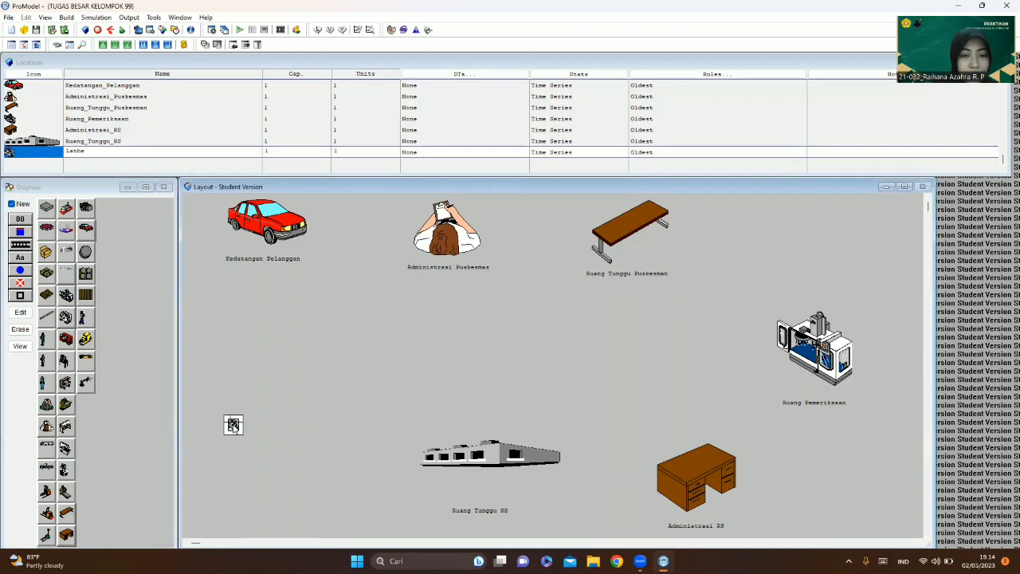
{"action": "left_click_drag", "start_coordinate": [245, 434], "coordinate": [310, 496]}
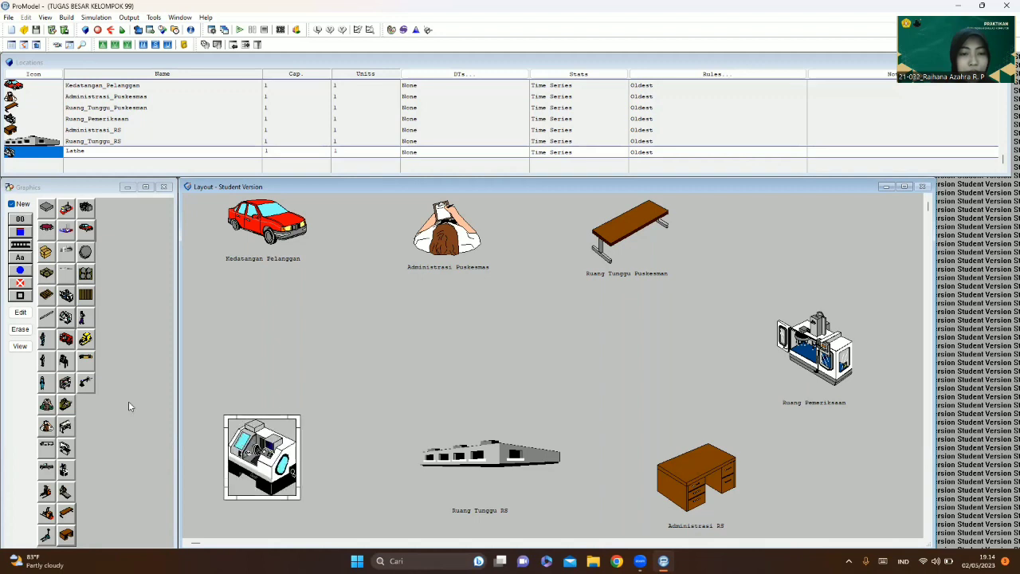
- Add a name label beneath the lathe graphic and name its location Ruang_Pemeriksaan_RS
{"action": "left_click", "coordinate": [11, 204]}
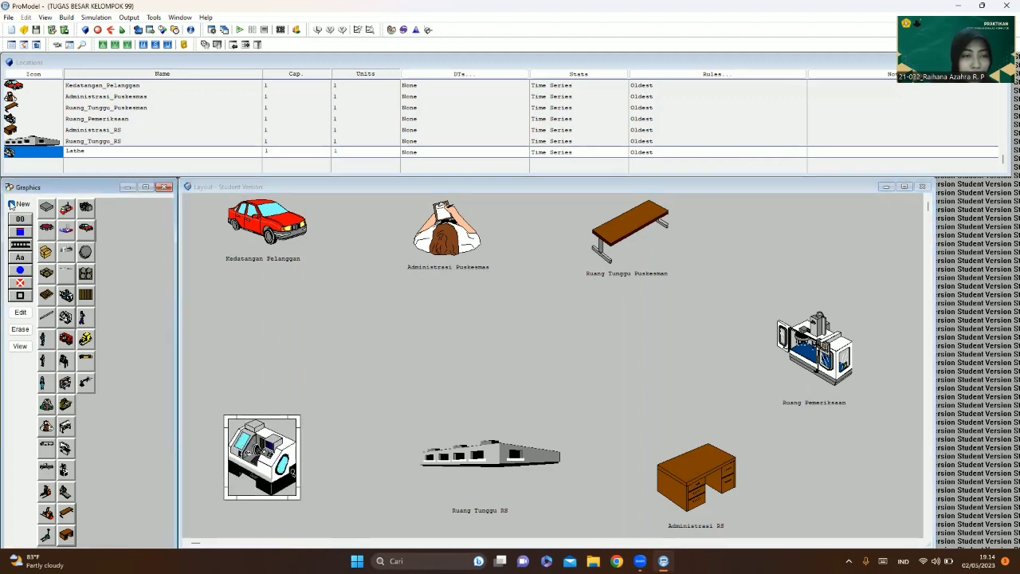
{"action": "left_click", "coordinate": [20, 259]}
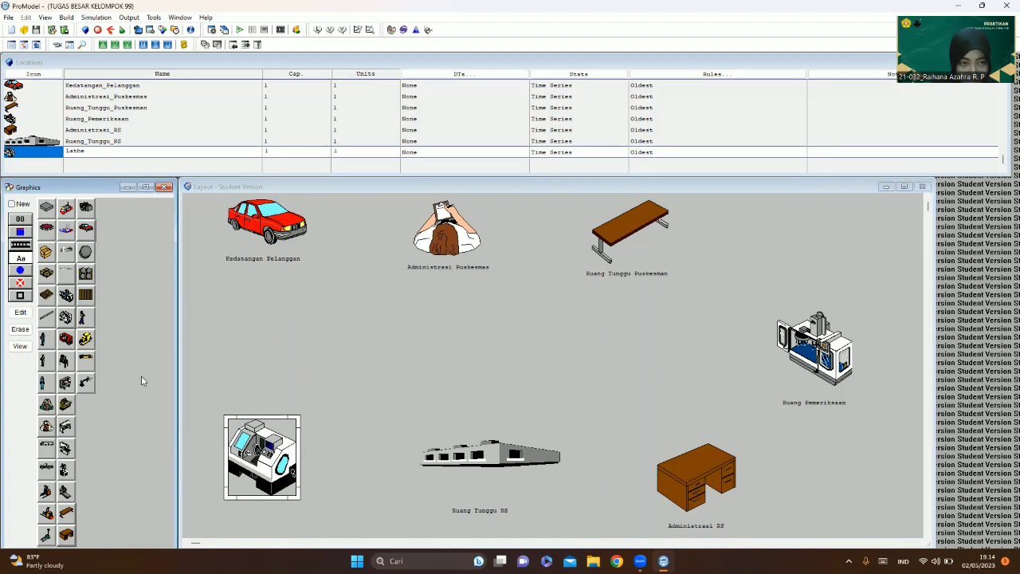
{"action": "left_click", "coordinate": [259, 516]}
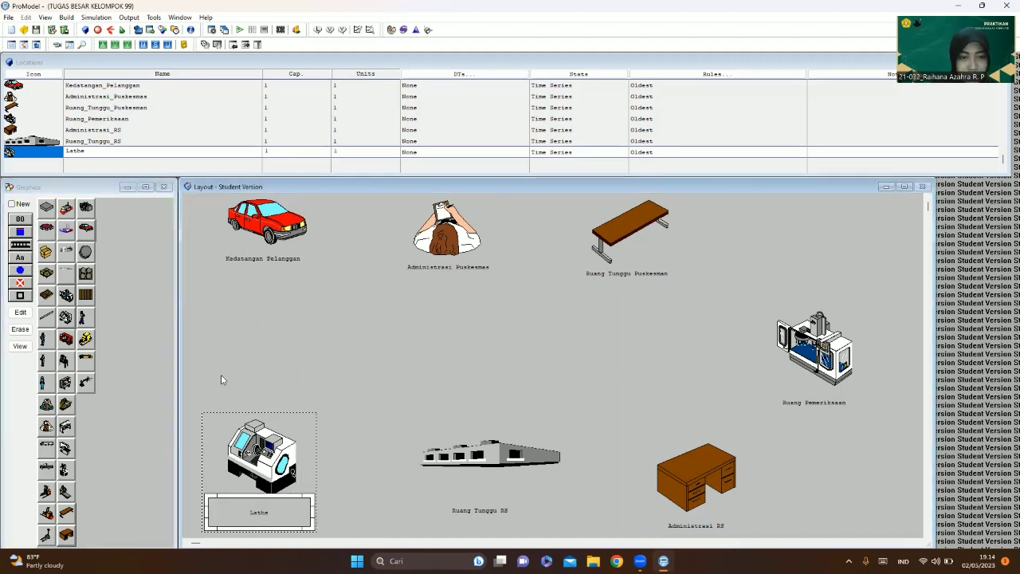
{"action": "left_click", "coordinate": [121, 148]}
{"action": "key", "text": "BackSpace"}
{"action": "key", "text": "BackSpace"}
{"action": "key", "text": "BackSpace"}
{"action": "key", "text": "BackSpace"}
{"action": "key", "text": "BackSpace"}
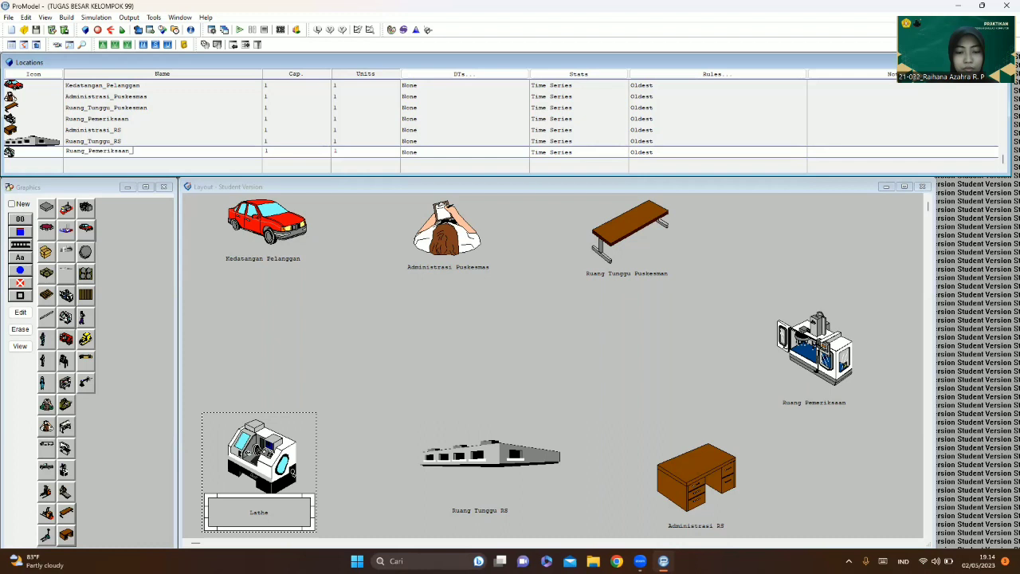
{"action": "type", "text": "Ruang_Pemeriksaan_RS"}
{"action": "key", "text": "Return"}
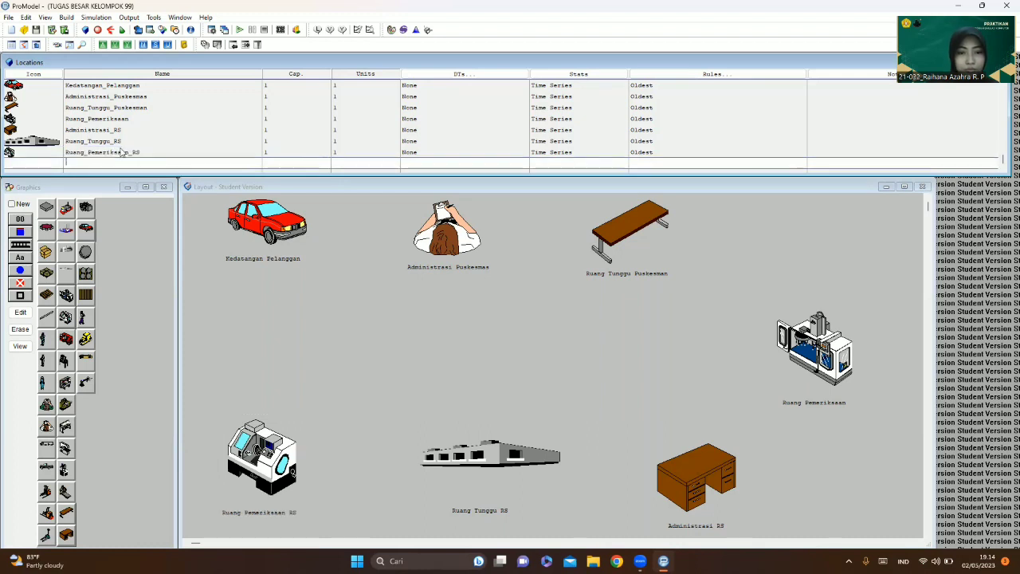
{"action": "left_click", "coordinate": [647, 70]}
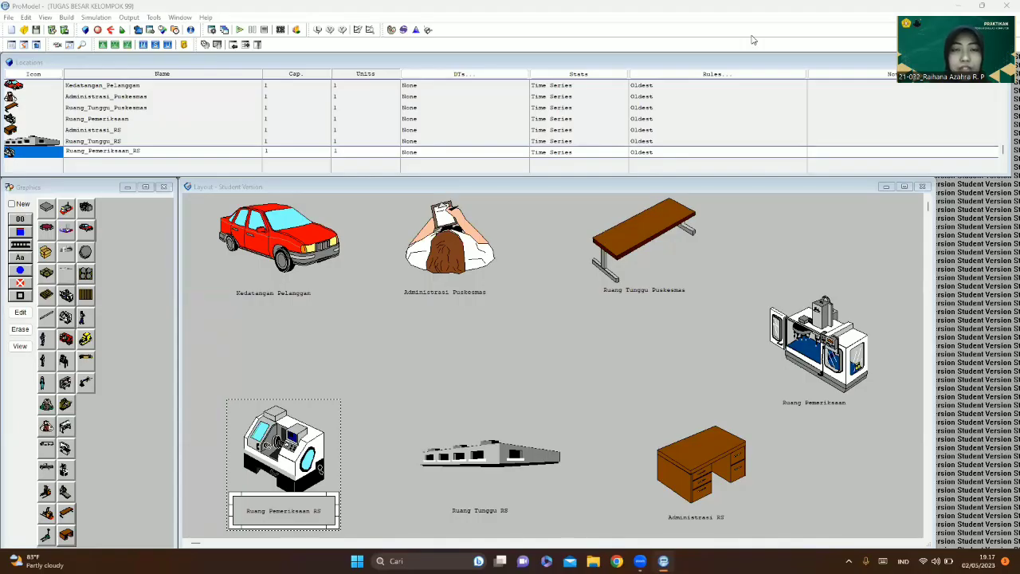
- Define a new entity with the factory graphic and name it BPJS
{"action": "left_click", "coordinate": [65, 18]}
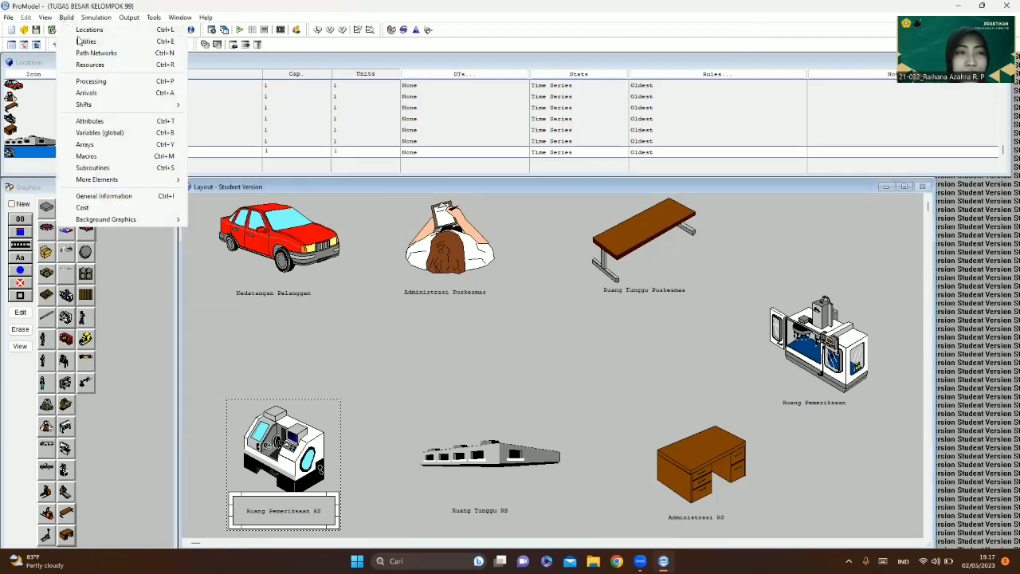
{"action": "left_click", "coordinate": [84, 44]}
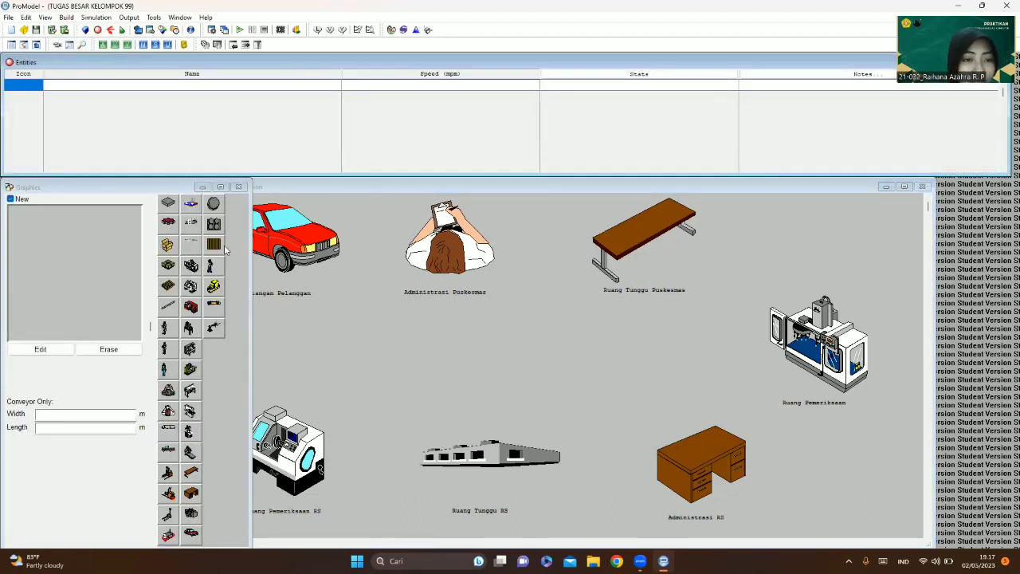
{"action": "left_click", "coordinate": [192, 205]}
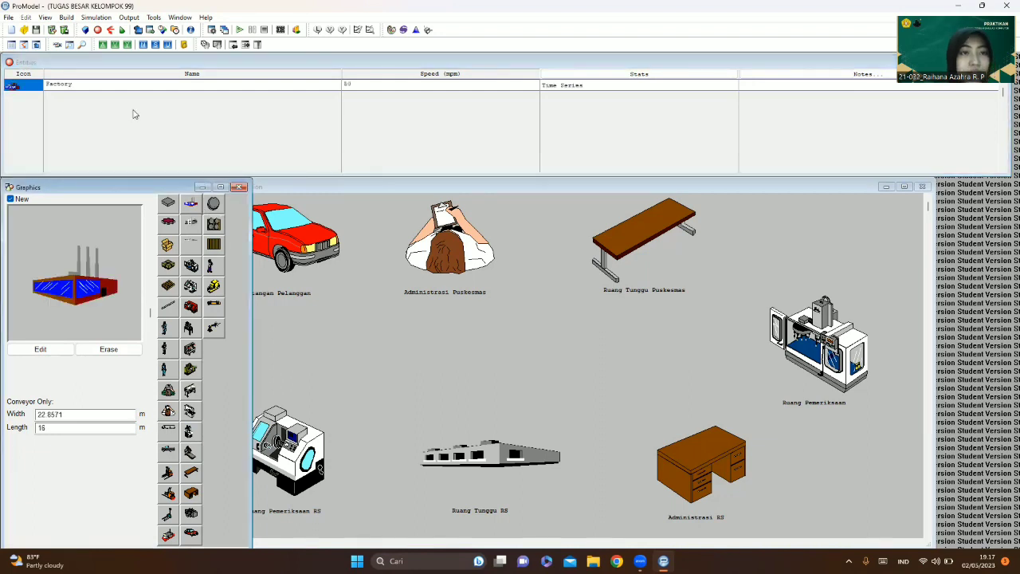
{"action": "key", "text": "BackSpace"}
{"action": "type", "text": "BPJS"}
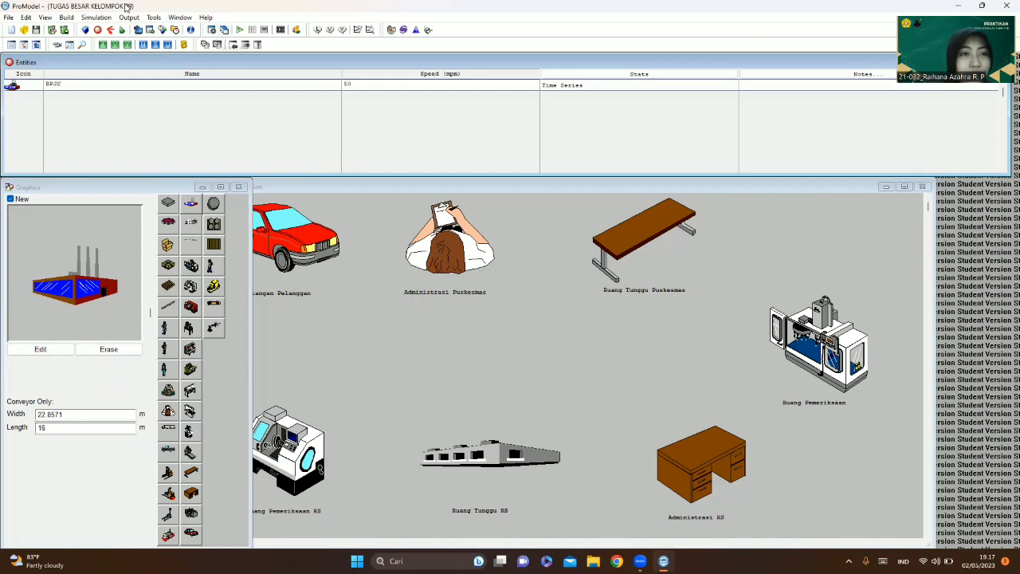
- Define an arrival of BPJS at Kedatangan_Pelanggan with quantity 1, INF occurrences and frequency 1
{"action": "left_click", "coordinate": [68, 18]}
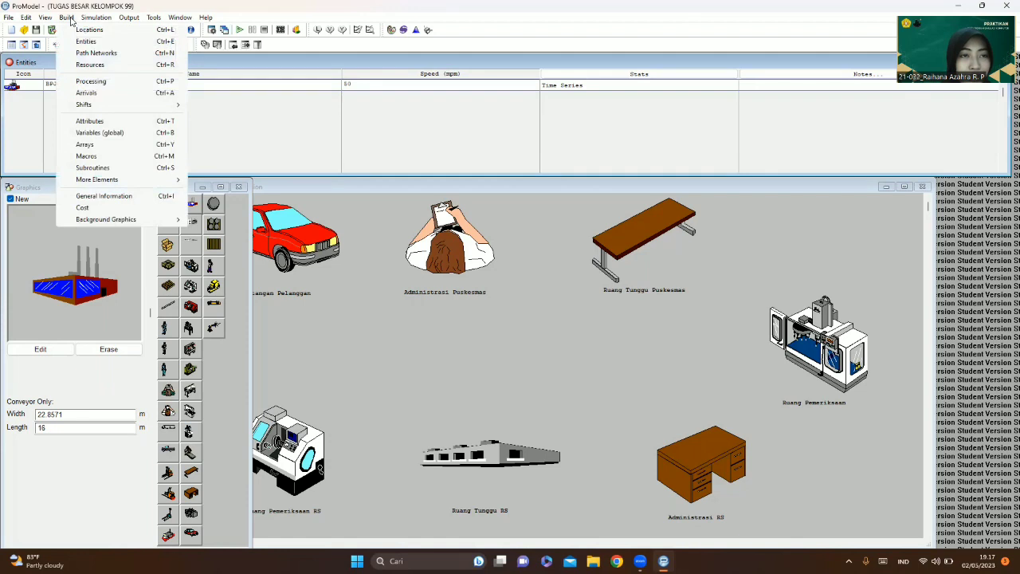
{"action": "left_click", "coordinate": [103, 93]}
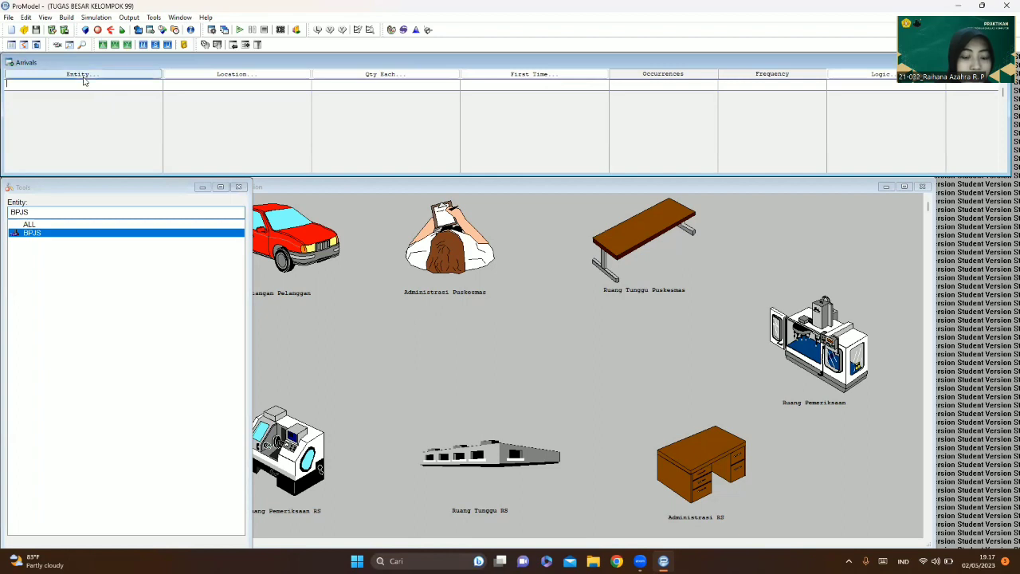
{"action": "left_click", "coordinate": [84, 76]}
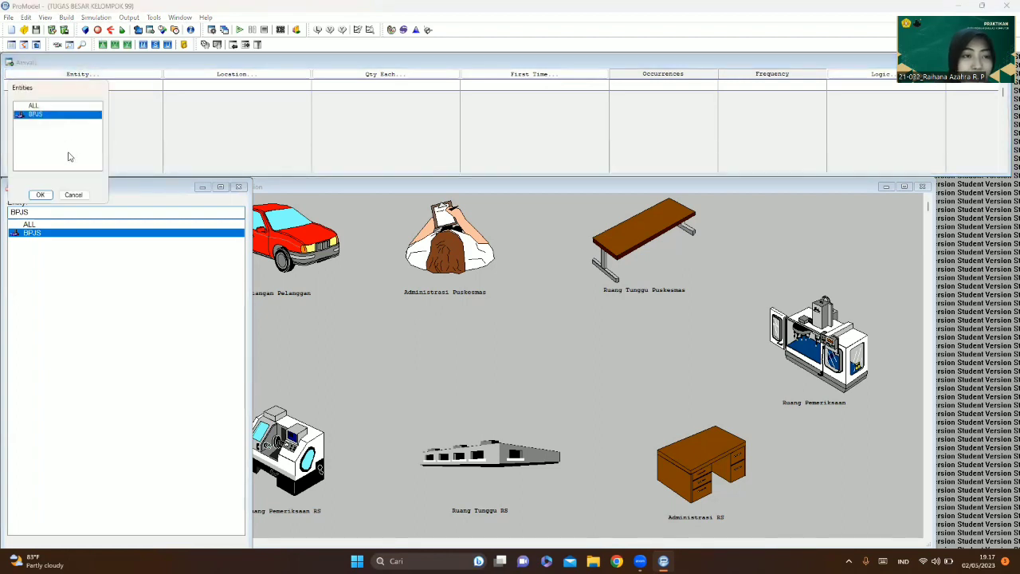
{"action": "left_click", "coordinate": [40, 195]}
{"action": "left_click", "coordinate": [231, 73]}
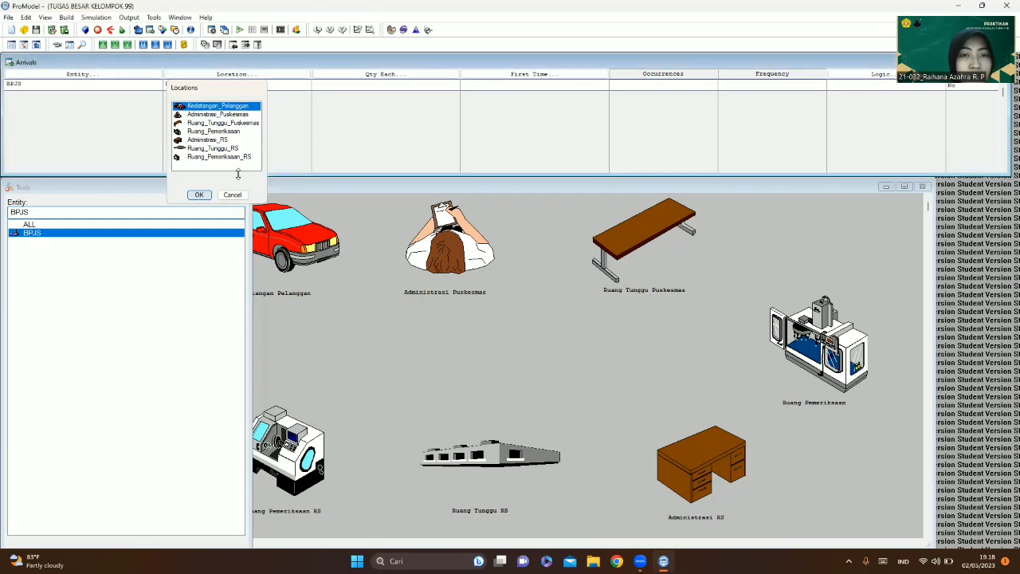
{"action": "key", "text": "Return"}
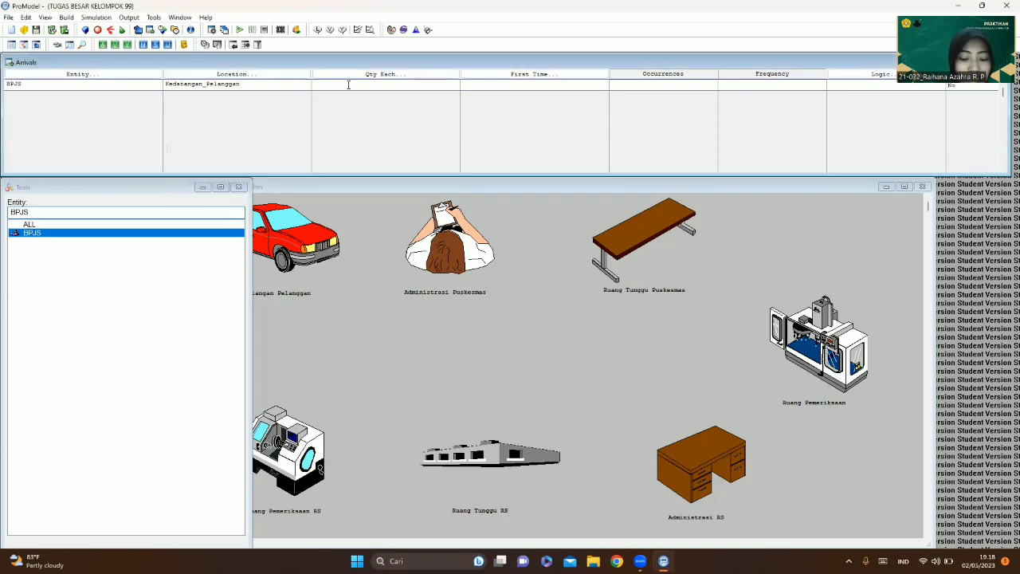
{"action": "type", "text": "1"}
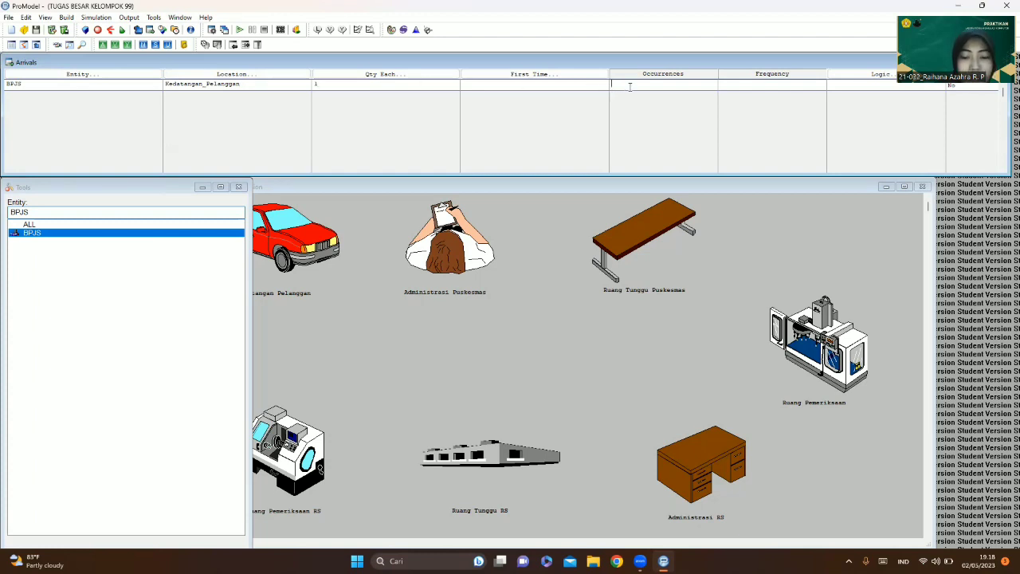
{"action": "type", "text": "INF"}
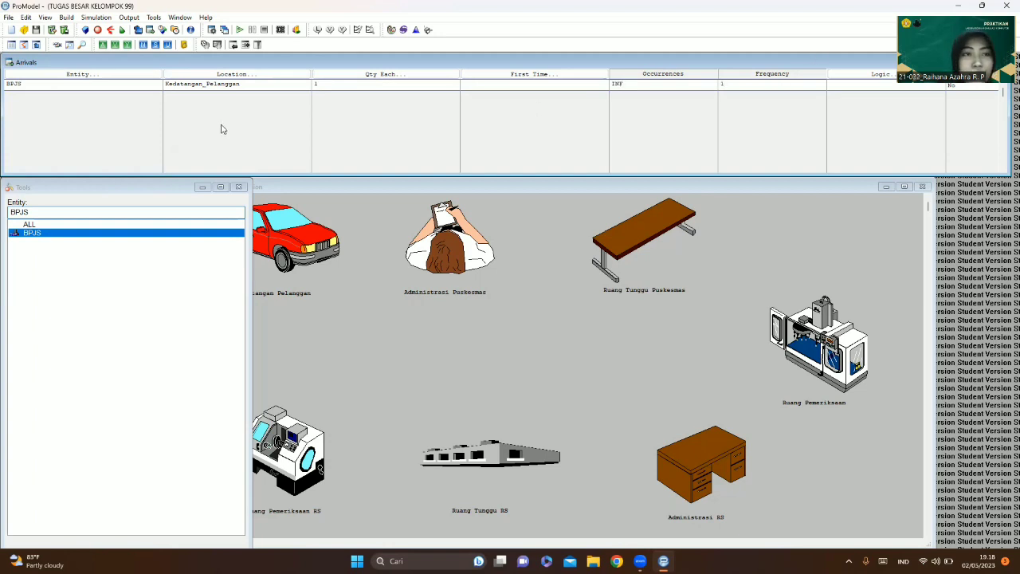
- Add a second BPJS arrival at Administrasi_Puskesmas with quantity 1, INF occurrences and frequency 1
{"action": "left_click", "coordinate": [101, 94]}
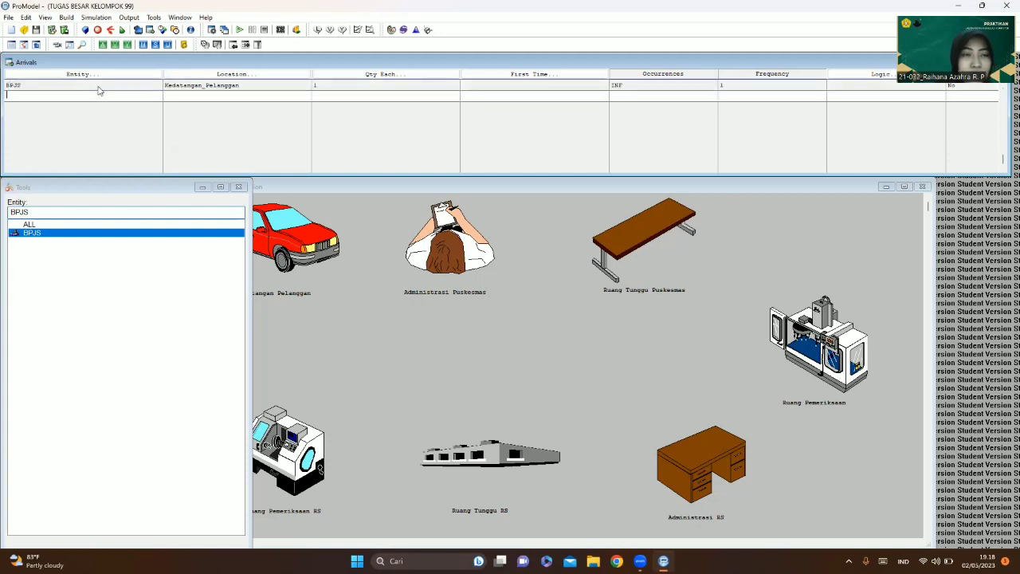
{"action": "left_click", "coordinate": [90, 77]}
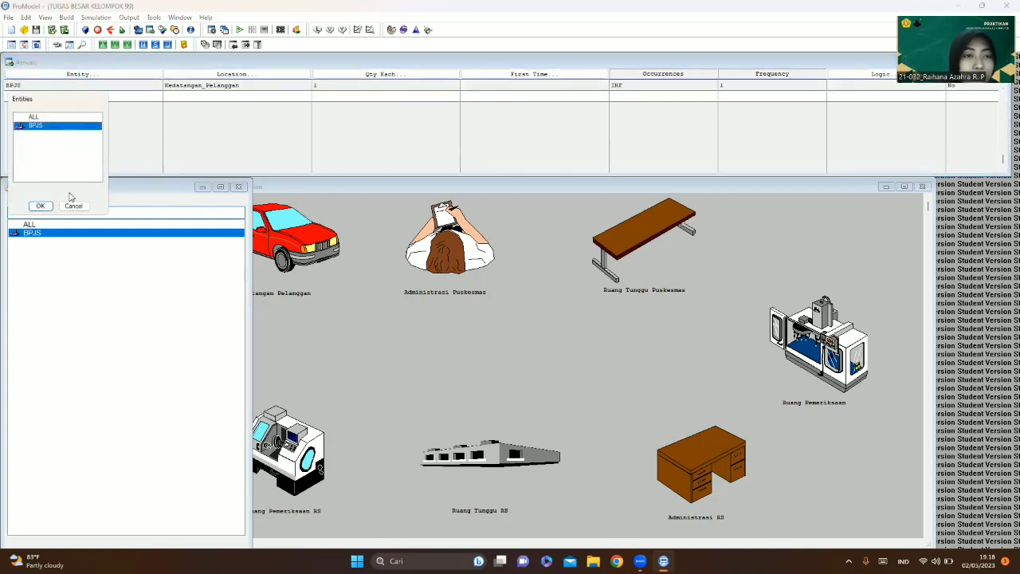
{"action": "left_click", "coordinate": [41, 206]}
{"action": "left_click", "coordinate": [237, 73]}
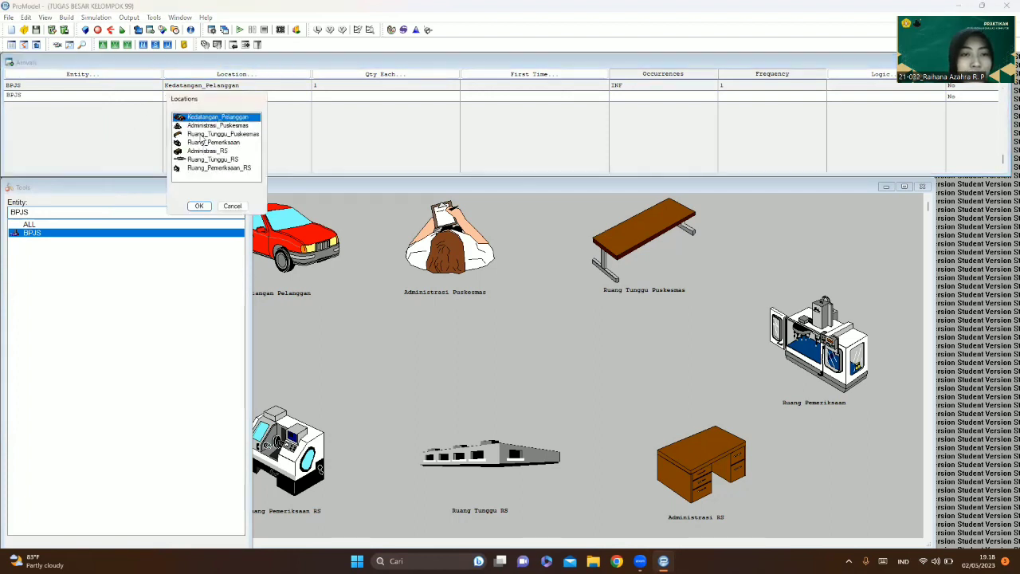
{"action": "left_click", "coordinate": [204, 126]}
{"action": "left_click", "coordinate": [200, 207]}
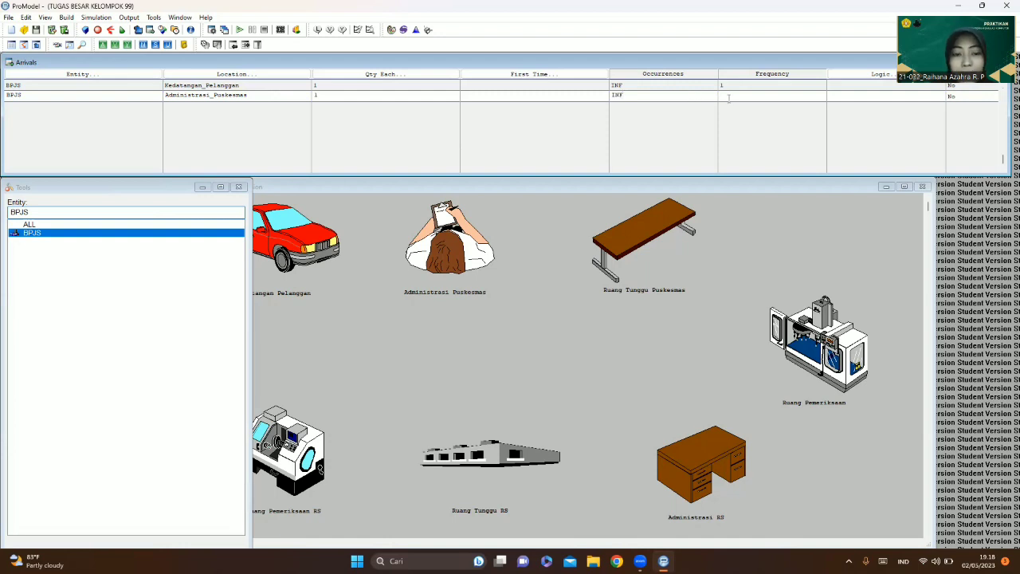
{"action": "type", "text": "1"}
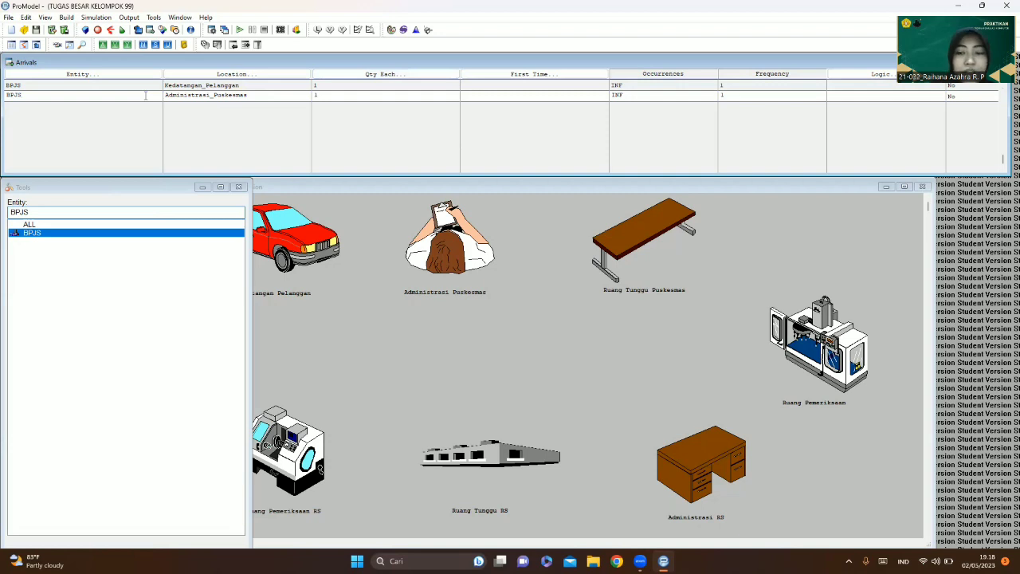
- Add a third BPJS arrival at Ruang_Tunggu_Puskesmas with quantity 1, INF occurrences and frequency 1
{"action": "key", "text": "Return"}
{"action": "mouse_move", "coordinate": [115, 67]}
{"action": "left_mouse_down"}
{"action": "mouse_move", "coordinate": [116, 78]}
{"action": "mouse_move", "coordinate": [115, 67]}
{"action": "left_mouse_up"}
{"action": "left_click", "coordinate": [116, 77]}
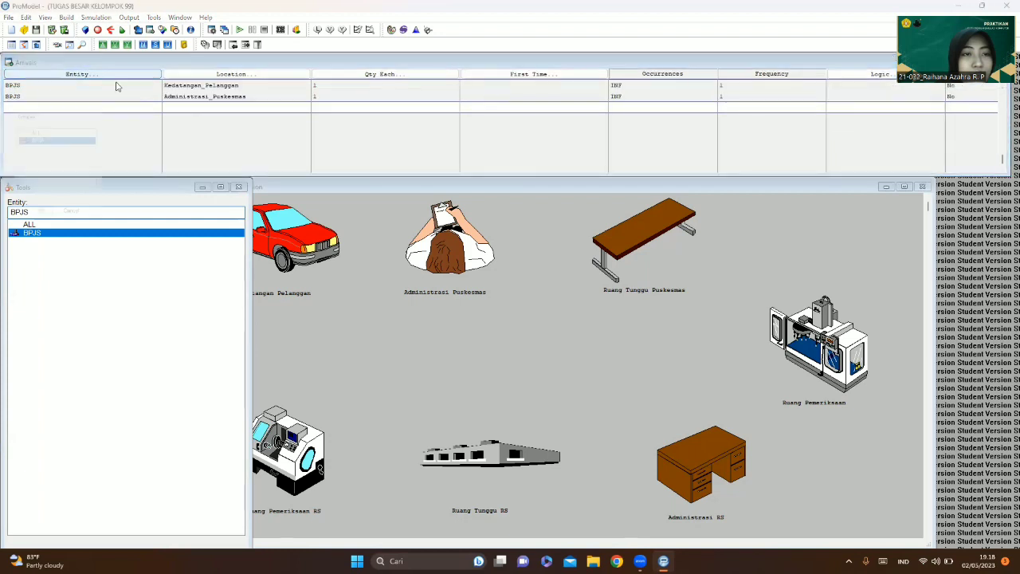
{"action": "left_click", "coordinate": [42, 216]}
{"action": "left_click", "coordinate": [230, 74]}
{"action": "left_click", "coordinate": [223, 146]}
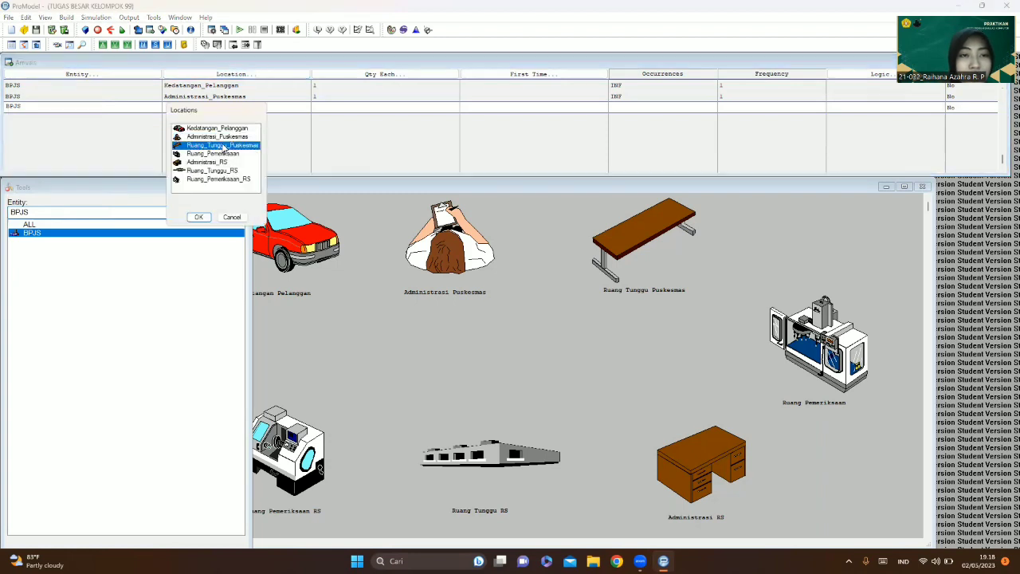
{"action": "left_click", "coordinate": [197, 218]}
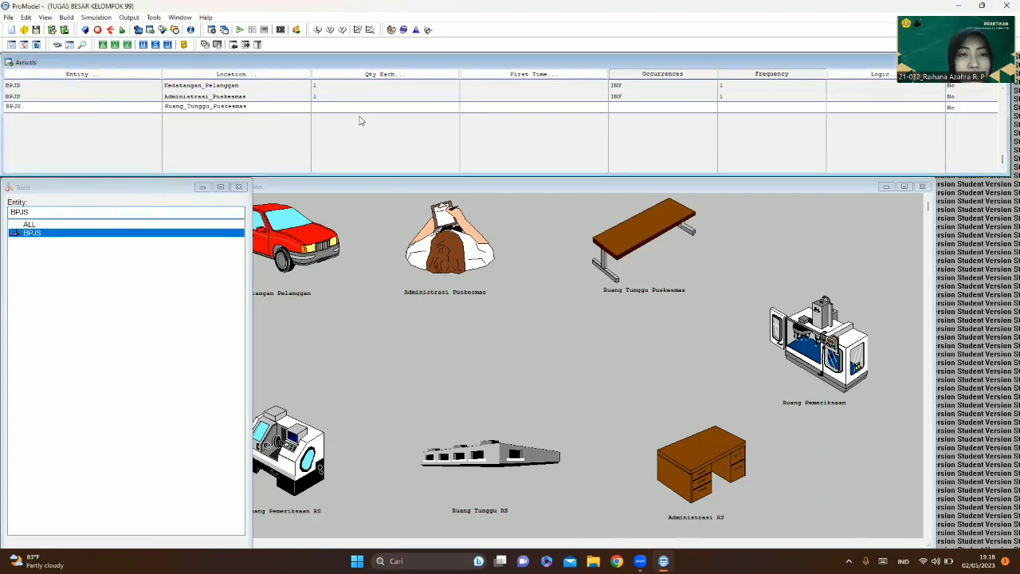
{"action": "type", "text": "1"}
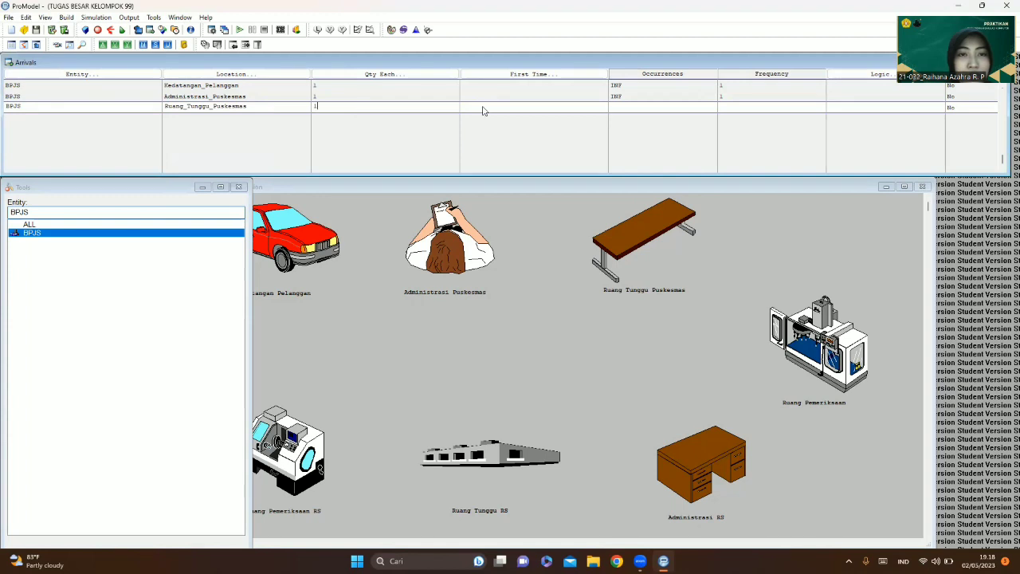
{"action": "left_click", "coordinate": [616, 106]}
{"action": "type", "text": "INF"}
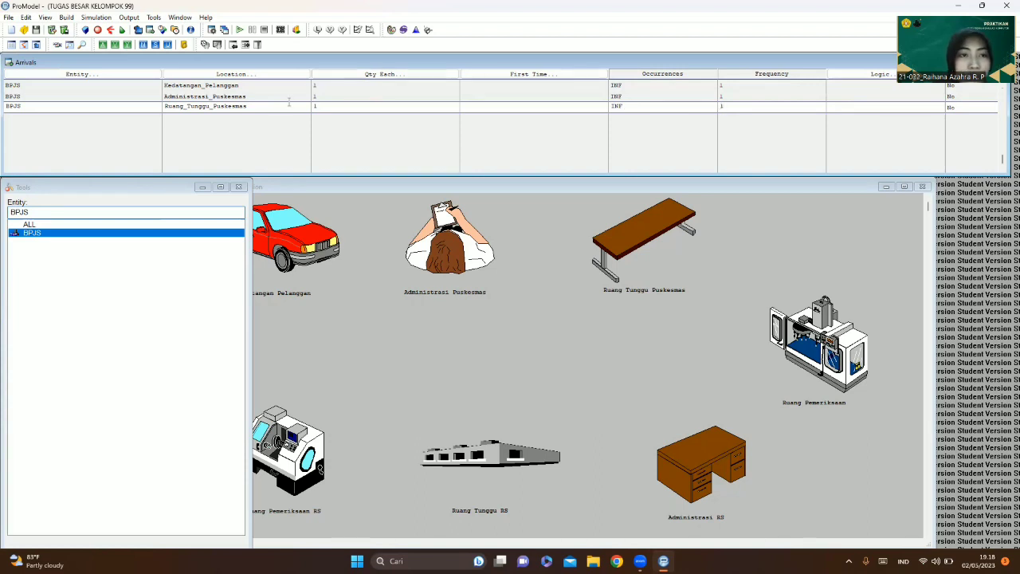
- Add a fourth BPJS arrival at Ruang_Pemeriksaan with quantity 1, INF occurrences and frequency 1
{"action": "left_click", "coordinate": [146, 113]}
{"action": "left_click", "coordinate": [114, 73]}
{"action": "key", "text": "Return"}
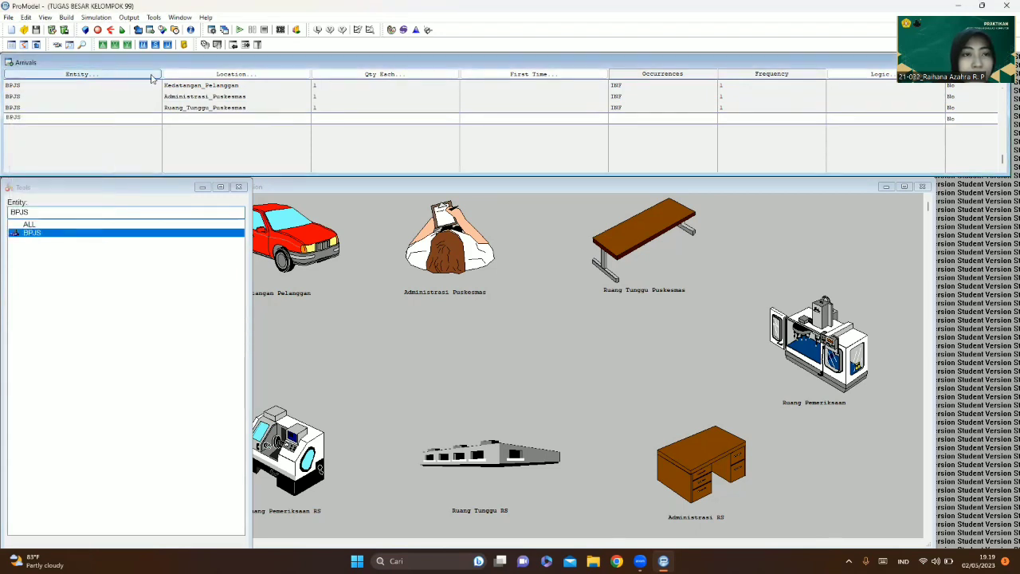
{"action": "left_click", "coordinate": [203, 78]}
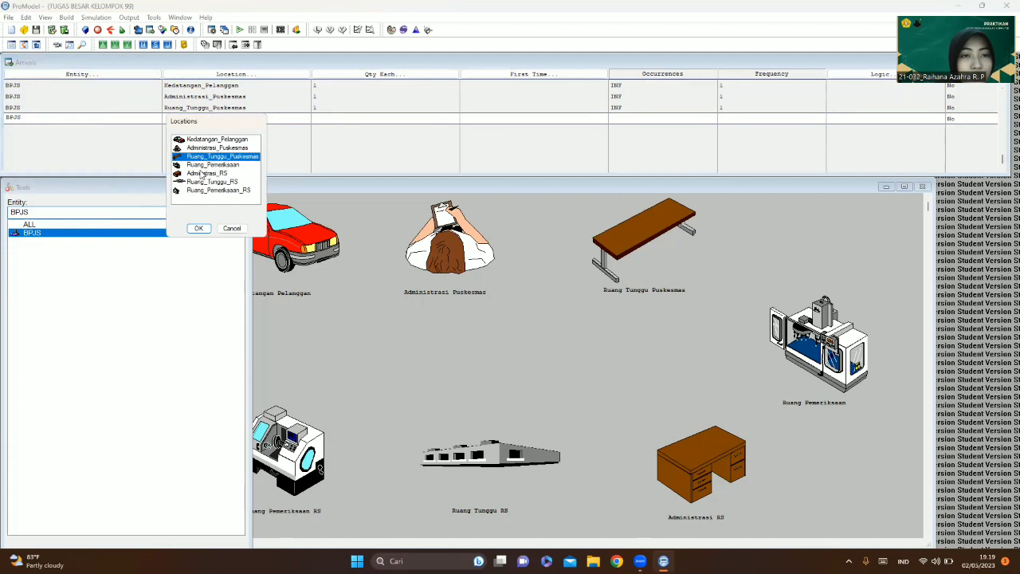
{"action": "left_click", "coordinate": [198, 166]}
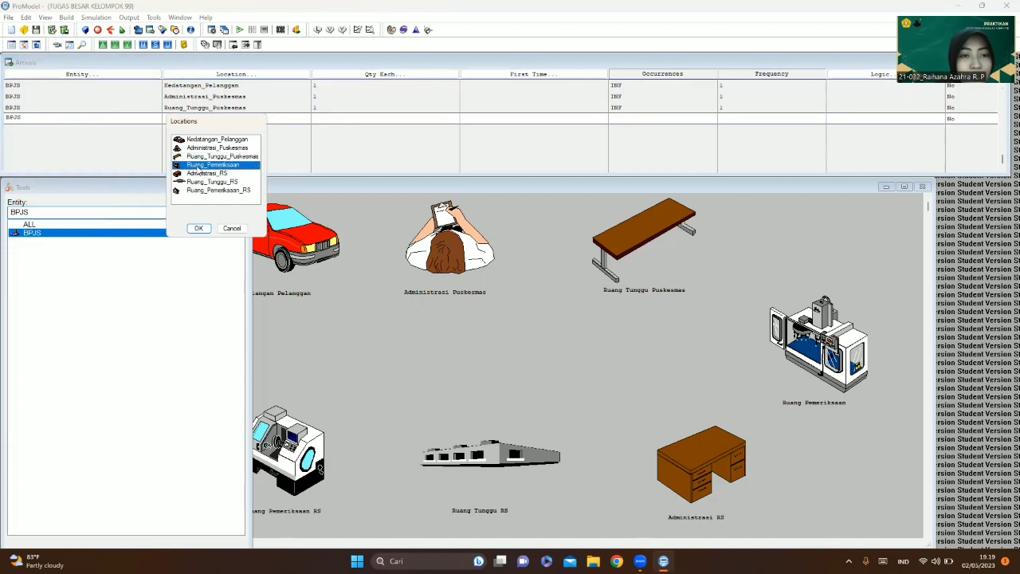
{"action": "left_click", "coordinate": [199, 228]}
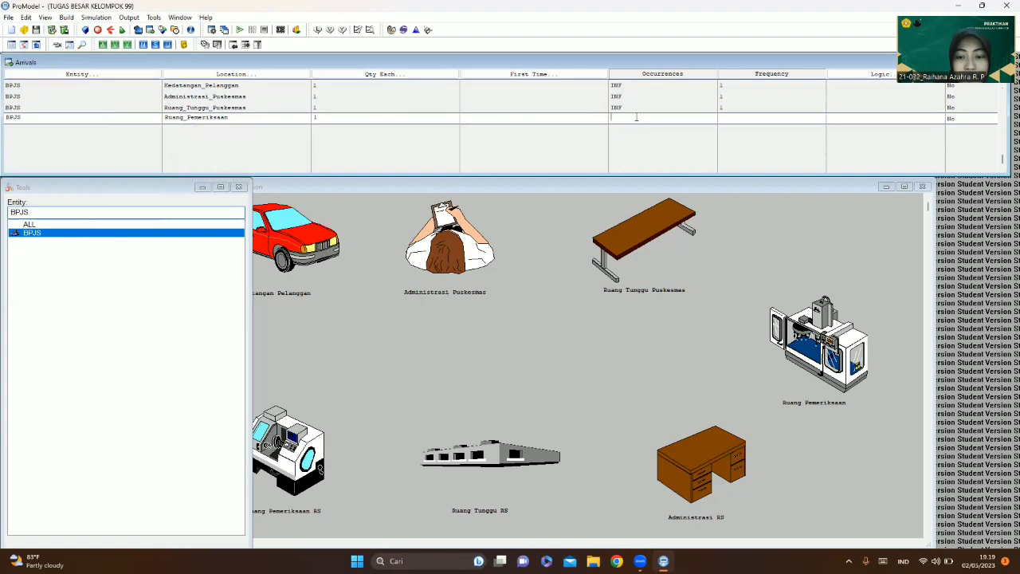
{"action": "type", "text": "NF"}
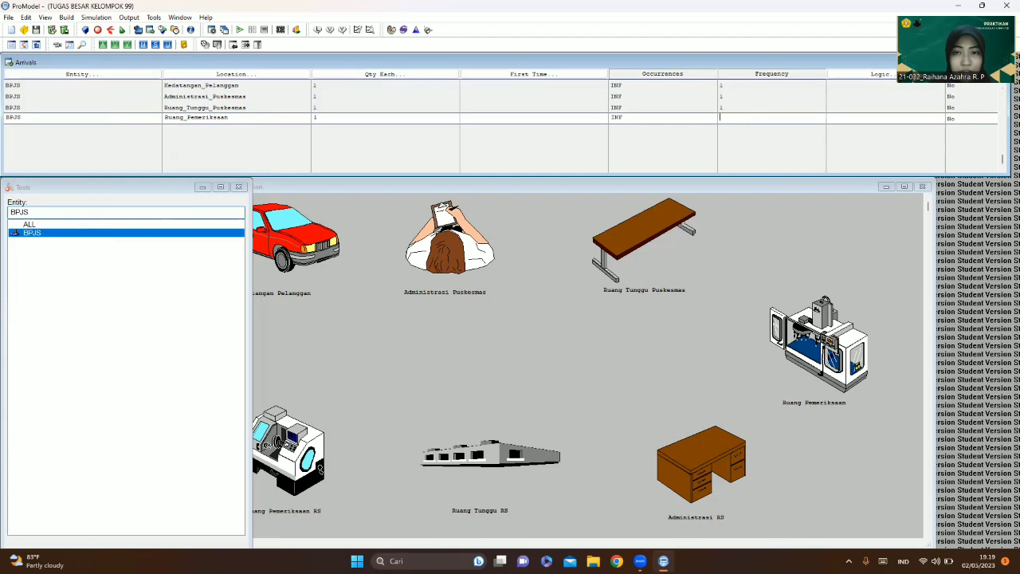
- Add a fifth BPJS arrival at Administrasi_RS with quantity 1, INF occurrences and frequency 1
{"action": "left_click", "coordinate": [138, 125]}
{"action": "left_click", "coordinate": [124, 78]}
{"action": "key", "text": "Return"}
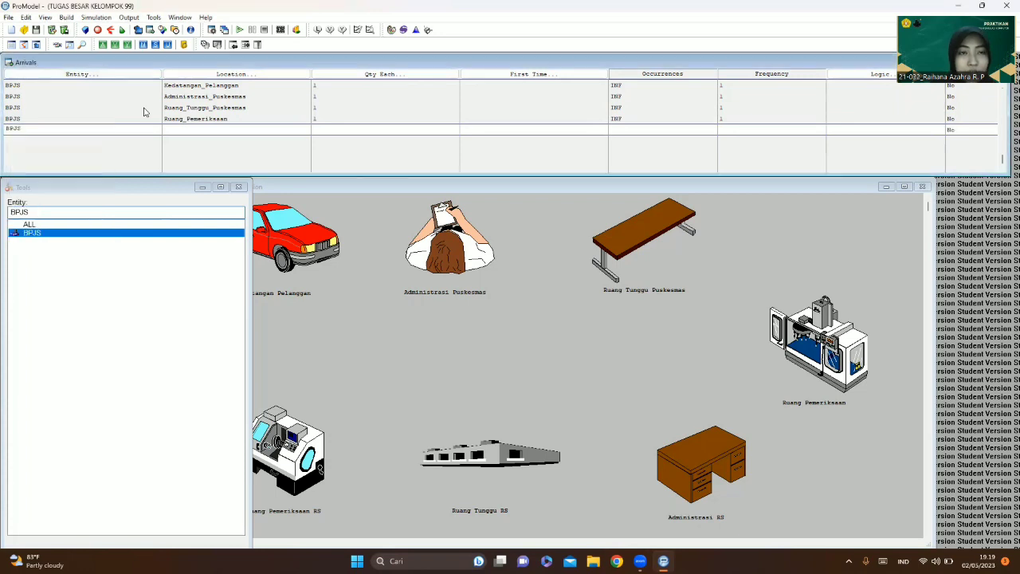
{"action": "left_click", "coordinate": [217, 74]}
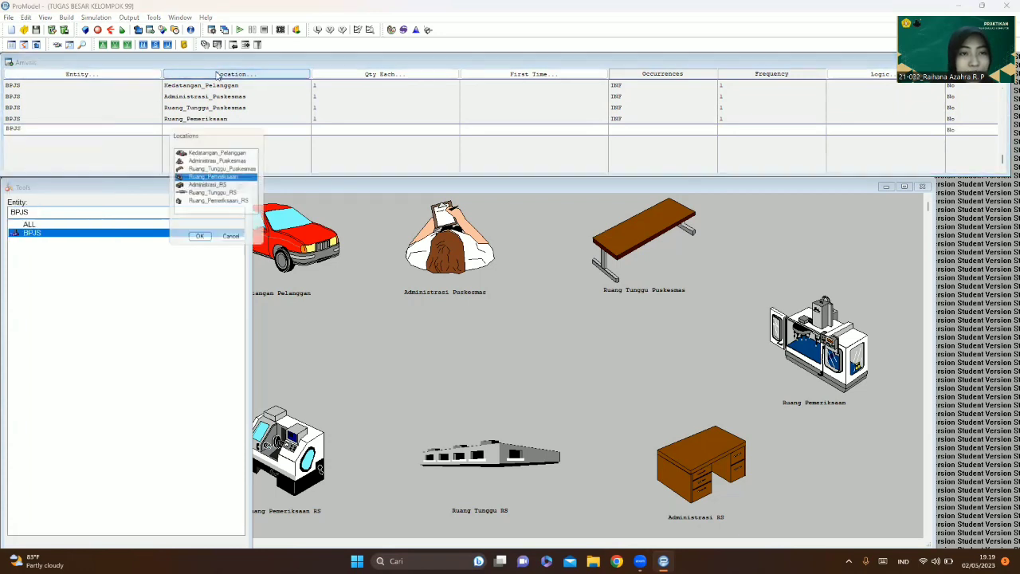
{"action": "left_click", "coordinate": [209, 187]}
{"action": "left_click", "coordinate": [198, 241]}
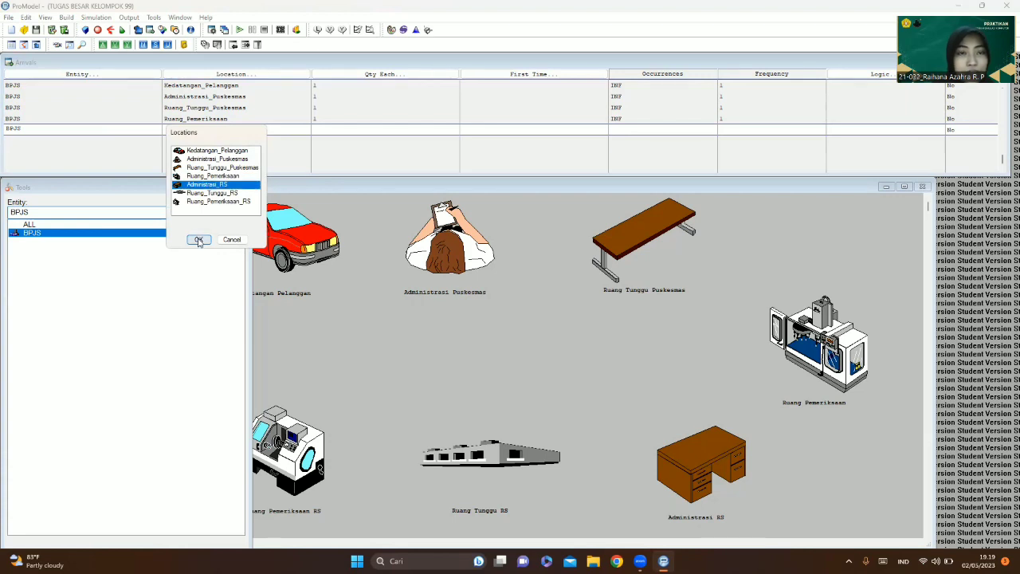
{"action": "type", "text": "1"}
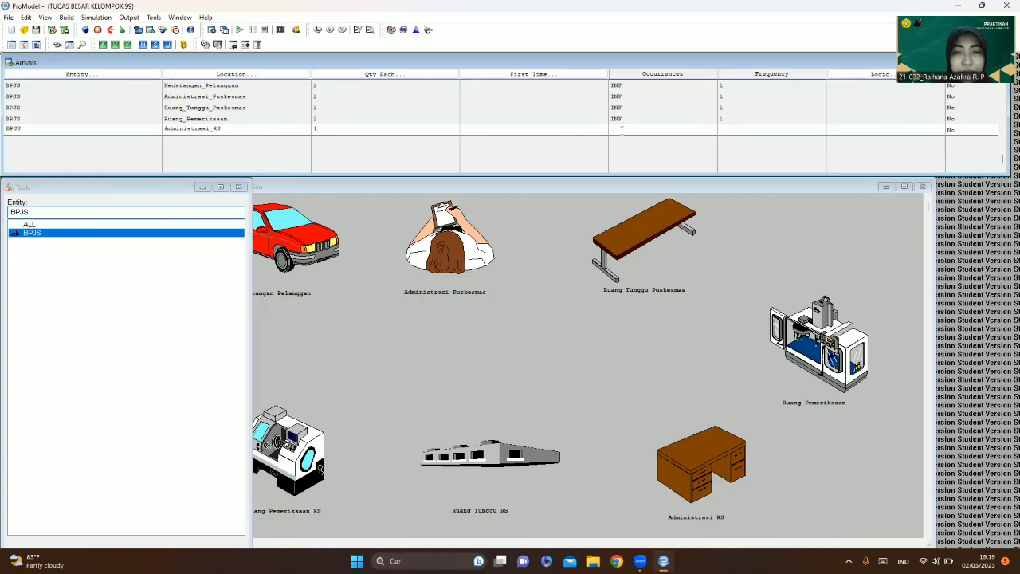
{"action": "type", "text": "INF"}
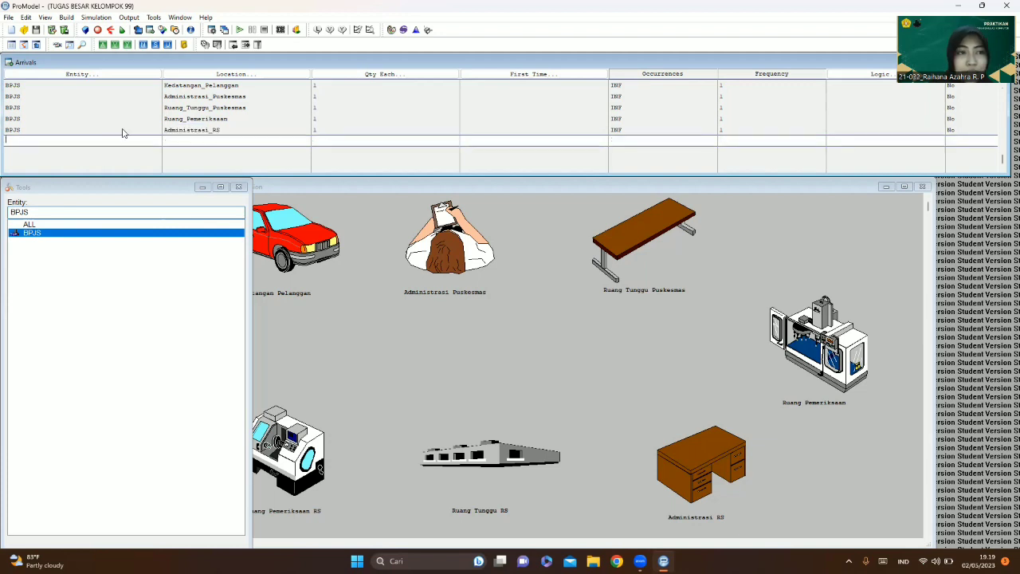
- Add a sixth BPJS arrival at Ruang_Tunggu_RS with quantity 1, INF occurrences and frequency 1
{"action": "left_click", "coordinate": [78, 74]}
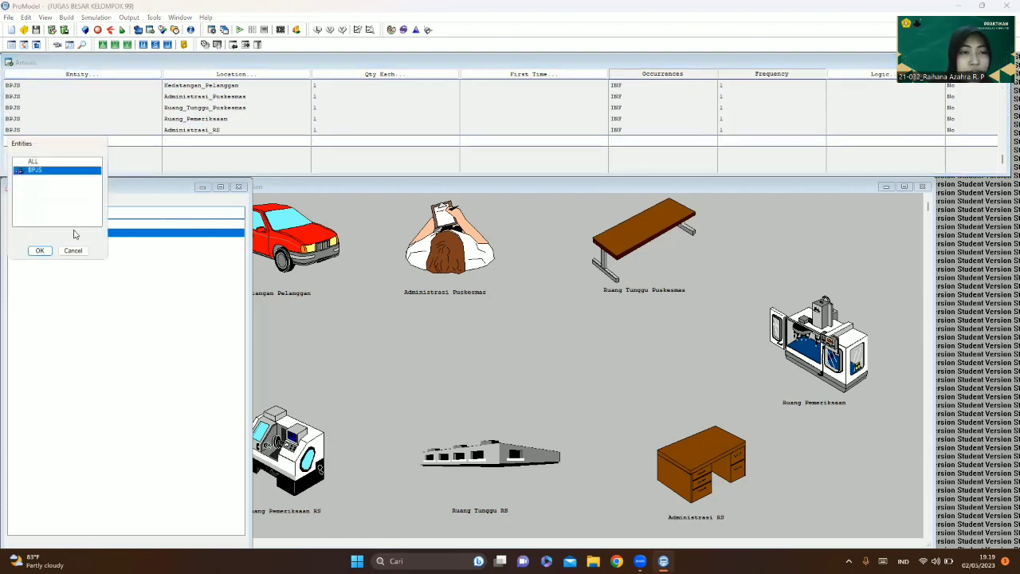
{"action": "left_click", "coordinate": [40, 250]}
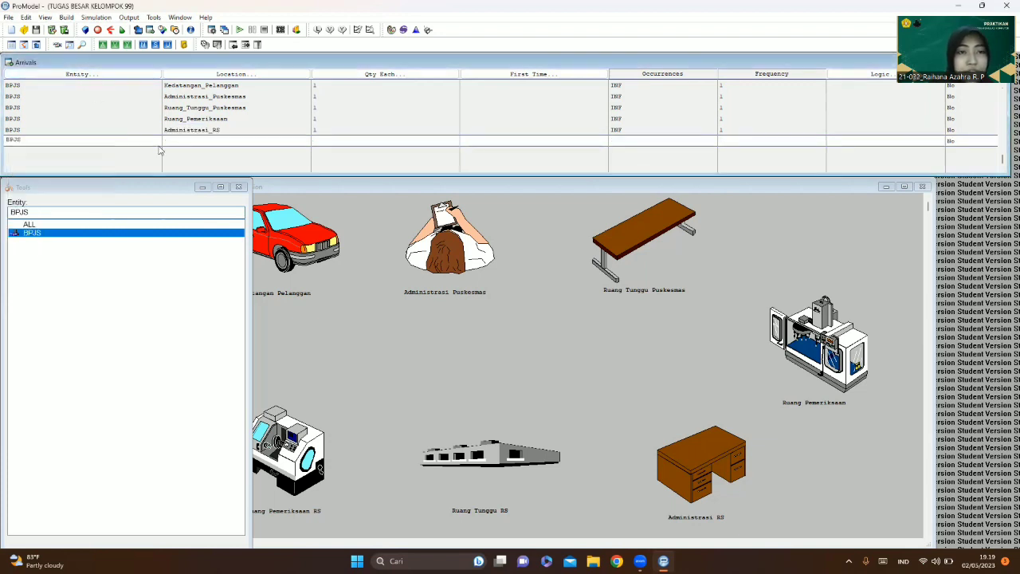
{"action": "left_click", "coordinate": [202, 76]}
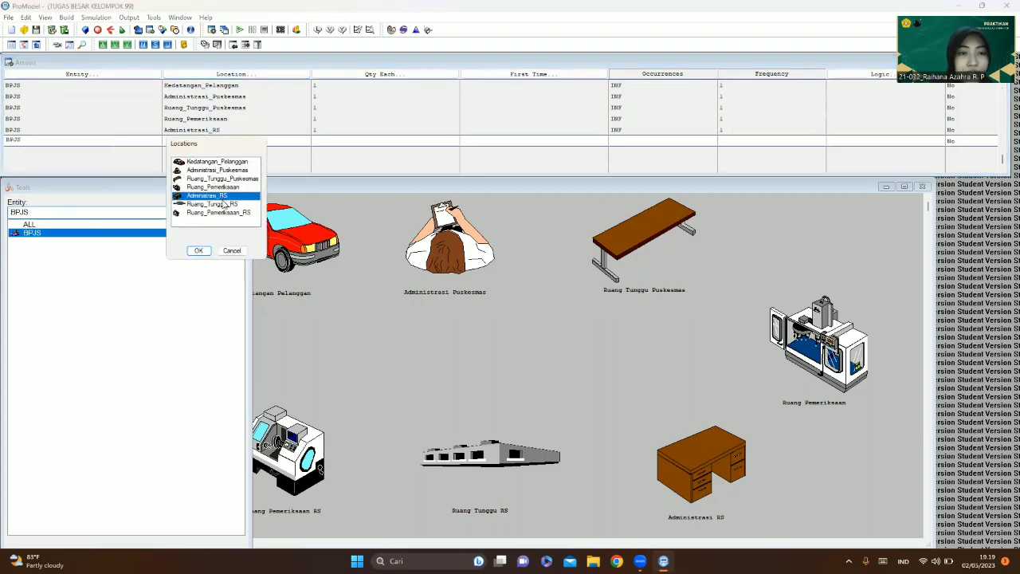
{"action": "left_click", "coordinate": [224, 204]}
{"action": "double_click", "coordinate": [224, 204]}
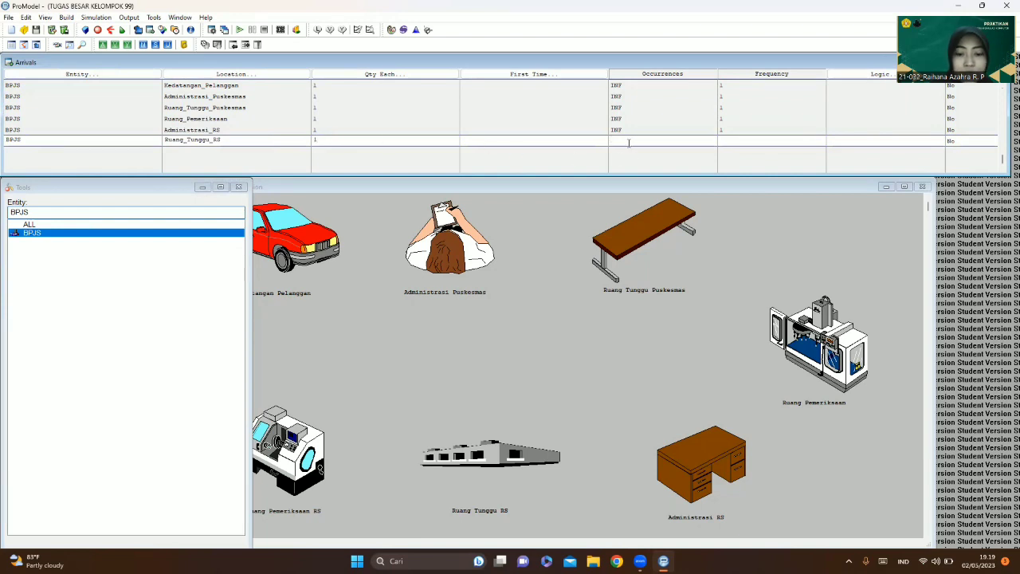
{"action": "type", "text": "INF"}
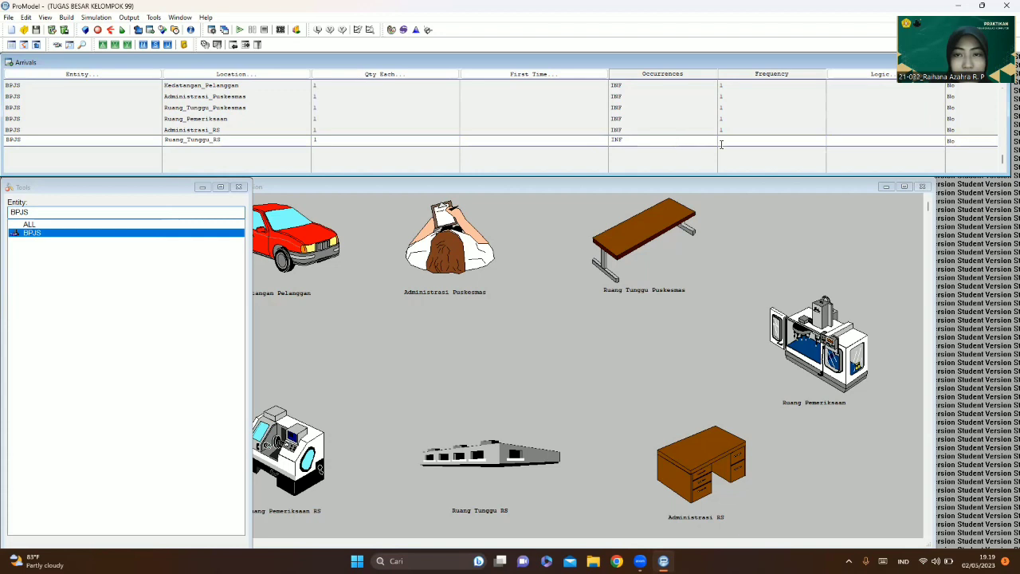
{"action": "type", "text": "1"}
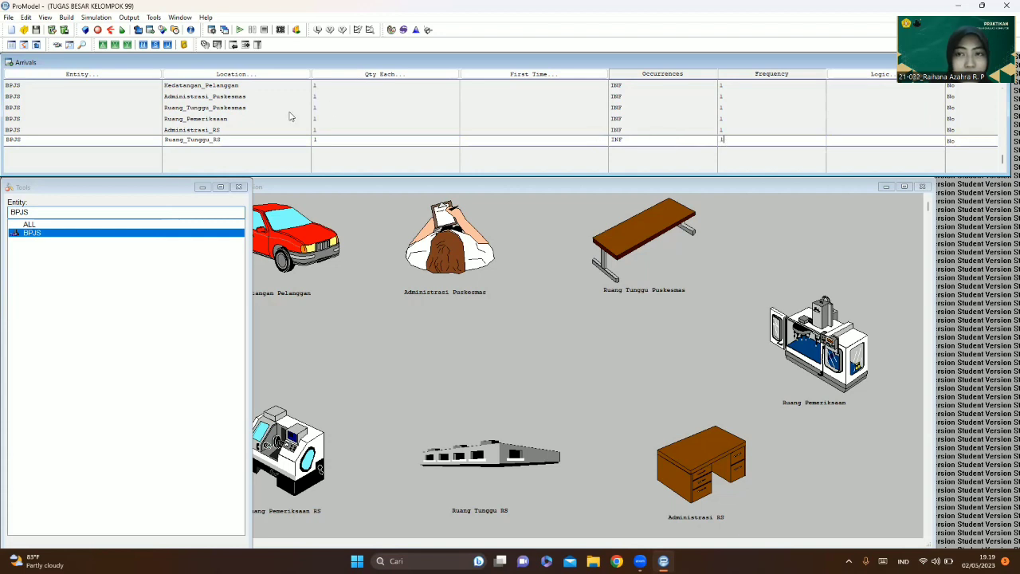
- Add a seventh BPJS arrival at Ruang_Pemeriksaan_RS with quantity 1, INF occurrences and frequency 1
{"action": "left_click", "coordinate": [118, 140]}
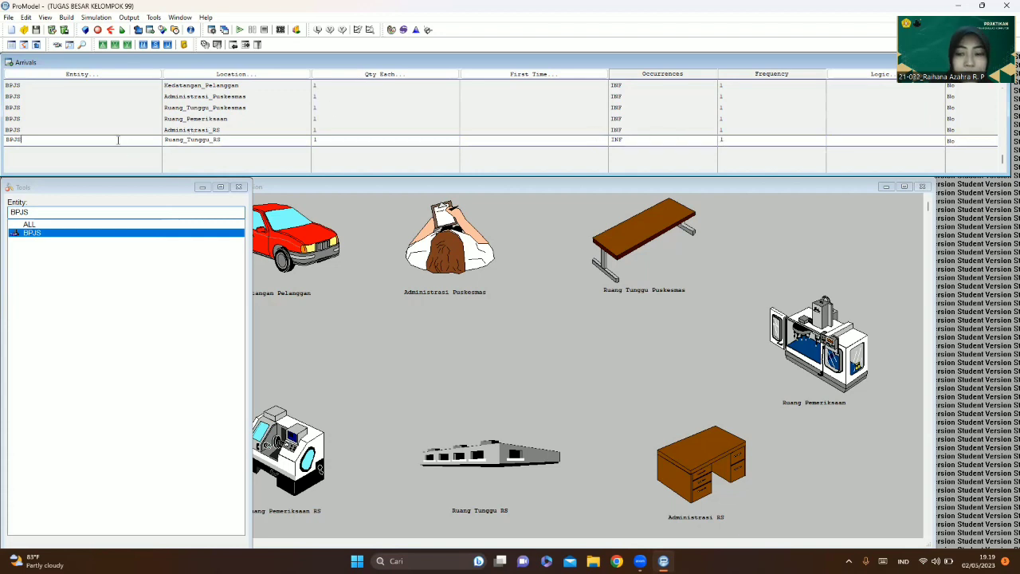
{"action": "key", "text": "Return"}
{"action": "left_click", "coordinate": [77, 74]}
{"action": "key", "text": "Return"}
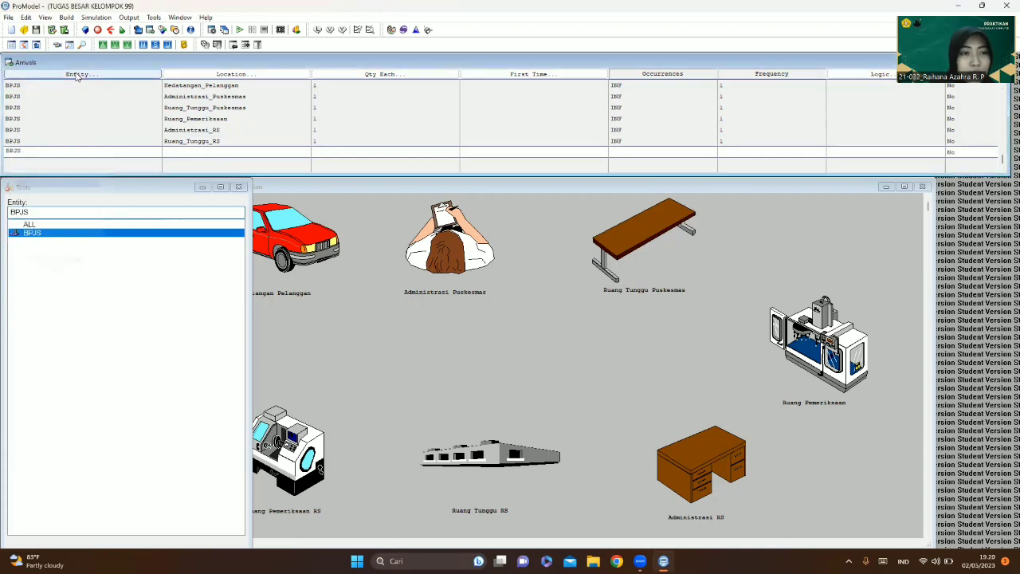
{"action": "left_click", "coordinate": [191, 74]}
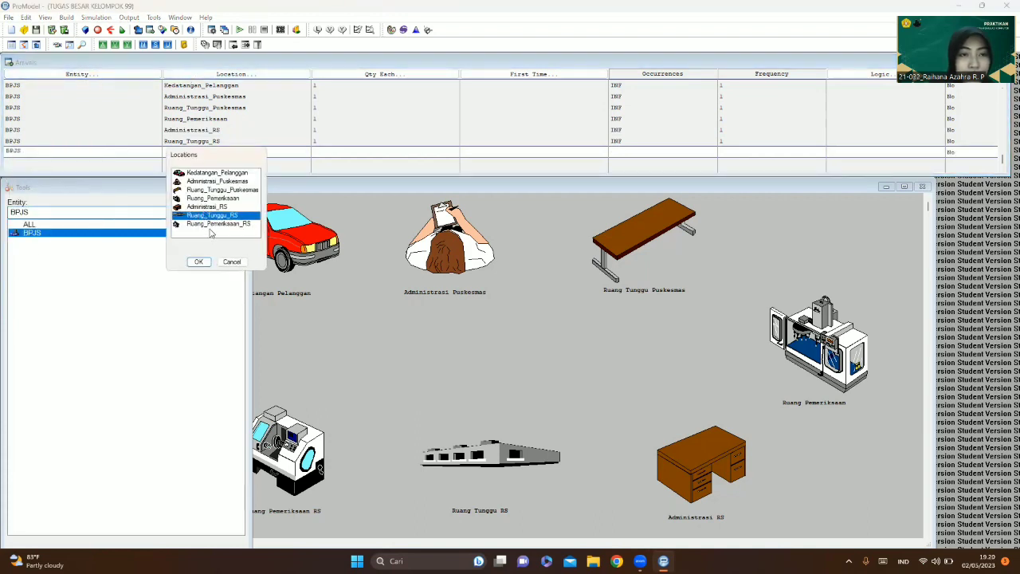
{"action": "left_click", "coordinate": [208, 226]}
{"action": "double_click", "coordinate": [208, 227]}
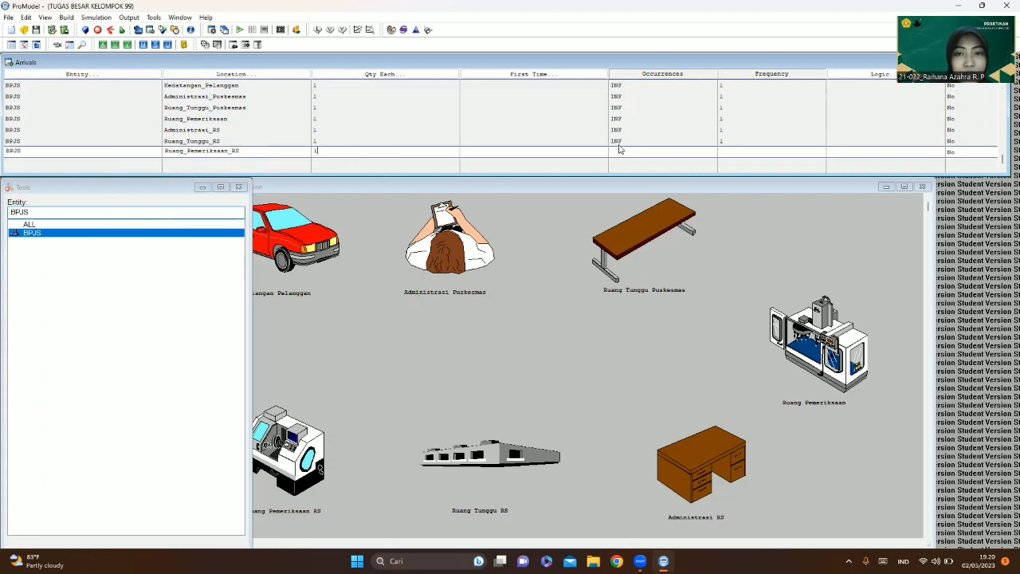
{"action": "type", "text": "INF"}
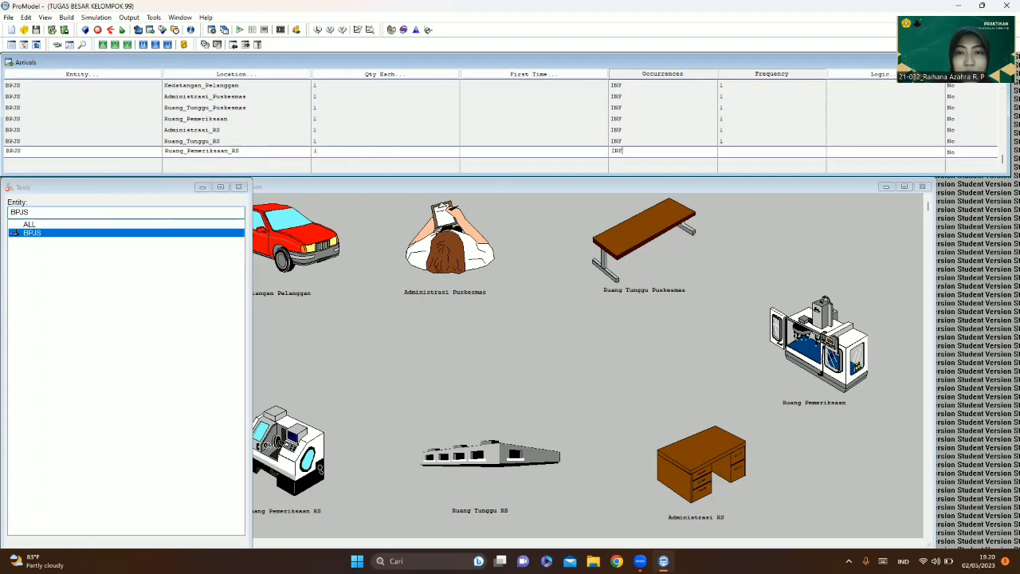
{"action": "type", "text": "1"}
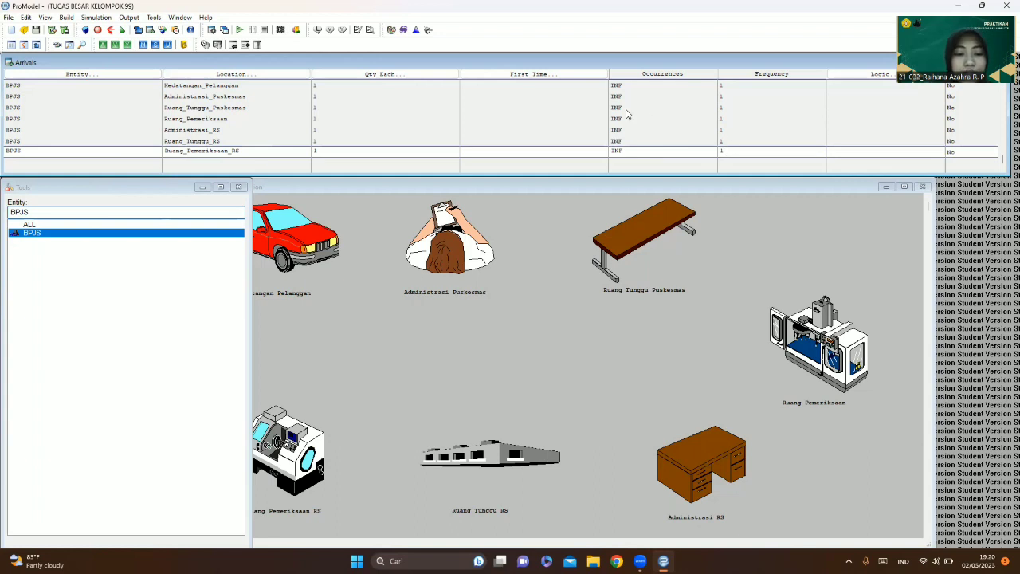
- Open the model's processing definition and widen the Process table window
{"action": "left_click", "coordinate": [67, 17]}
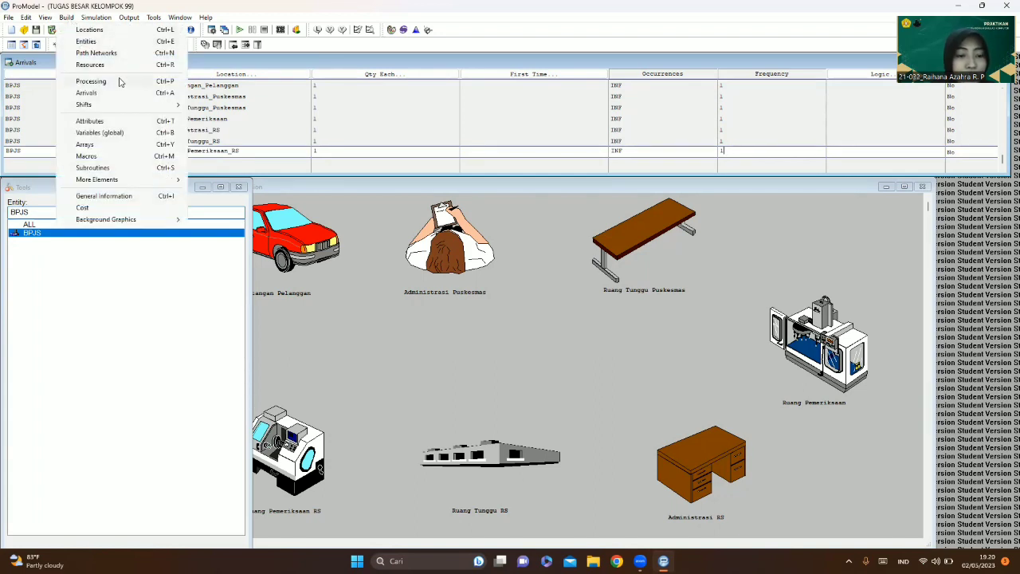
{"action": "left_click", "coordinate": [91, 81]}
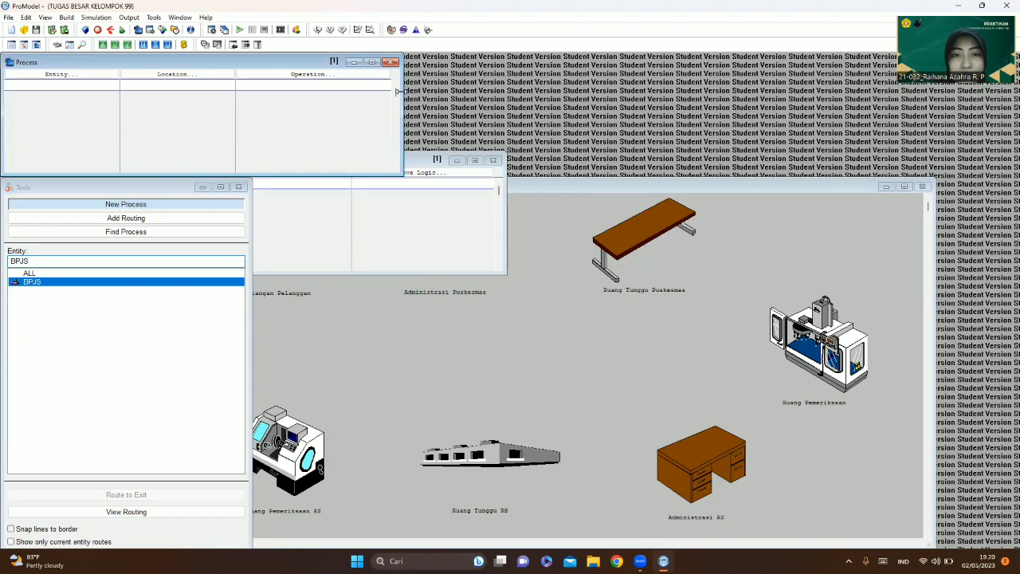
{"action": "left_click_drag", "start_coordinate": [398, 92], "coordinate": [504, 92]}
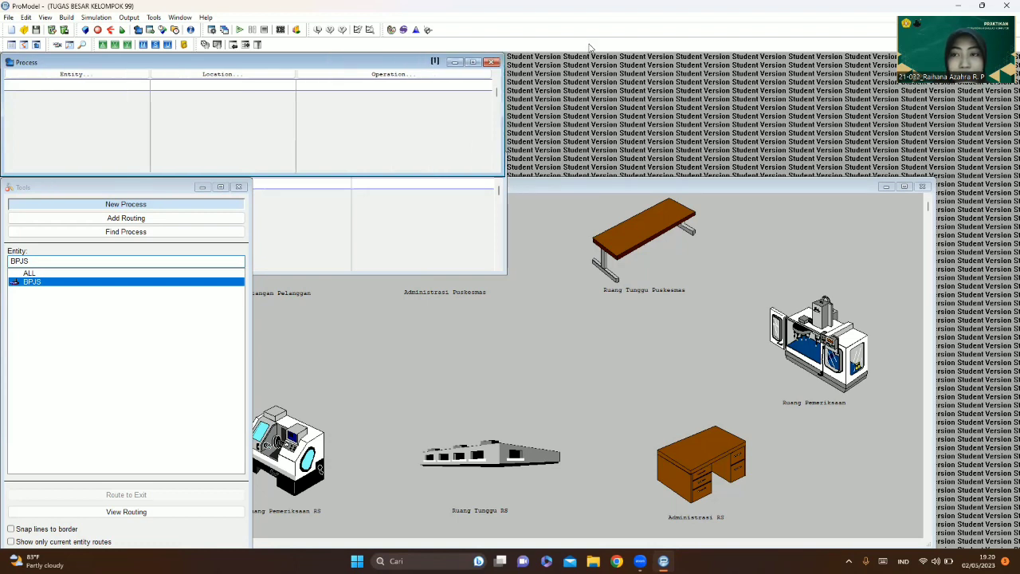
{"action": "left_click", "coordinate": [570, 115]}
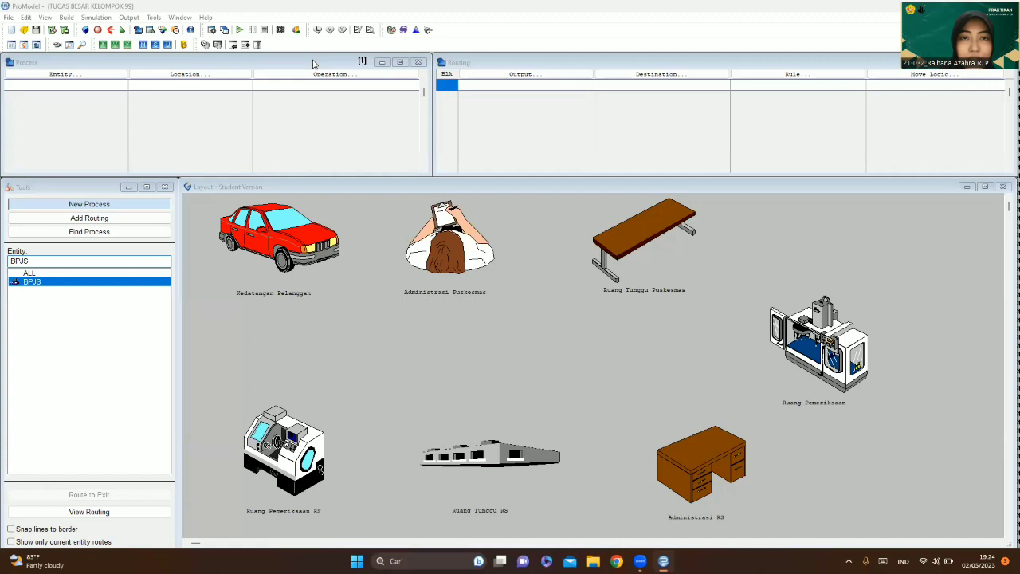
- Define a process record for entity BPJS at location Kedatangan_Pelanggan
{"action": "left_click", "coordinate": [118, 81]}
{"action": "left_click", "coordinate": [41, 195]}
{"action": "left_click", "coordinate": [172, 75]}
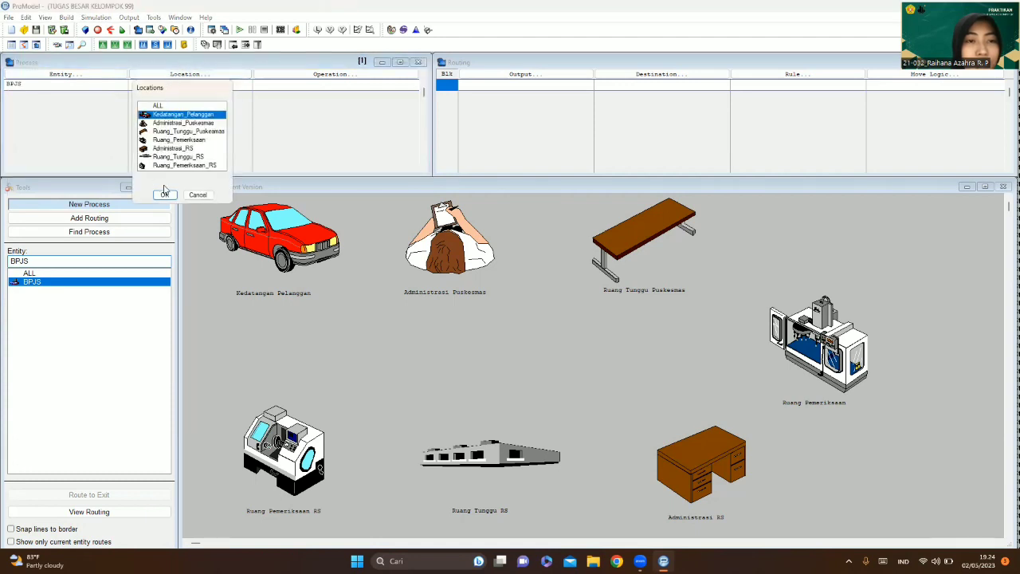
{"action": "left_click", "coordinate": [165, 194]}
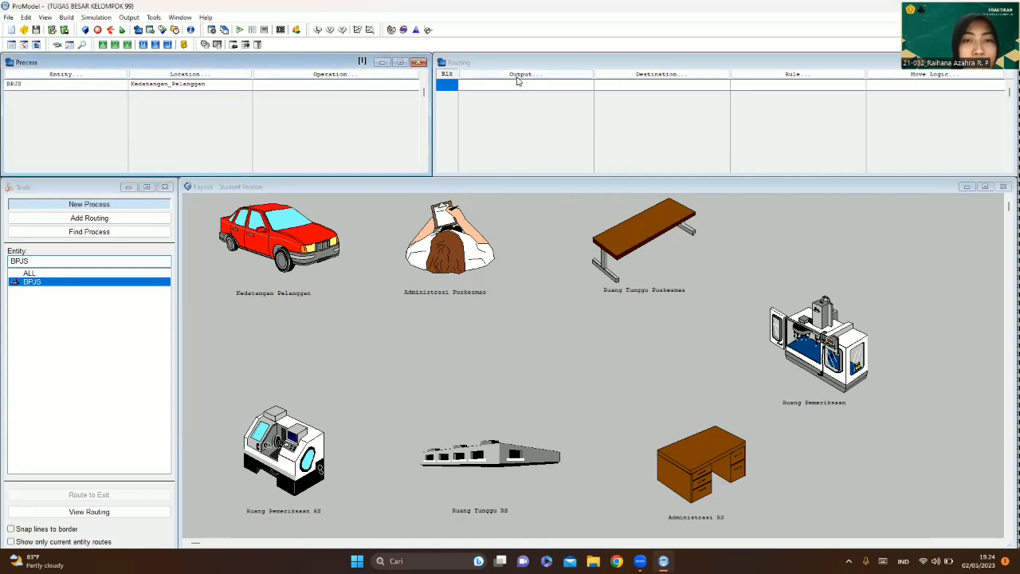
- Route the Kedatangan_Pelanggan process to the destination Administrasi_Puskesmas, without choosing an output entity
{"action": "left_click", "coordinate": [518, 74]}
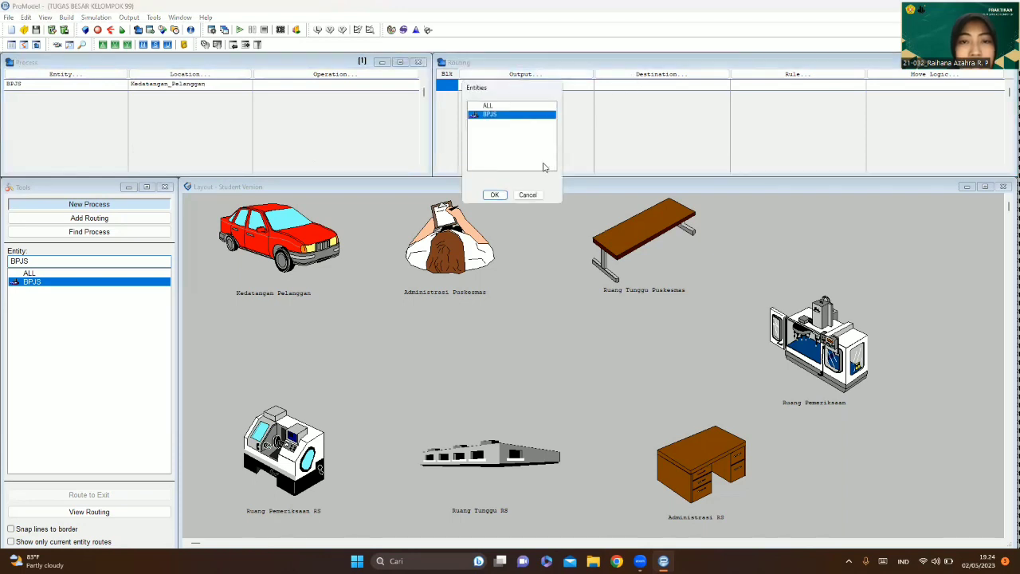
{"action": "left_click", "coordinate": [528, 194]}
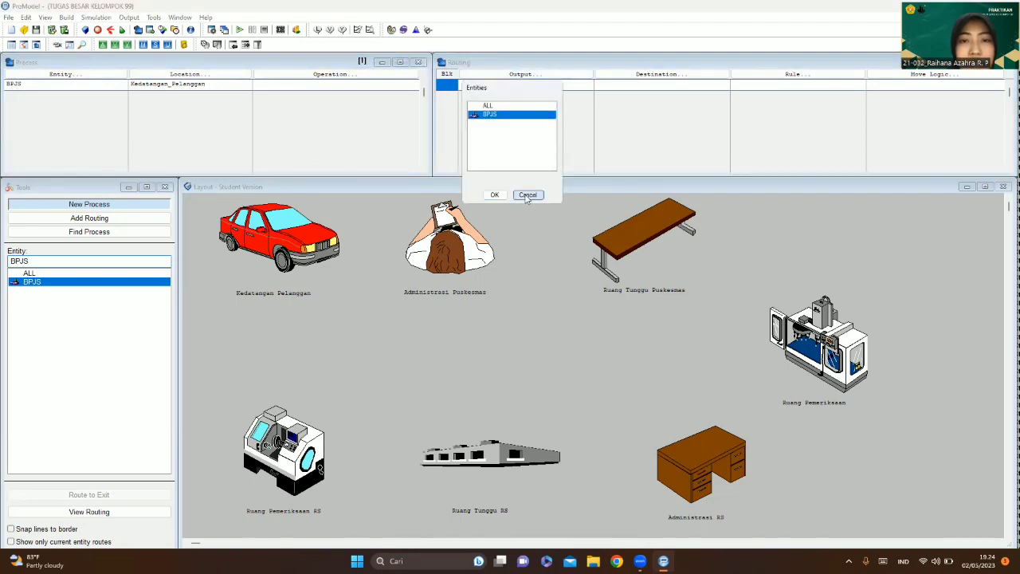
{"action": "left_click", "coordinate": [618, 76]}
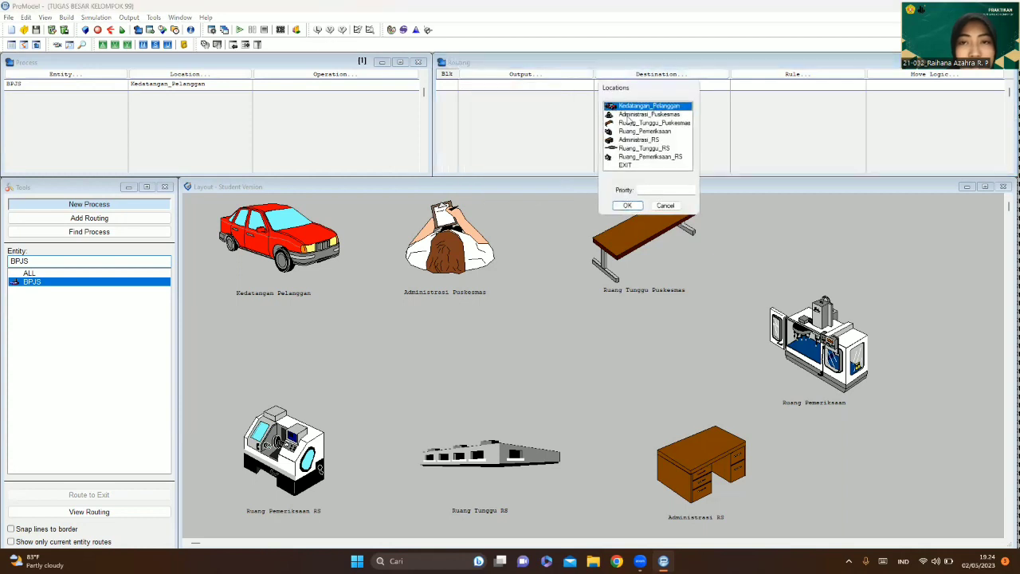
{"action": "left_click", "coordinate": [629, 116]}
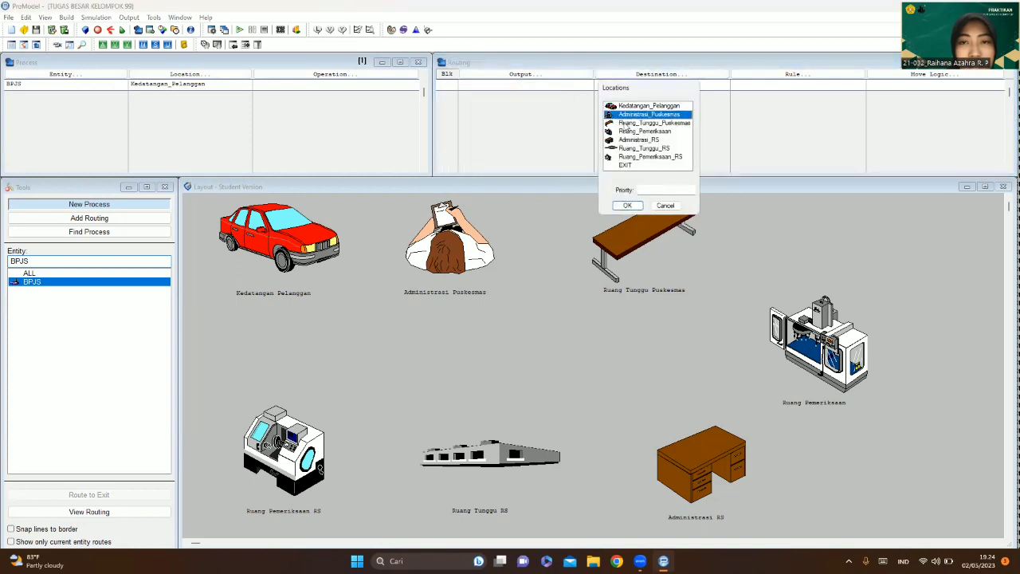
{"action": "left_click", "coordinate": [619, 207]}
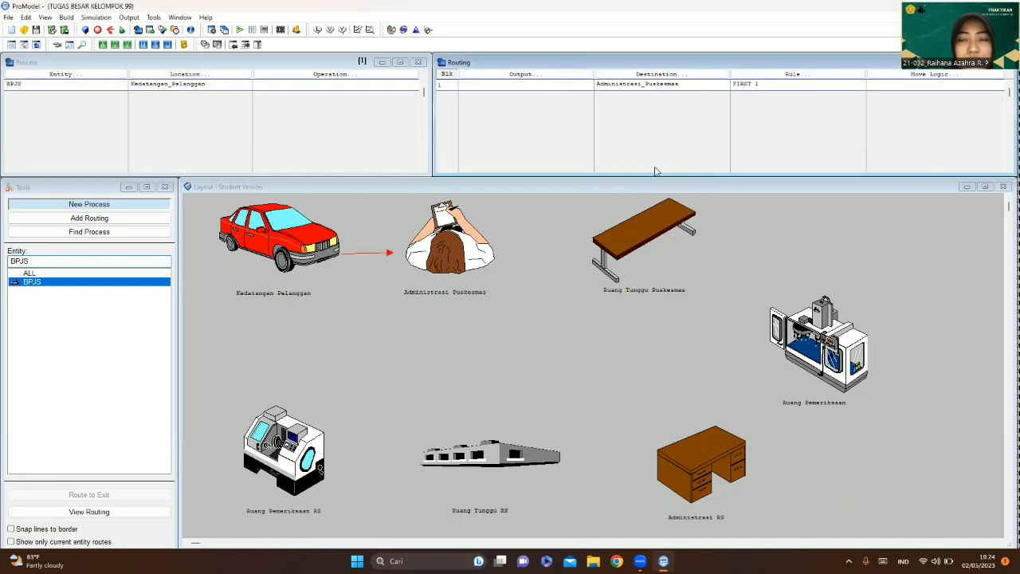
- Open the move logic of the Administrasi_Puskesmas routing, place its editor beside the tables, and launch Stat::Fit with an empty document
{"action": "left_click", "coordinate": [896, 74]}
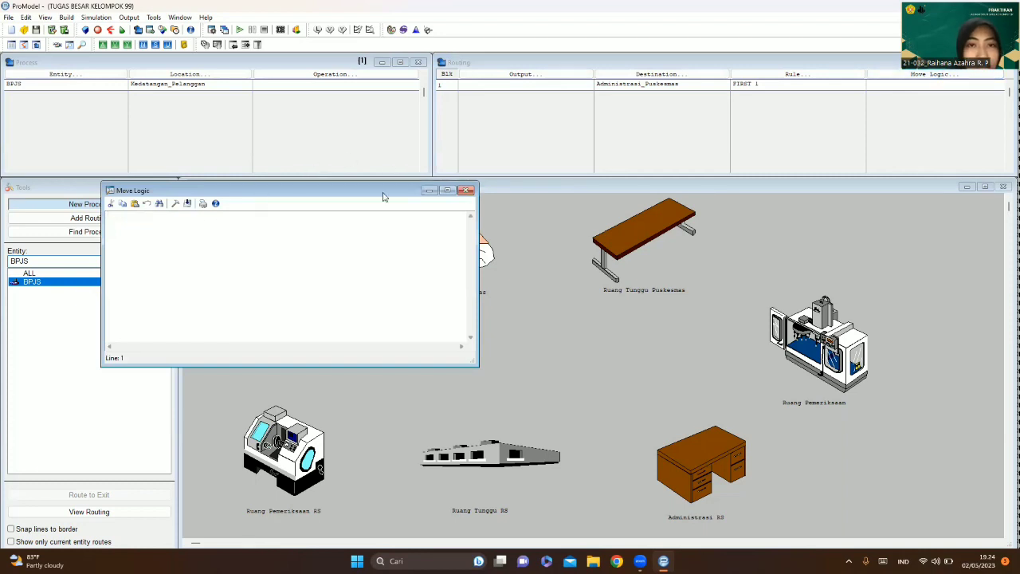
{"action": "left_click_drag", "start_coordinate": [382, 195], "coordinate": [790, 183]}
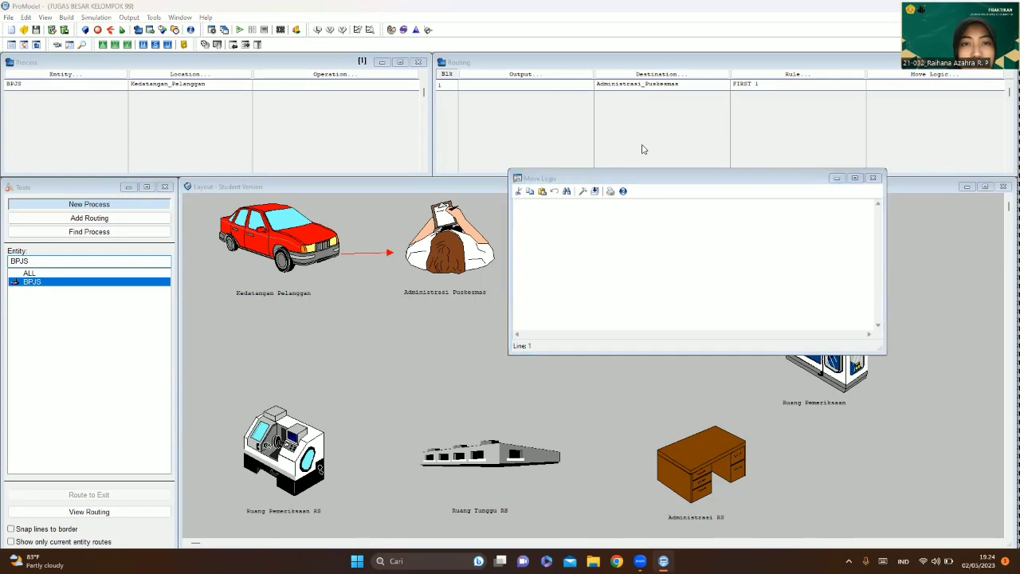
{"action": "left_click", "coordinate": [414, 32]}
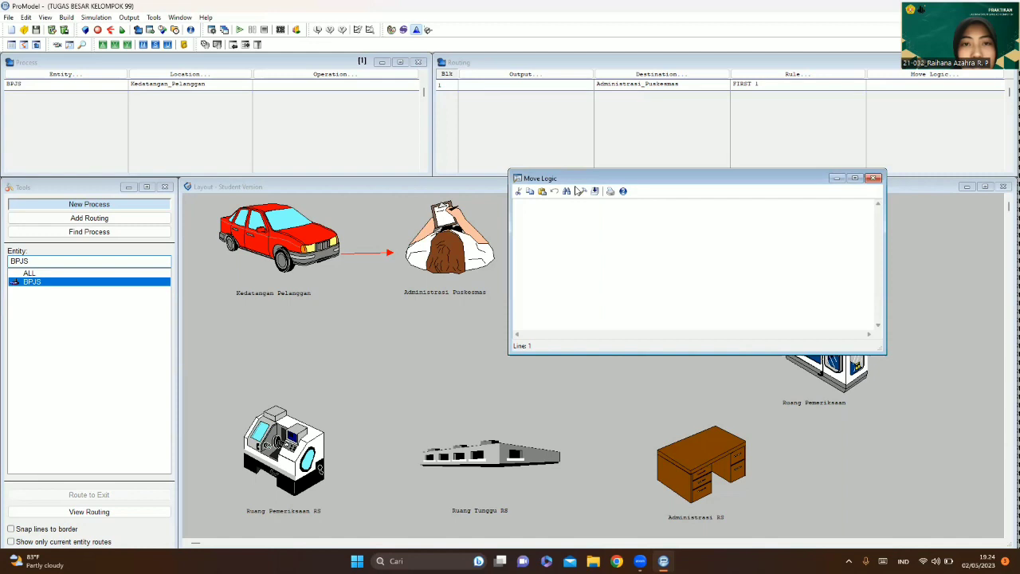
{"action": "left_click", "coordinate": [418, 30]}
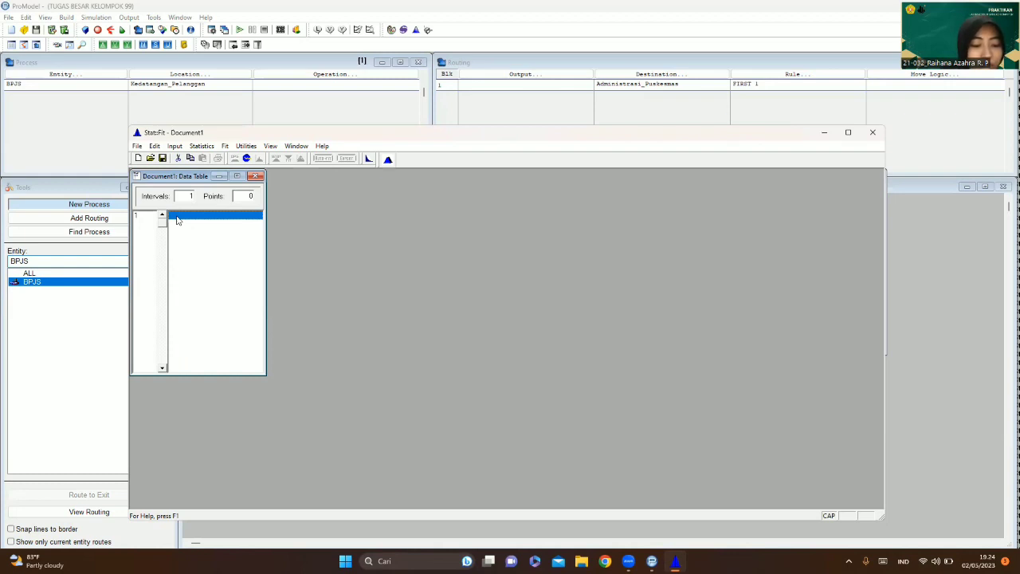
- Fill the data table with the ten values 0, 23, 15, 22, 24, 26, 15, 35, 20 and 25
{"action": "type", "text": "0"}
{"action": "key", "text": "Return"}
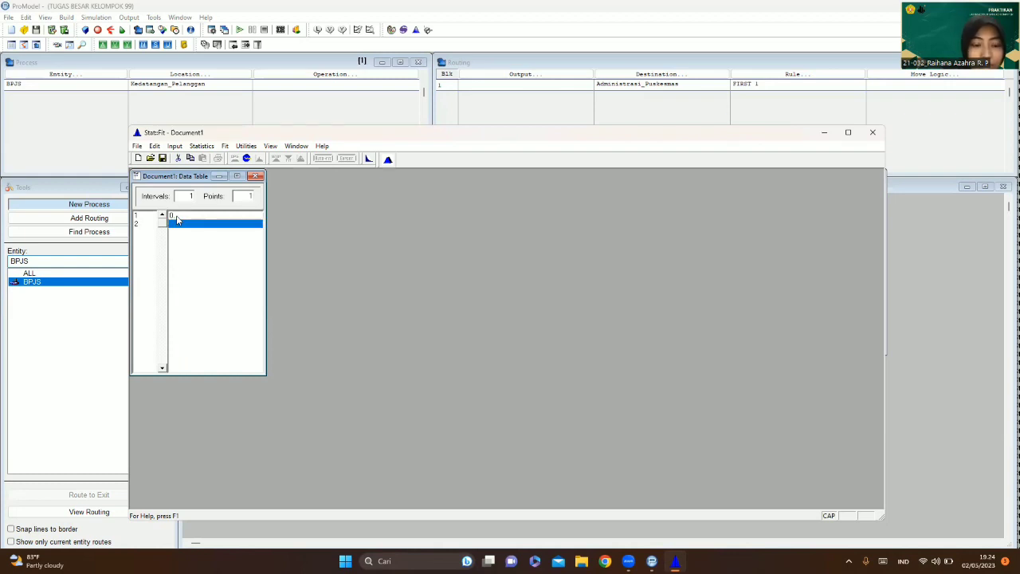
{"action": "type", "text": "23"}
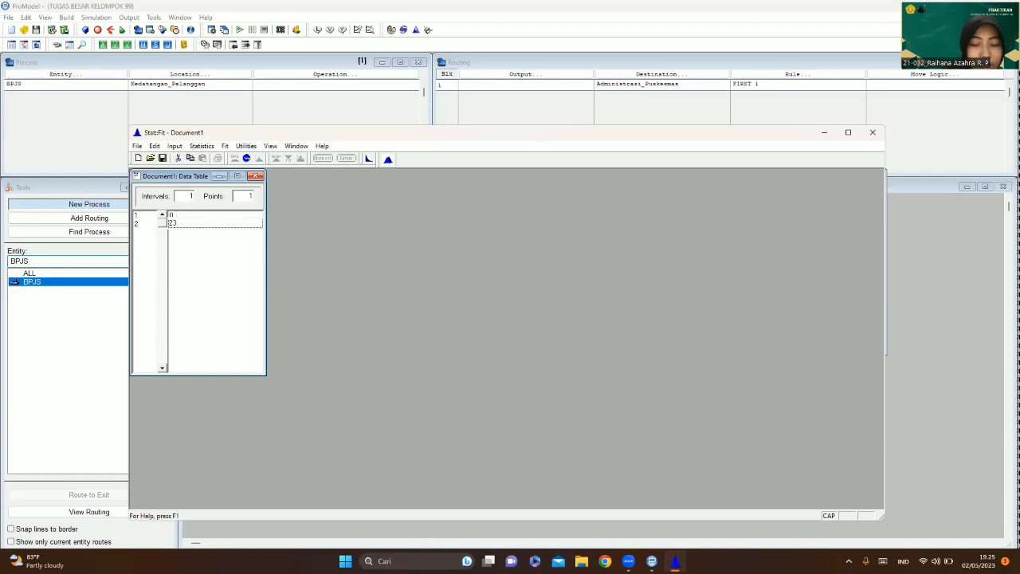
{"action": "key", "text": "Return"}
{"action": "type", "text": "16"}
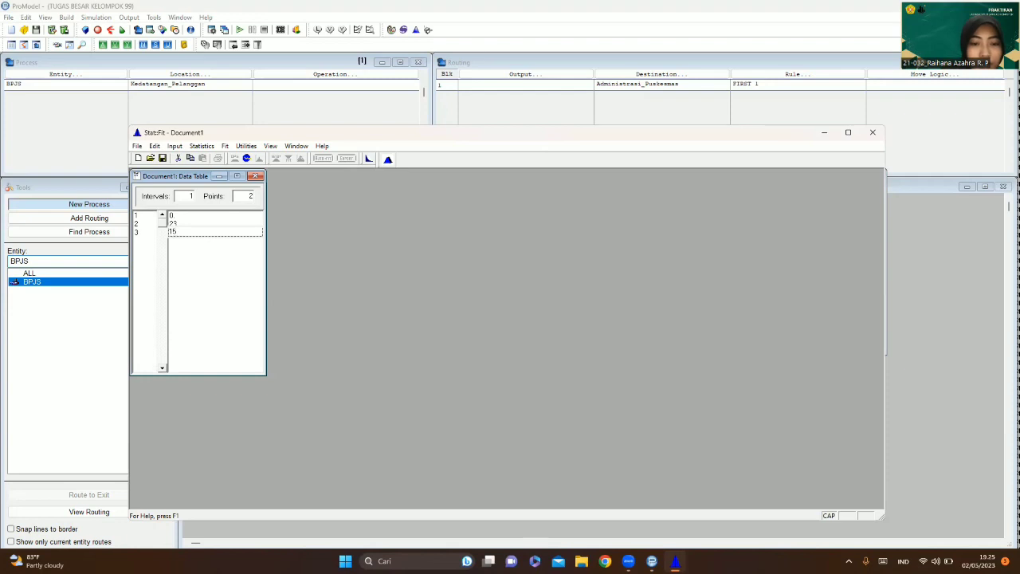
{"action": "key", "text": "Return"}
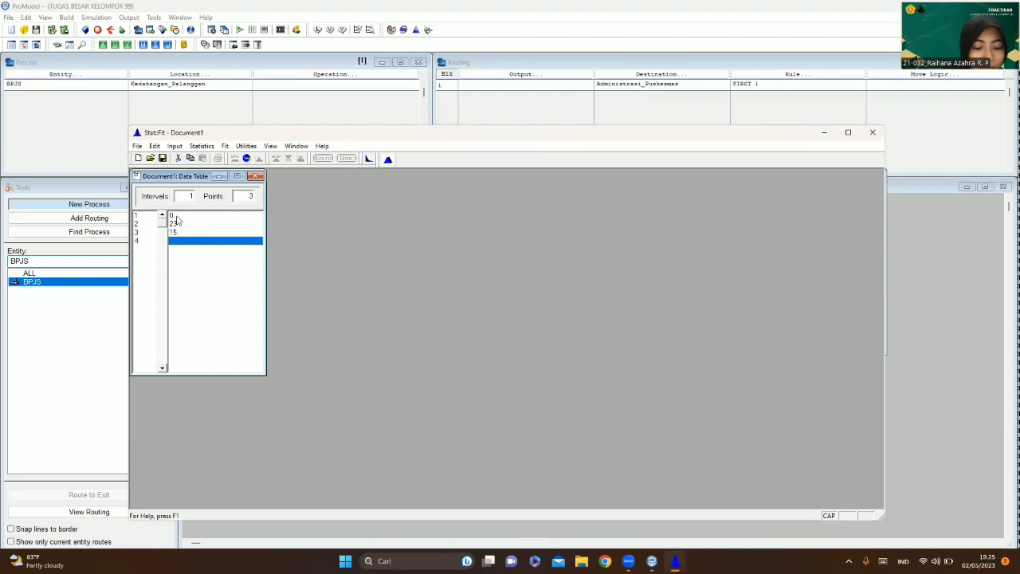
{"action": "type", "text": "22"}
{"action": "key", "text": "Return"}
{"action": "type", "text": "24"}
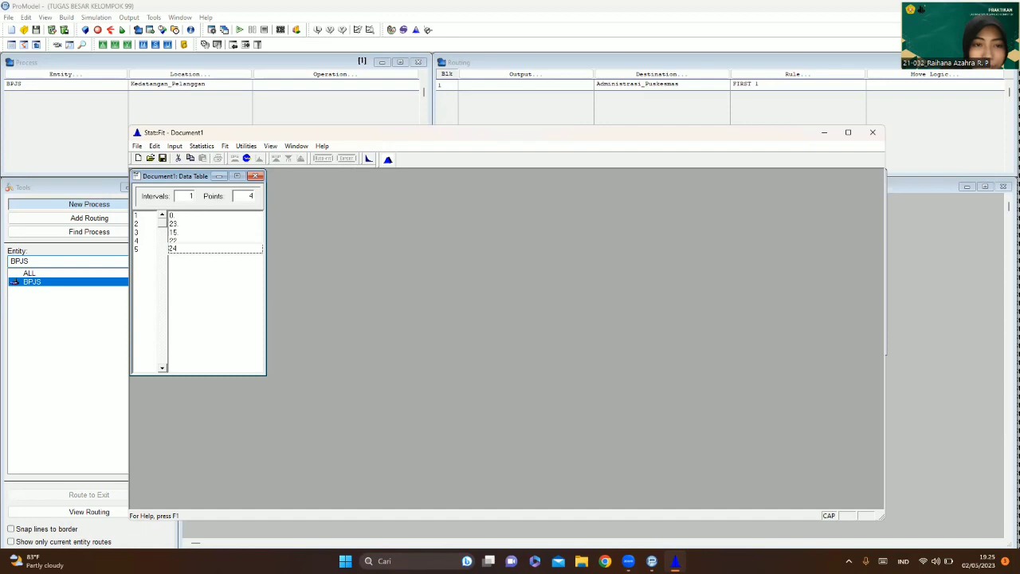
{"action": "key", "text": "Return"}
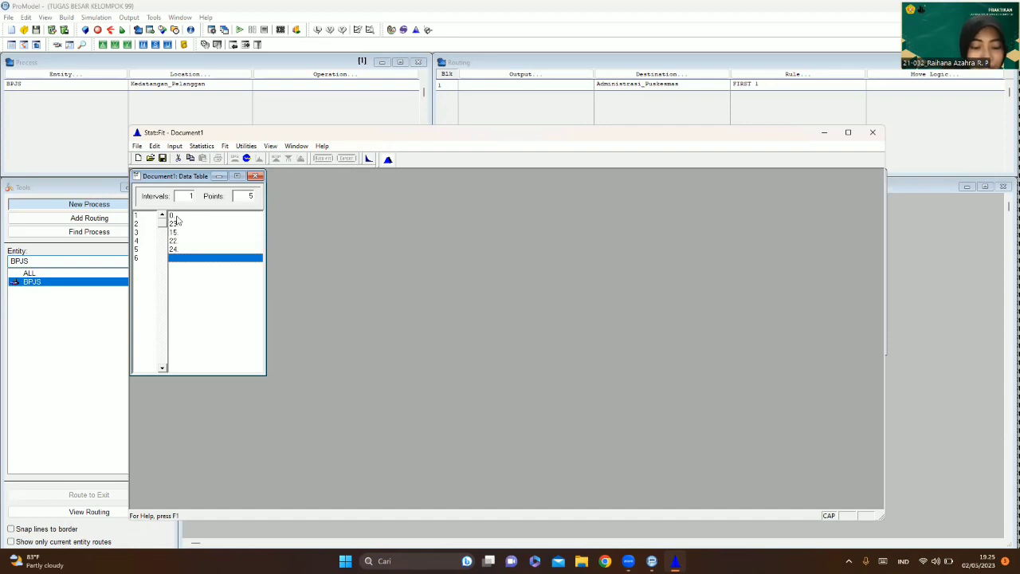
{"action": "type", "text": "26"}
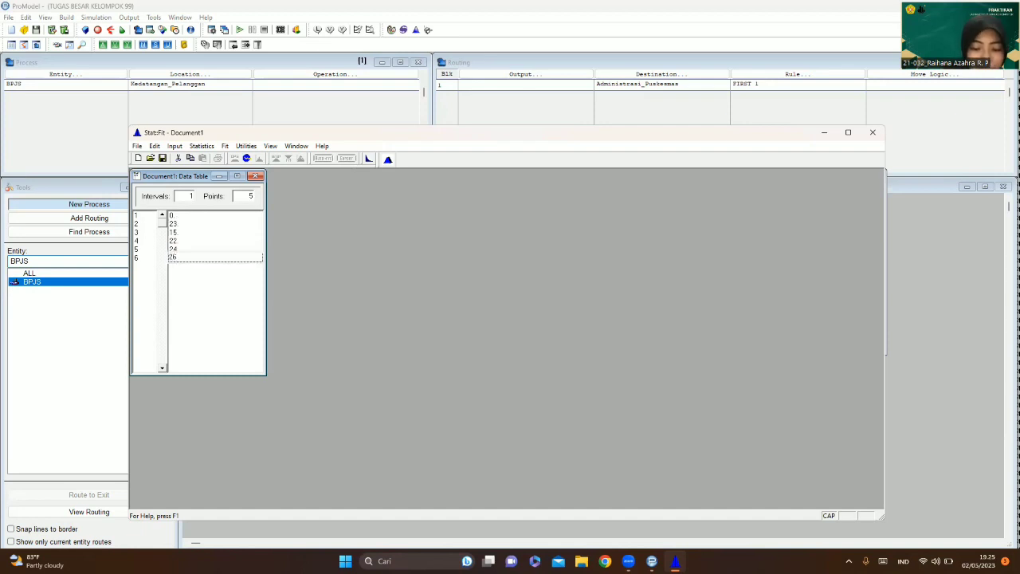
{"action": "key", "text": "Return"}
{"action": "type", "text": "15"}
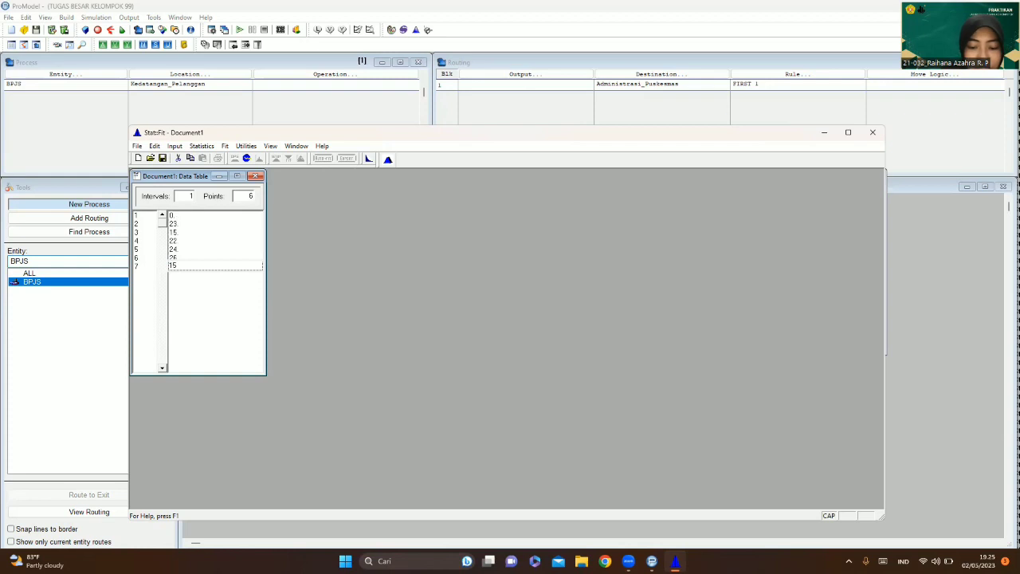
{"action": "key", "text": "Return"}
{"action": "type", "text": "35"}
{"action": "key", "text": "Return"}
{"action": "type", "text": "20"}
{"action": "key", "text": "Return"}
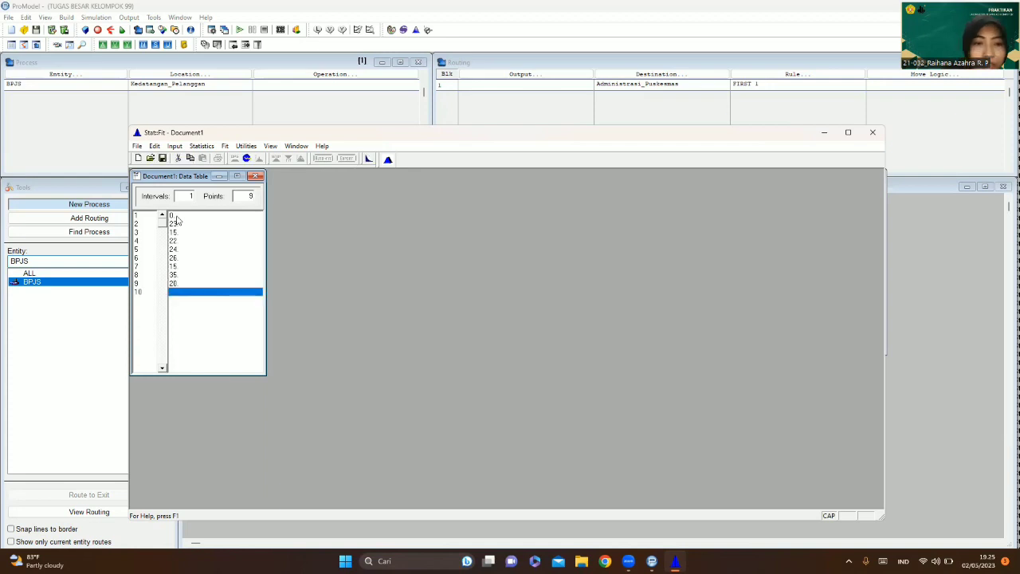
{"action": "type", "text": "25"}
{"action": "key", "text": "Return"}
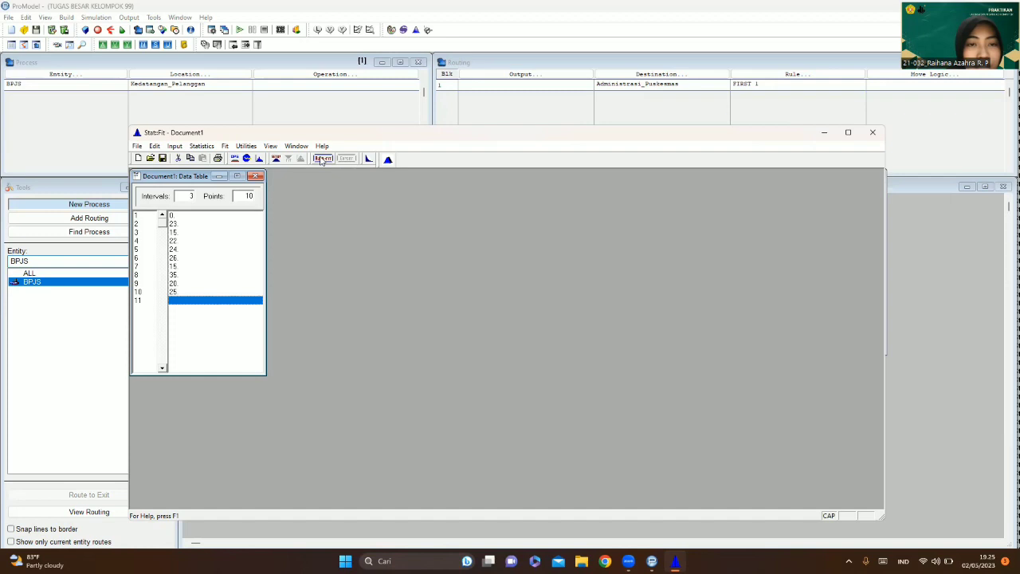
- Auto-fit discrete distributions to the entered data and widen the fitting results so the acceptance column shows
{"action": "left_click", "coordinate": [322, 158]}
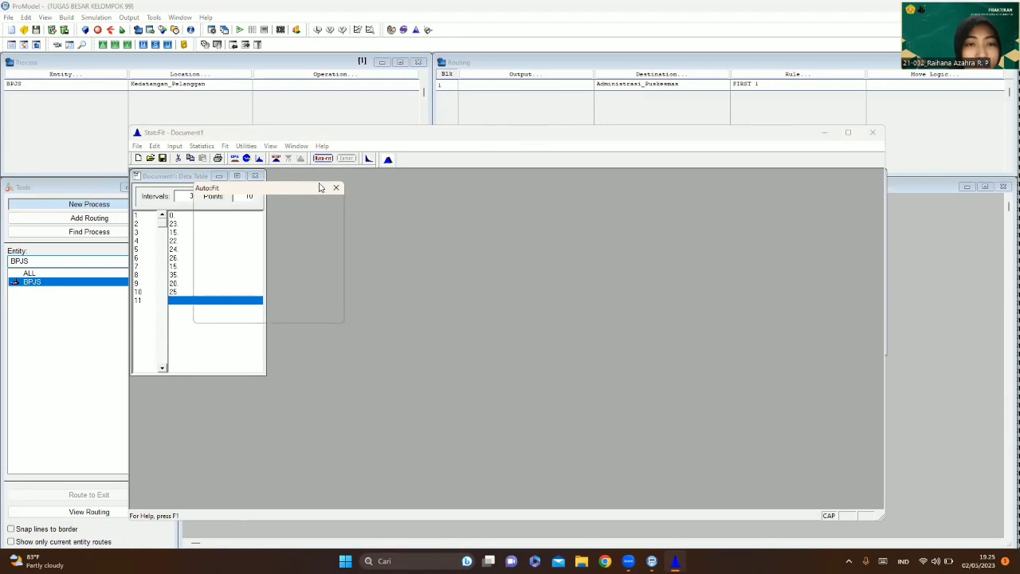
{"action": "left_click_drag", "start_coordinate": [319, 188], "coordinate": [381, 176]}
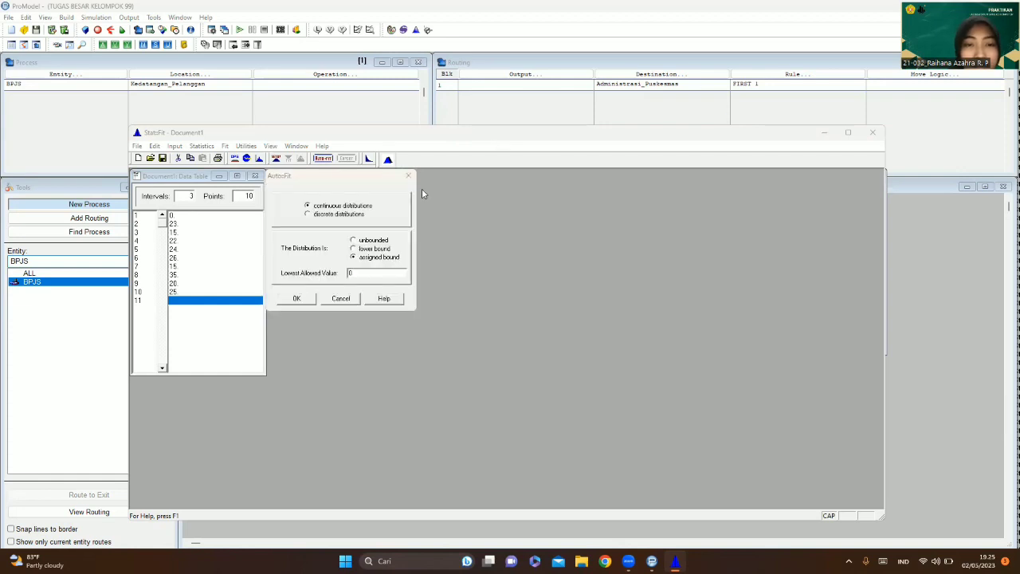
{"action": "left_click", "coordinate": [309, 215]}
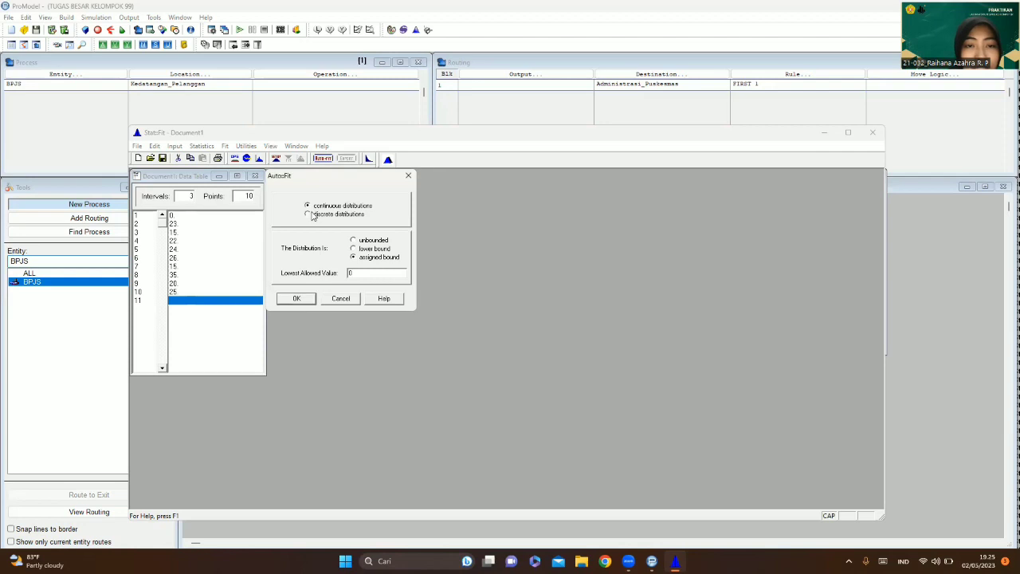
{"action": "left_click", "coordinate": [294, 300]}
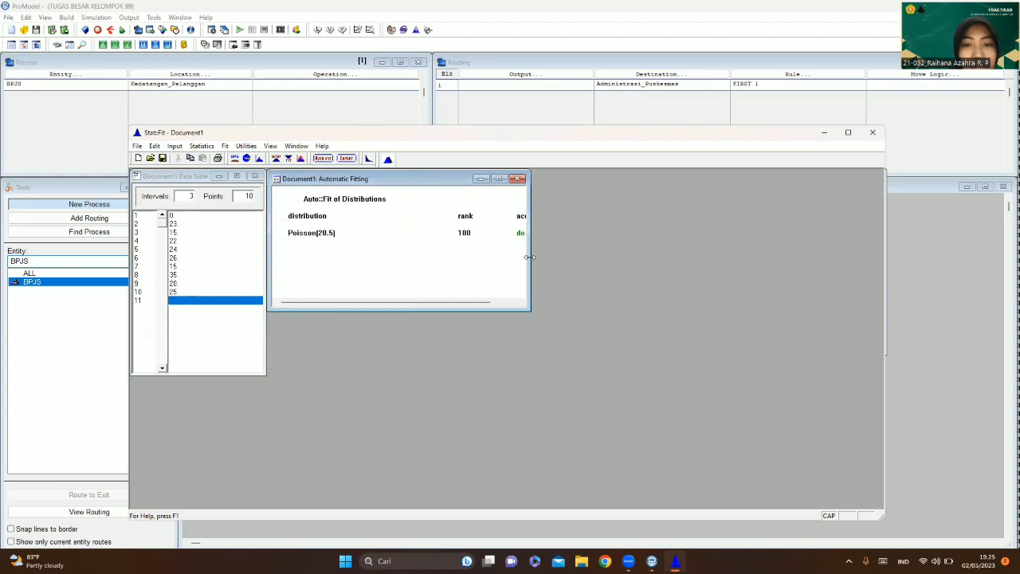
{"action": "left_click_drag", "start_coordinate": [530, 256], "coordinate": [647, 258]}
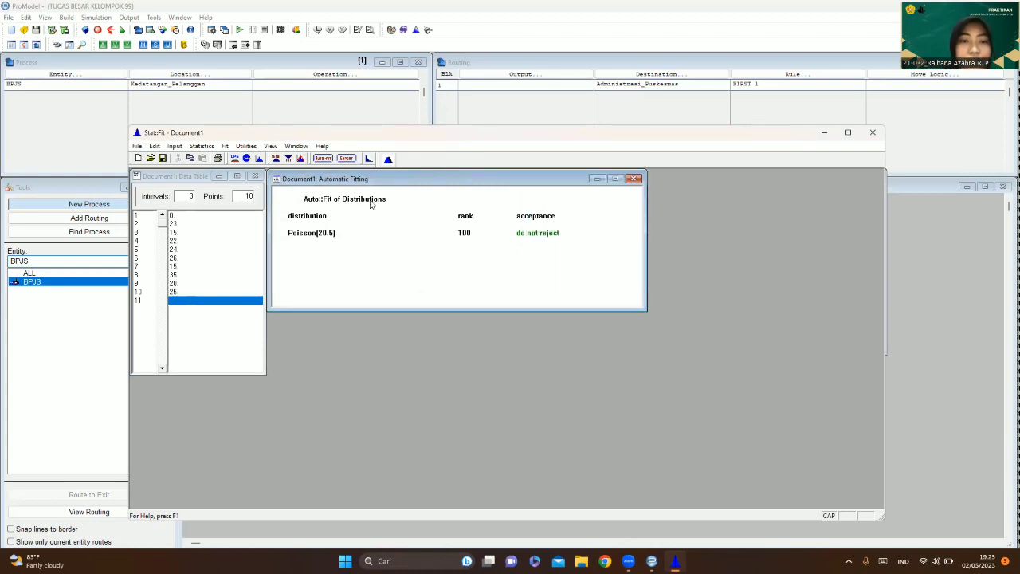
- Export the fitted Poisson distribution to the clipboard in ProModel format, and close Stat::Fit without saving the document
{"action": "left_click", "coordinate": [346, 158]}
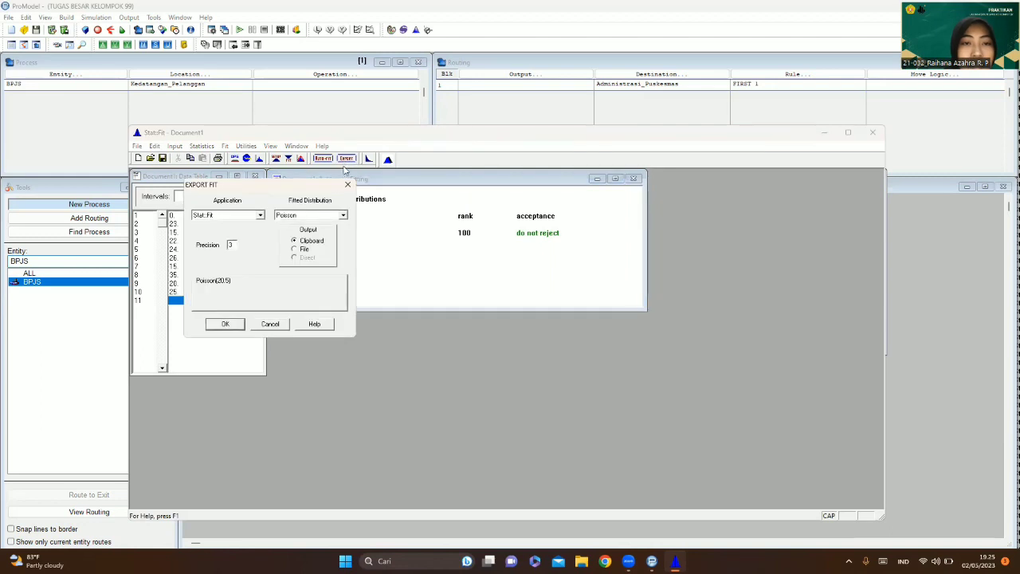
{"action": "left_click", "coordinate": [261, 216]}
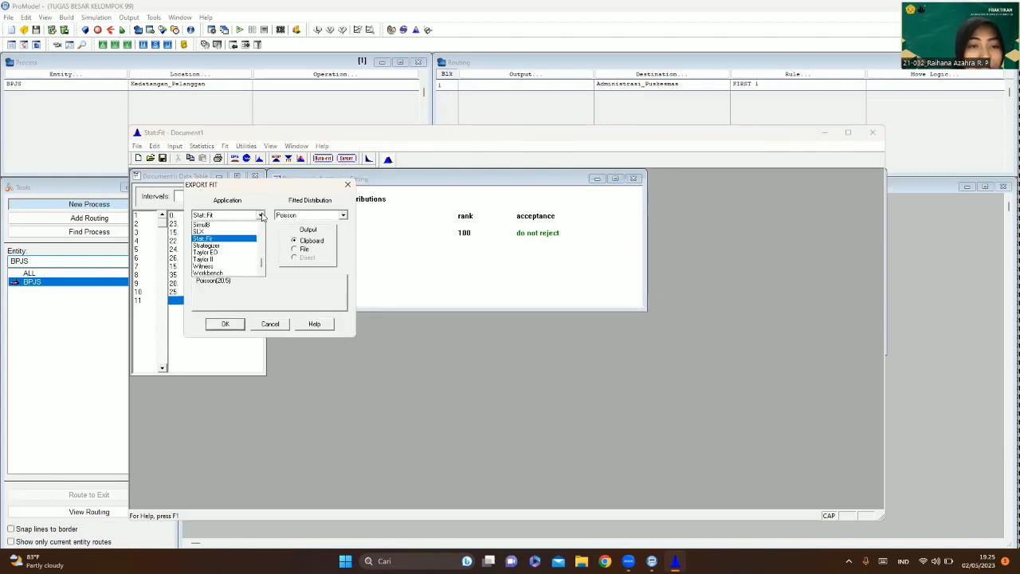
{"action": "scroll", "coordinate": [261, 267], "scroll_direction": "up", "scroll_amount": 3}
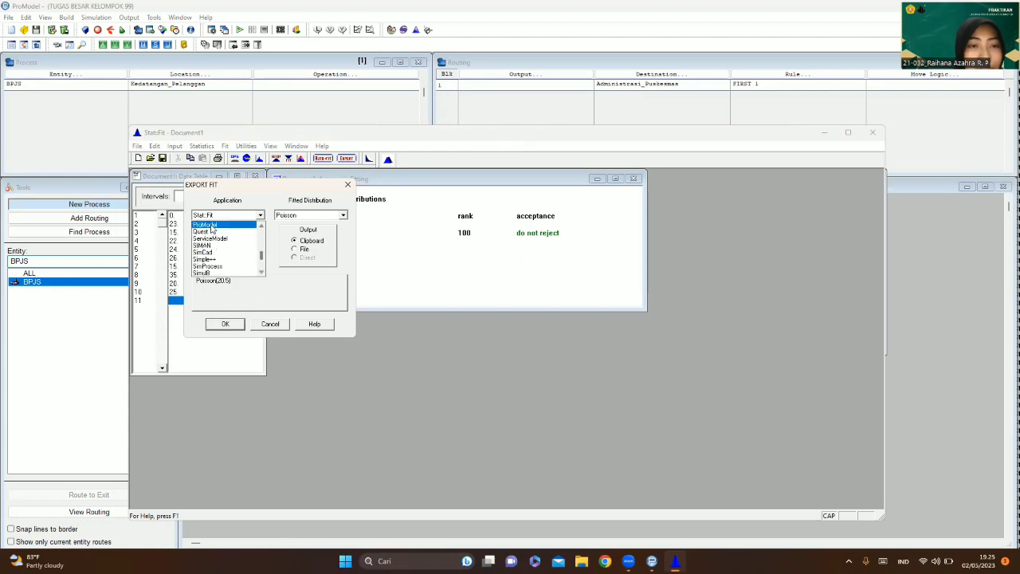
{"action": "left_click", "coordinate": [208, 226]}
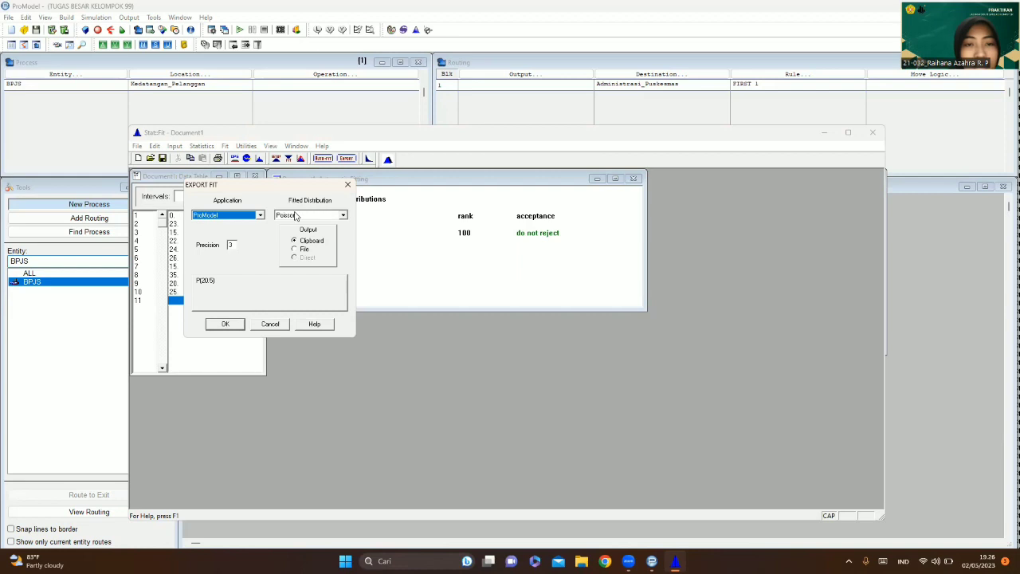
{"action": "left_click", "coordinate": [227, 325]}
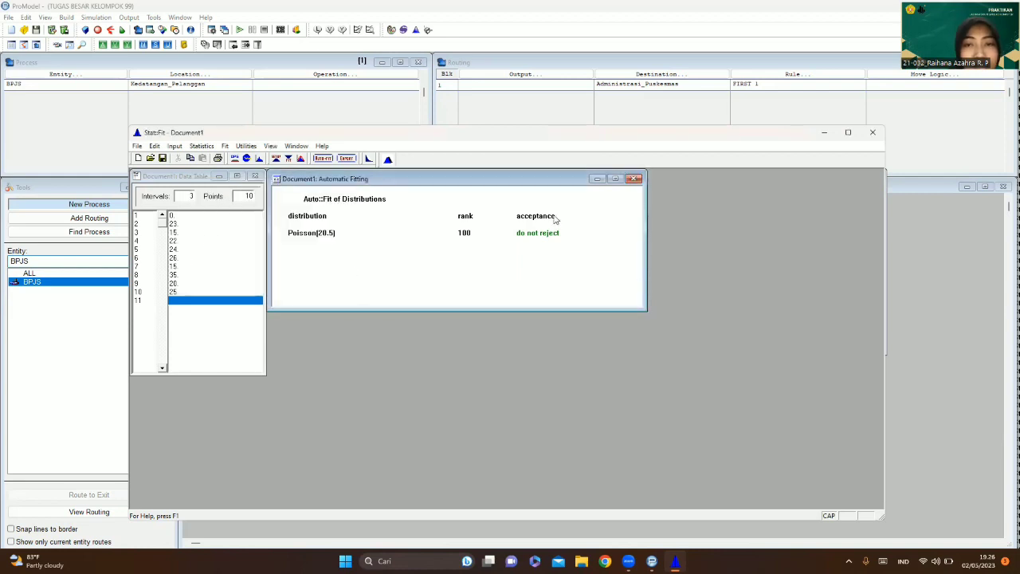
{"action": "left_click", "coordinate": [873, 132]}
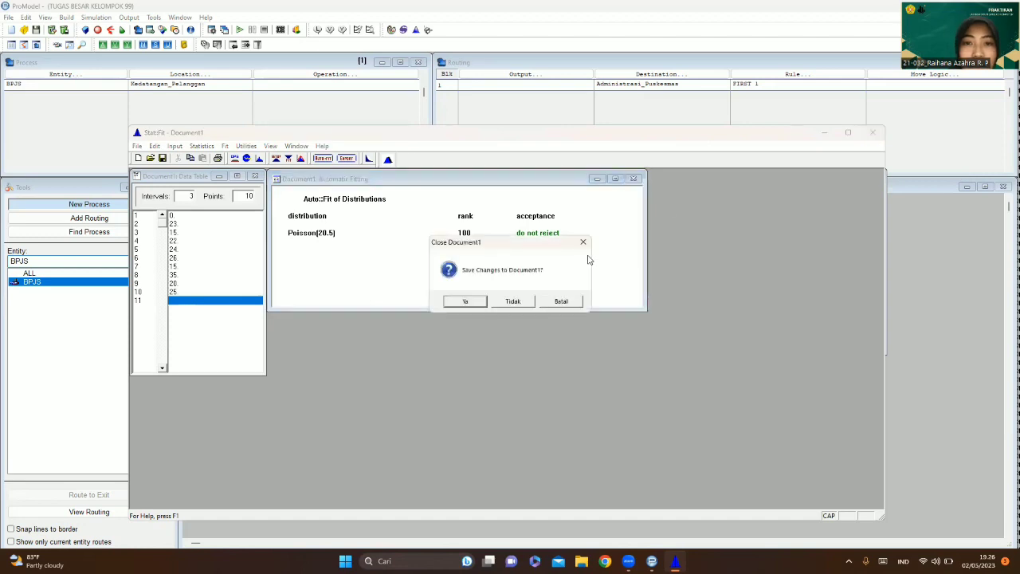
{"action": "left_click", "coordinate": [515, 301]}
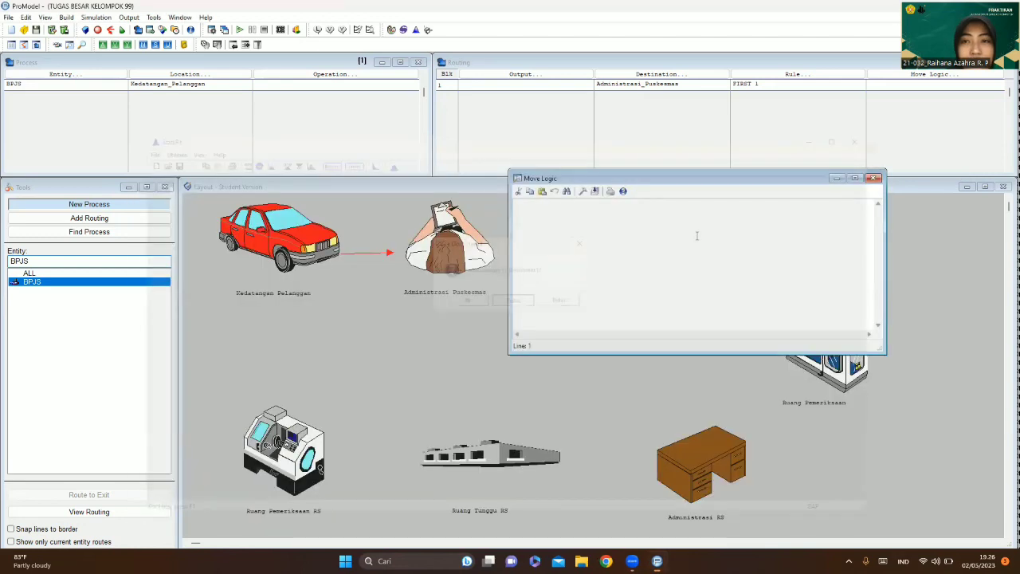
- Build the move logic MOVE FOR P(20.5) for the Administrasi_Puskesmas routing with the Logic Builder and close the editor
{"action": "left_click", "coordinate": [582, 192]}
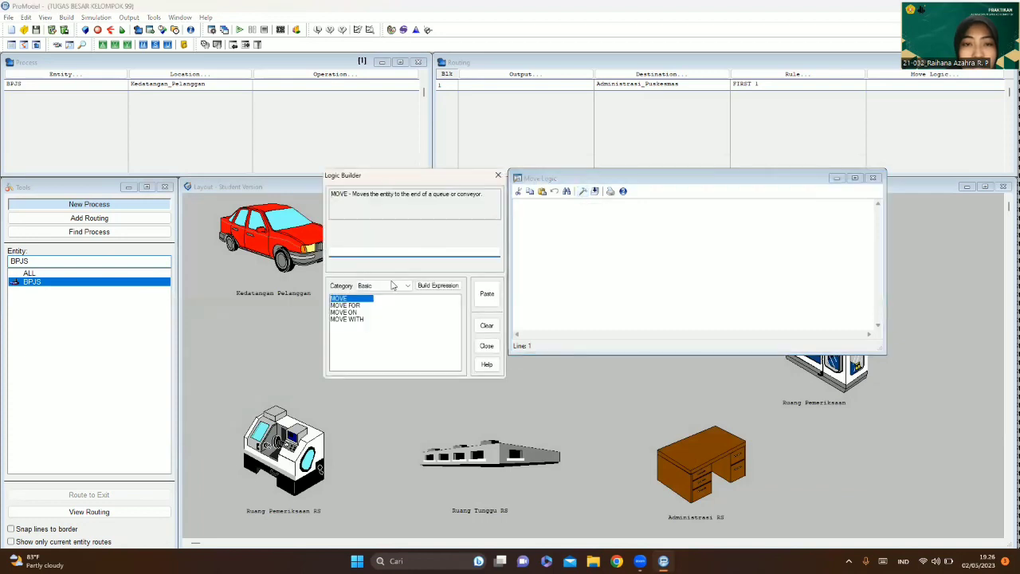
{"action": "left_click", "coordinate": [353, 307]}
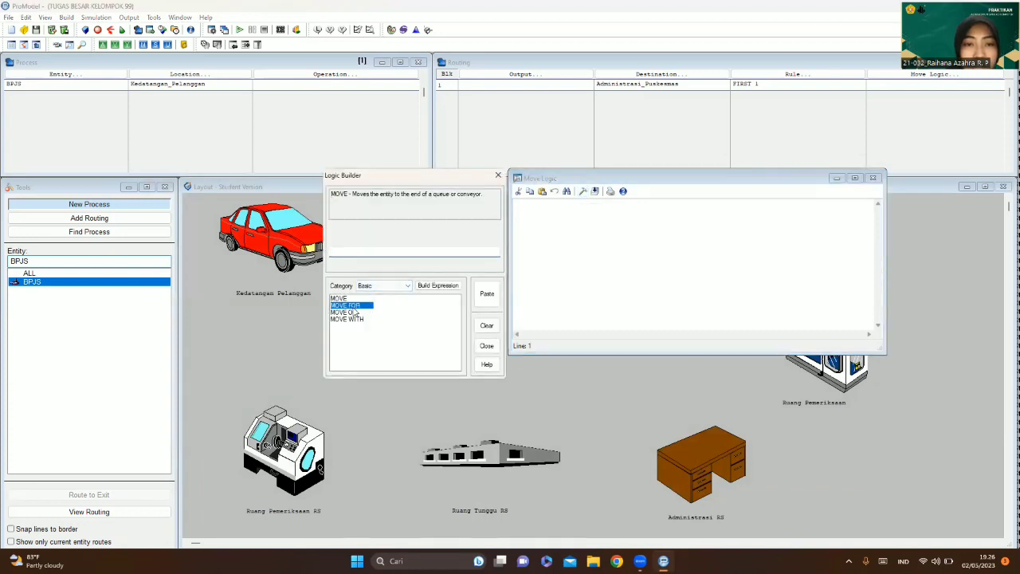
{"action": "type", "text": "P(20.5)"}
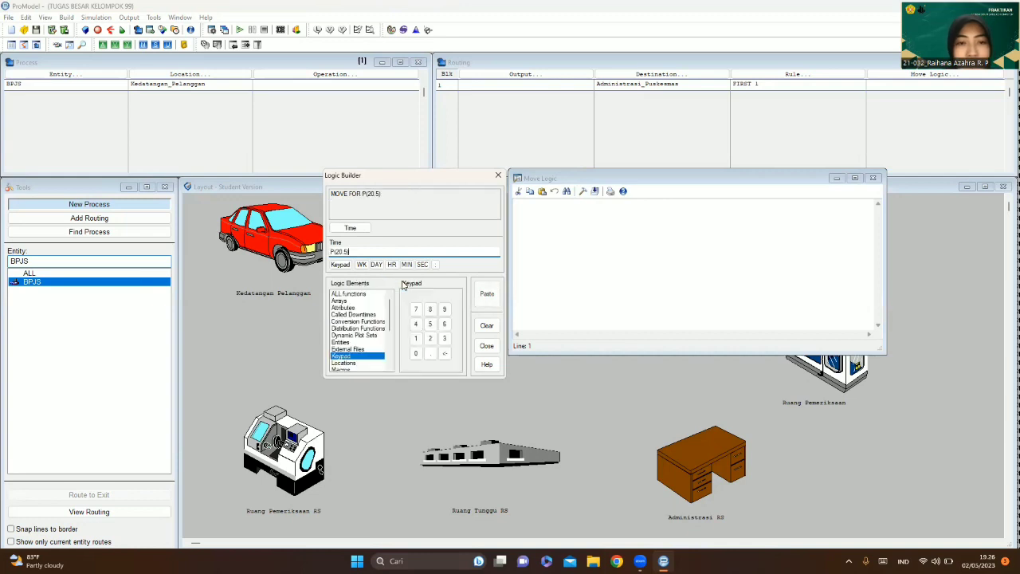
{"action": "left_click", "coordinate": [488, 294]}
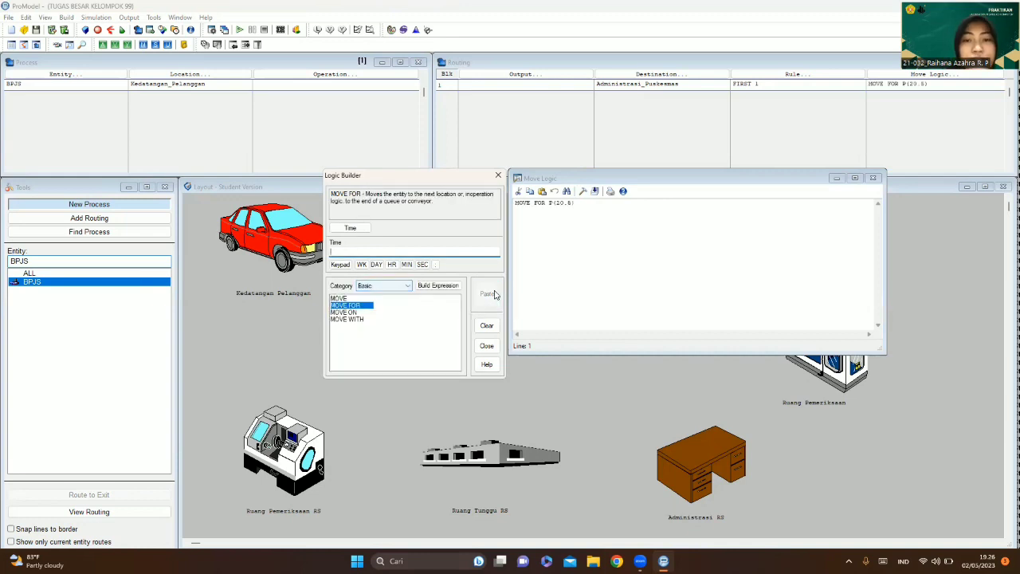
{"action": "left_click", "coordinate": [498, 176]}
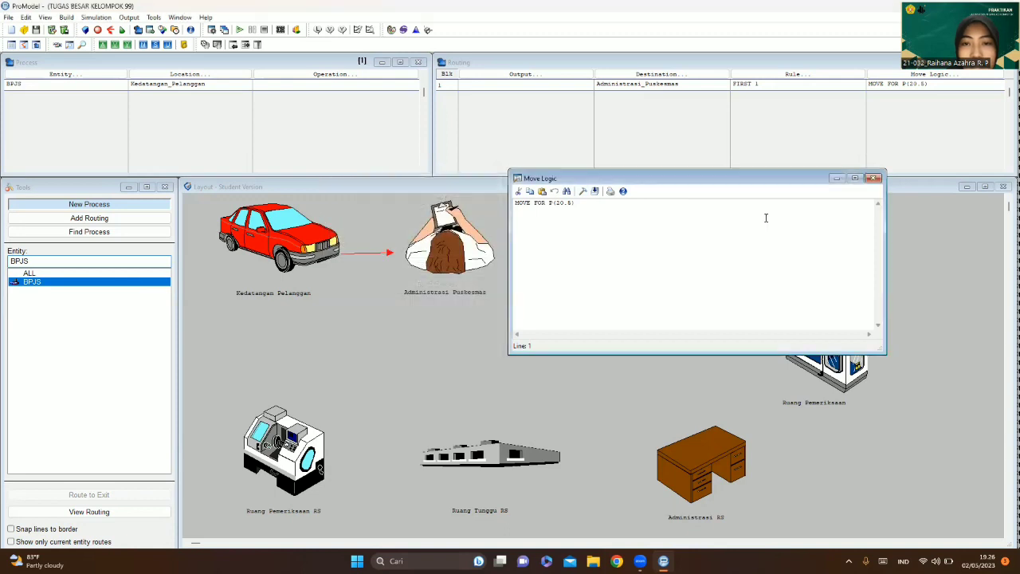
{"action": "left_click", "coordinate": [874, 178]}
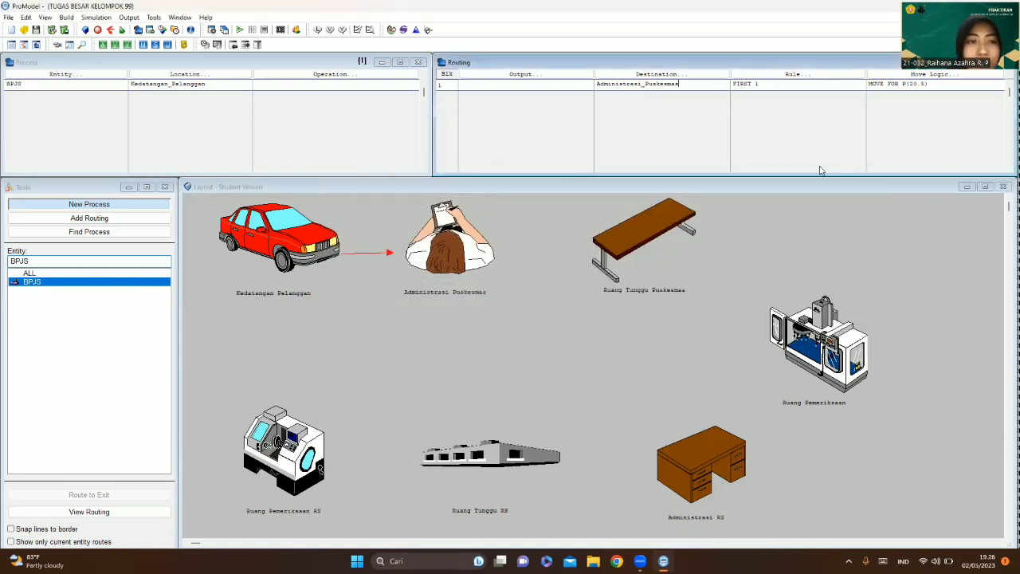
- Add a second process record for entity BPJS at location Administrasi_Puskesmas
{"action": "left_click", "coordinate": [76, 85]}
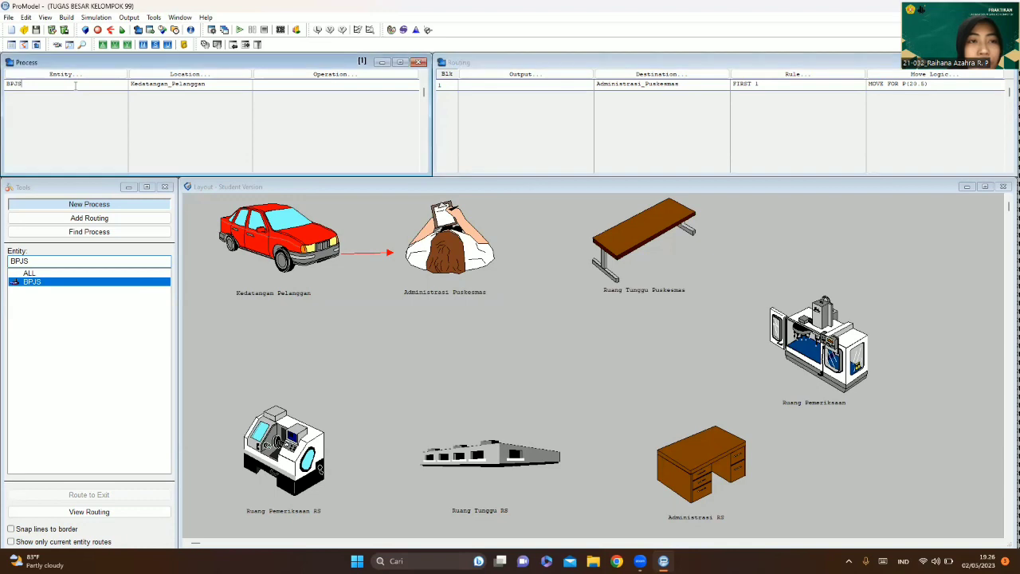
{"action": "key", "text": "Return"}
{"action": "left_click", "coordinate": [74, 74]}
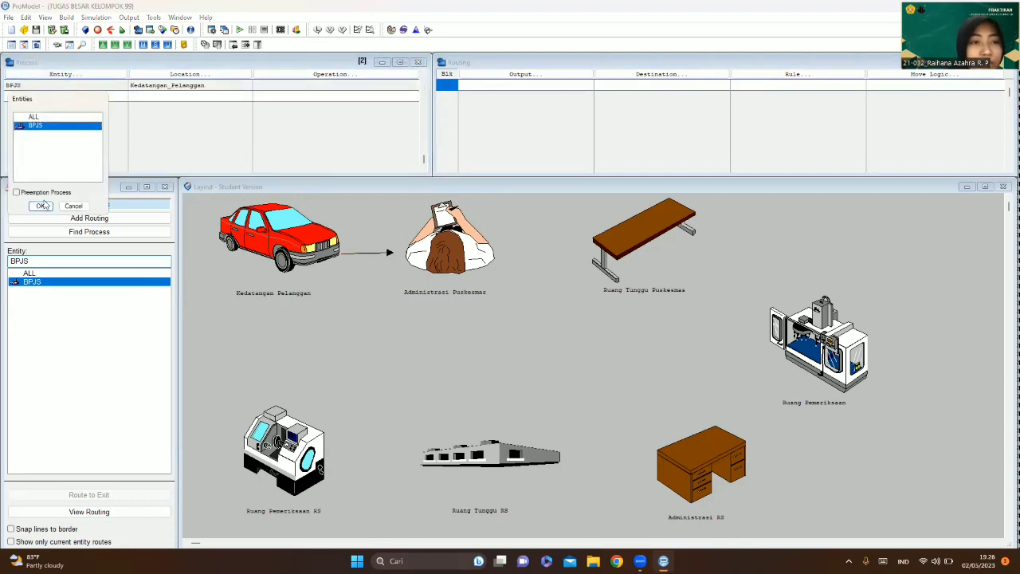
{"action": "left_click", "coordinate": [42, 206]}
{"action": "left_click", "coordinate": [157, 76]}
{"action": "left_click", "coordinate": [164, 207]}
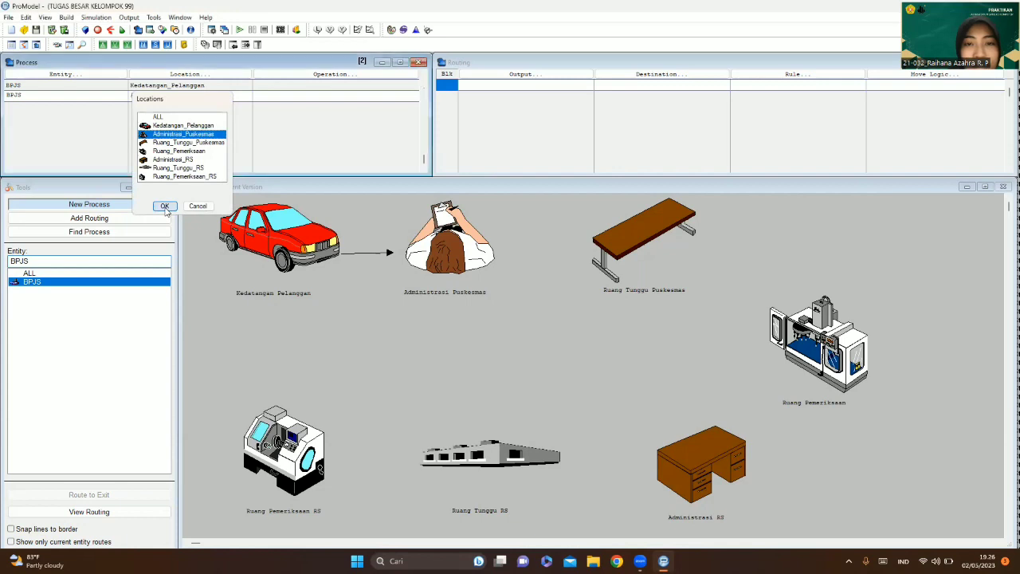
- Set Ruang_Tunggu_Puskesmas as the routing destination for BPJS leaving Administrasi_Puskesmas
{"action": "left_click", "coordinate": [627, 78]}
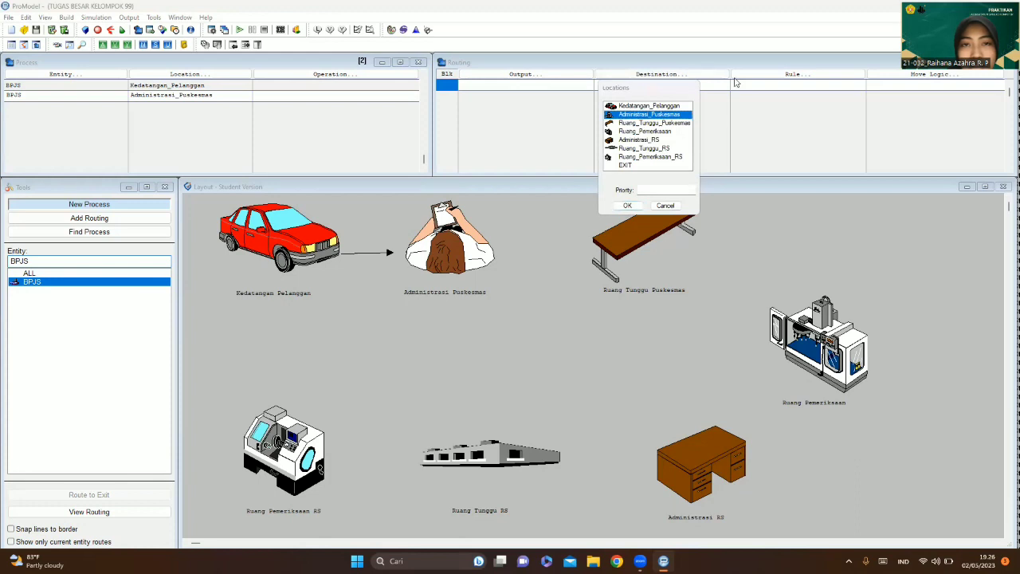
{"action": "left_click", "coordinate": [667, 123]}
{"action": "left_click", "coordinate": [625, 206]}
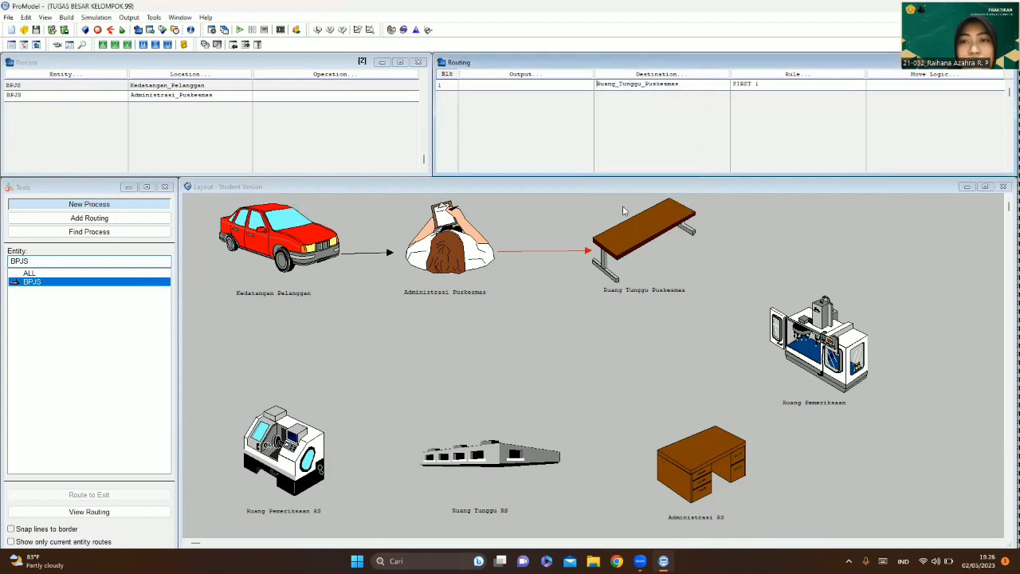
- Open the routing's move logic, launch Stat::Fit, and enter the data values 5, 6, 7, 6, 6, 9, 10, 4, 3 and 8
{"action": "left_click", "coordinate": [890, 74]}
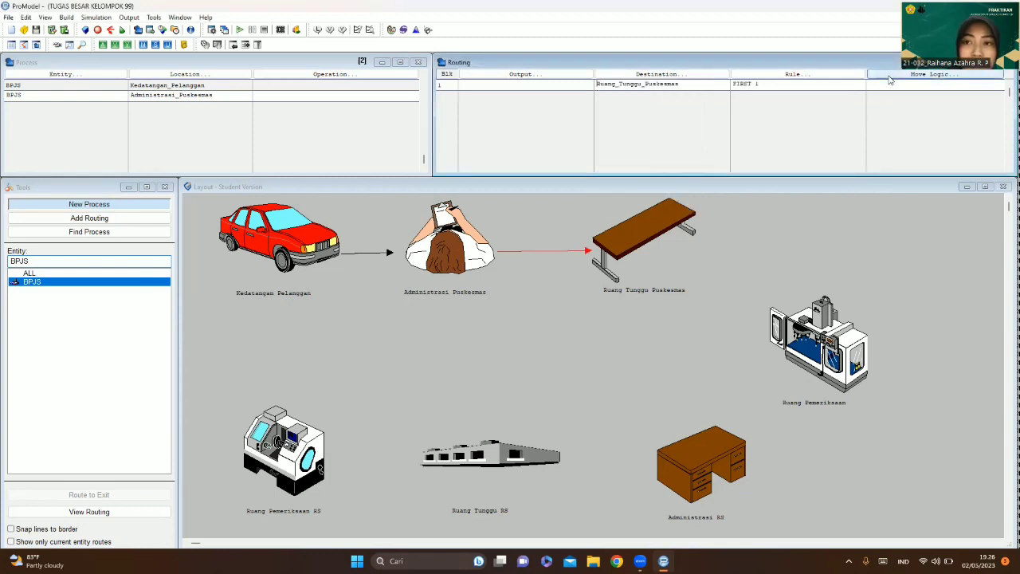
{"action": "left_click", "coordinate": [415, 30]}
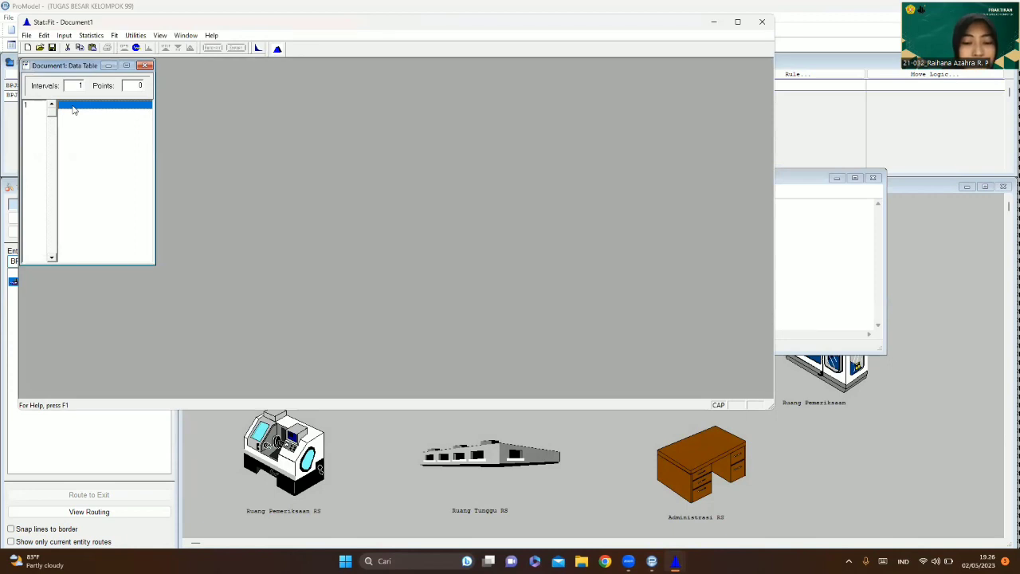
{"action": "type", "text": "5"}
{"action": "key", "text": "Return"}
{"action": "type", "text": "6"}
{"action": "key", "text": "Return"}
{"action": "type", "text": "7"}
{"action": "key", "text": "Return"}
{"action": "type", "text": "6"}
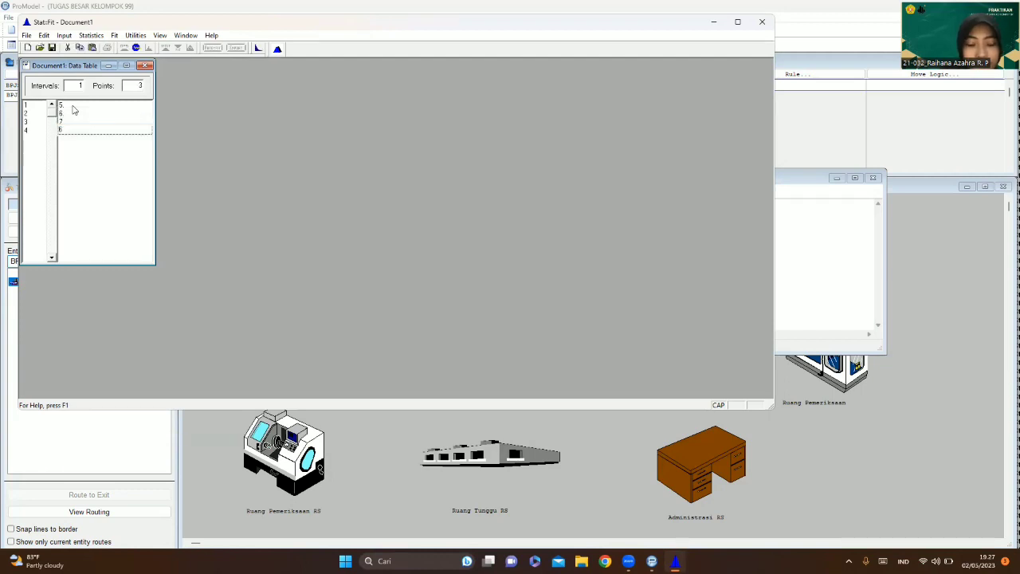
{"action": "key", "text": "Return"}
{"action": "type", "text": "6"}
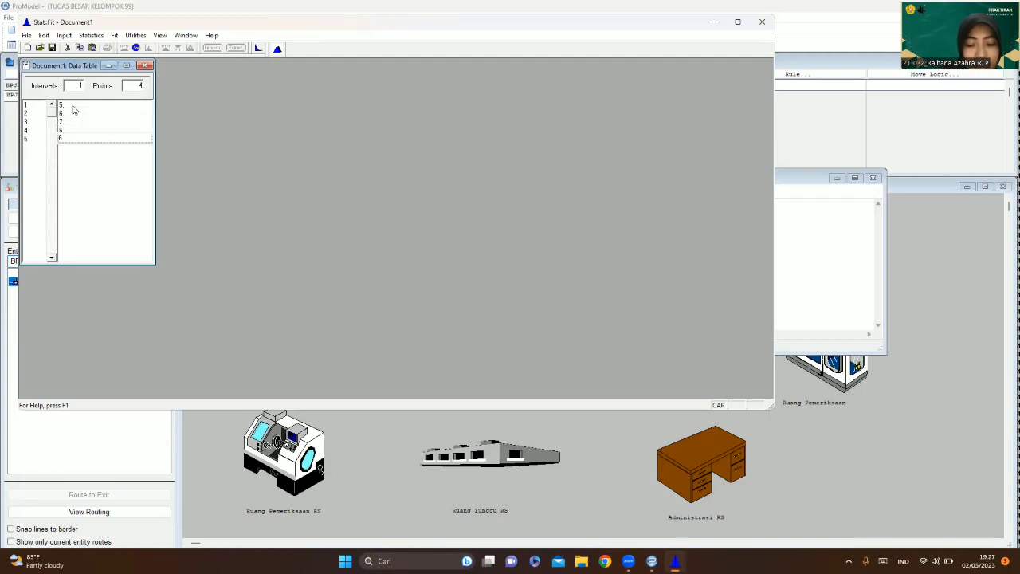
{"action": "key", "text": "Return"}
{"action": "type", "text": "9"}
{"action": "key", "text": "Return"}
{"action": "type", "text": "10"}
{"action": "key", "text": "Return"}
{"action": "type", "text": "4"}
{"action": "key", "text": "Return"}
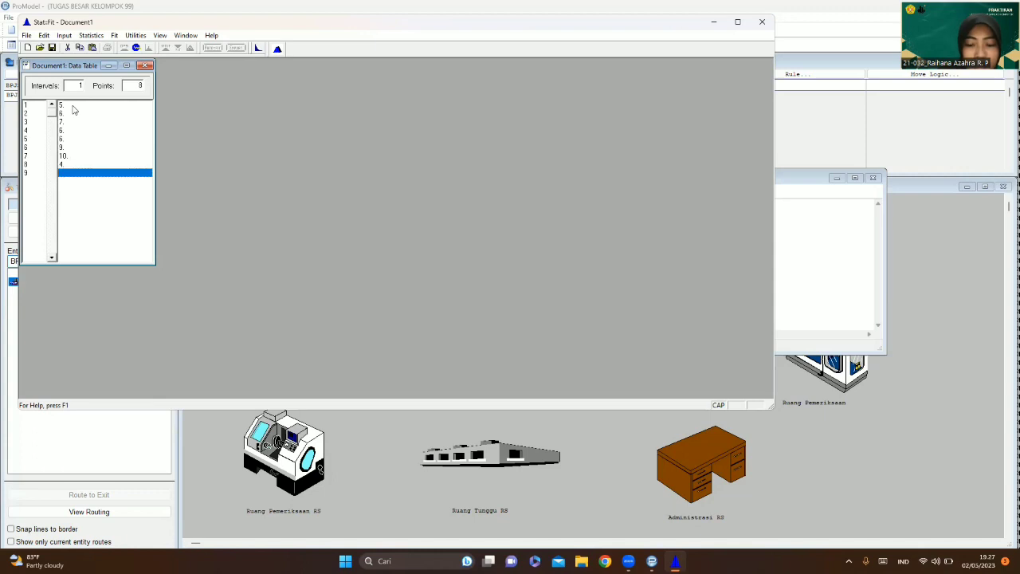
{"action": "type", "text": "3"}
{"action": "key", "text": "Return"}
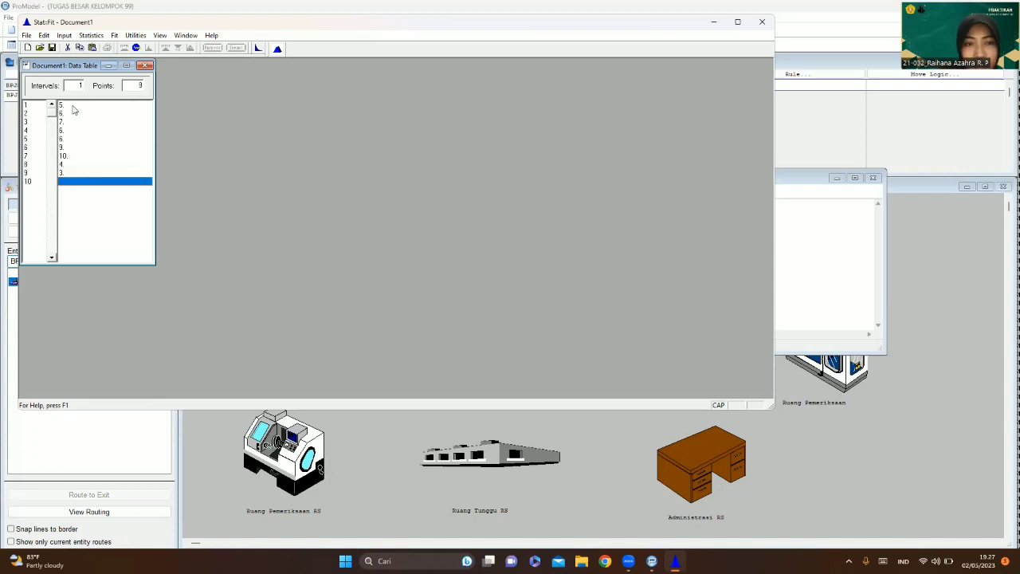
{"action": "type", "text": "8"}
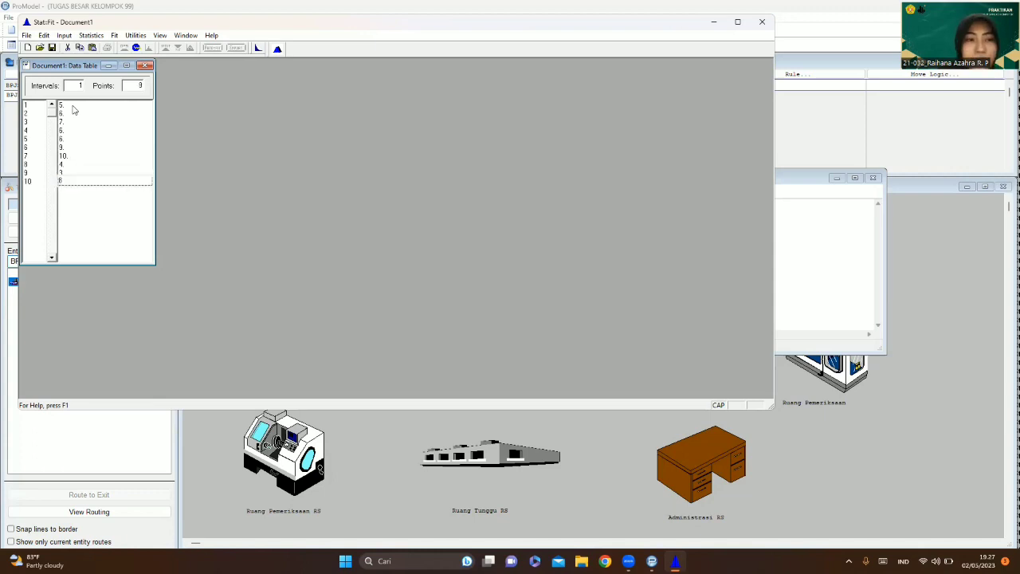
{"action": "key", "text": "Return"}
- Auto-fit discrete distributions to the ten data values and widen the fitting results to show the full acceptance column
{"action": "left_click", "coordinate": [212, 48]}
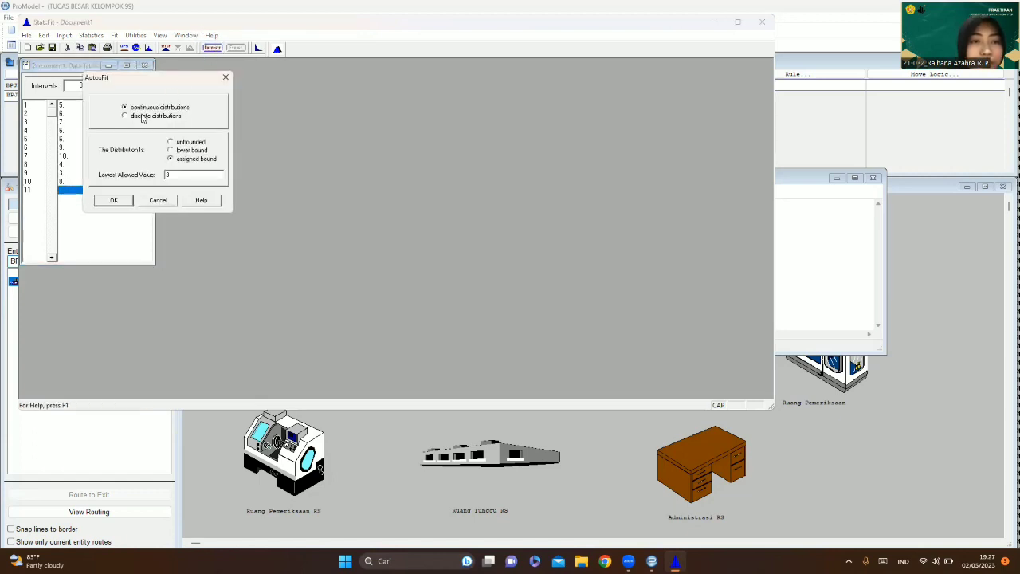
{"action": "left_click", "coordinate": [133, 120]}
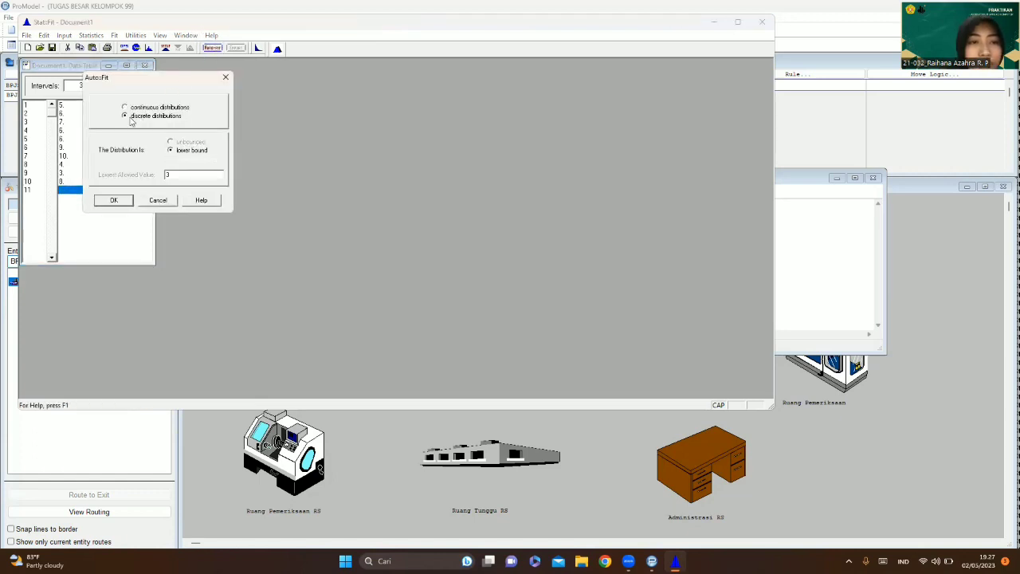
{"action": "left_click", "coordinate": [112, 201]}
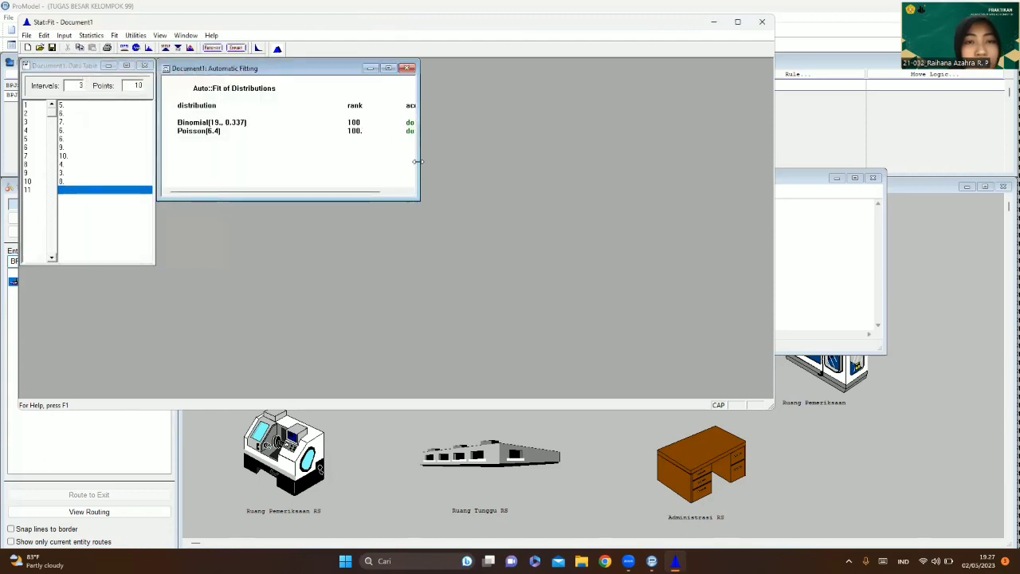
{"action": "left_click_drag", "start_coordinate": [418, 161], "coordinate": [501, 161]}
- Export the fitted Binomial distribution to the clipboard in ProModel format, and close Stat::Fit without saving the document
{"action": "left_click", "coordinate": [235, 49]}
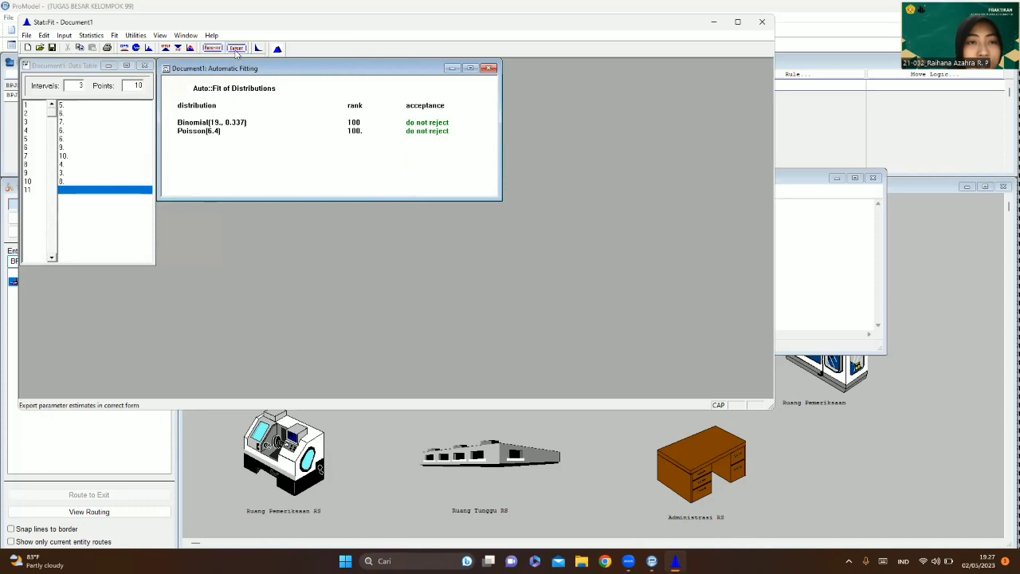
{"action": "left_click", "coordinate": [149, 105]}
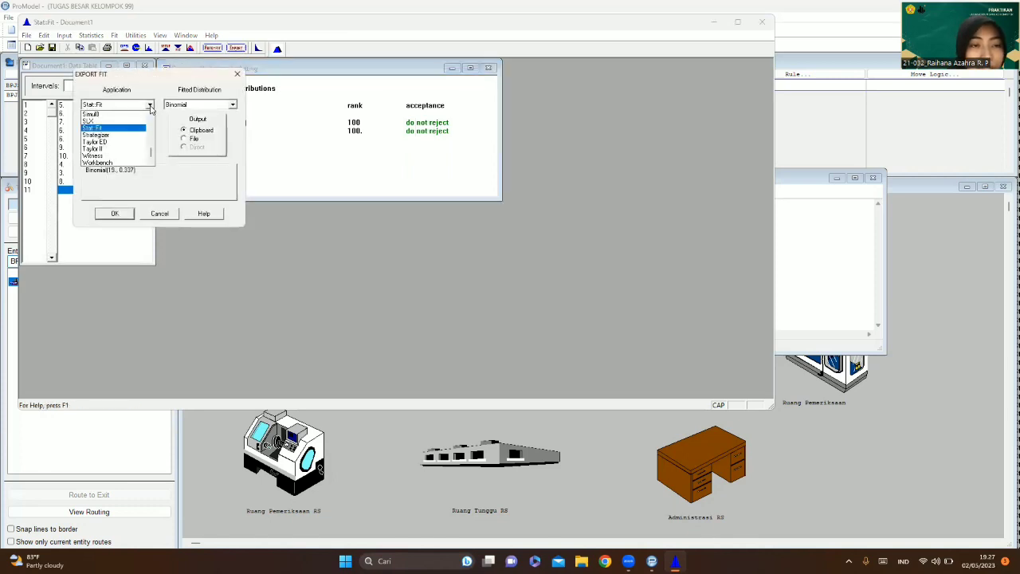
{"action": "scroll", "coordinate": [150, 148], "scroll_direction": "up", "scroll_amount": 2}
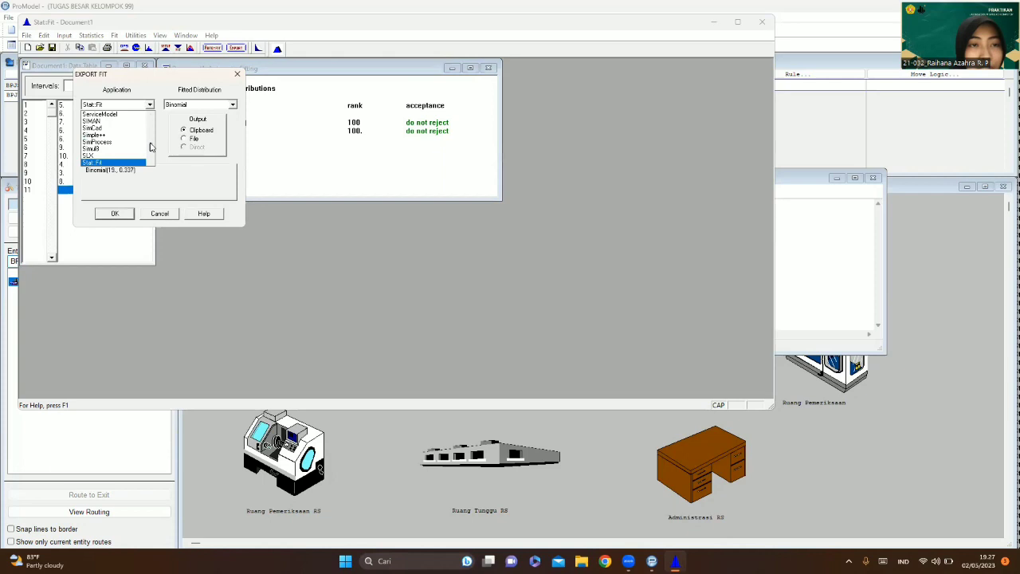
{"action": "scroll", "coordinate": [151, 147], "scroll_direction": "up", "scroll_amount": 3}
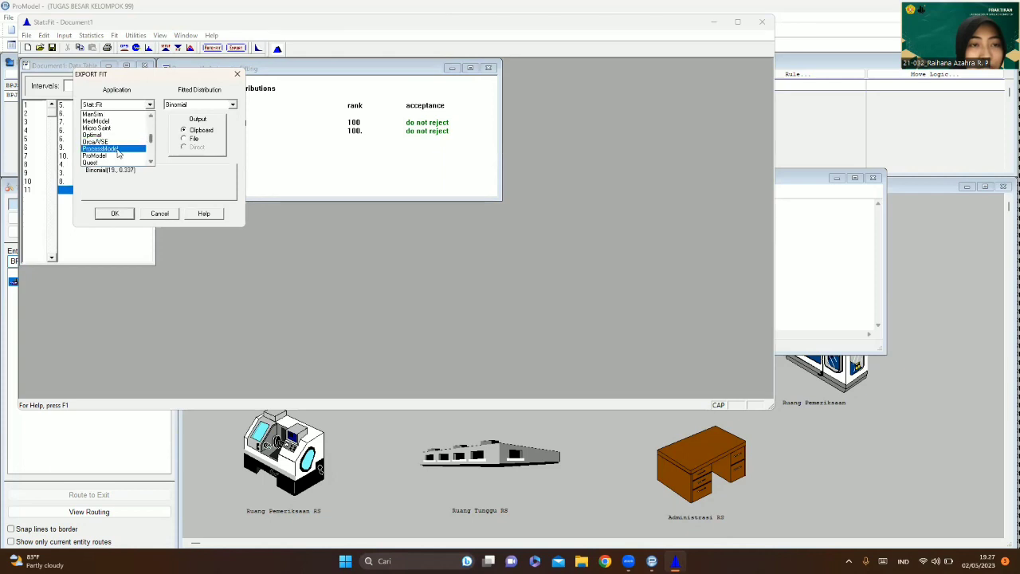
{"action": "left_click", "coordinate": [118, 157]}
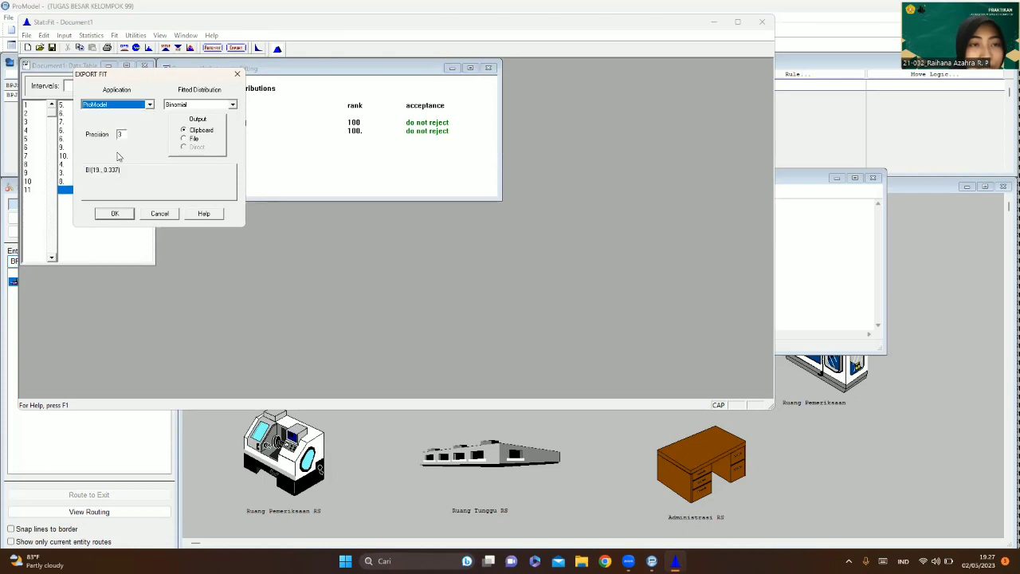
{"action": "left_click", "coordinate": [116, 214]}
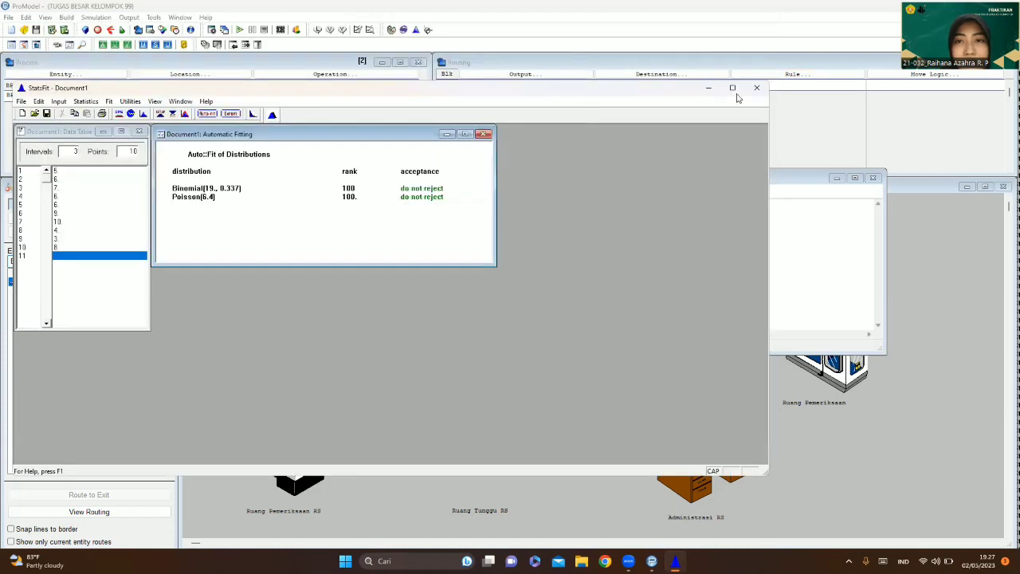
{"action": "left_click", "coordinate": [757, 88]}
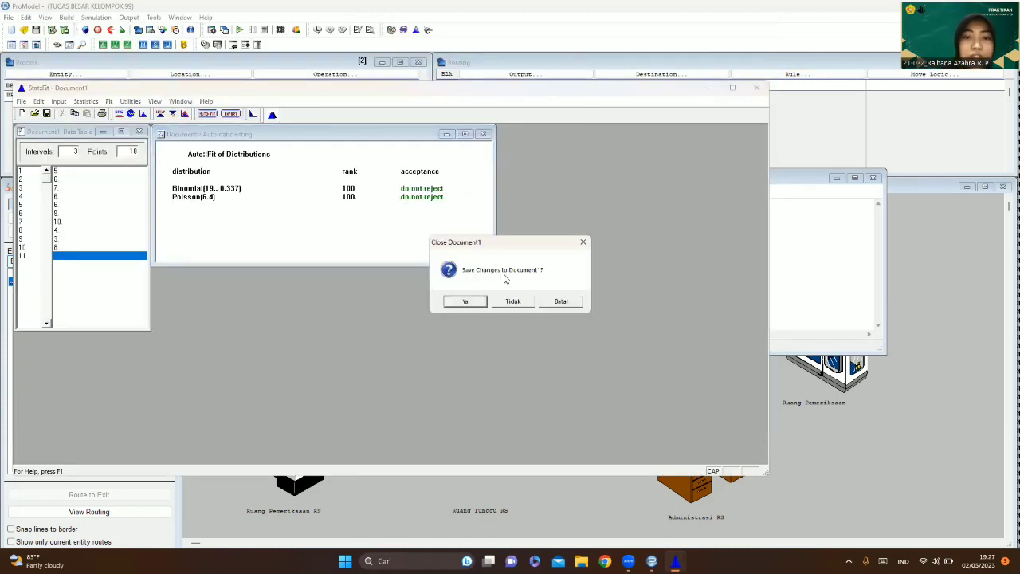
{"action": "left_click", "coordinate": [510, 304]}
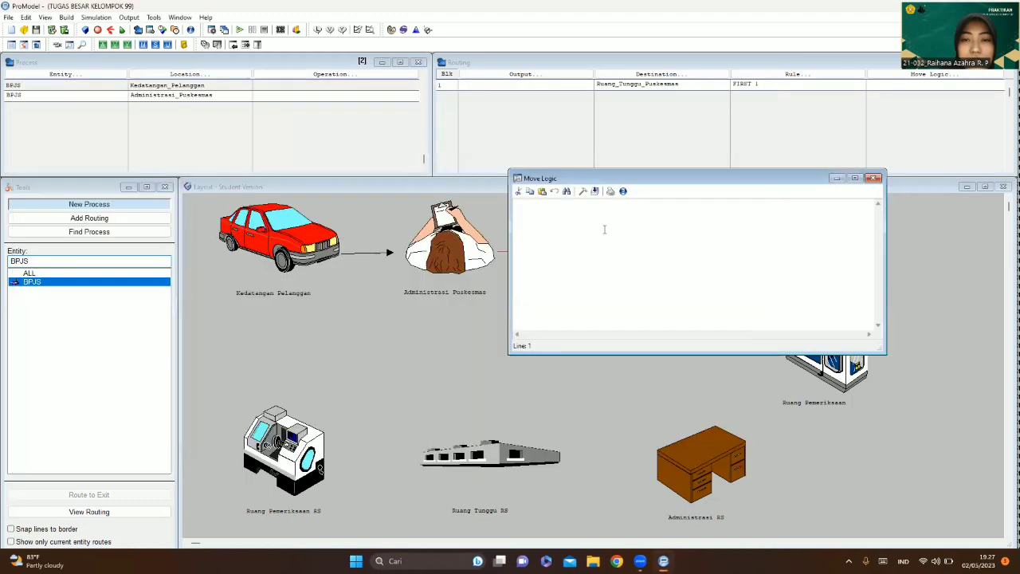
- Build the move logic MOVE FOR BI(19., 0.337) for the Ruang_Tunggu_Puskesmas routing with the Logic Builder and close the editor
{"action": "left_click", "coordinate": [582, 192]}
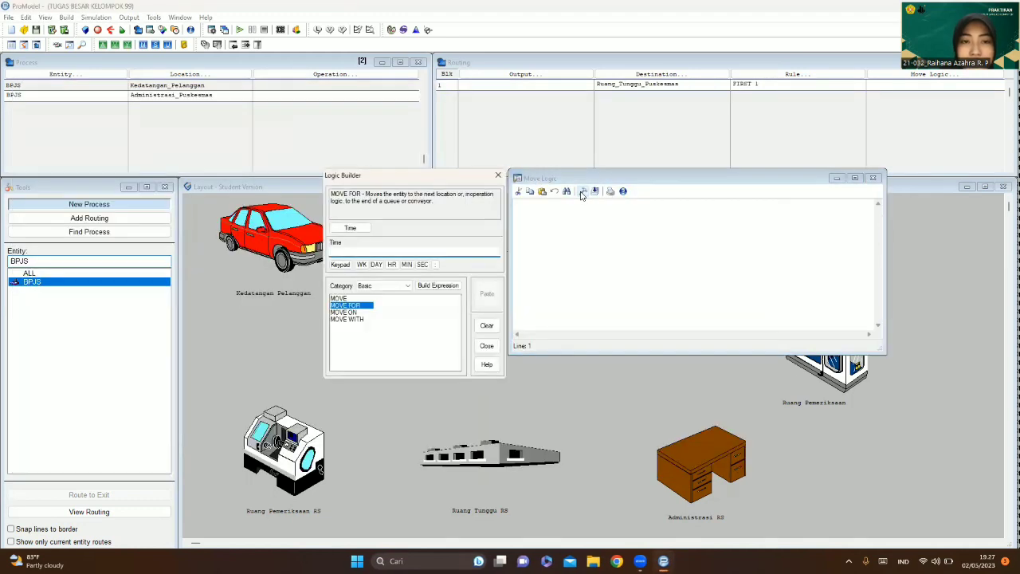
{"action": "type", "text": "BI(19., 0.337)"}
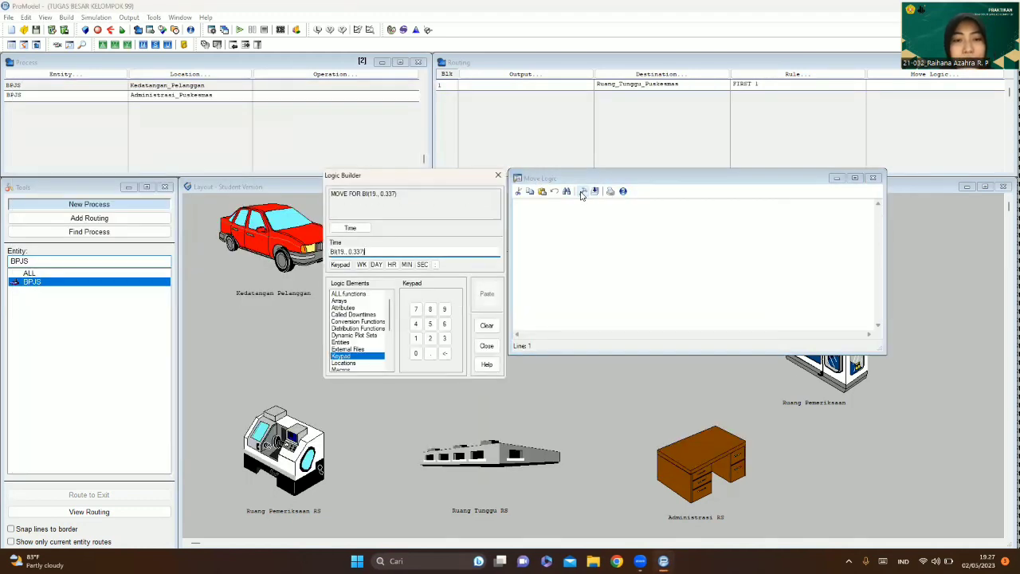
{"action": "left_click", "coordinate": [487, 294]}
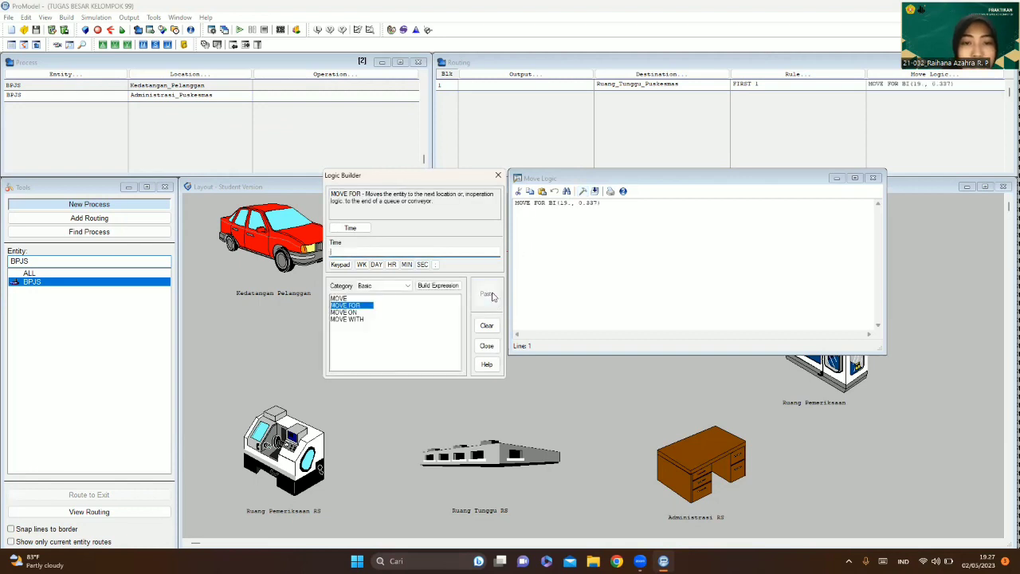
{"action": "left_click", "coordinate": [873, 178]}
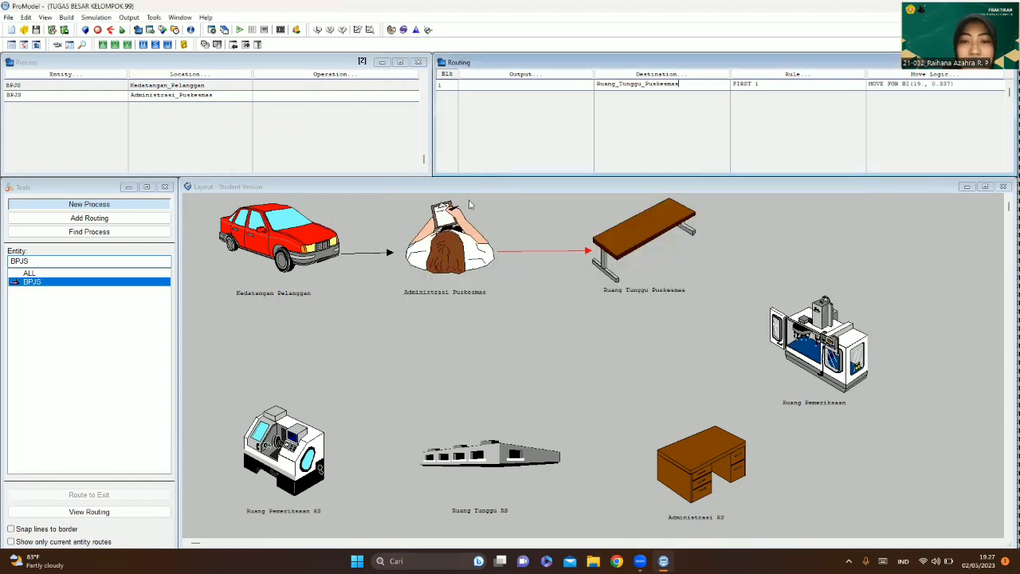
- Add a third process record for entity BPJS at location Ruang_Tunggu_Puskesmas
{"action": "left_click", "coordinate": [106, 97]}
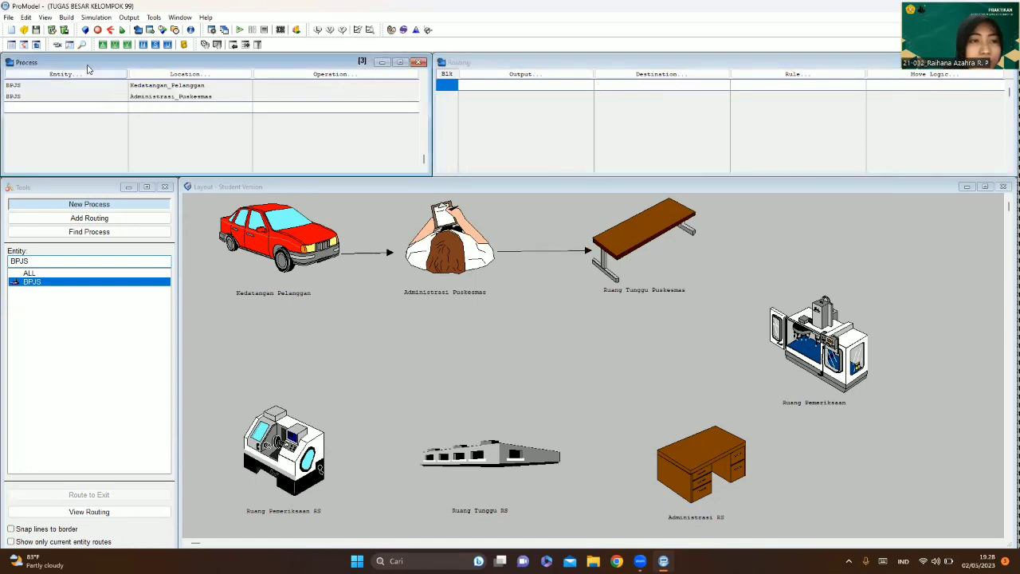
{"action": "left_click", "coordinate": [89, 75]}
{"action": "key", "text": "Return"}
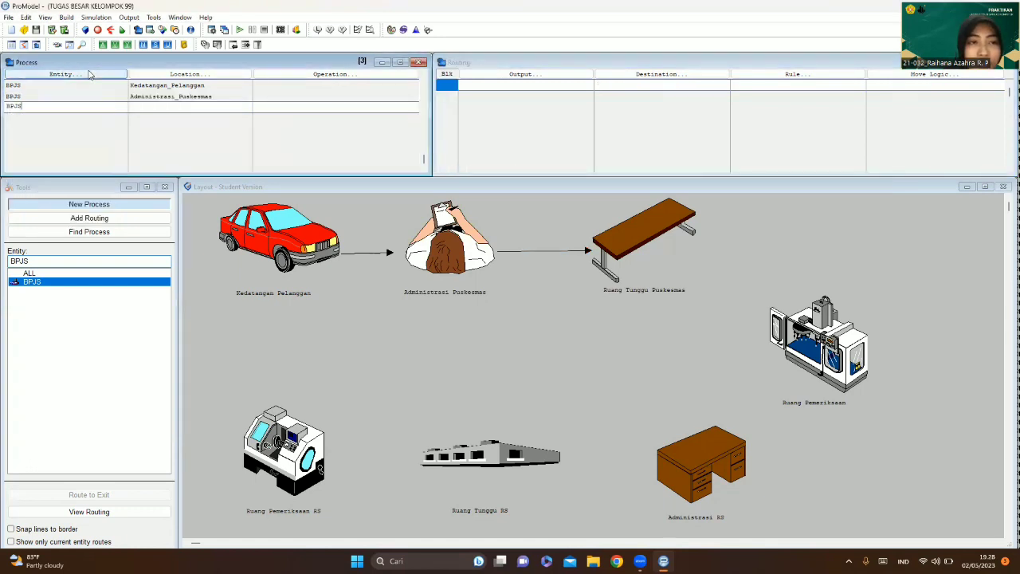
{"action": "left_click", "coordinate": [190, 74]}
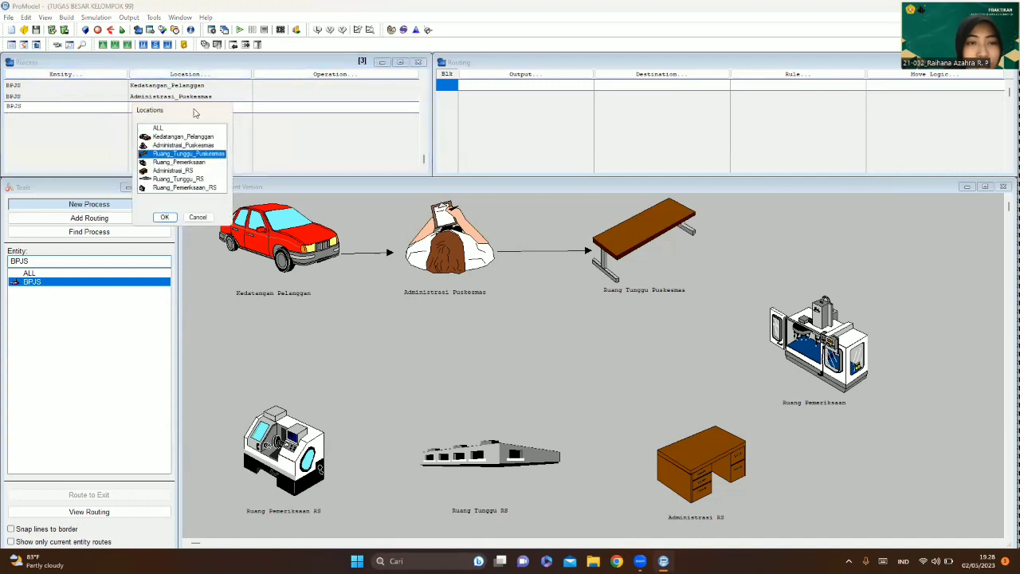
{"action": "left_click", "coordinate": [164, 218]}
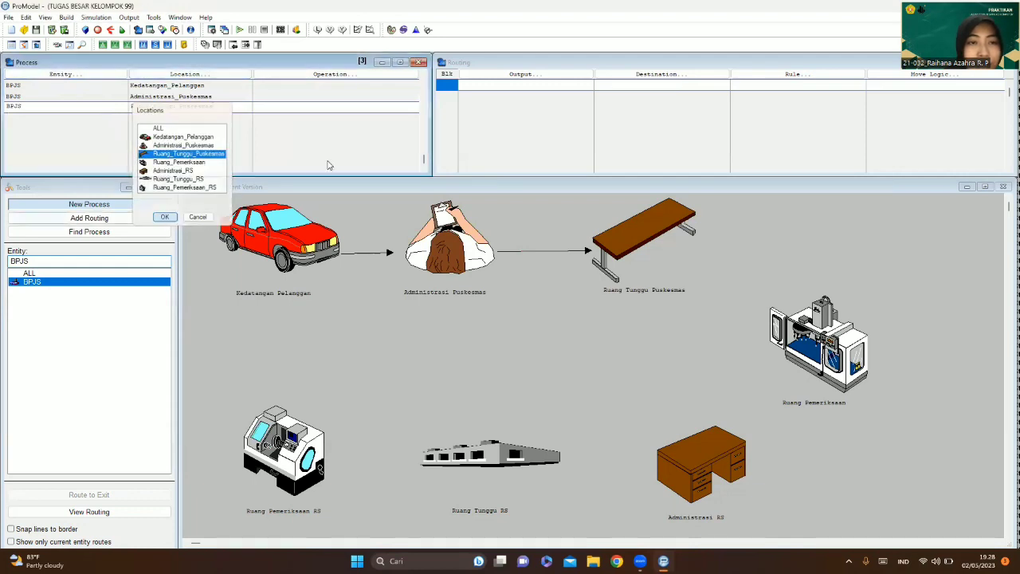
- Set Ruang_Pemeriksaan as the routing destination for BPJS leaving Ruang_Tunggu_Puskesmas
{"action": "left_click", "coordinate": [640, 74]}
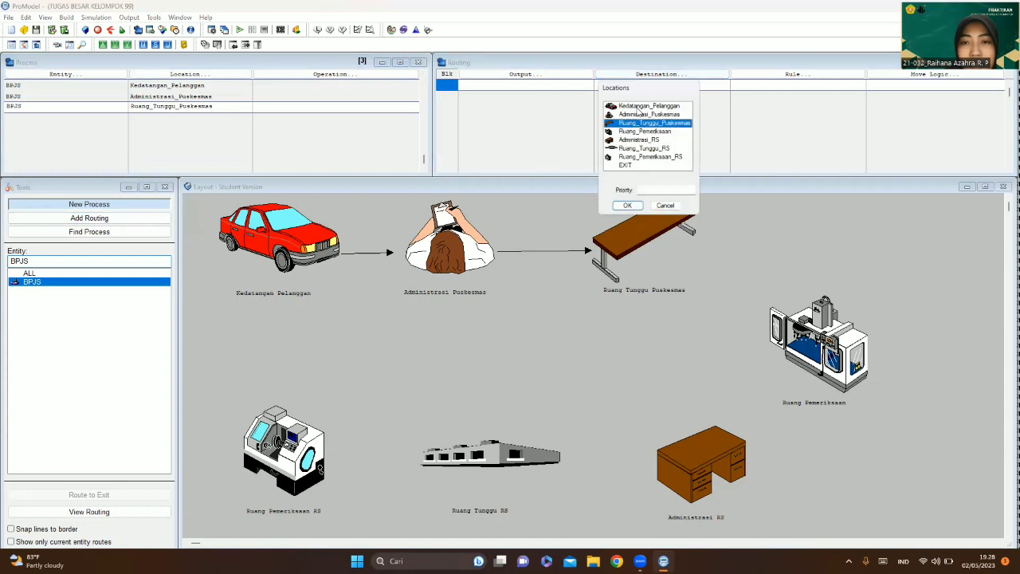
{"action": "left_click", "coordinate": [643, 131]}
{"action": "double_click", "coordinate": [642, 132]}
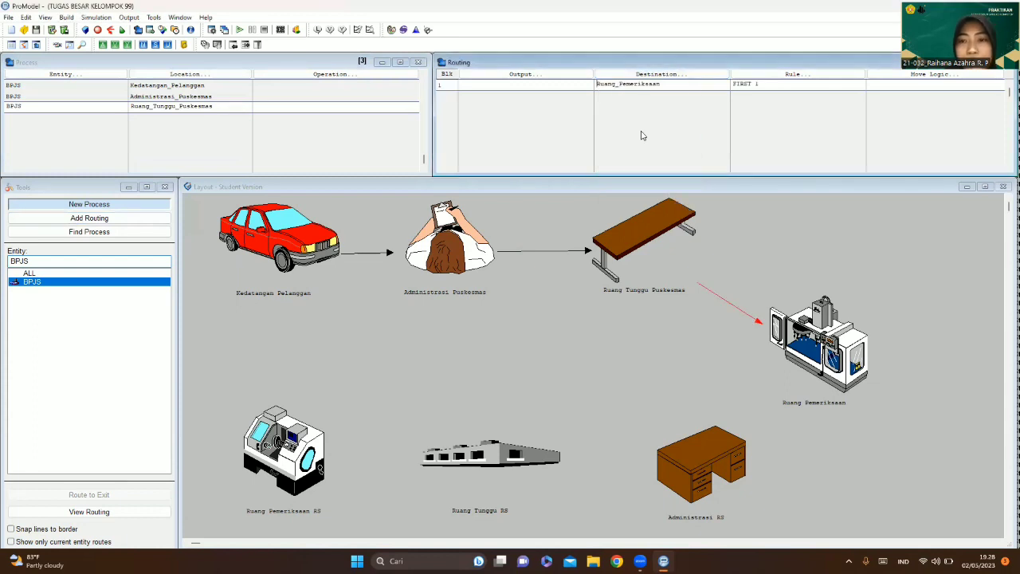
- Open the move logic for the Ruang_Pemeriksaan routing, launch Stat::Fit, and enter the data points 10, 11, 13, 12, 9, 9, 8, 10, 6 and 4
{"action": "left_click", "coordinate": [928, 74]}
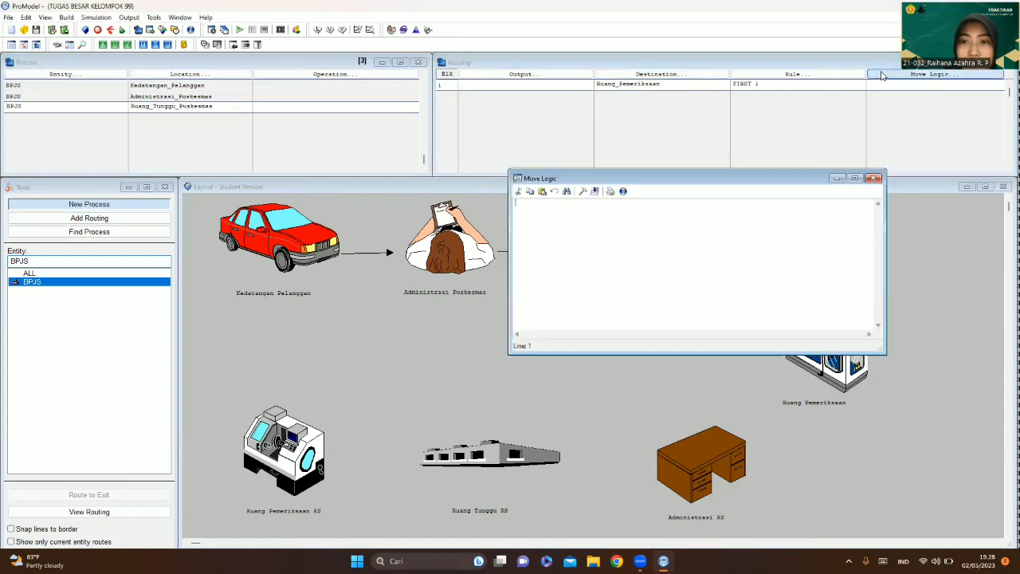
{"action": "left_click", "coordinate": [416, 29]}
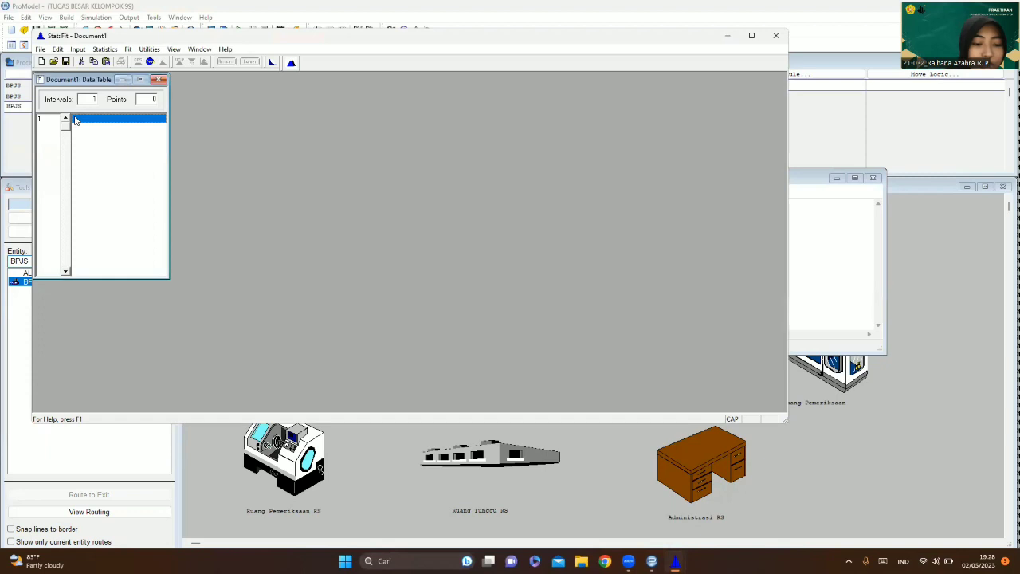
{"action": "left_click", "coordinate": [74, 117]}
{"action": "key", "text": "Return"}
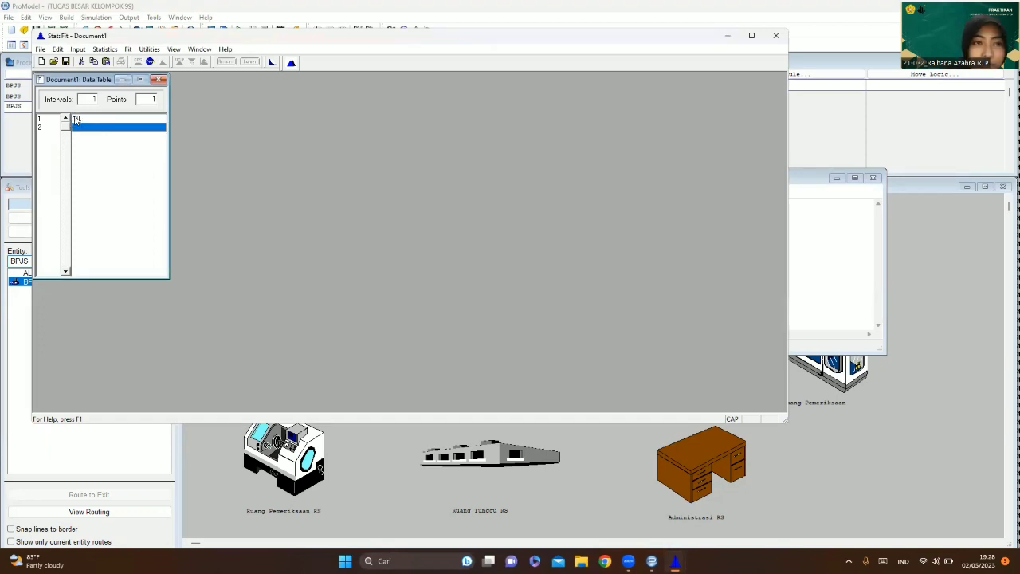
{"action": "type", "text": "11"}
{"action": "key", "text": "Return"}
{"action": "type", "text": "13"}
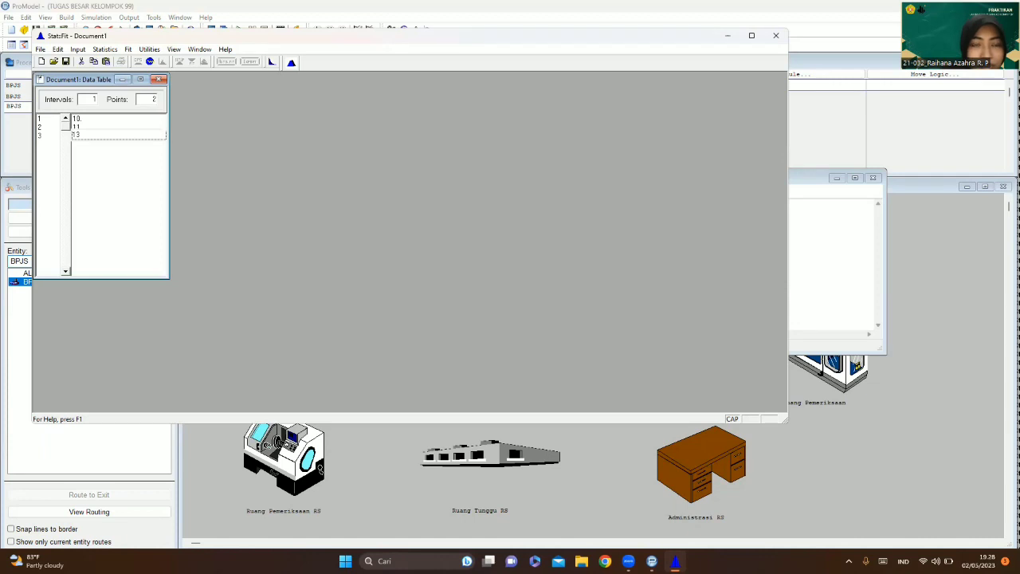
{"action": "key", "text": "Return"}
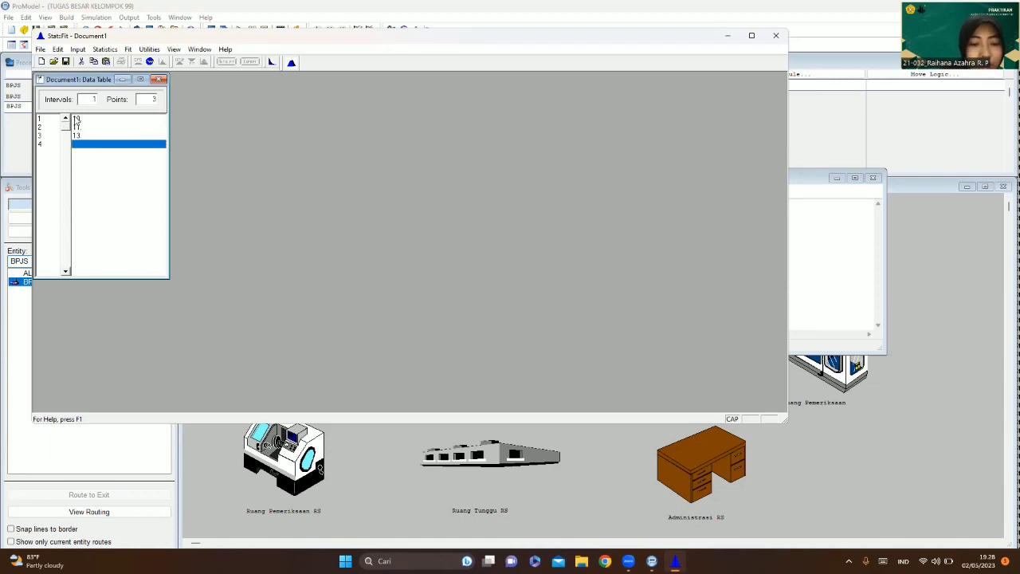
{"action": "type", "text": "12"}
{"action": "key", "text": "Return"}
{"action": "type", "text": "9"}
{"action": "key", "text": "Return"}
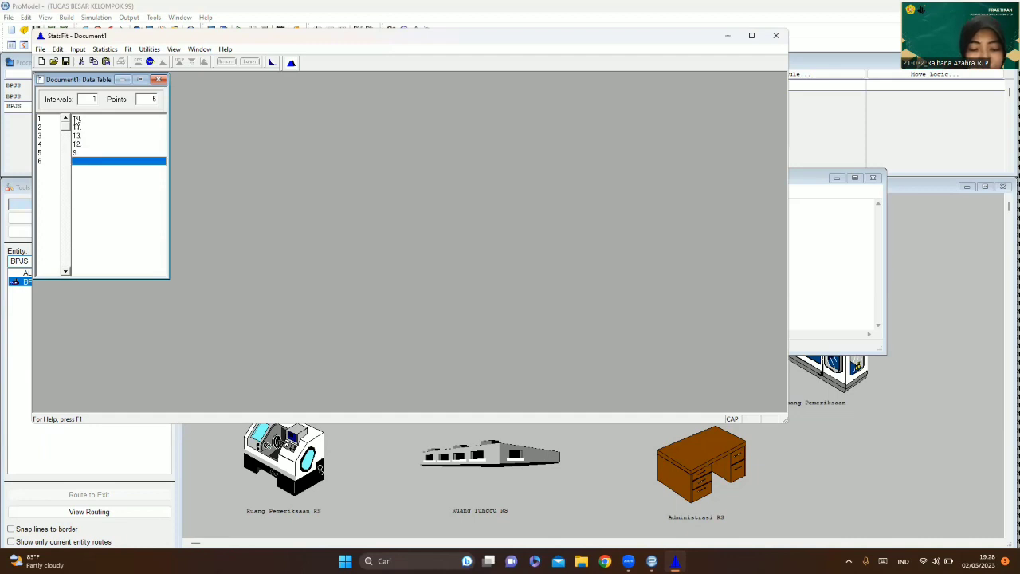
{"action": "type", "text": "9"}
{"action": "key", "text": "Return"}
{"action": "type", "text": "8"}
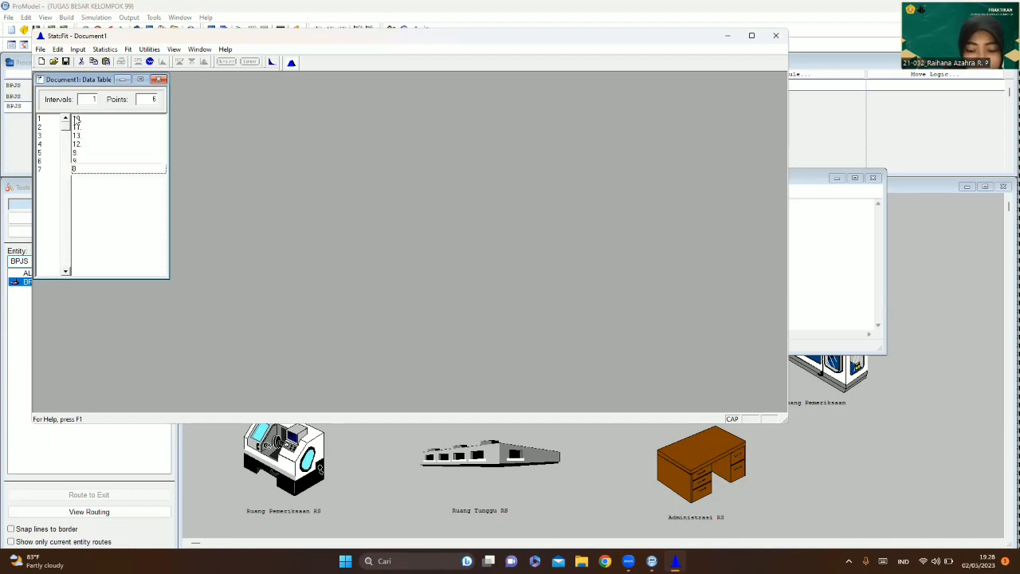
{"action": "key", "text": "Return"}
{"action": "type", "text": "9"}
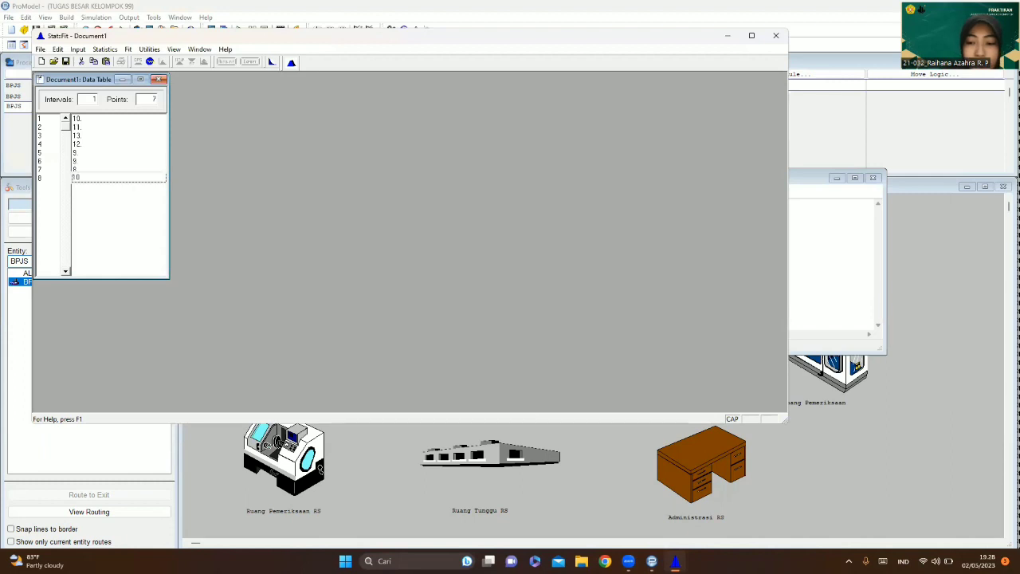
{"action": "key", "text": "Return"}
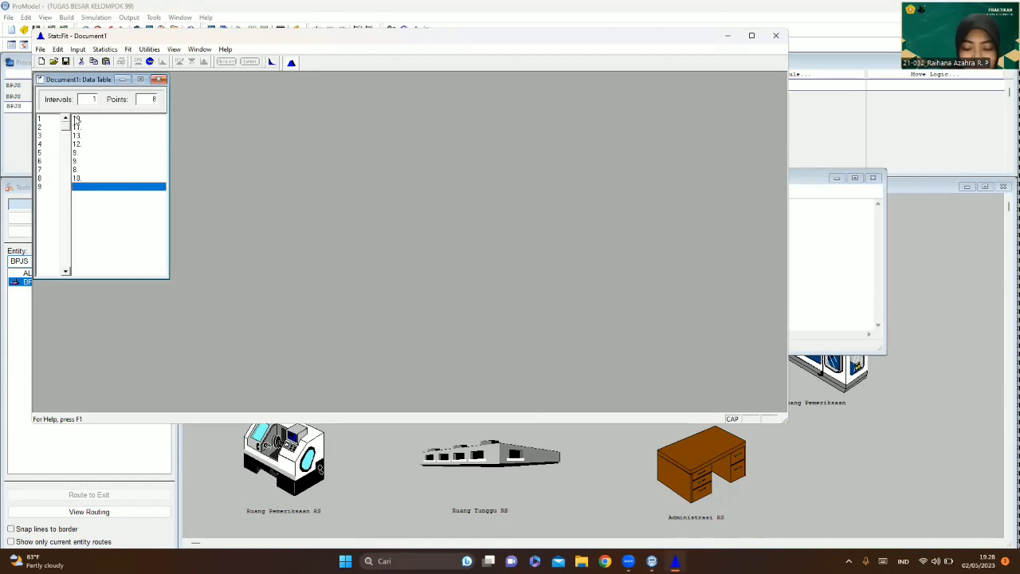
{"action": "type", "text": "6"}
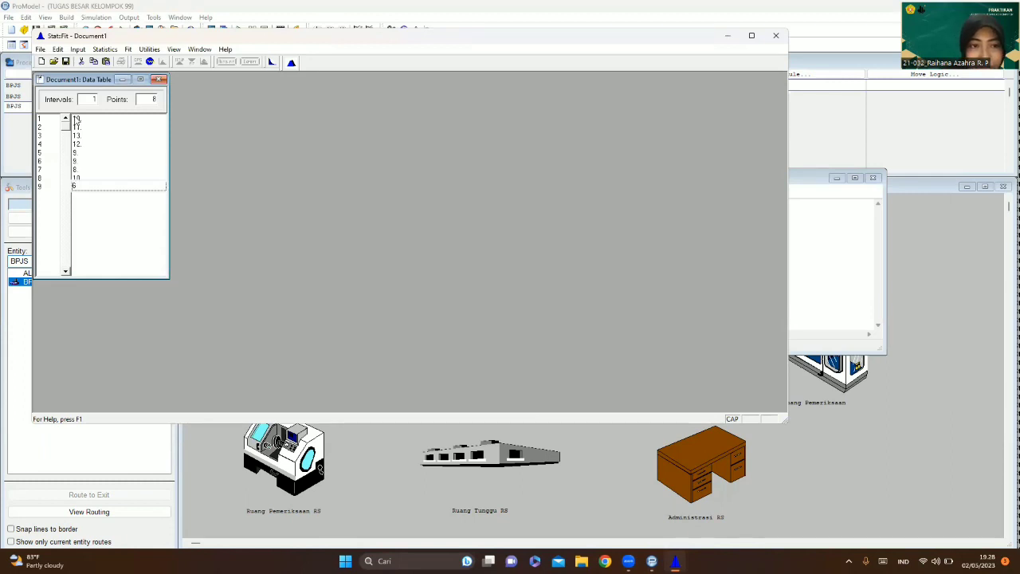
{"action": "key", "text": "Return"}
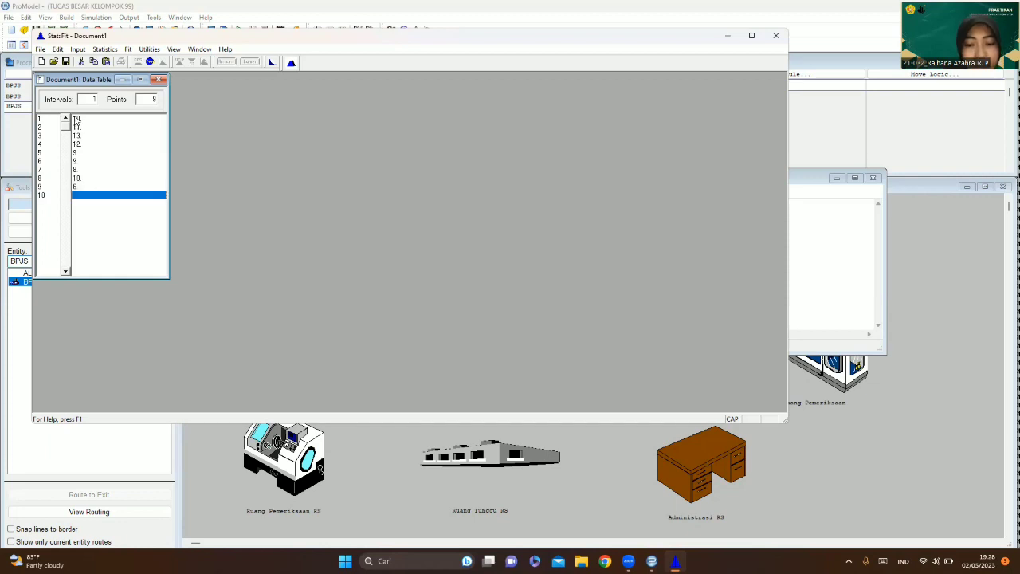
{"action": "type", "text": "4"}
{"action": "key", "text": "Return"}
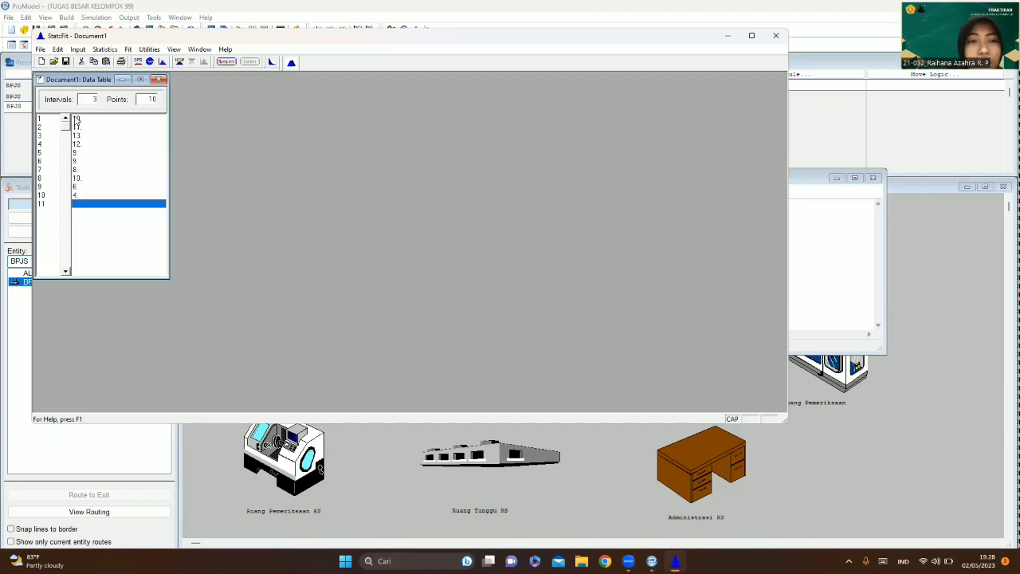
- Run Auto::Fit on the data table using discrete distributions
{"action": "left_click", "coordinate": [226, 61]}
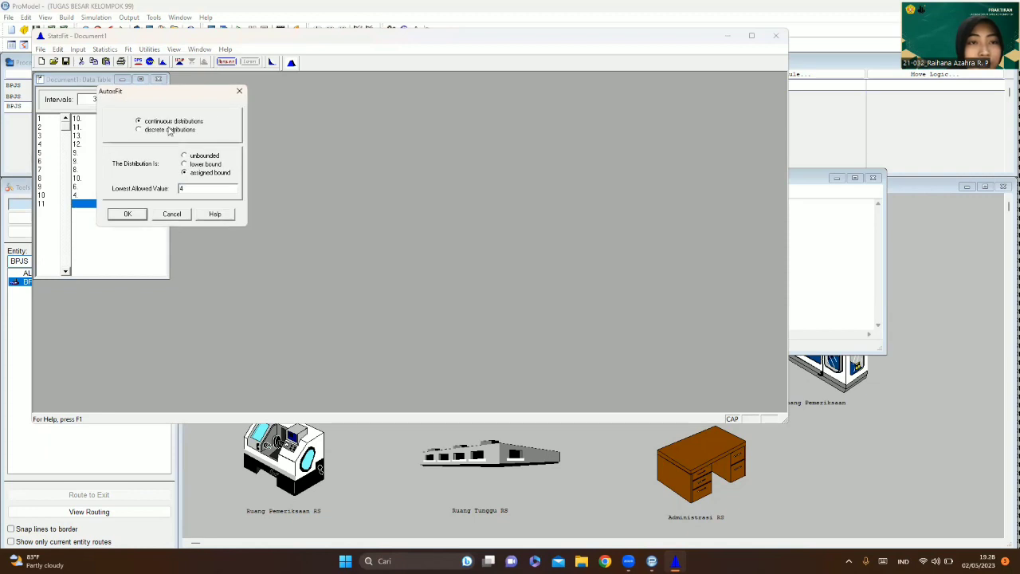
{"action": "left_click", "coordinate": [161, 130]}
{"action": "left_click", "coordinate": [128, 215]}
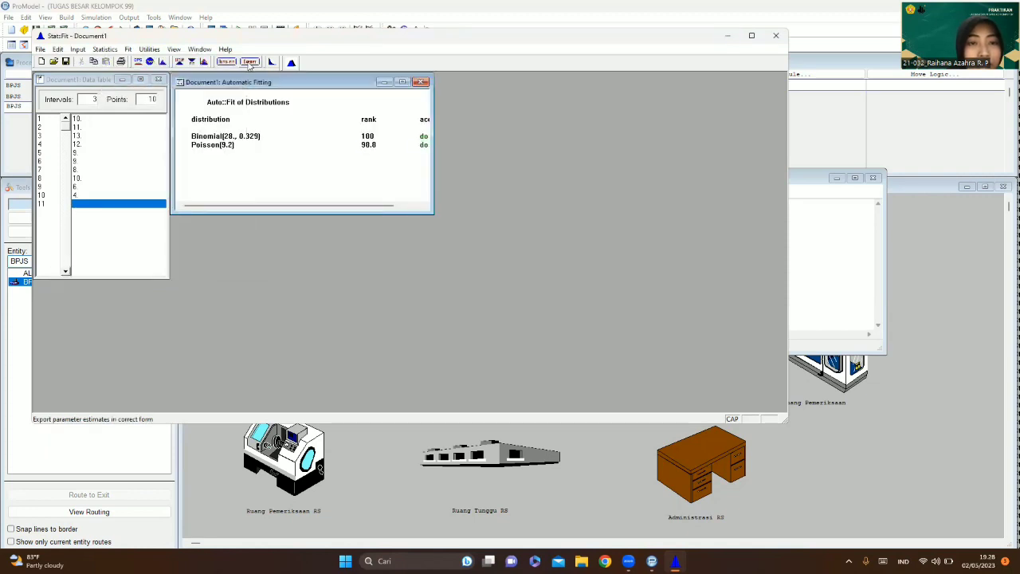
- Export the fitted Binomial distribution to the clipboard in ProModel format, and close Stat::Fit without saving
{"action": "left_click", "coordinate": [249, 62]}
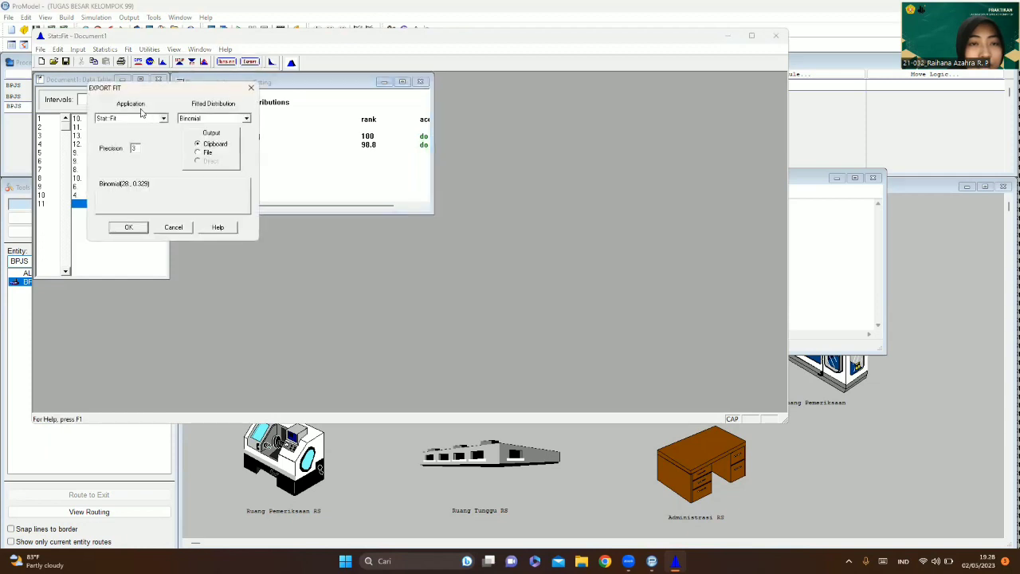
{"action": "left_click", "coordinate": [163, 118]}
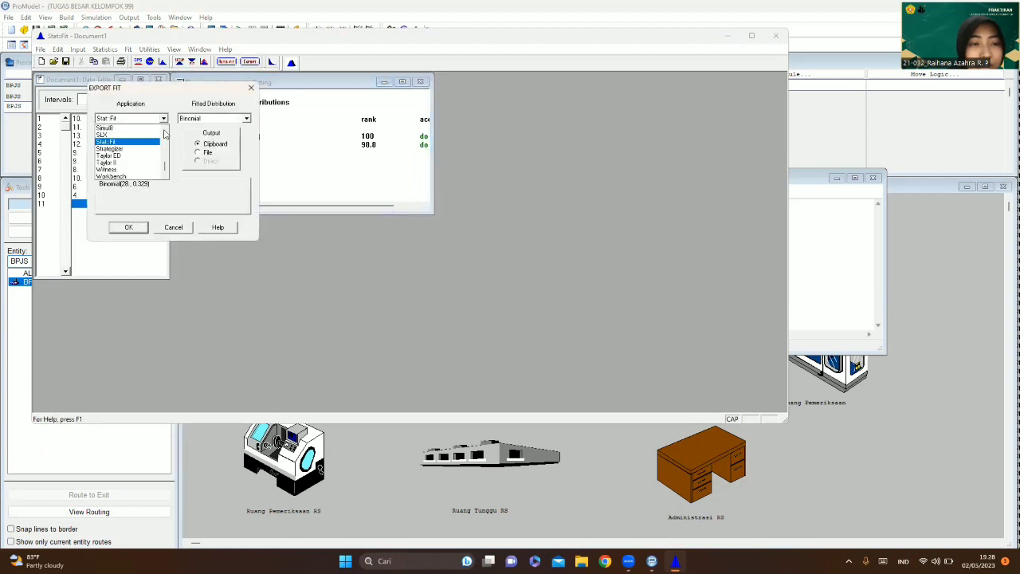
{"action": "left_click_drag", "start_coordinate": [165, 163], "coordinate": [165, 159]}
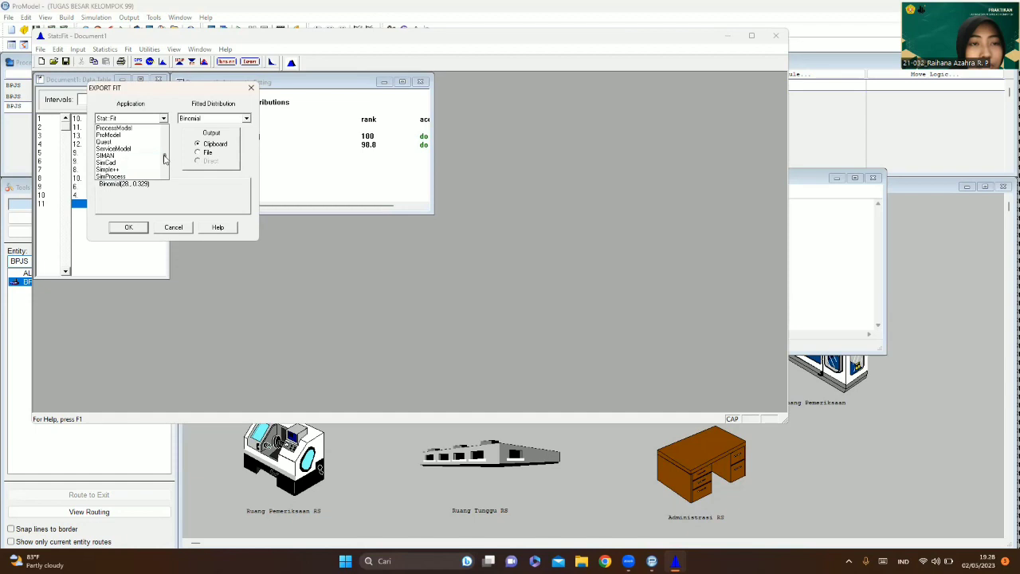
{"action": "left_click", "coordinate": [129, 136]}
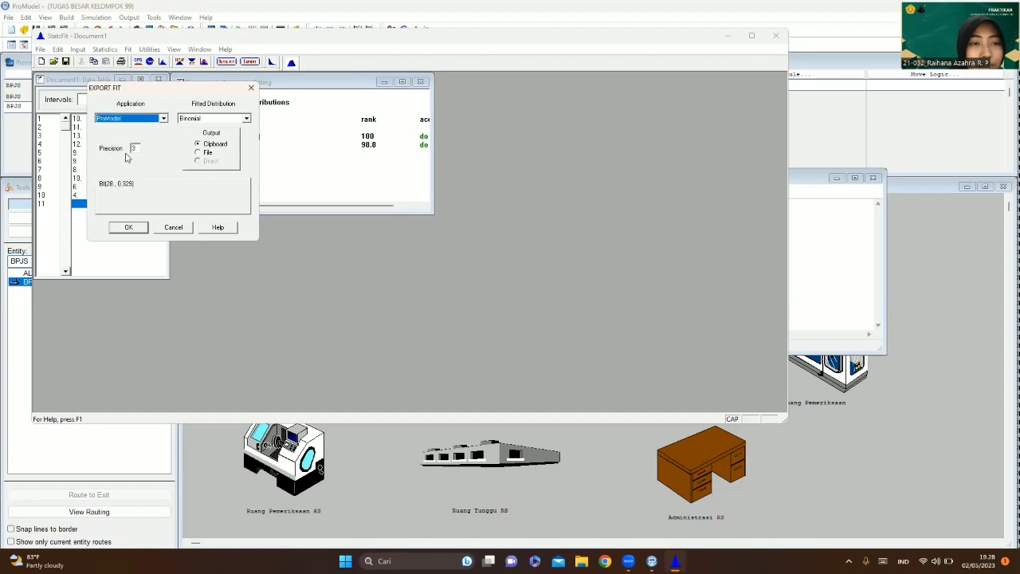
{"action": "left_click", "coordinate": [127, 229]}
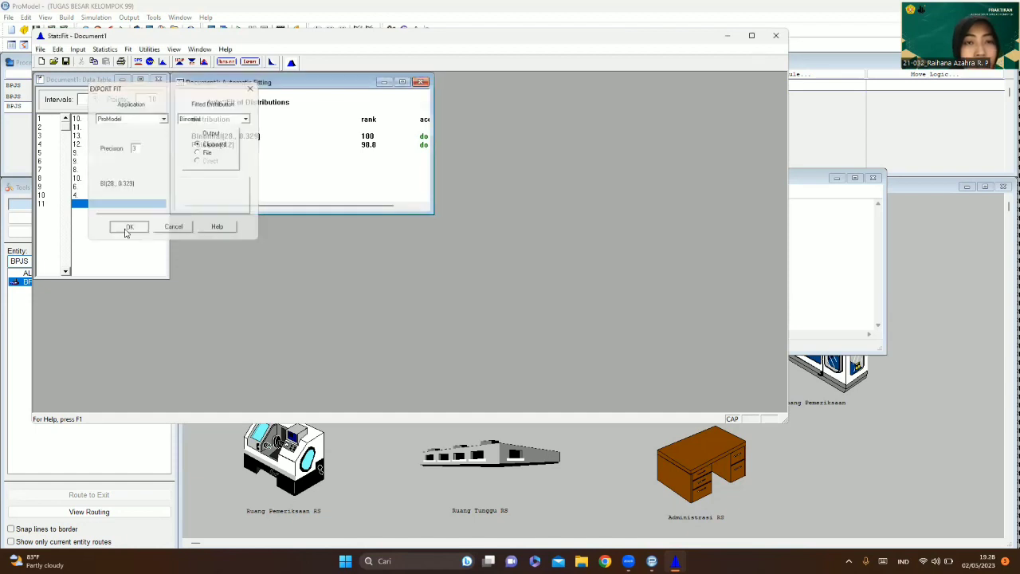
{"action": "left_click", "coordinate": [775, 35]}
{"action": "left_click", "coordinate": [517, 302]}
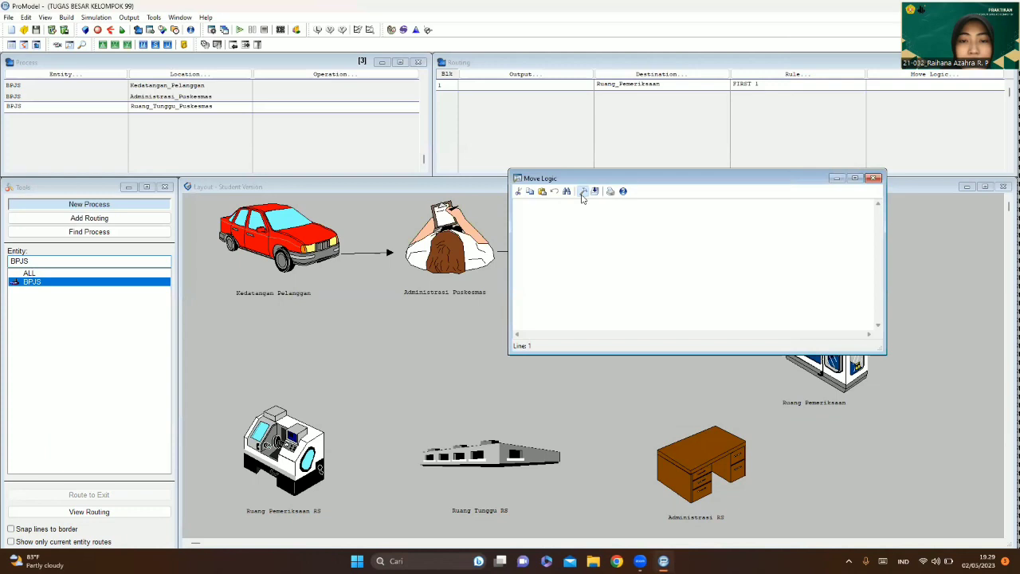
- Build the move logic MOVE FOR BI(28., 0.329) for the Ruang_Pemeriksaan routing with the Logic Builder and close the editor
{"action": "left_click", "coordinate": [583, 191]}
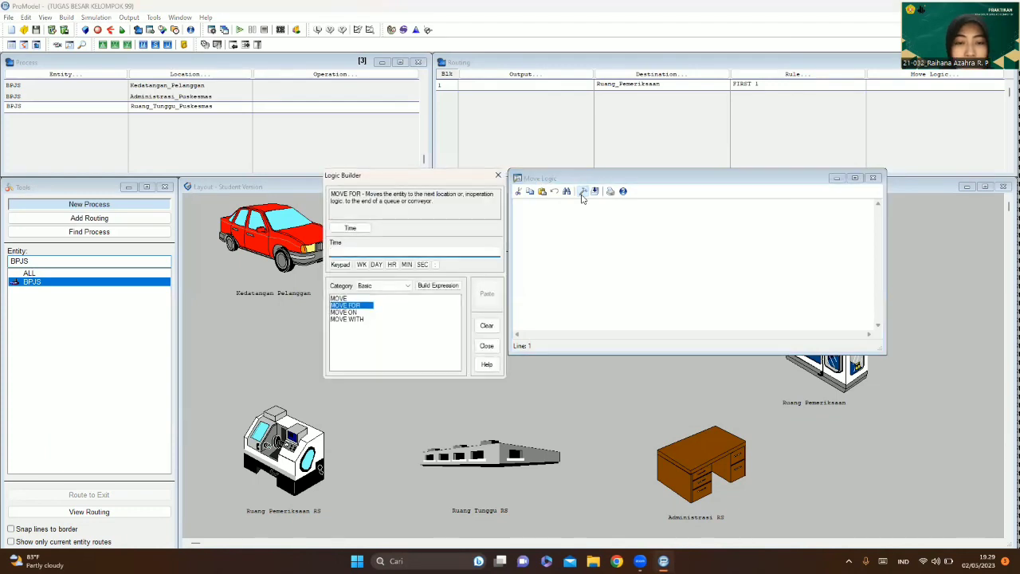
{"action": "type", "text": "BI(28., 0.329)"}
{"action": "left_click", "coordinate": [487, 294]}
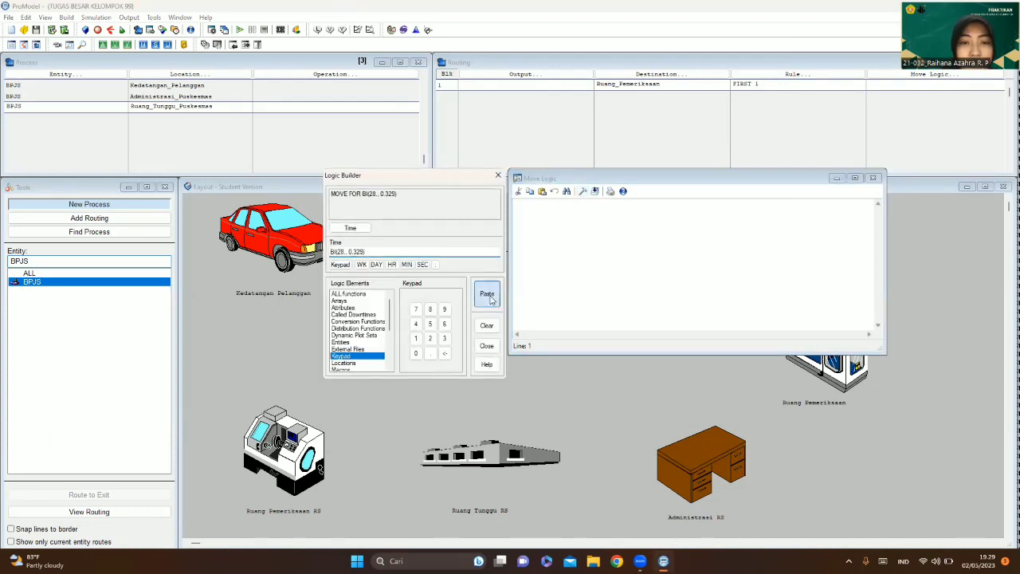
{"action": "left_click", "coordinate": [873, 177]}
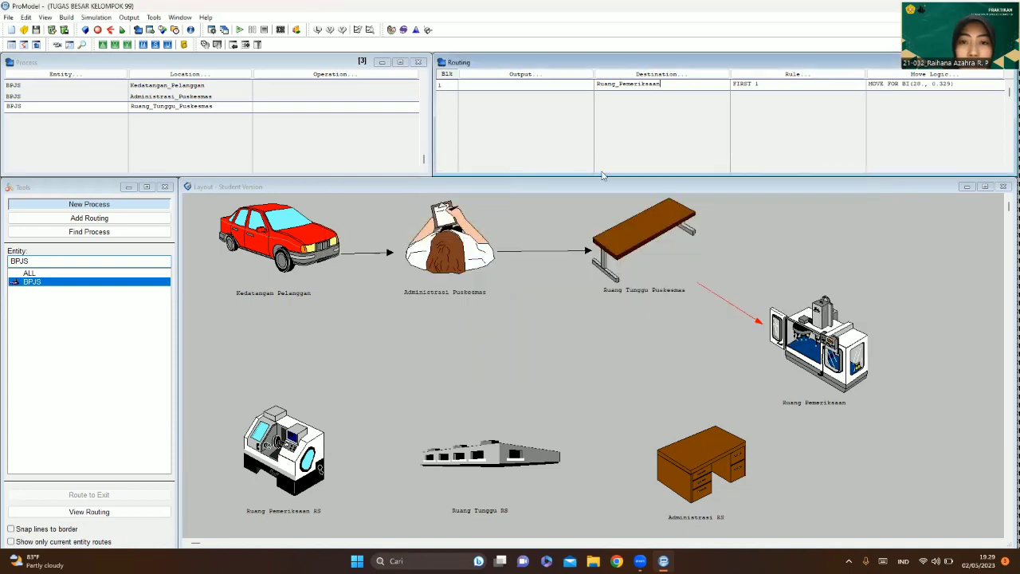
- Add a fourth process record for entity BPJS at location Ruang_Pemeriksaan
{"action": "left_click", "coordinate": [109, 106]}
{"action": "left_click", "coordinate": [108, 116]}
{"action": "left_click", "coordinate": [88, 75]}
{"action": "double_click", "coordinate": [81, 148]}
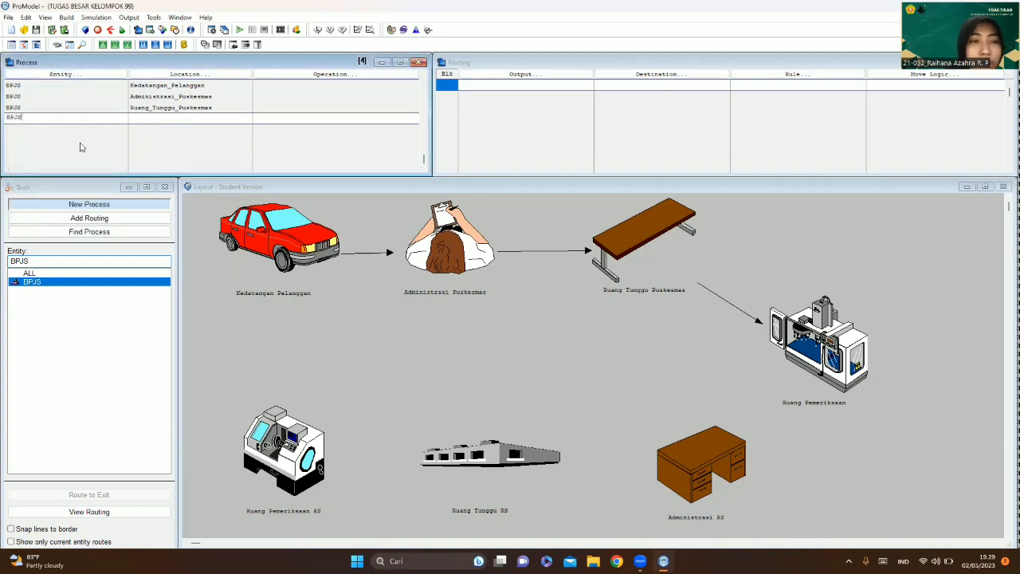
{"action": "left_click", "coordinate": [182, 77]}
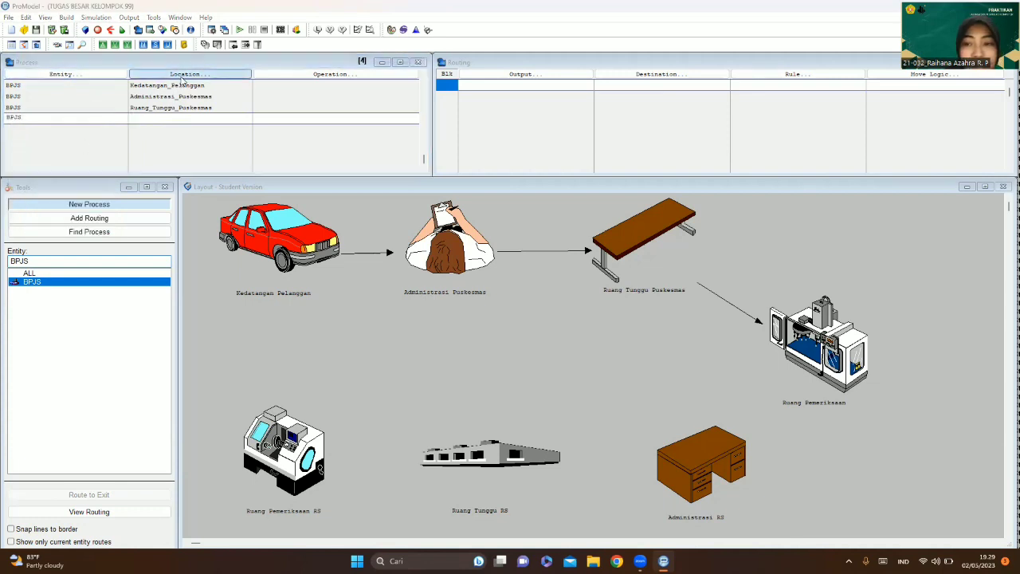
{"action": "double_click", "coordinate": [180, 173]}
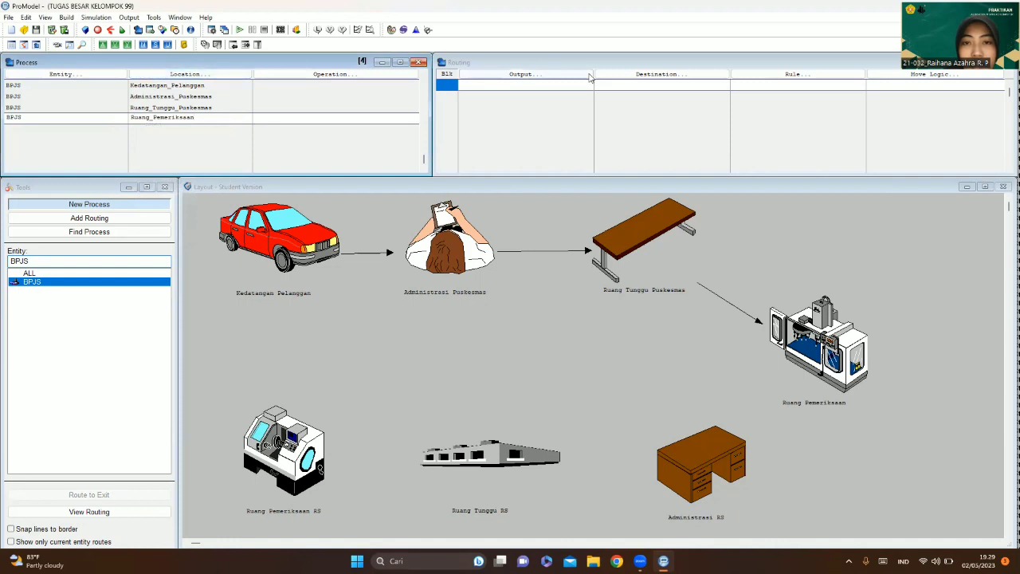
- Set Administrasi_RS as the routing destination for BPJS leaving Ruang_Pemeriksaan
{"action": "left_click", "coordinate": [619, 78]}
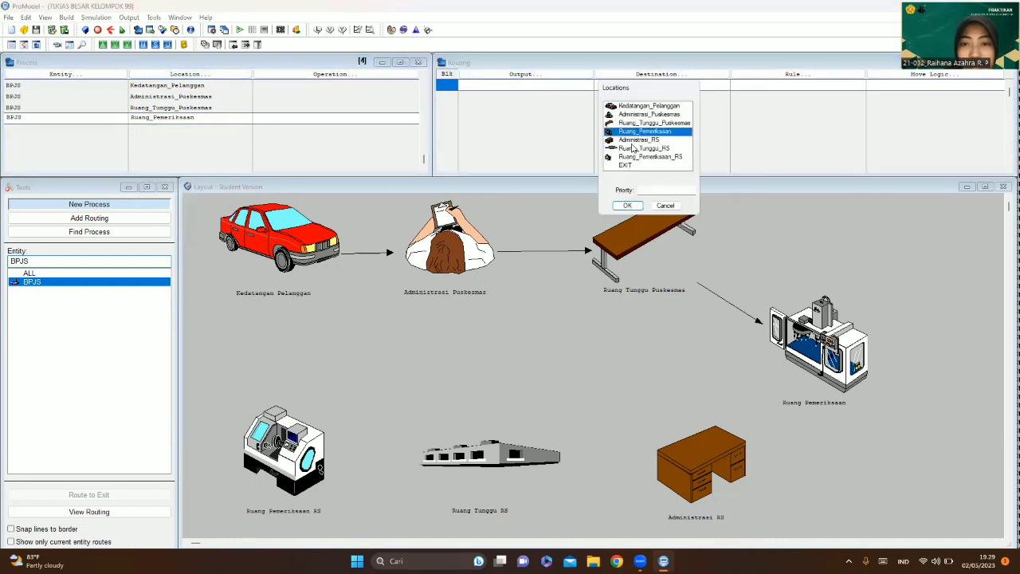
{"action": "left_click", "coordinate": [630, 141]}
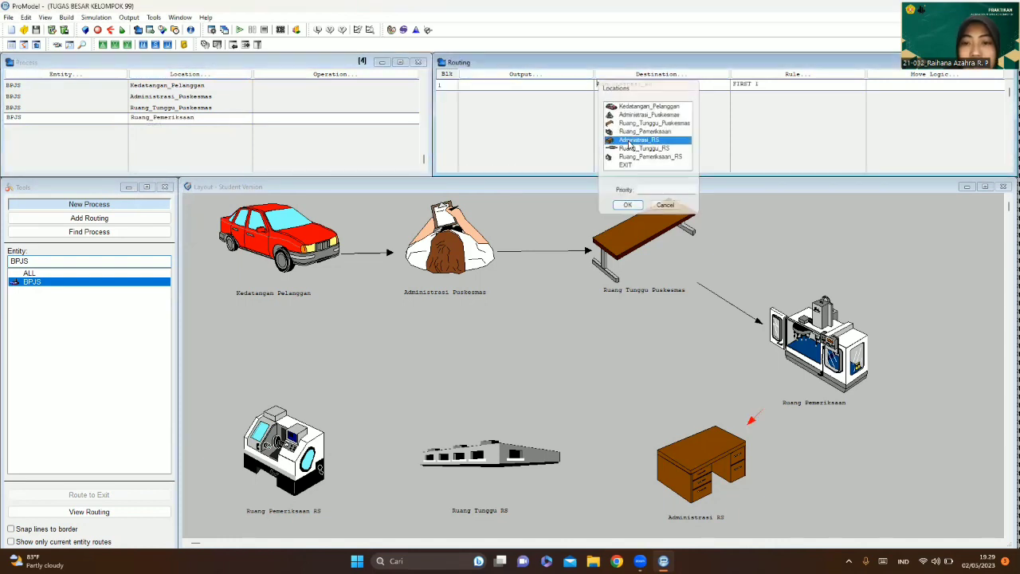
{"action": "double_click", "coordinate": [630, 141]}
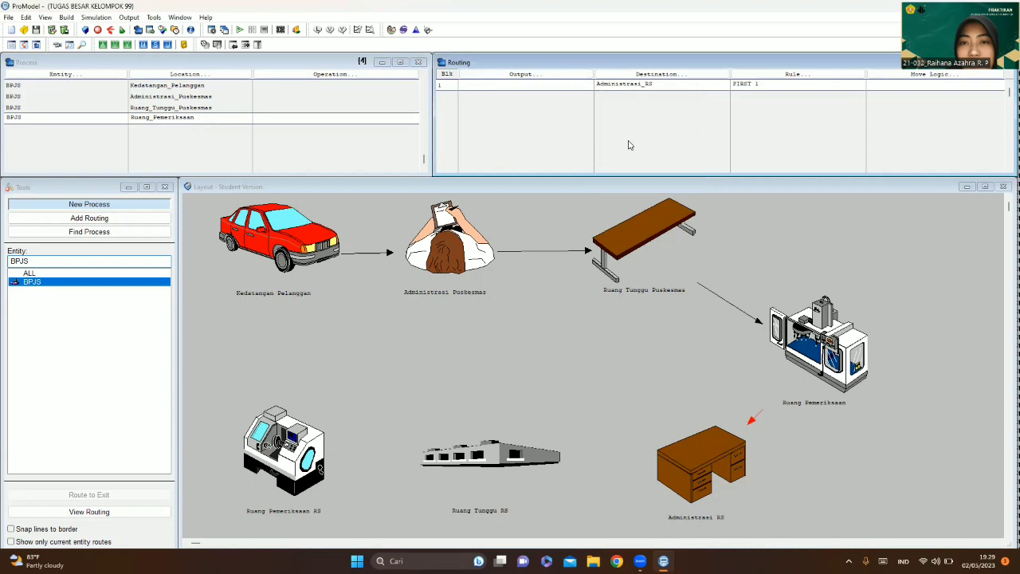
- Open the move logic of the routing to Administrasi_RS and enter 15, 12, 14, 7, 7, 9, 10, 4, 5, 7 in a new Stat::Fit data table
{"action": "left_click", "coordinate": [872, 76]}
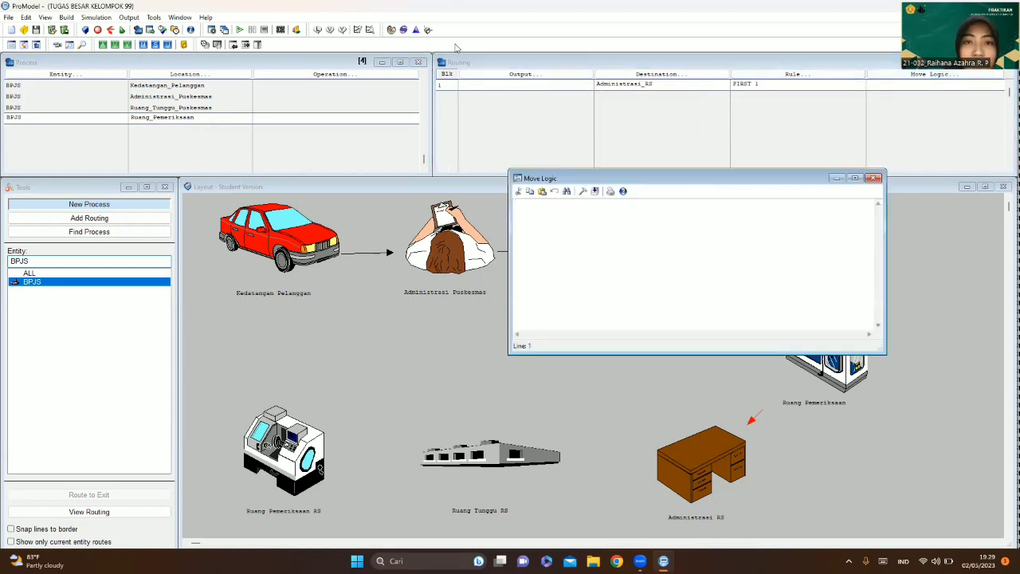
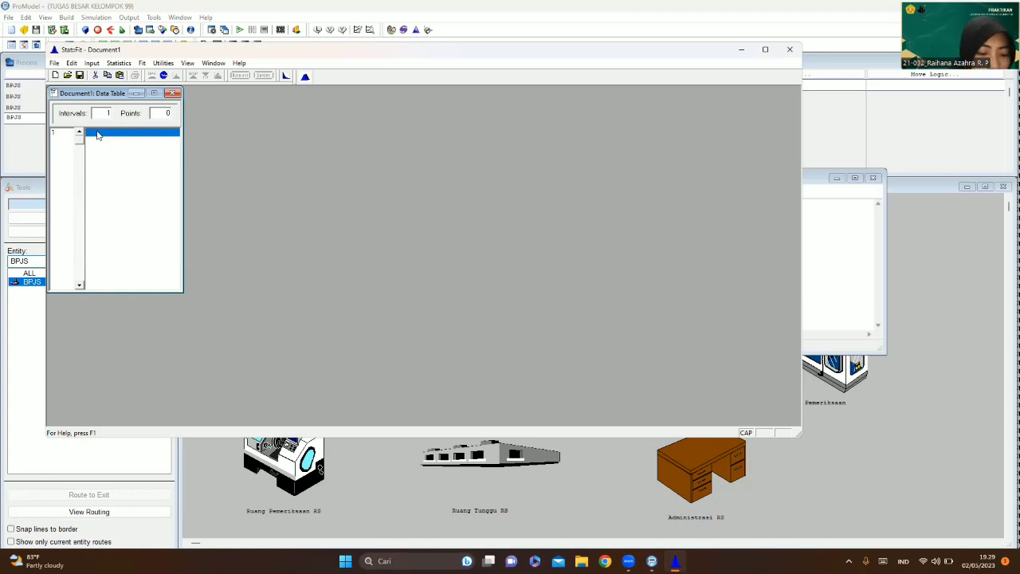
{"action": "type", "text": "15"}
{"action": "key", "text": "Return"}
{"action": "type", "text": "12"}
{"action": "key", "text": "Return"}
{"action": "type", "text": "14"}
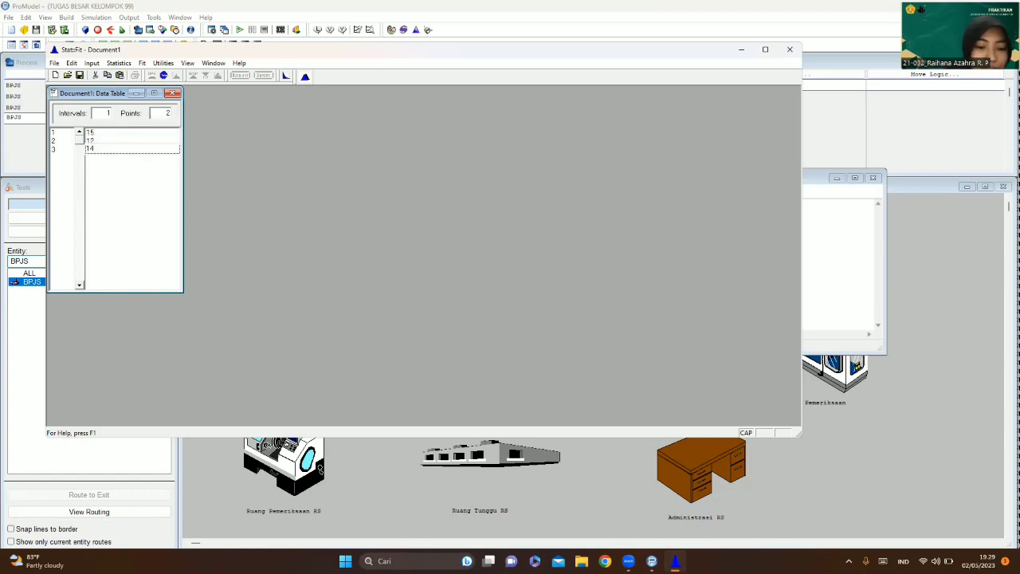
{"action": "key", "text": "Return"}
{"action": "type", "text": "7"}
{"action": "key", "text": "Return"}
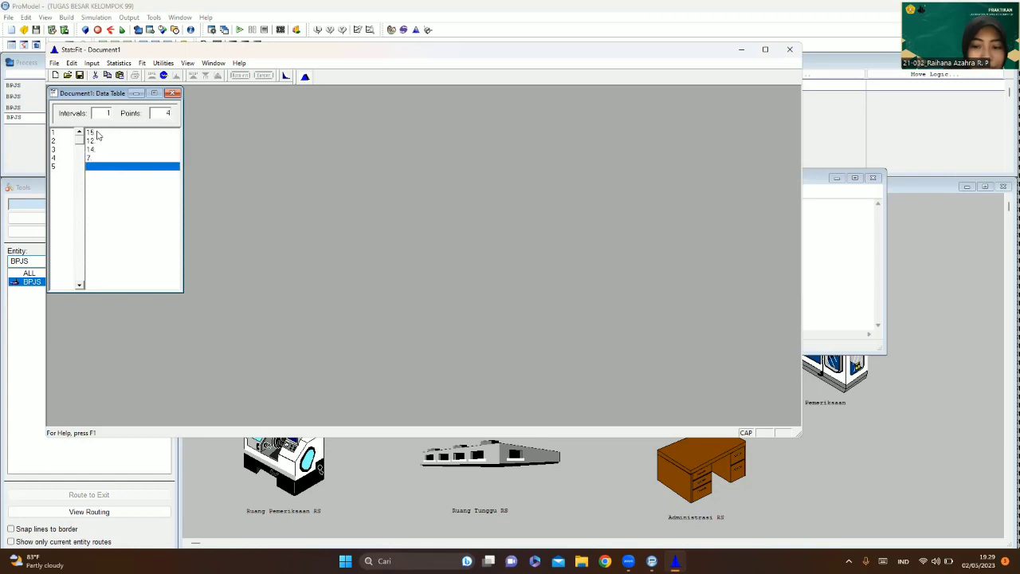
{"action": "type", "text": "7"}
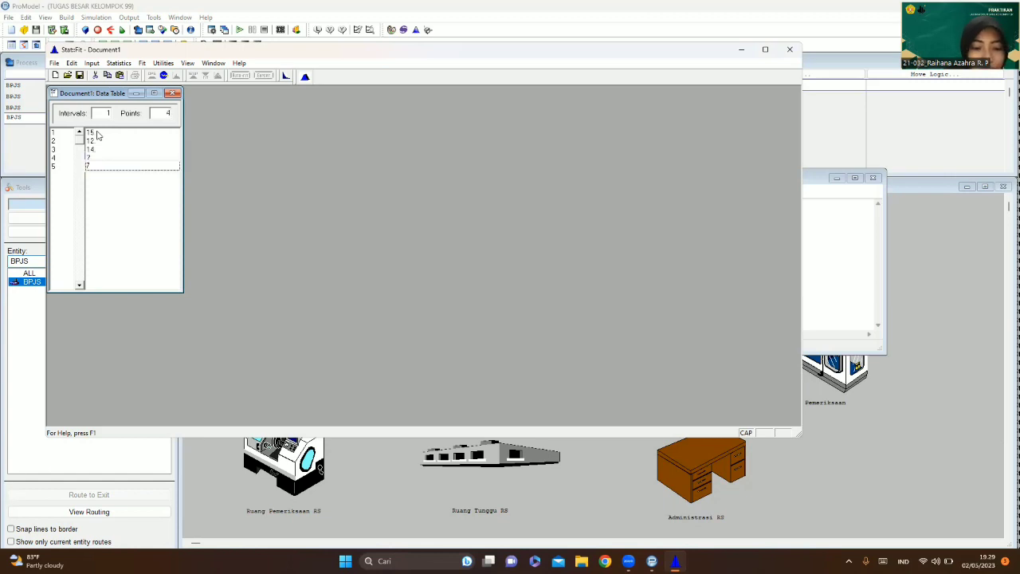
{"action": "key", "text": "Return"}
{"action": "type", "text": "9"}
{"action": "key", "text": "Return"}
{"action": "type", "text": "1"}
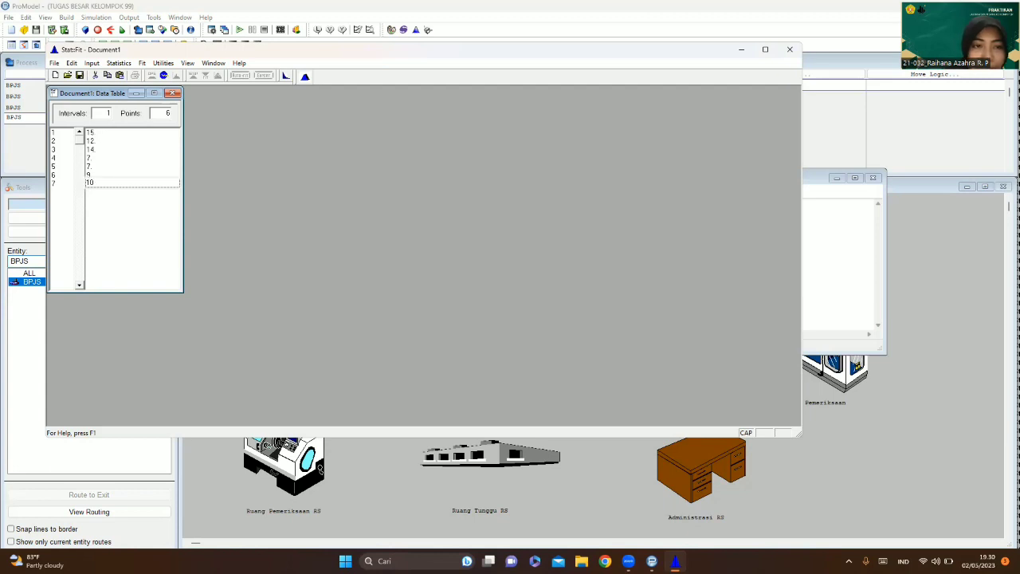
{"action": "type", "text": "0"}
{"action": "key", "text": "Return"}
{"action": "type", "text": "4"}
{"action": "key", "text": "Return"}
{"action": "type", "text": "5"}
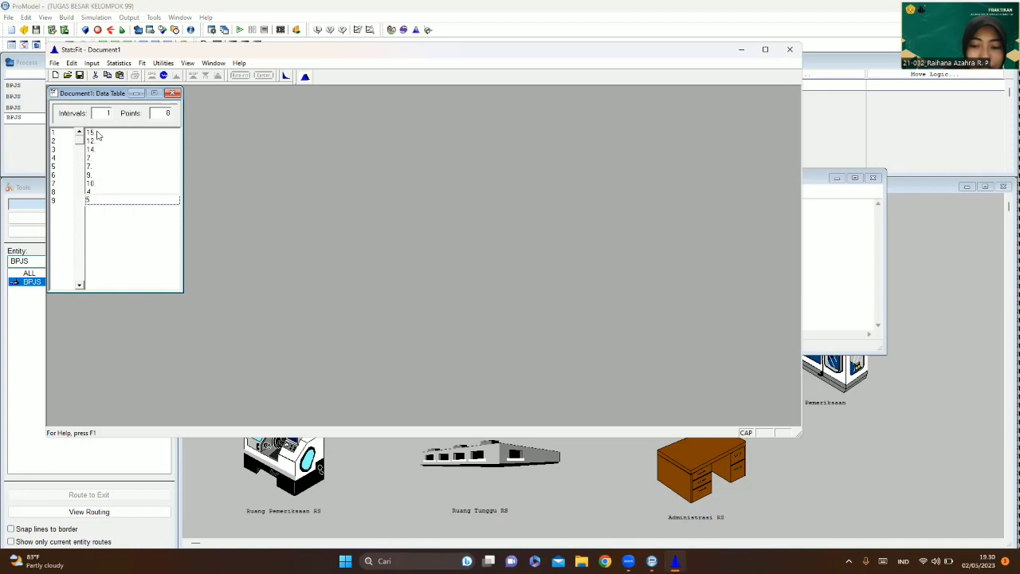
{"action": "key", "text": "Return"}
{"action": "type", "text": "7"}
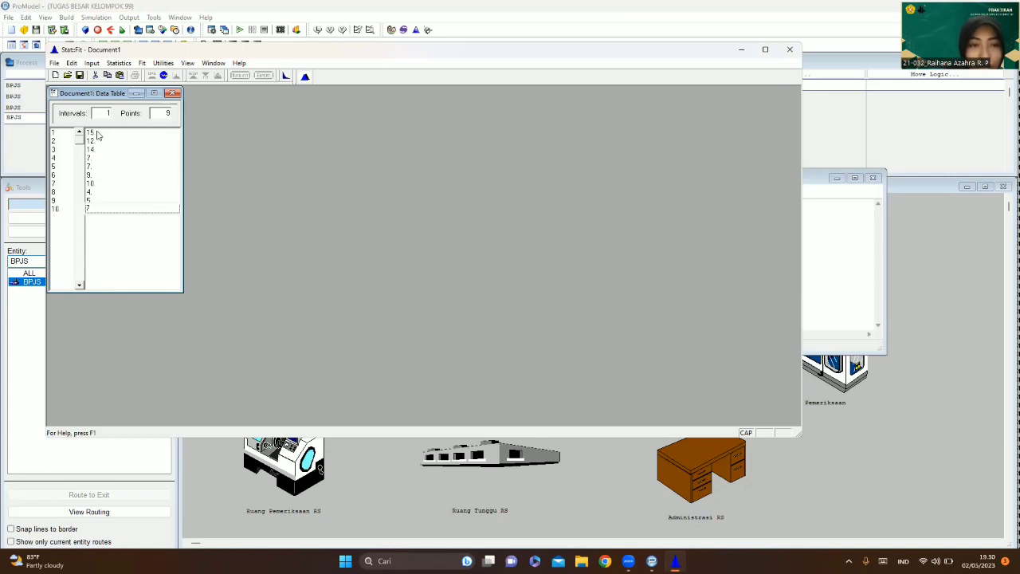
{"action": "key", "text": "Return"}
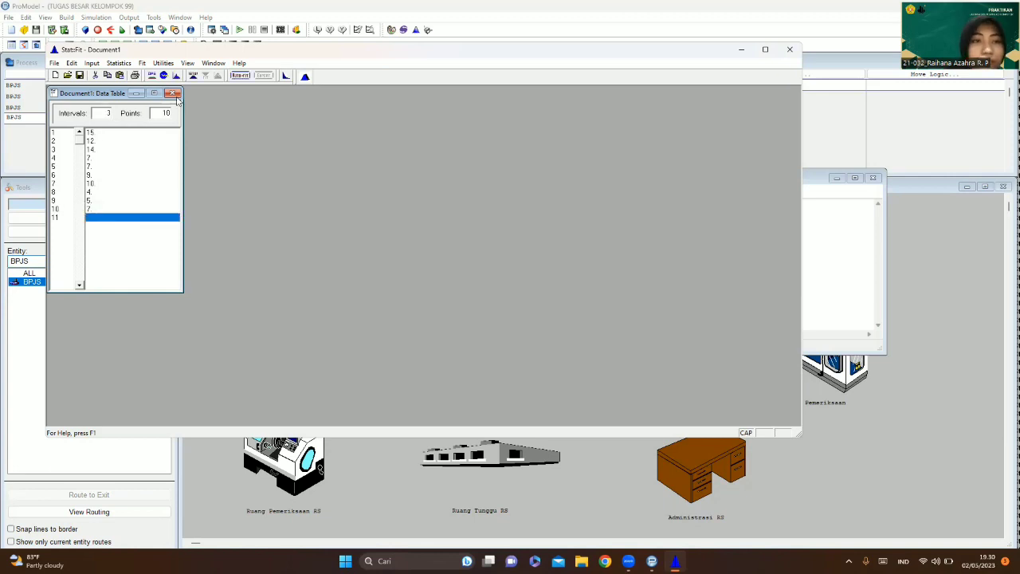
- Run Auto::Fit on the entered data using discrete distributions
{"action": "left_click", "coordinate": [239, 76]}
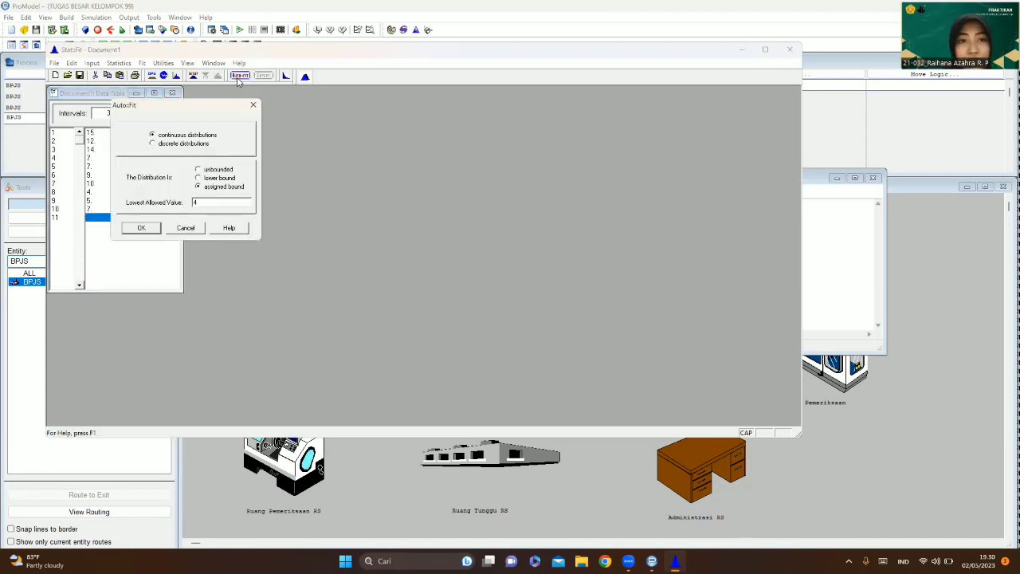
{"action": "left_click", "coordinate": [181, 145]}
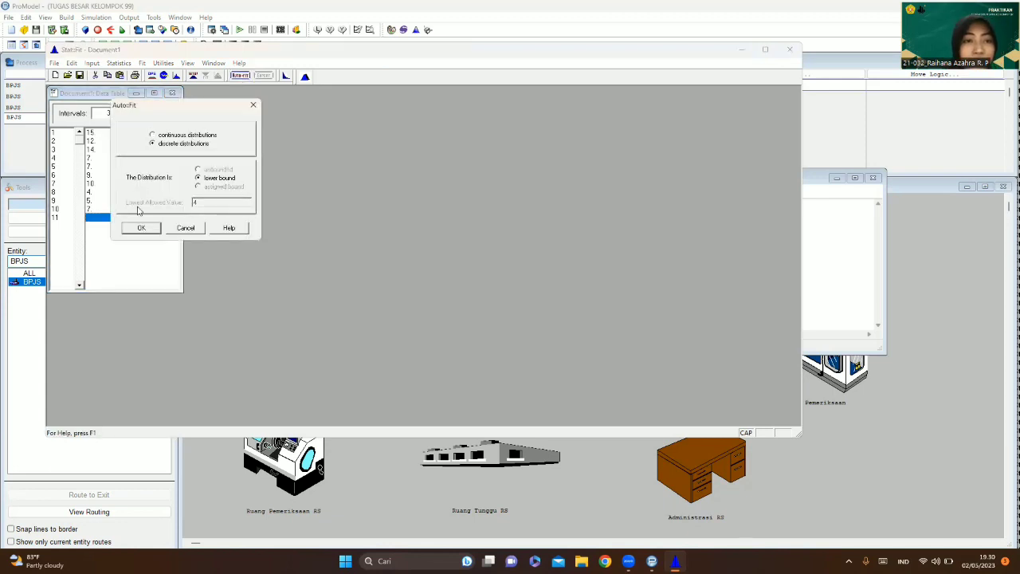
{"action": "left_click", "coordinate": [141, 228]}
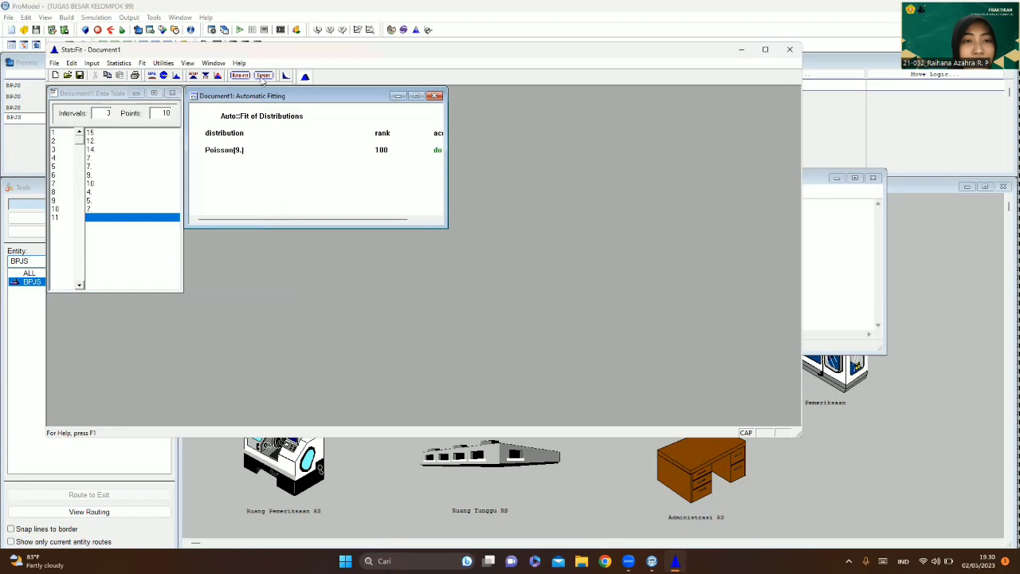
- Export the fitted Poisson distribution to the clipboard in ProModel format, and close Stat::Fit without saving the document
{"action": "left_click", "coordinate": [263, 75]}
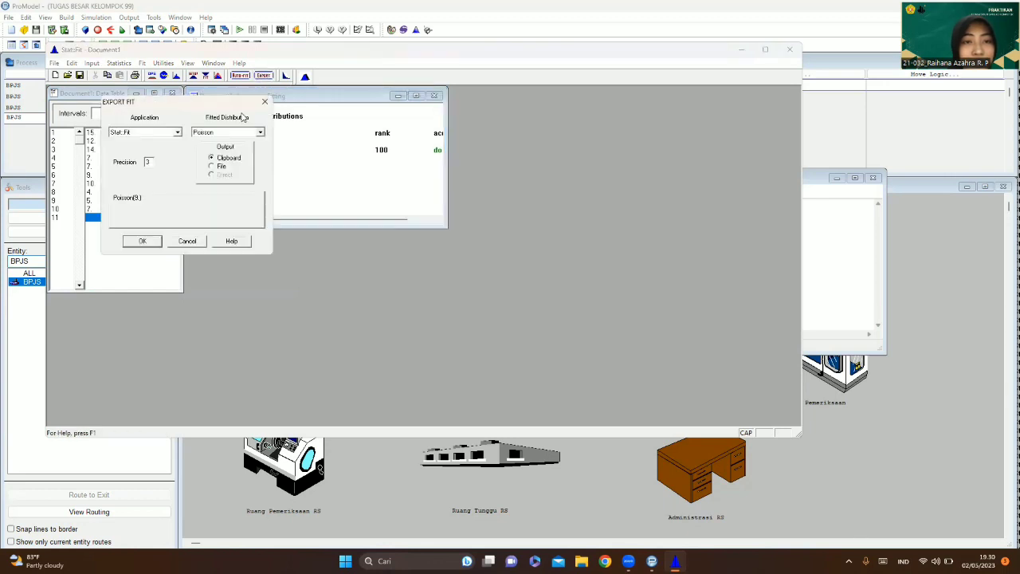
{"action": "left_click", "coordinate": [178, 132]}
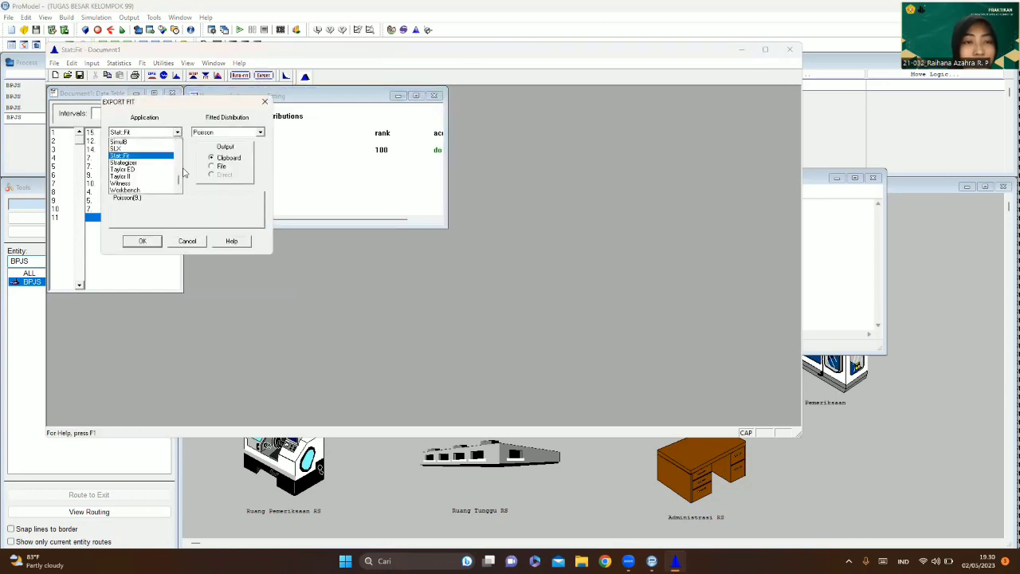
{"action": "scroll", "coordinate": [179, 183], "scroll_direction": "up", "scroll_amount": 3}
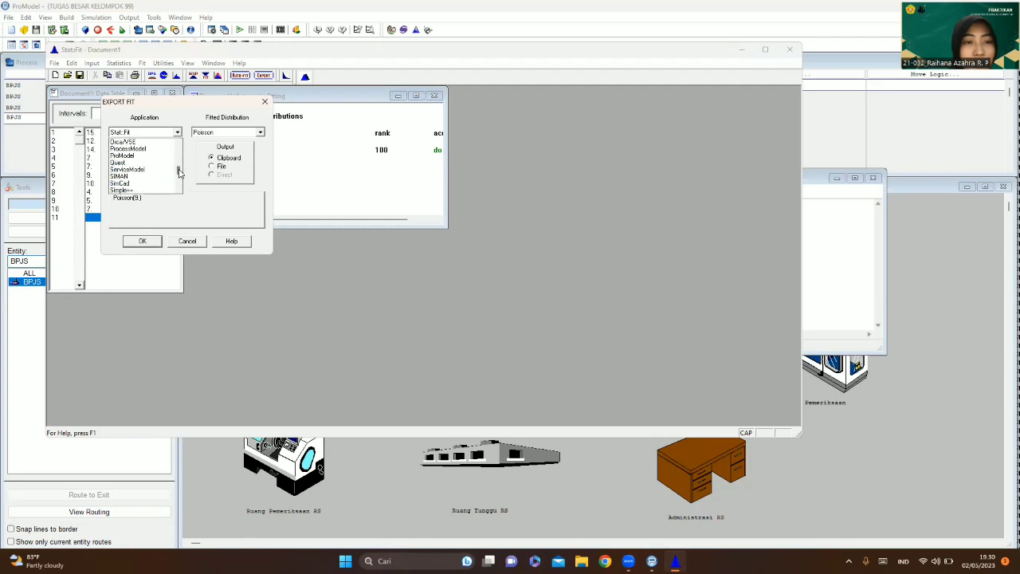
{"action": "left_click", "coordinate": [147, 162]}
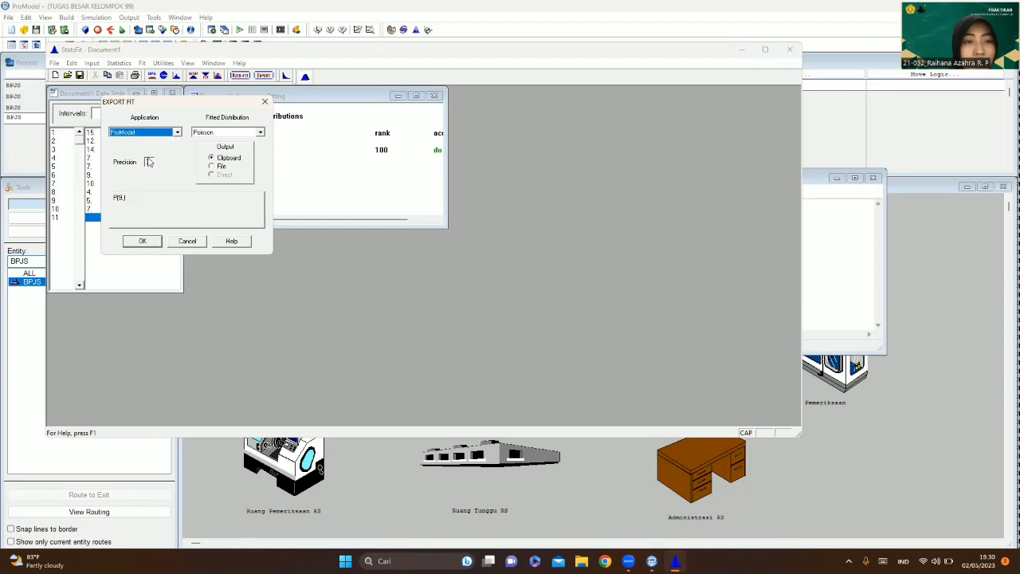
{"action": "left_click", "coordinate": [141, 241]}
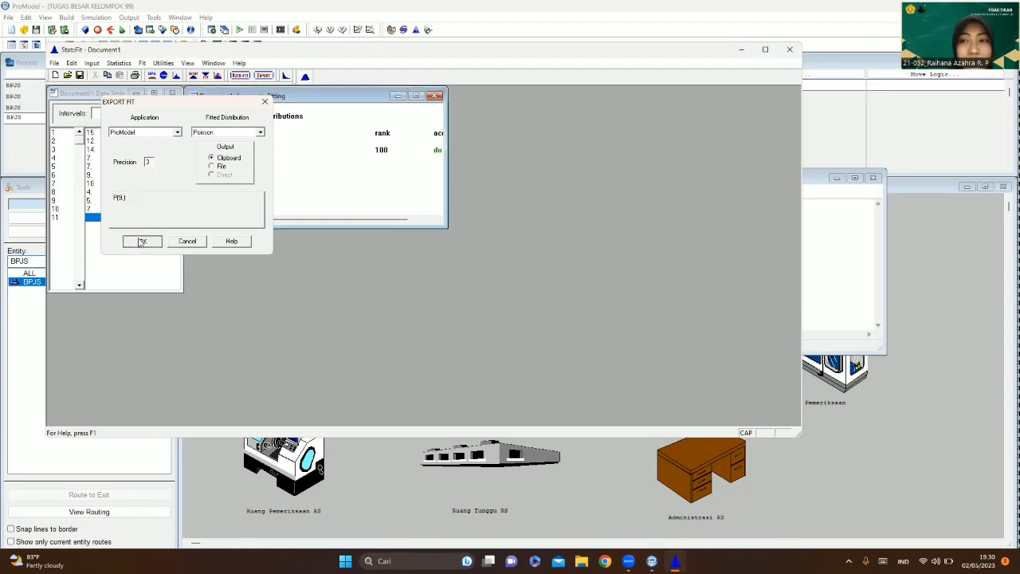
{"action": "left_click", "coordinate": [790, 51]}
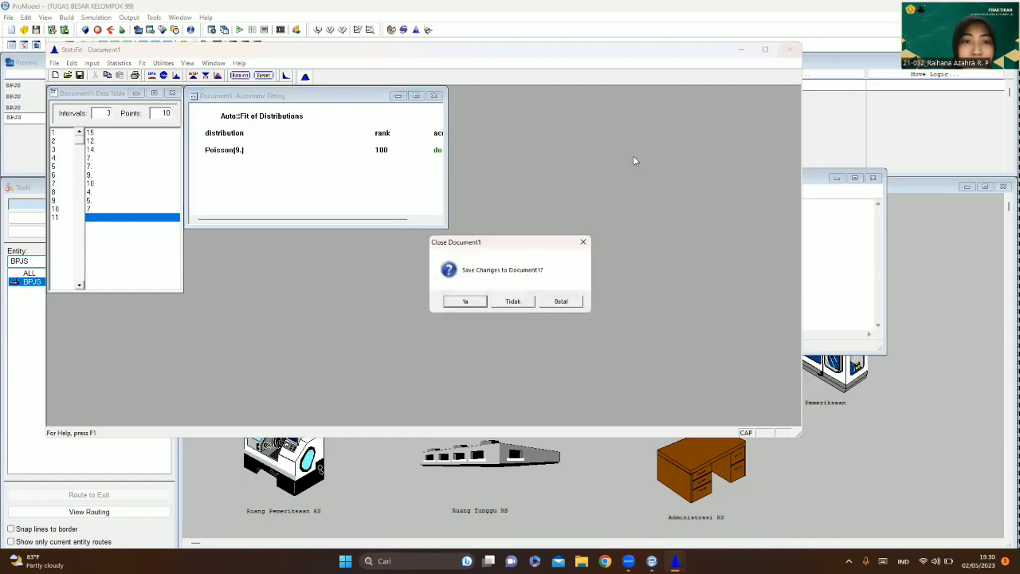
{"action": "left_click", "coordinate": [511, 304]}
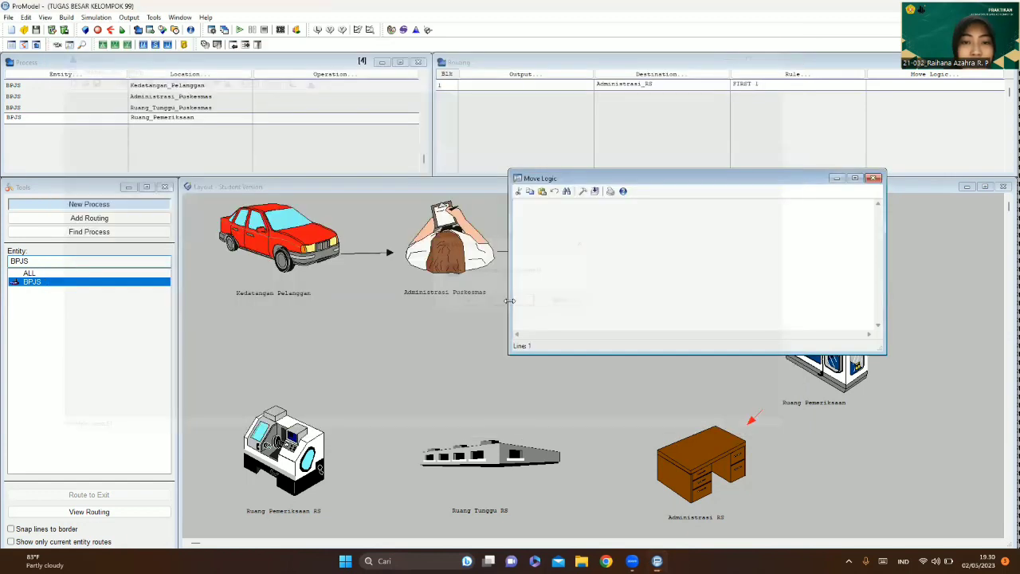
- Build the move logic MOVE FOR P(9.) for the routing to Administrasi_RS with the Logic Builder and close the editor
{"action": "left_click", "coordinate": [583, 192]}
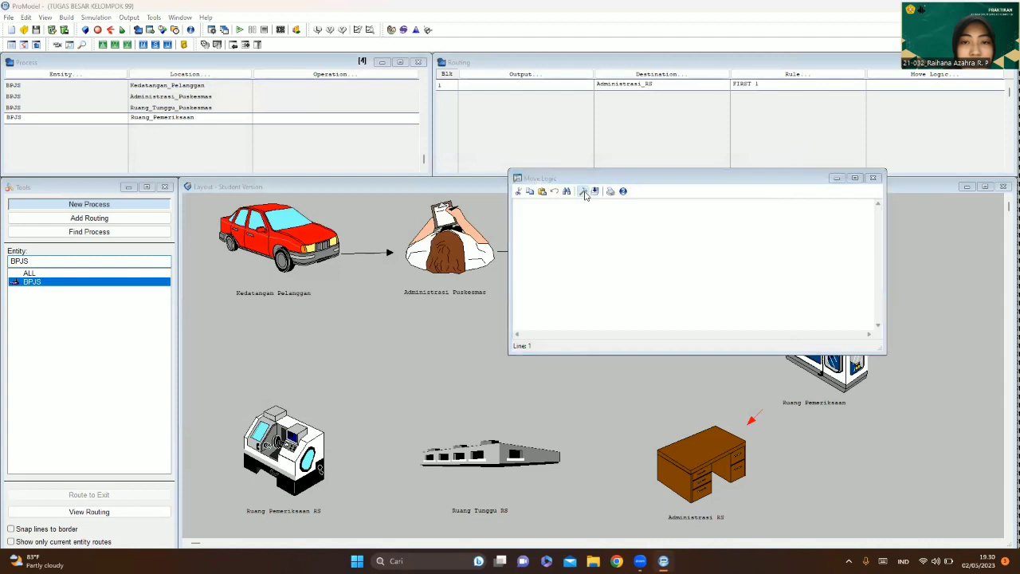
{"action": "type", "text": "P(9.)"}
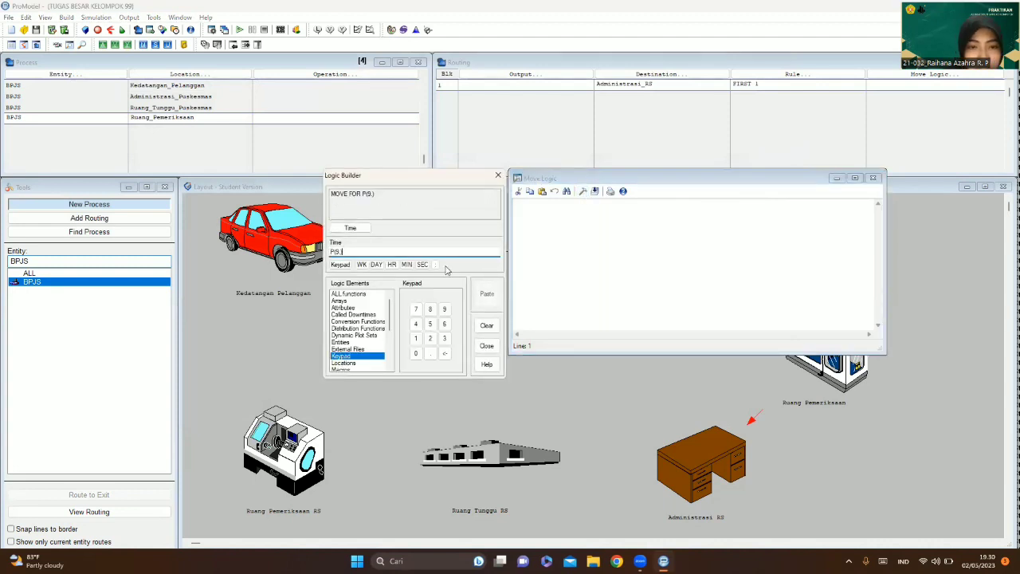
{"action": "left_click", "coordinate": [487, 294]}
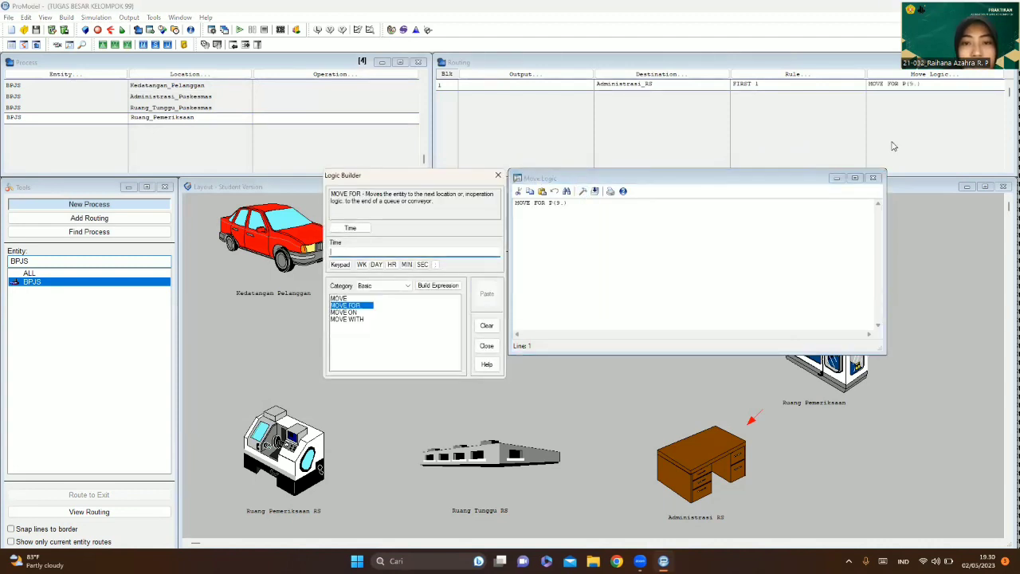
{"action": "left_click", "coordinate": [875, 178]}
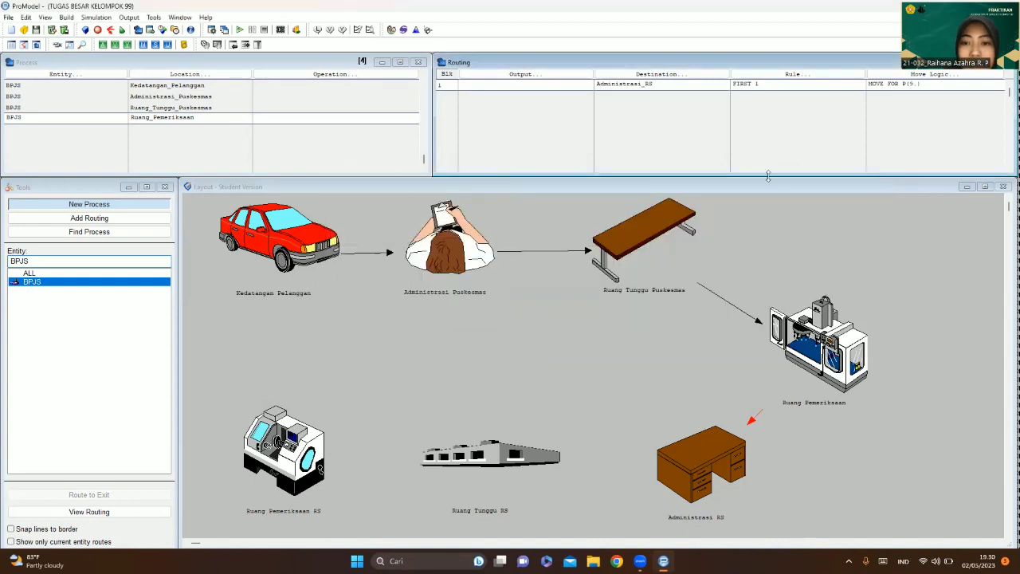
- Add a fifth process record for entity BPJS at location Administrasi_RS
{"action": "left_click", "coordinate": [106, 120]}
{"action": "key", "text": "Return"}
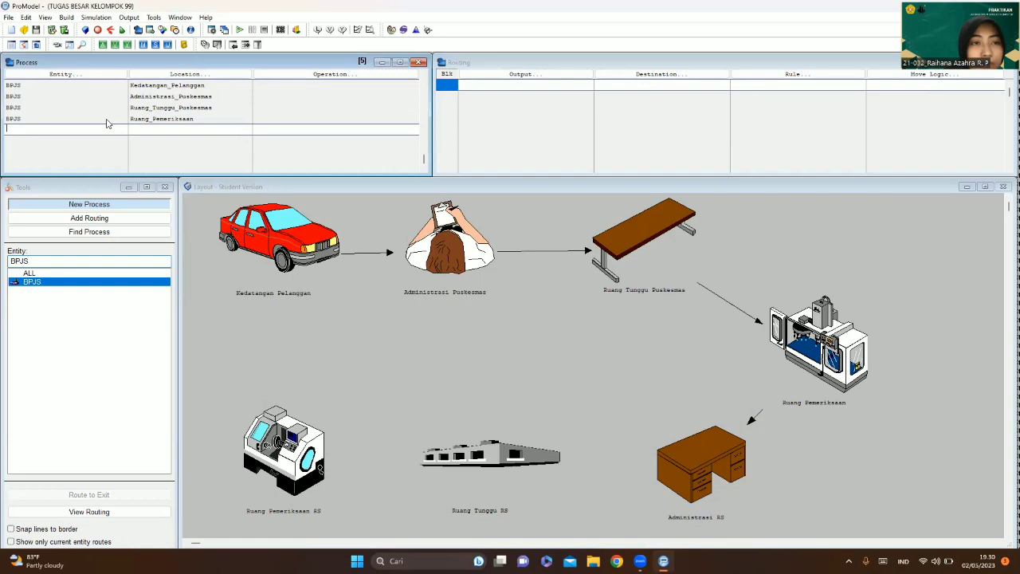
{"action": "left_click", "coordinate": [77, 78]}
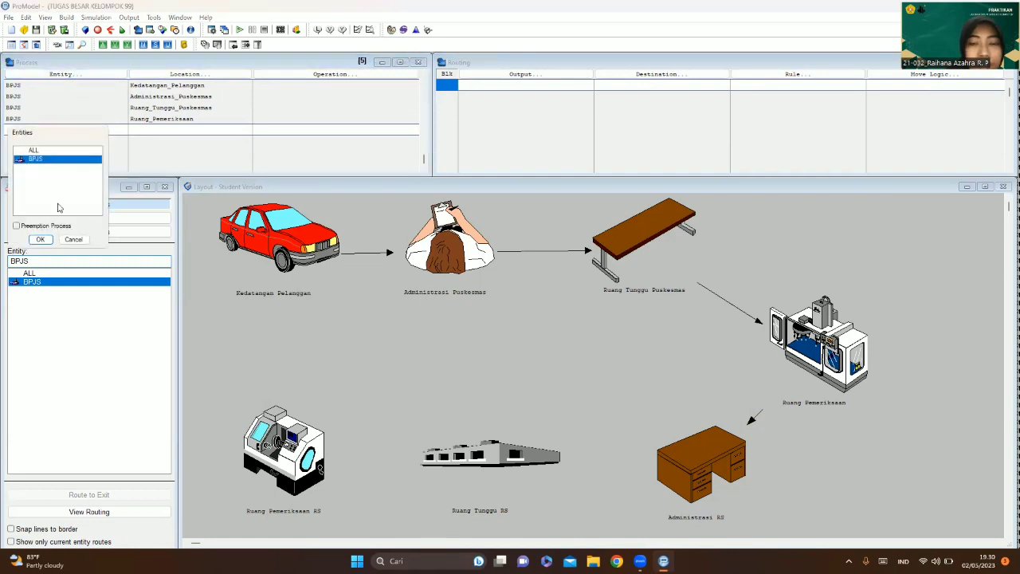
{"action": "key", "text": "Return"}
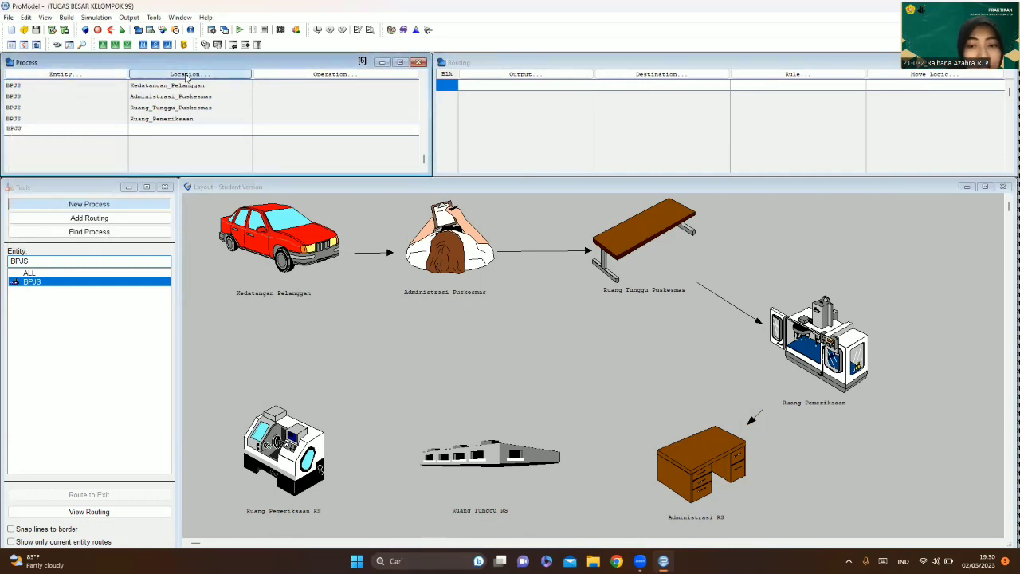
{"action": "left_click", "coordinate": [186, 75]}
{"action": "key", "text": "Return"}
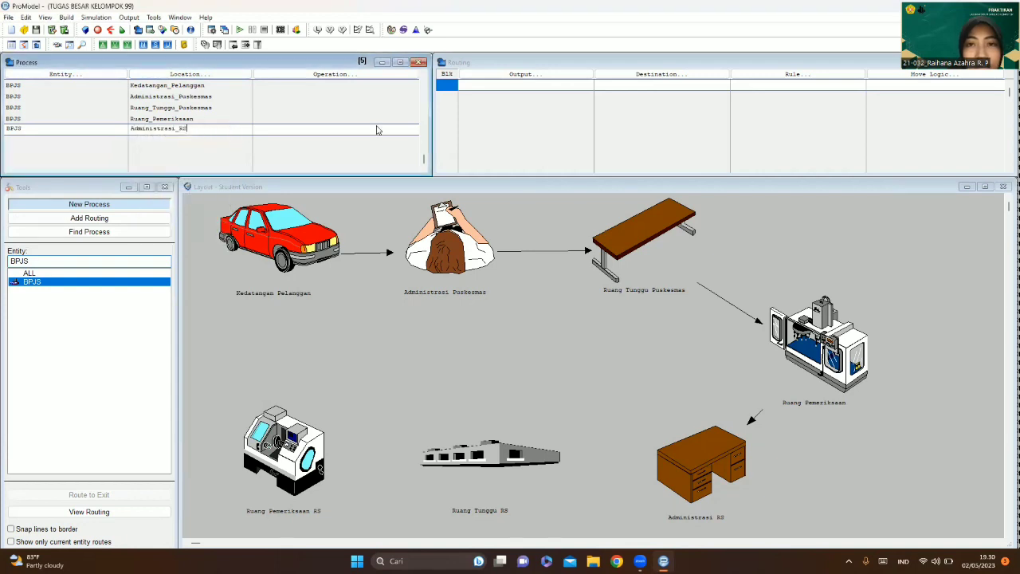
- Set Ruang_Tunggu_RS as the routing destination for BPJS leaving Administrasi_RS
{"action": "left_click", "coordinate": [663, 75]}
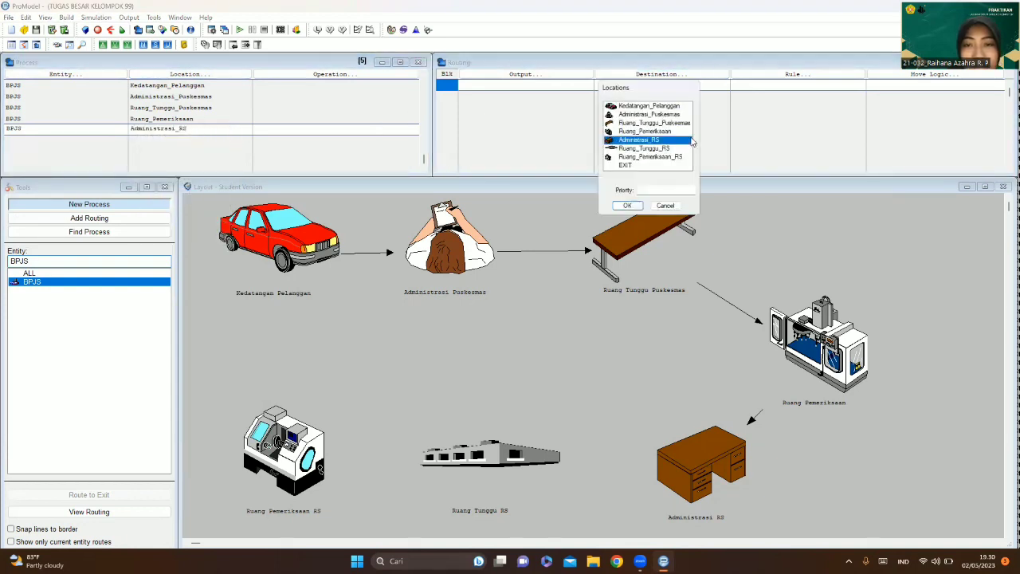
{"action": "left_click", "coordinate": [668, 149]}
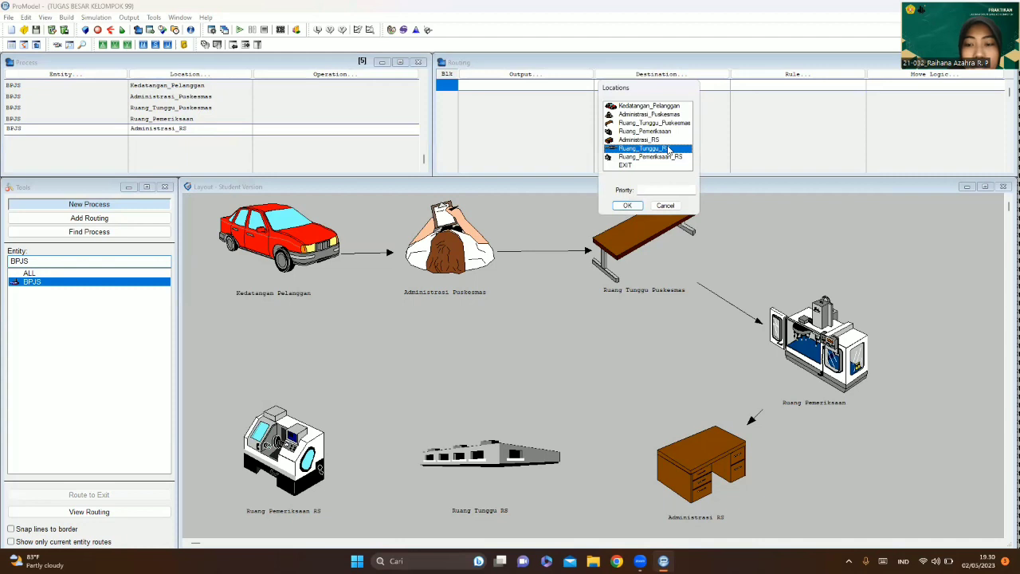
{"action": "double_click", "coordinate": [668, 150]}
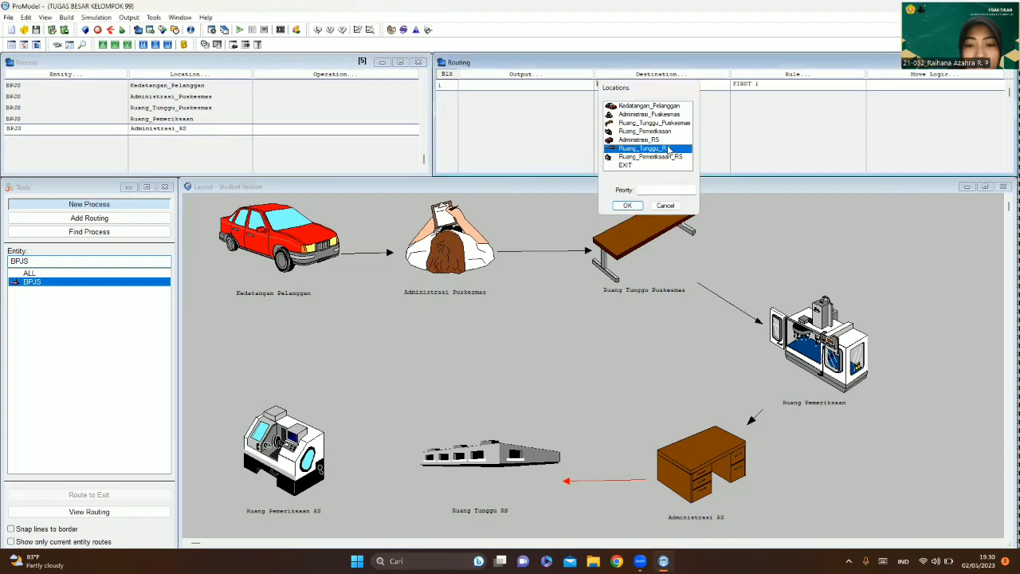
- Open the move logic for the routing to Ruang_Tunggu_RS and enter 14, 13, 12, 16, 16, 14, 18, 14, 7 and 35 in a Stat::Fit data table
{"action": "left_click", "coordinate": [893, 75]}
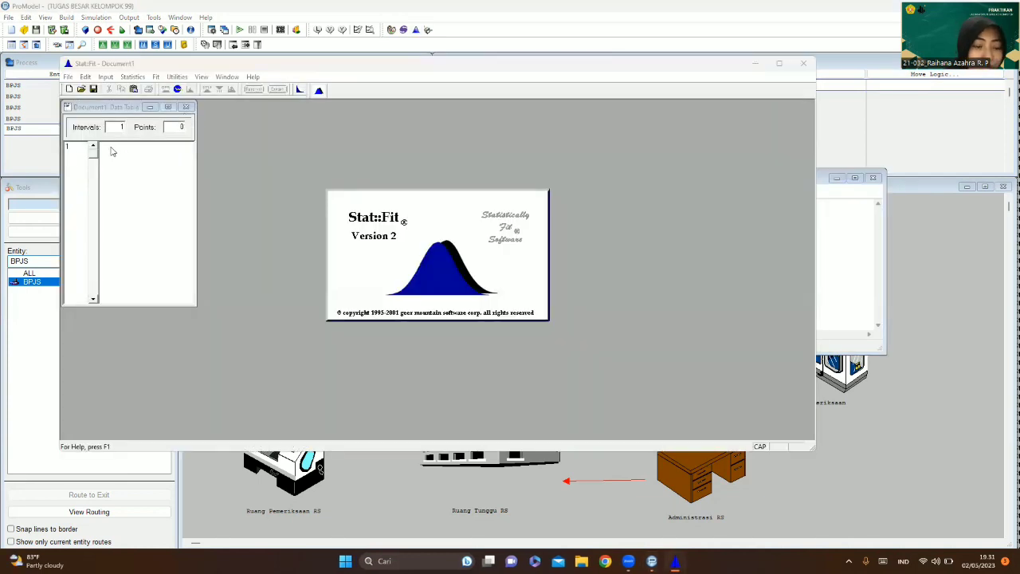
{"action": "left_click", "coordinate": [111, 148]}
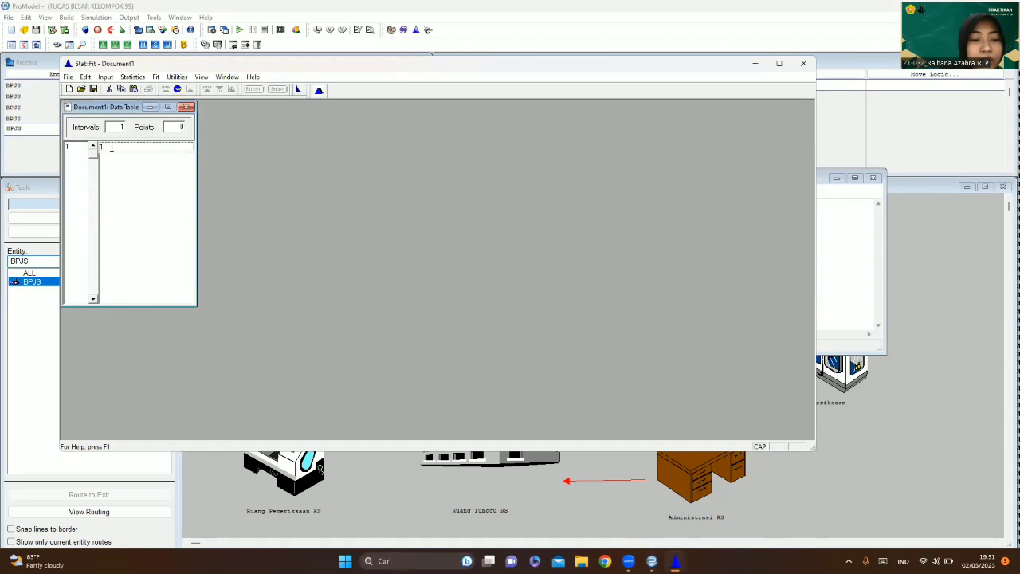
{"action": "type", "text": "14"}
{"action": "key", "text": "Return"}
{"action": "type", "text": "13"}
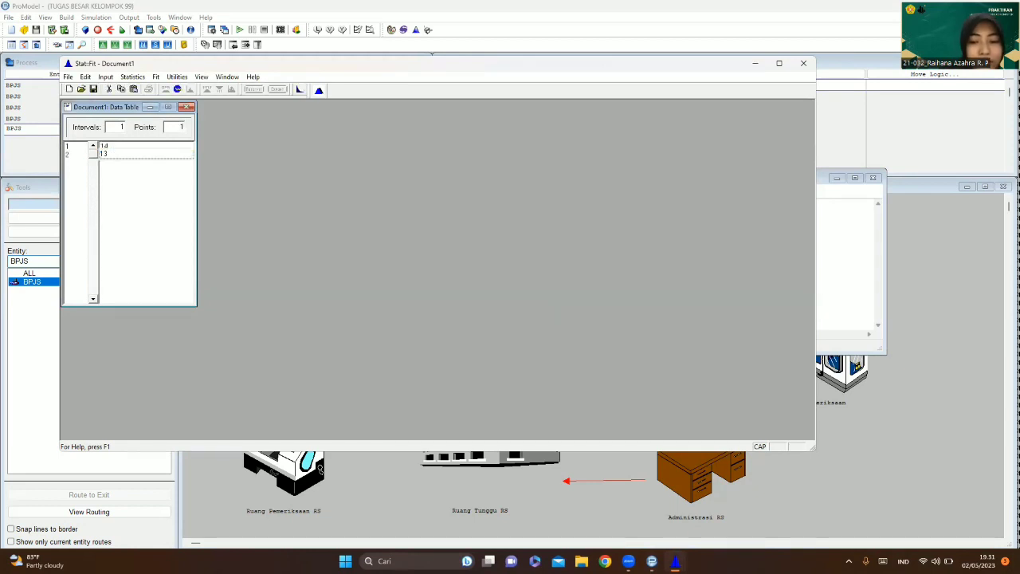
{"action": "key", "text": "Return"}
{"action": "type", "text": "12"}
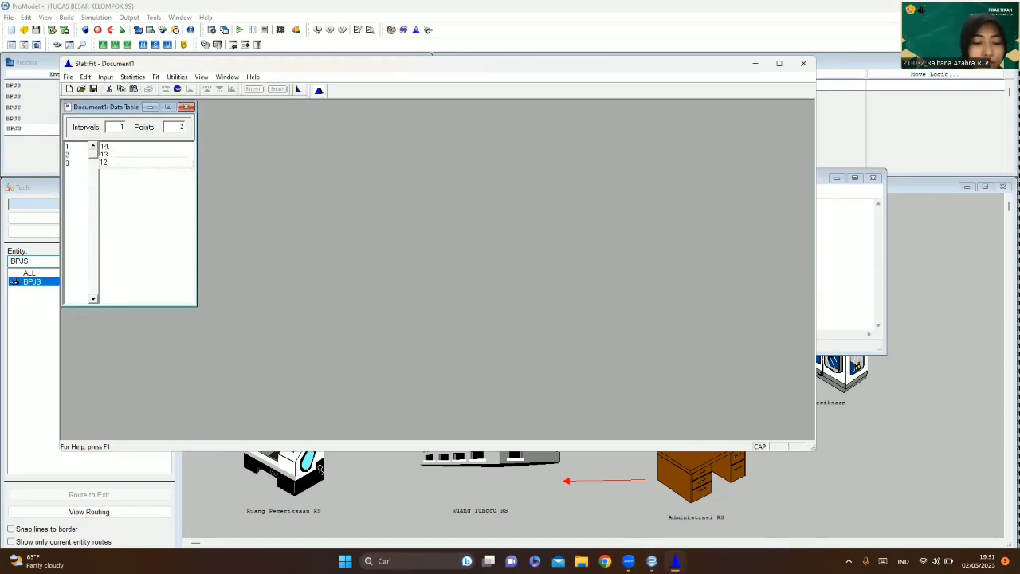
{"action": "key", "text": "Return"}
{"action": "type", "text": "1"}
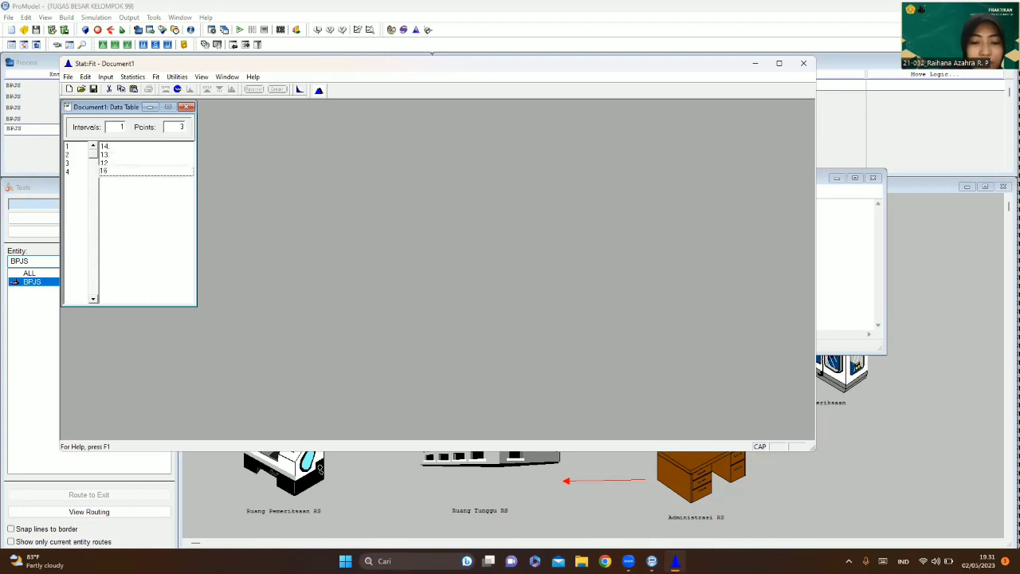
{"action": "type", "text": "6"}
{"action": "key", "text": "Return"}
{"action": "type", "text": "16"}
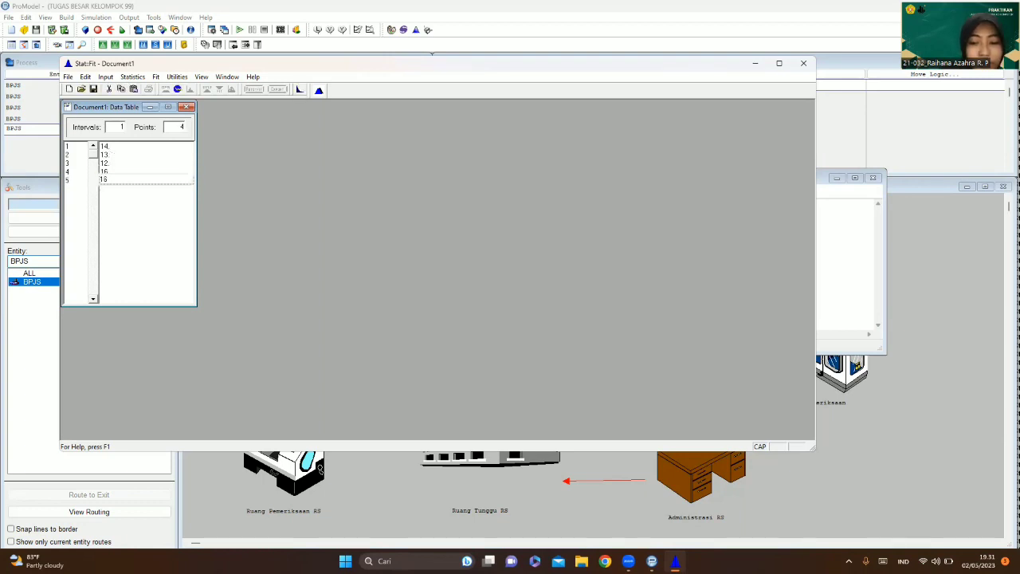
{"action": "key", "text": "Return"}
{"action": "type", "text": "1"}
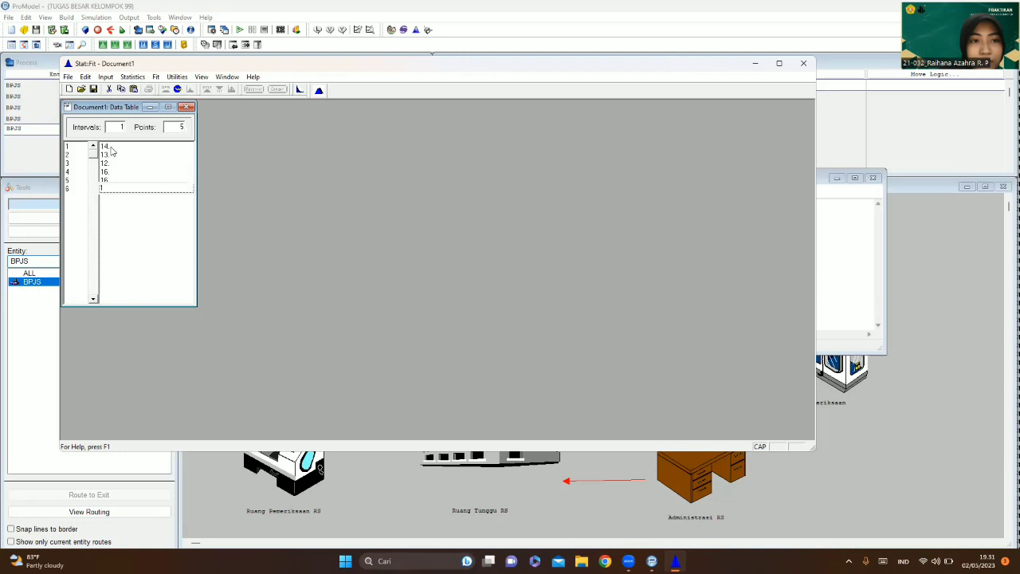
{"action": "type", "text": "4"}
{"action": "key", "text": "Return"}
{"action": "type", "text": "18"}
{"action": "key", "text": "Return"}
{"action": "type", "text": "1"}
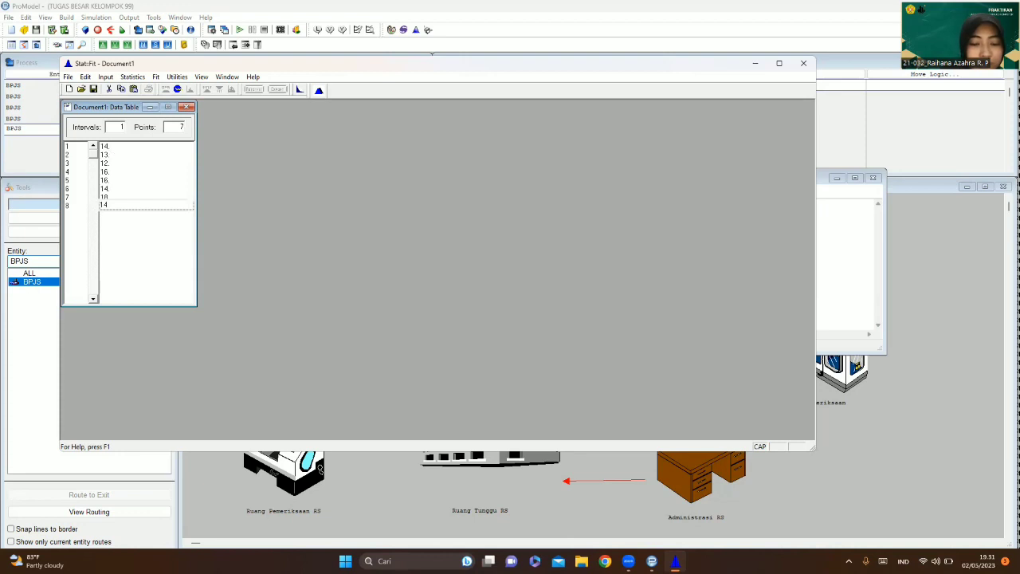
{"action": "type", "text": "4"}
{"action": "key", "text": "Return"}
{"action": "type", "text": "7"}
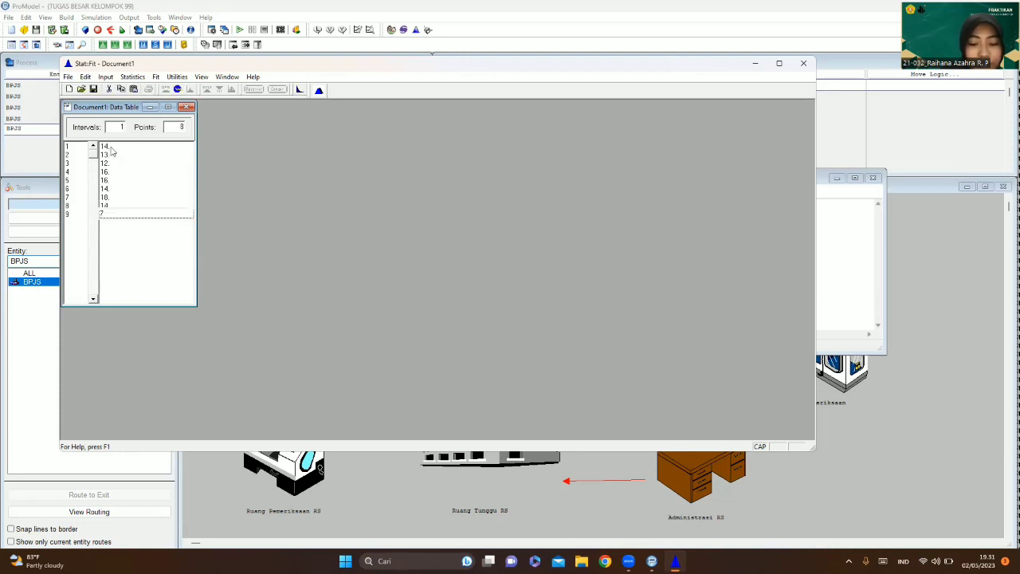
{"action": "key", "text": "Return"}
{"action": "type", "text": "35"}
{"action": "key", "text": "Return"}
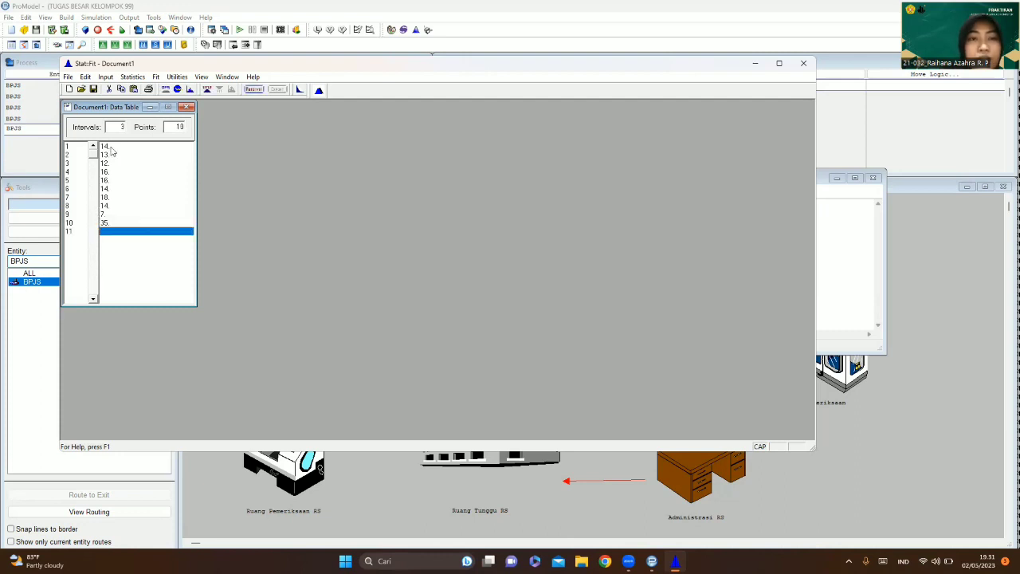
- Run Auto::Fit on the entered data using discrete distributions with a lower bound
{"action": "left_click", "coordinate": [252, 90]}
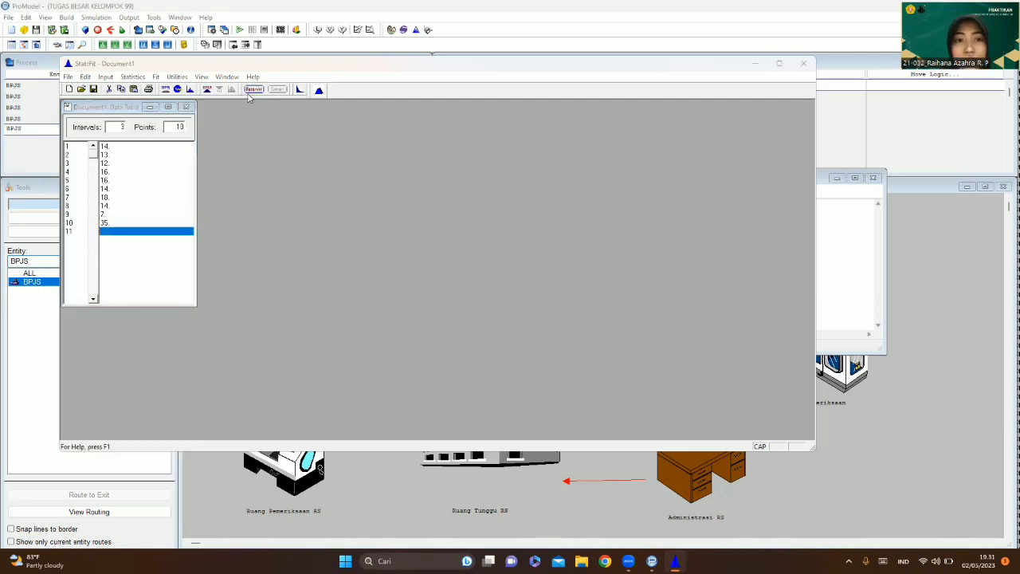
{"action": "left_click", "coordinate": [190, 158]}
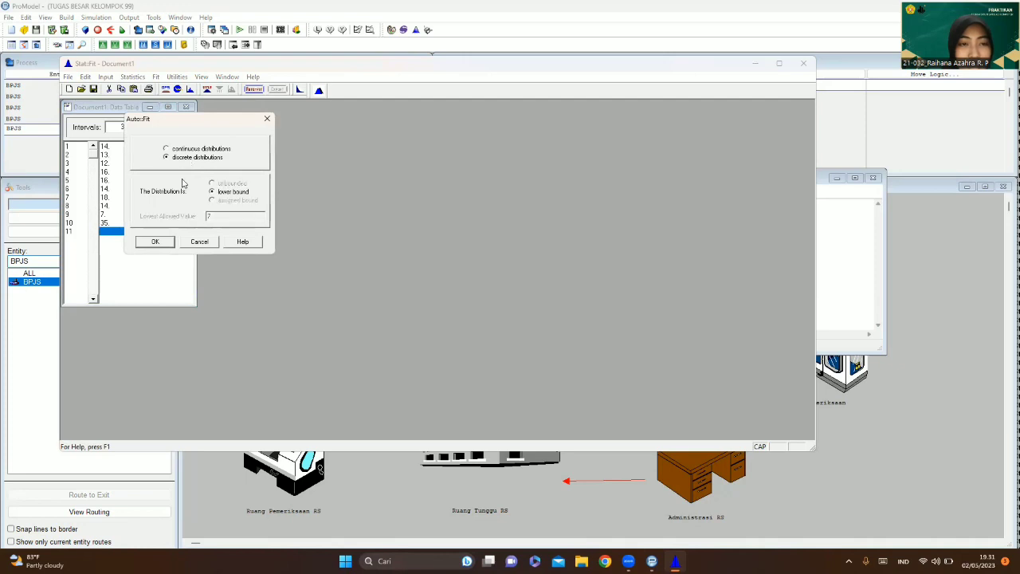
{"action": "left_click", "coordinate": [156, 243]}
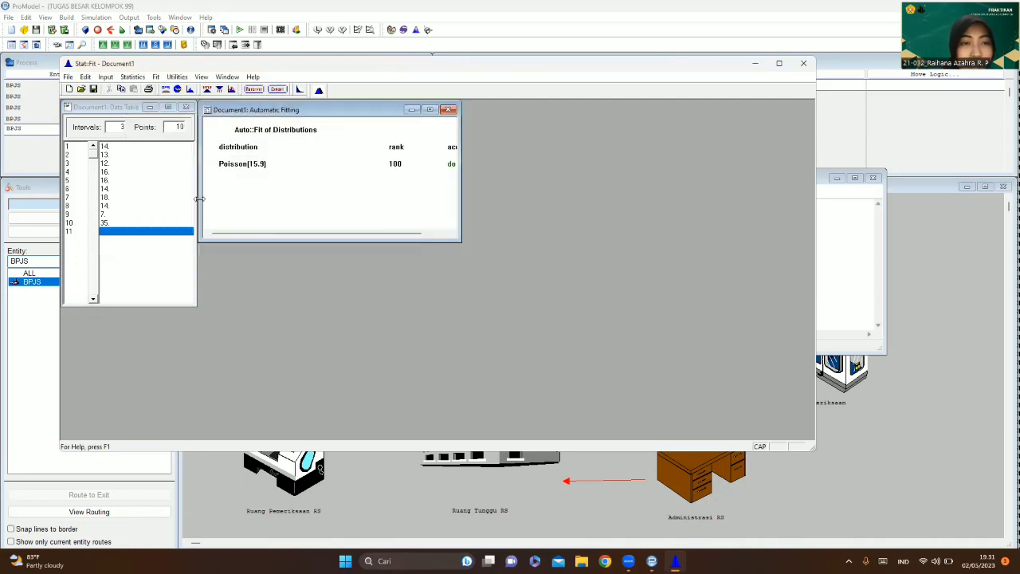
- Export the fitted Poisson distribution to the clipboard in ProModel format, and exit Stat::Fit without saving Document1
{"action": "left_click", "coordinate": [276, 90]}
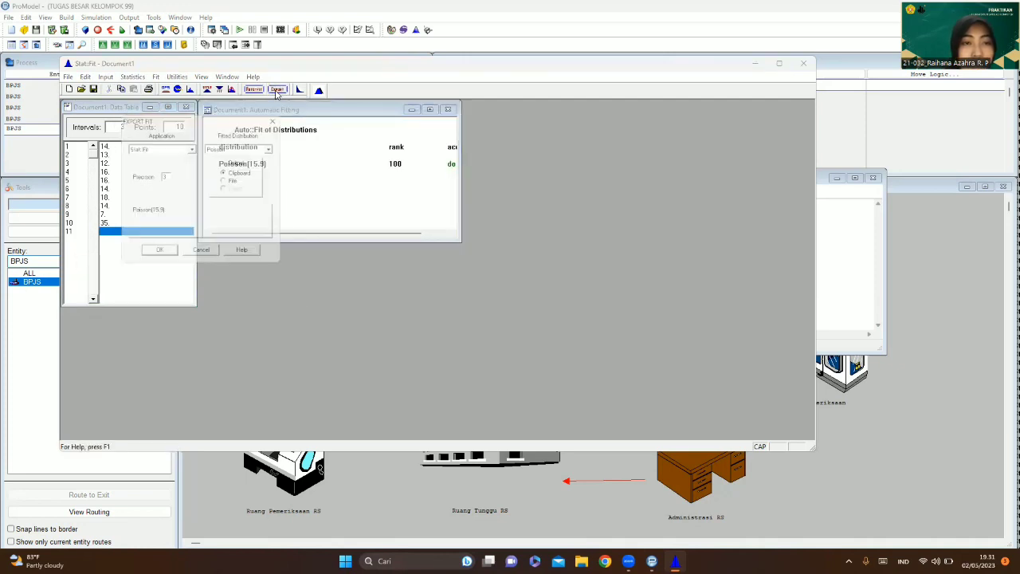
{"action": "left_click", "coordinate": [191, 148]}
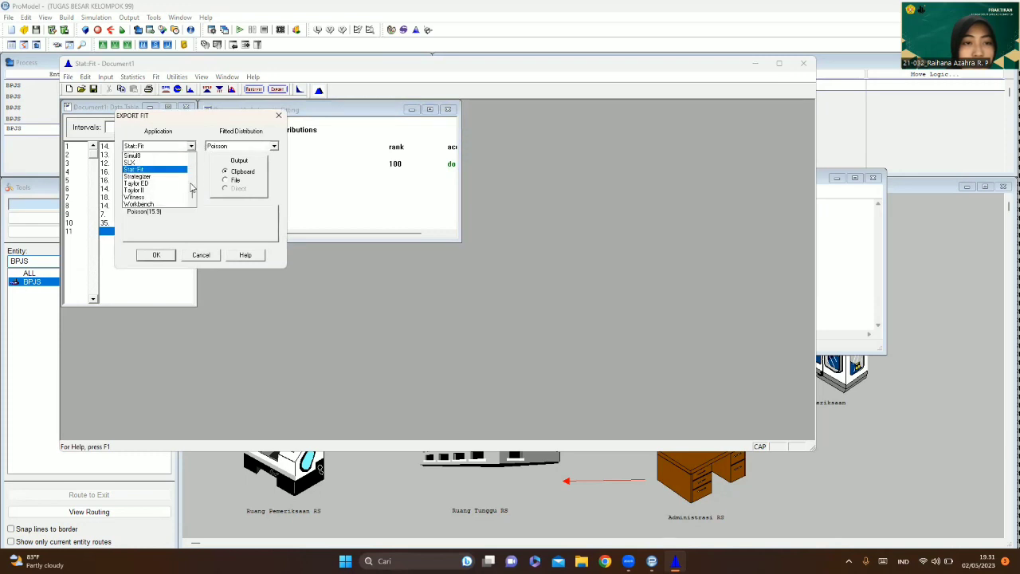
{"action": "left_click_drag", "start_coordinate": [192, 193], "coordinate": [191, 180]}
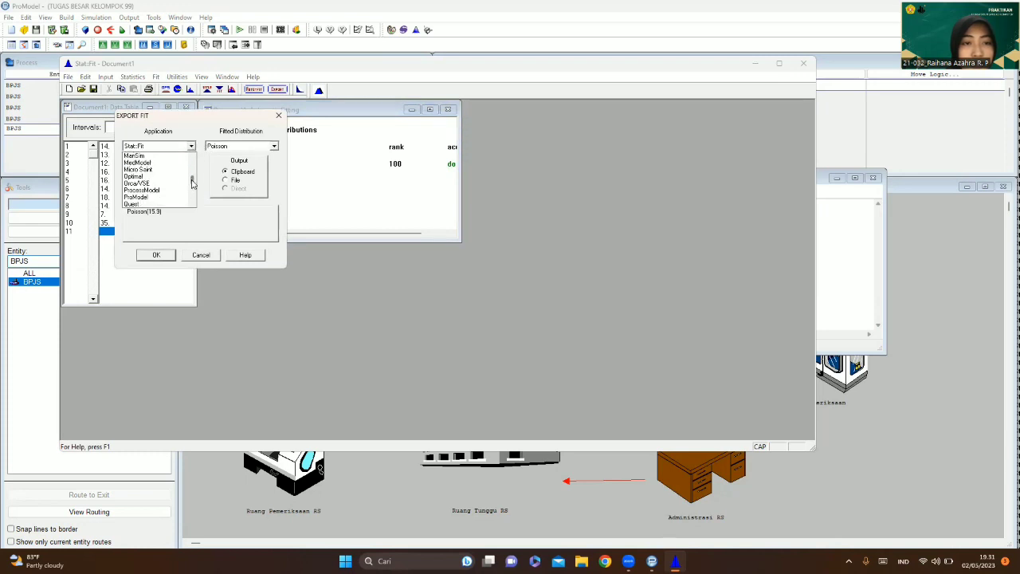
{"action": "left_click", "coordinate": [165, 198]}
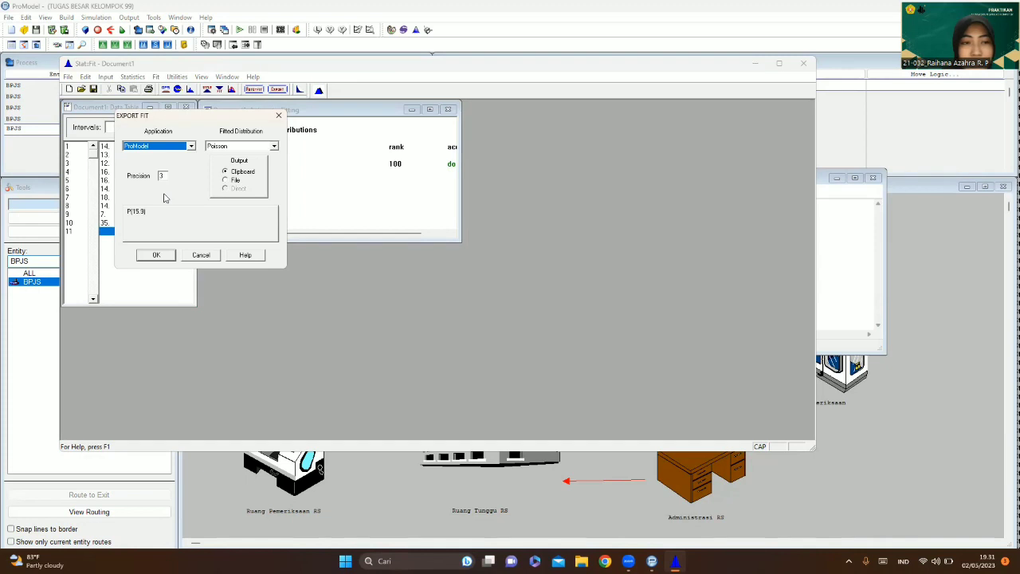
{"action": "key", "text": "Return"}
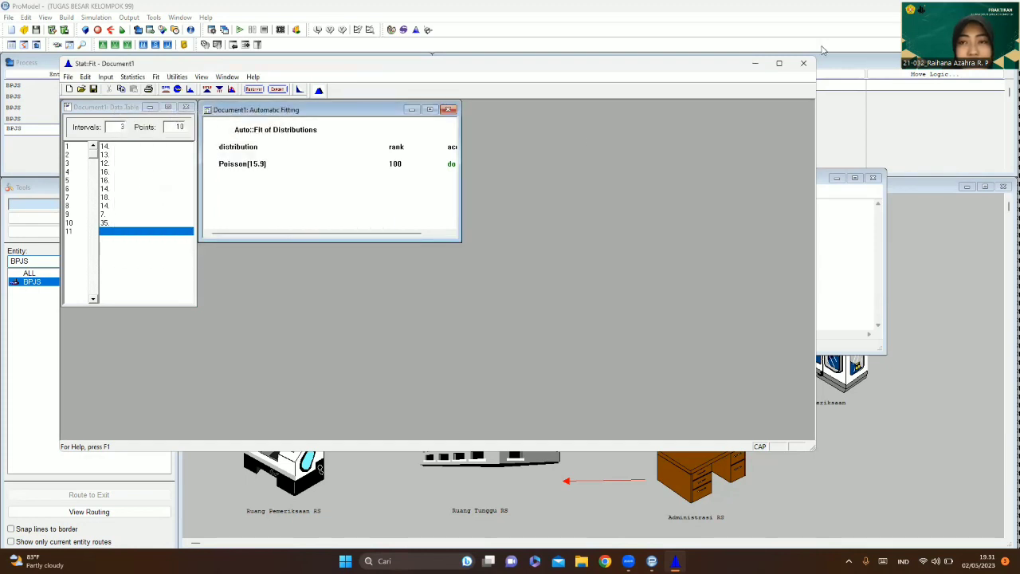
{"action": "left_click", "coordinate": [803, 63]}
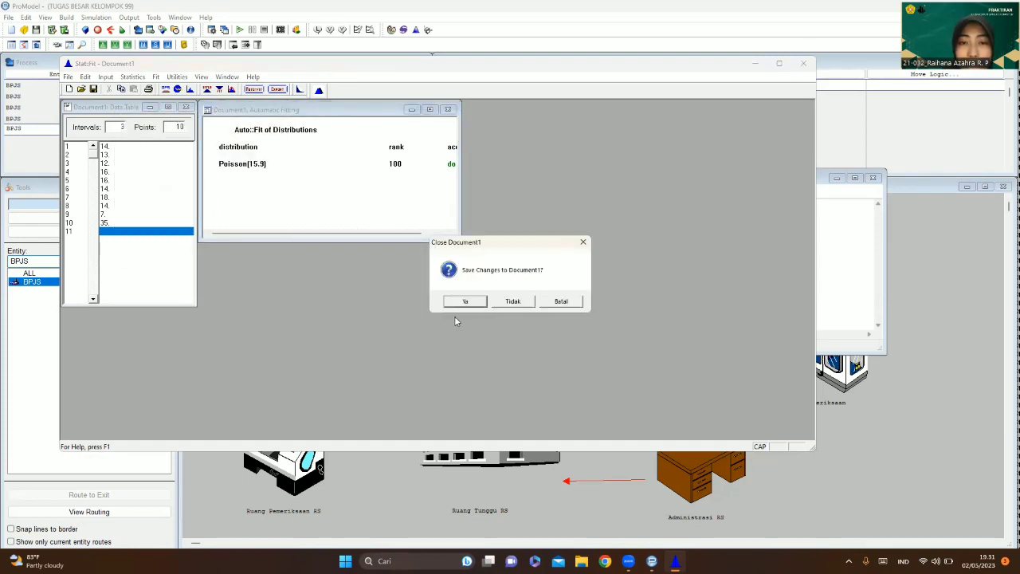
{"action": "left_click", "coordinate": [512, 301]}
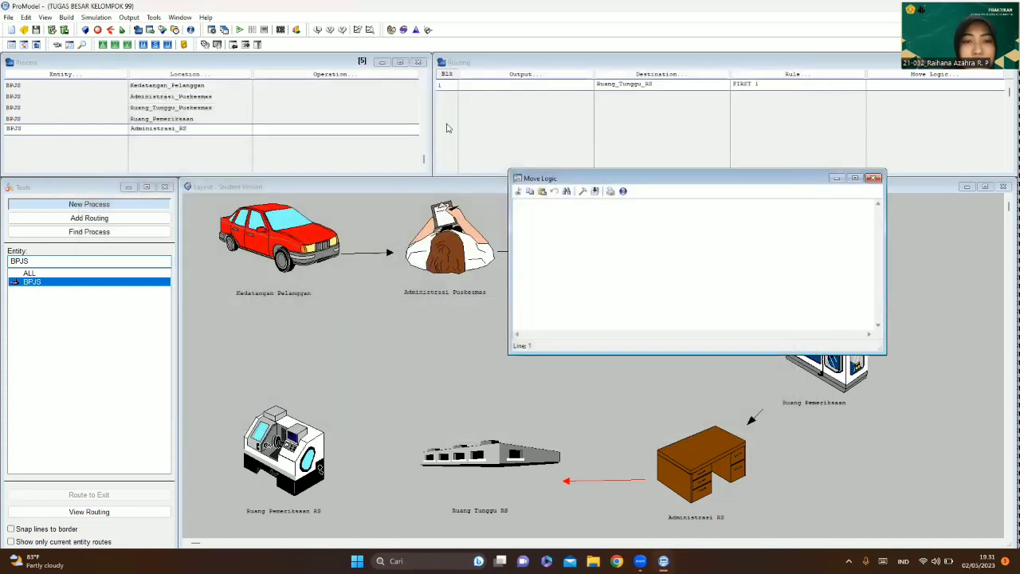
- Build the move logic MOVE FOR P(15.9) for the routing to Ruang_Tunggu_RS with the Logic Builder and close the editor
{"action": "left_click", "coordinate": [583, 192]}
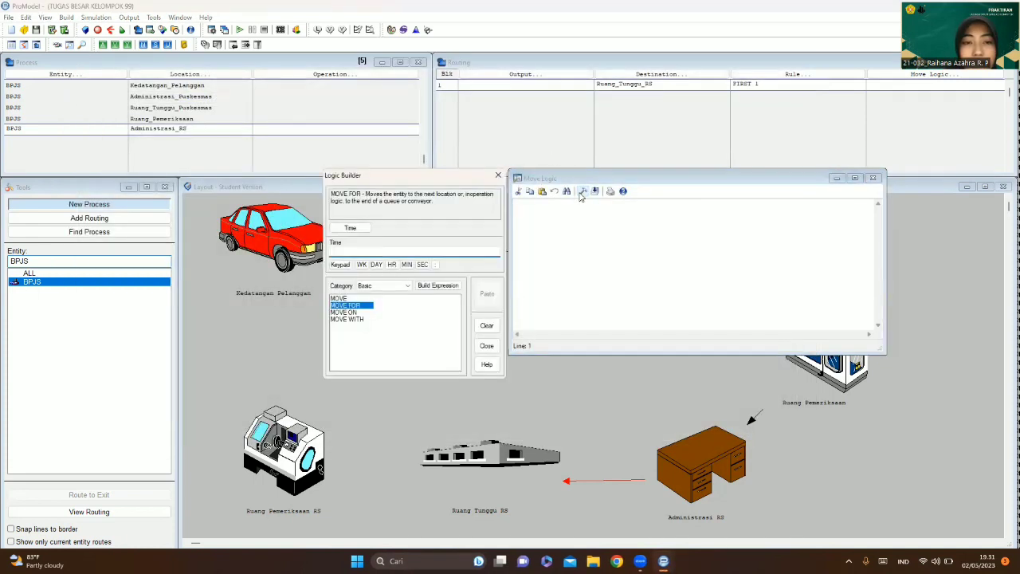
{"action": "type", "text": "P(15.9)"}
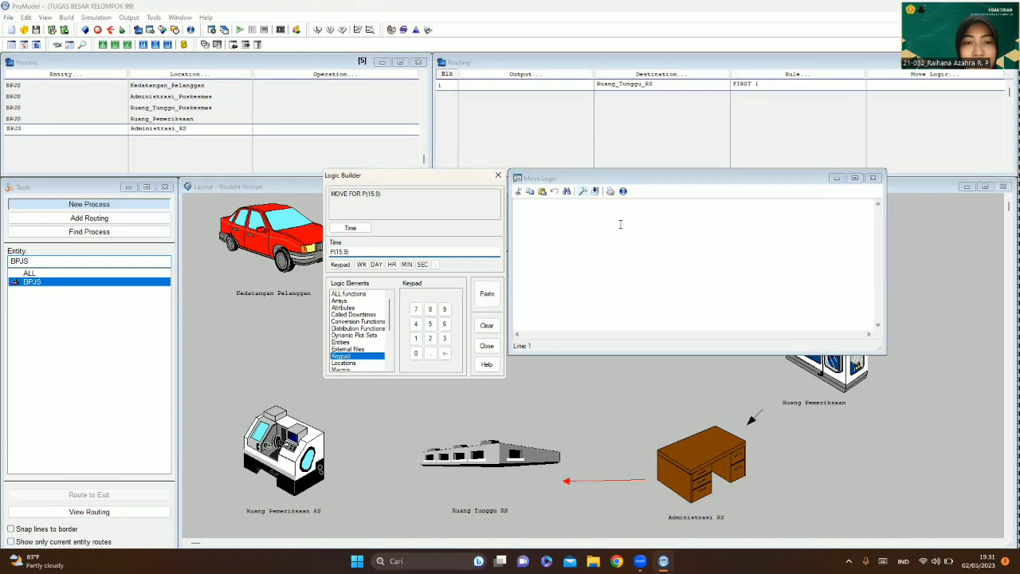
{"action": "left_click", "coordinate": [488, 299]}
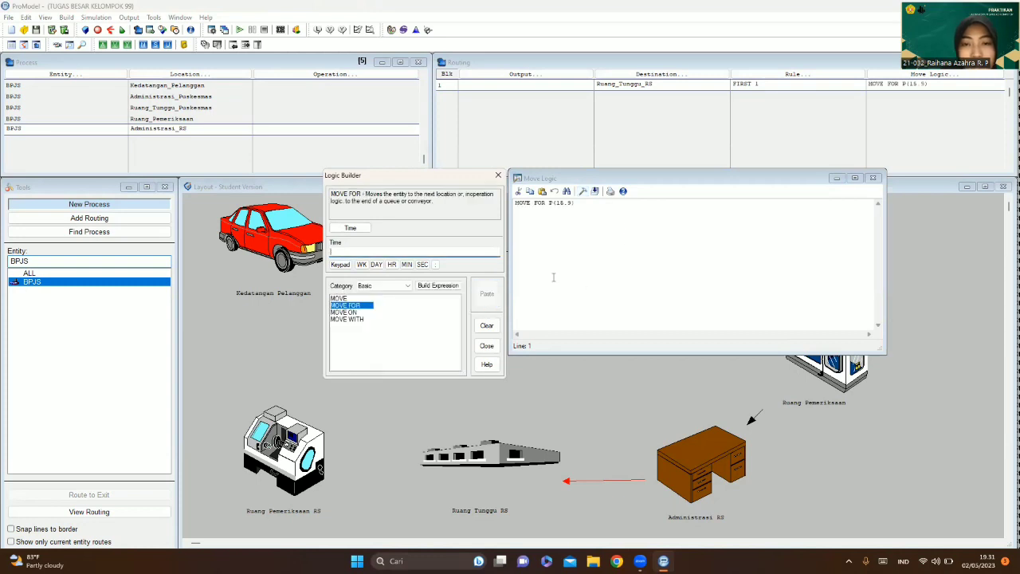
{"action": "left_click", "coordinate": [873, 180]}
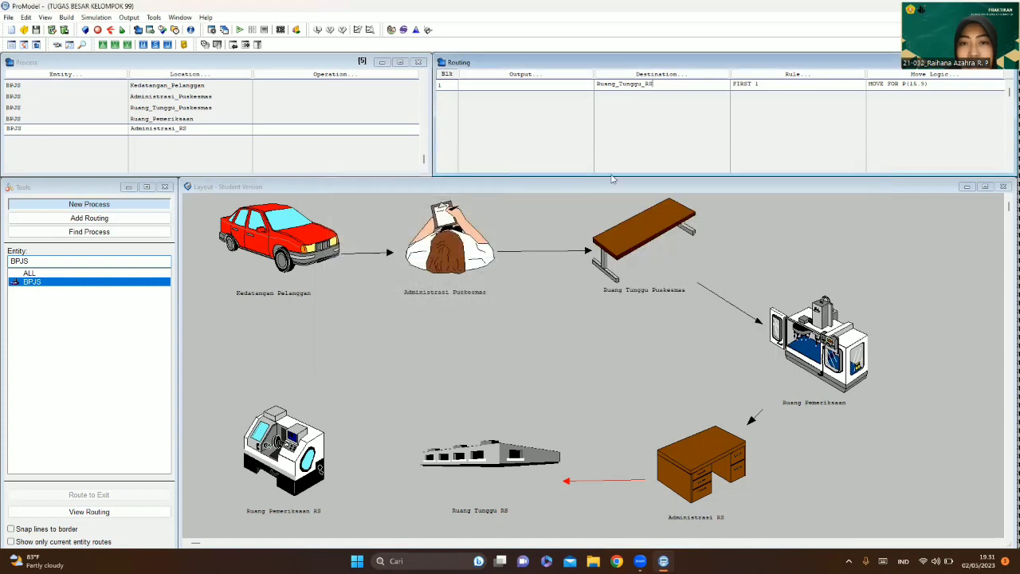
- Add a sixth process record for entity BPJS at location Ruang_Tunggu_RS
{"action": "left_click", "coordinate": [82, 135]}
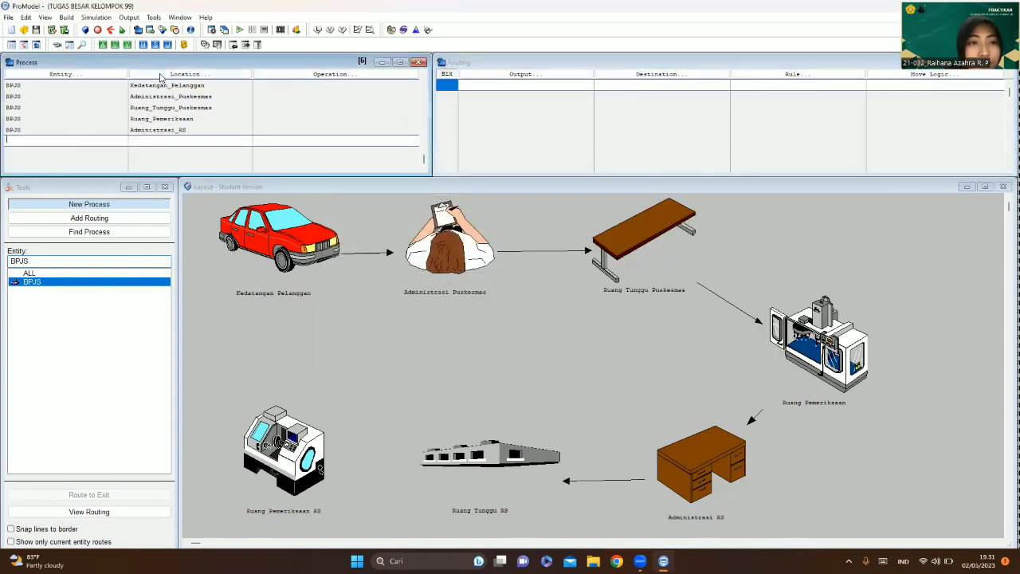
{"action": "left_click", "coordinate": [88, 74]}
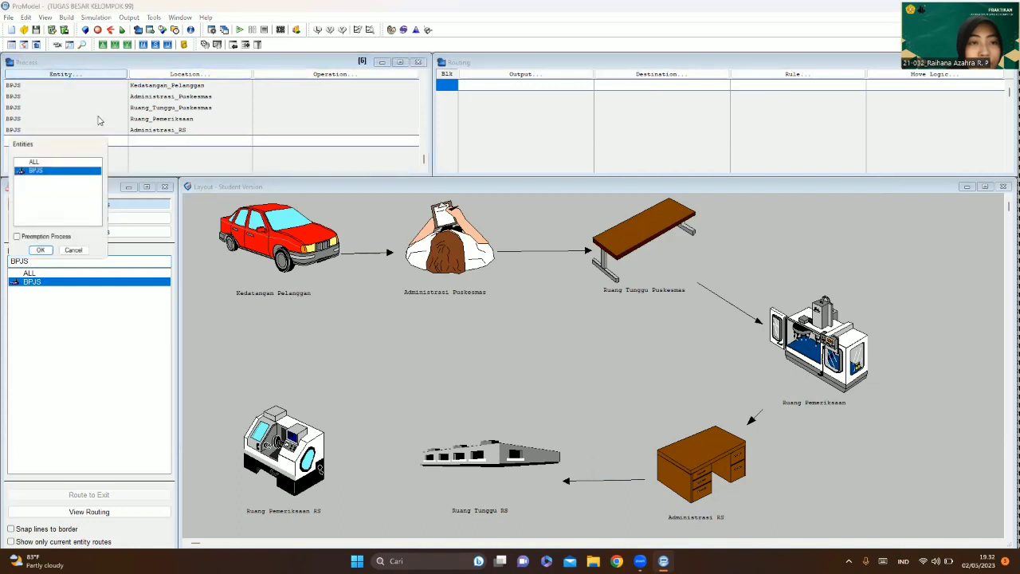
{"action": "double_click", "coordinate": [83, 171]}
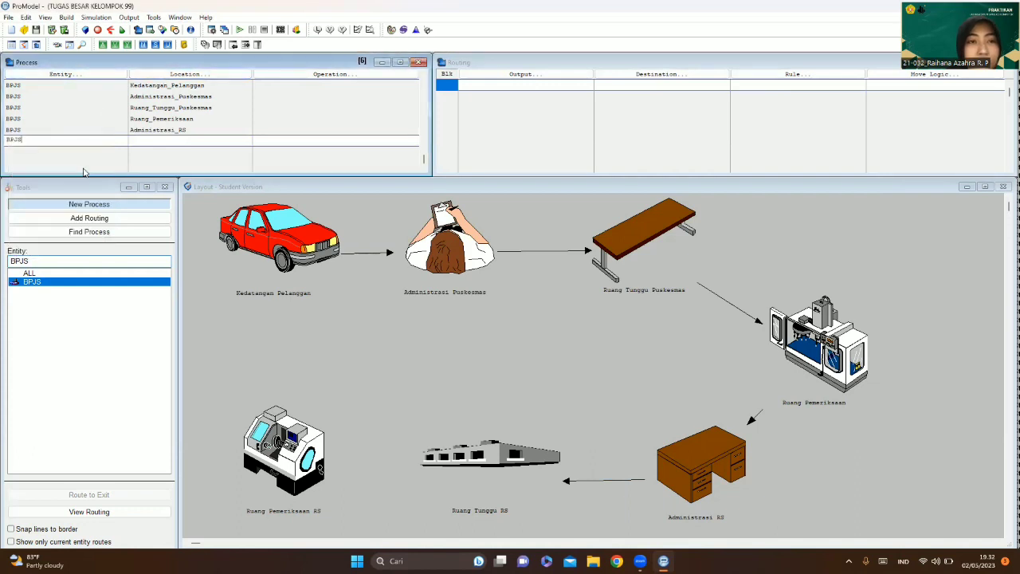
{"action": "left_click", "coordinate": [177, 74]}
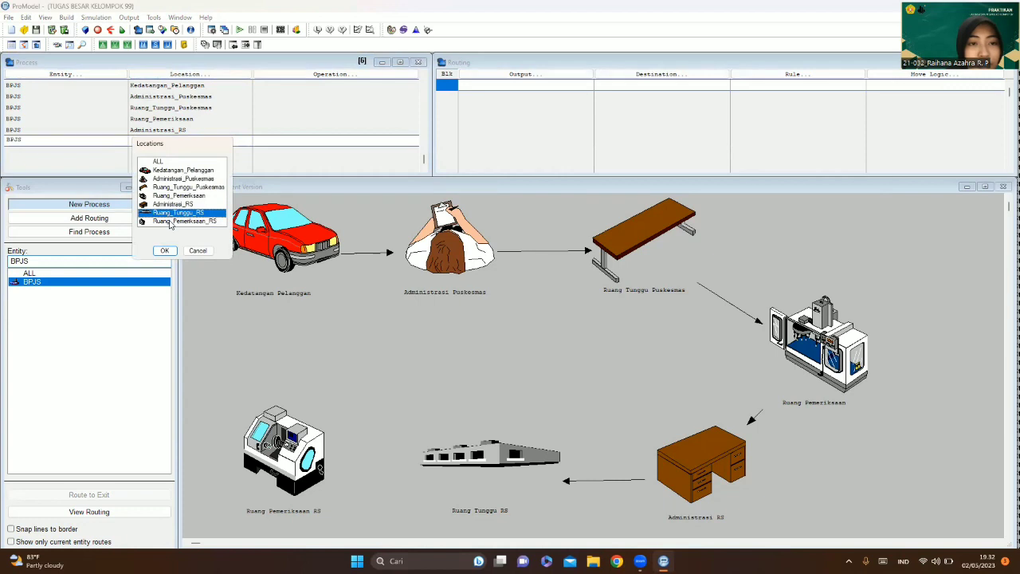
{"action": "key", "text": "Return"}
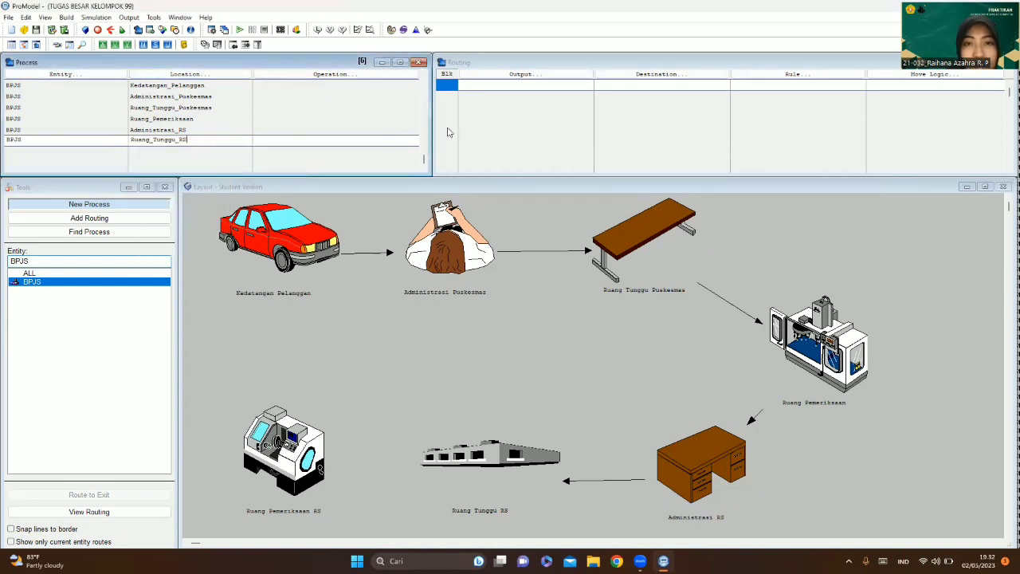
- Set Ruang_Pemeriksaan_RS as the routing destination for BPJS leaving Ruang_Tunggu_RS
{"action": "left_click", "coordinate": [620, 74]}
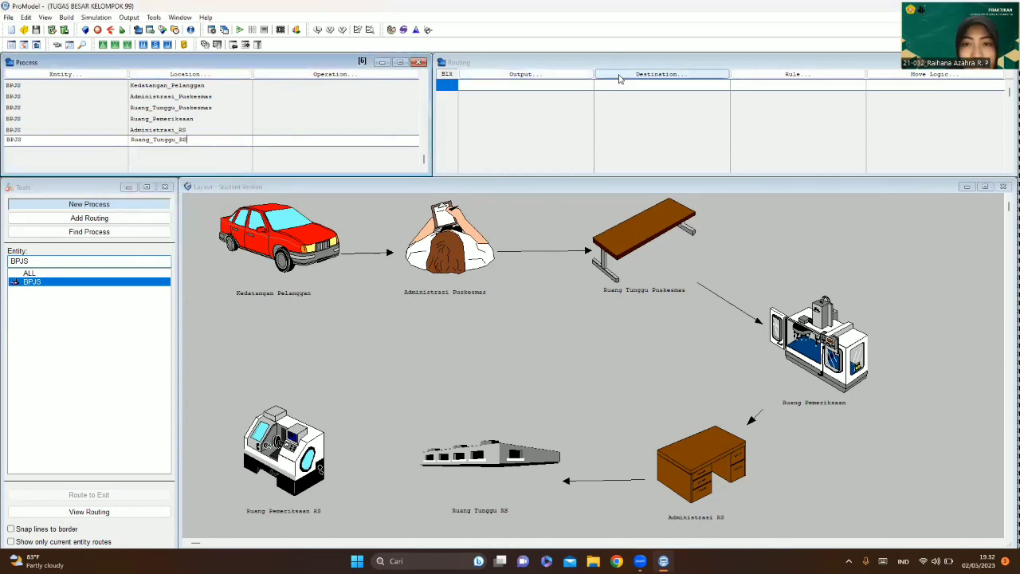
{"action": "left_click", "coordinate": [632, 159]}
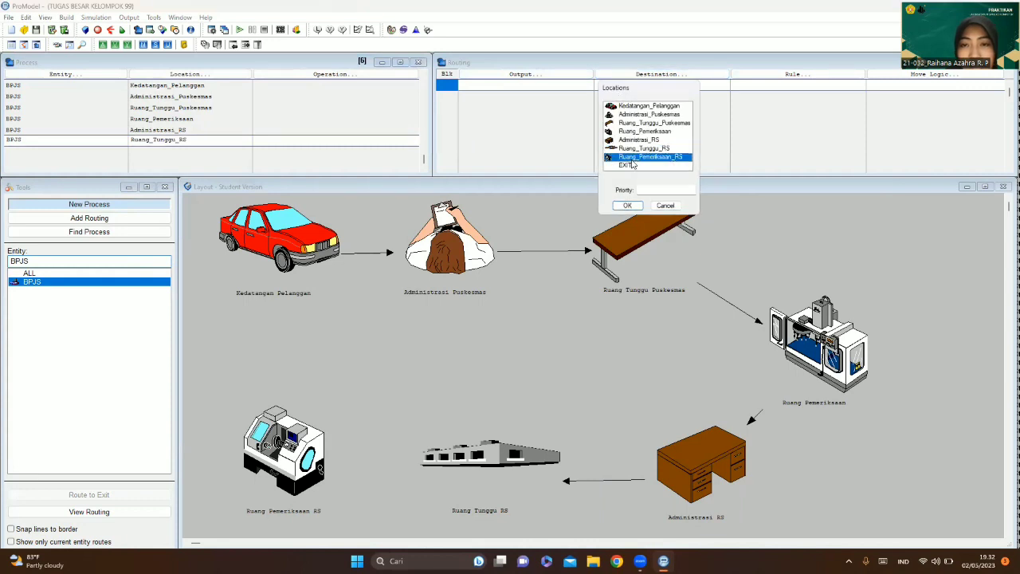
{"action": "key", "text": "Return"}
- Open the move logic for the Ruang_Pemeriksaan_RS routing and enter 20, 30, 45, 17, 19, 50, 42, 19, 35 and 47 as Stat::Fit data
{"action": "left_click", "coordinate": [885, 75]}
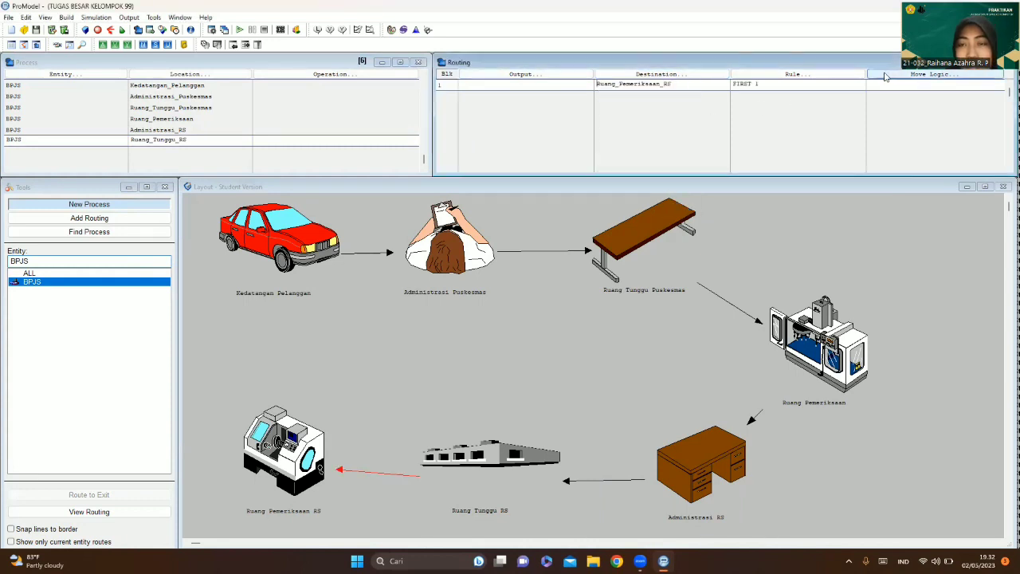
{"action": "left_click", "coordinate": [416, 29]}
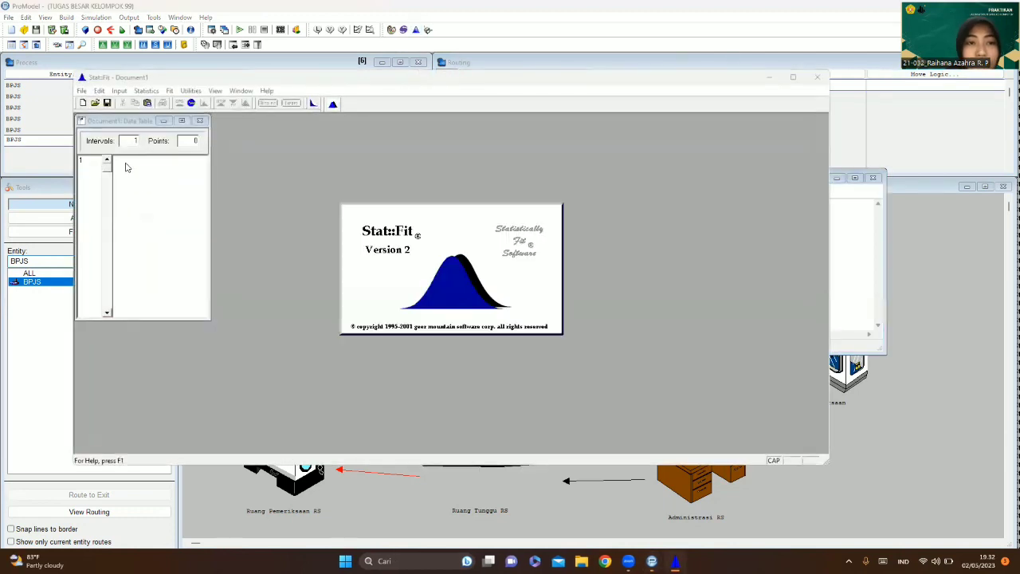
{"action": "type", "text": "20"}
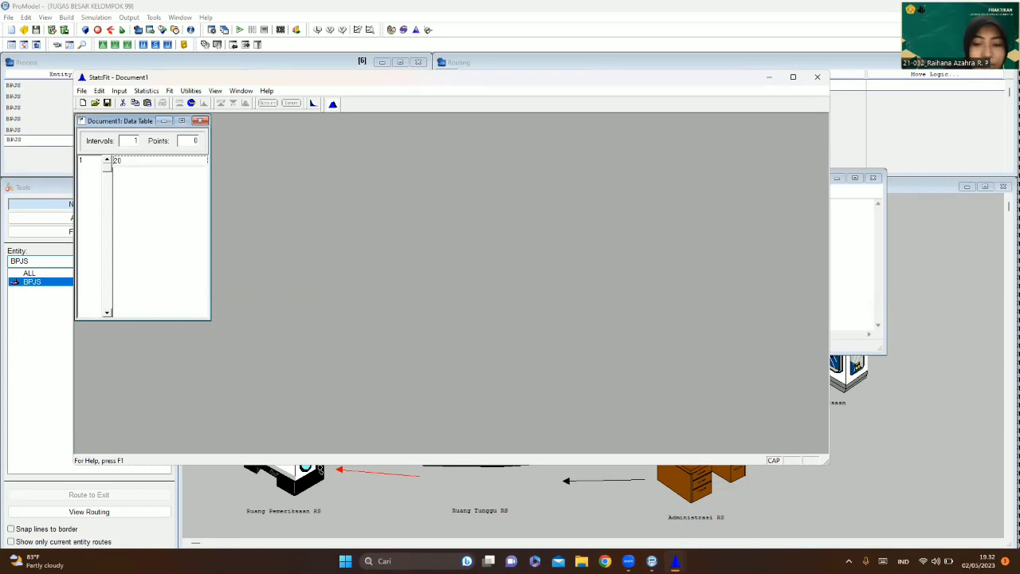
{"action": "key", "text": "Return"}
{"action": "type", "text": "20"}
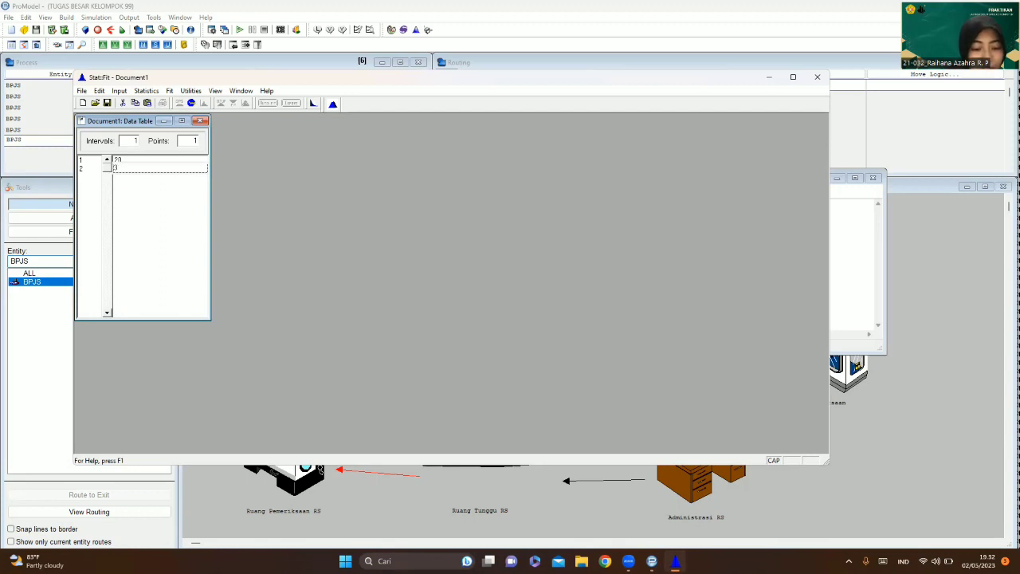
{"action": "key", "text": "Return"}
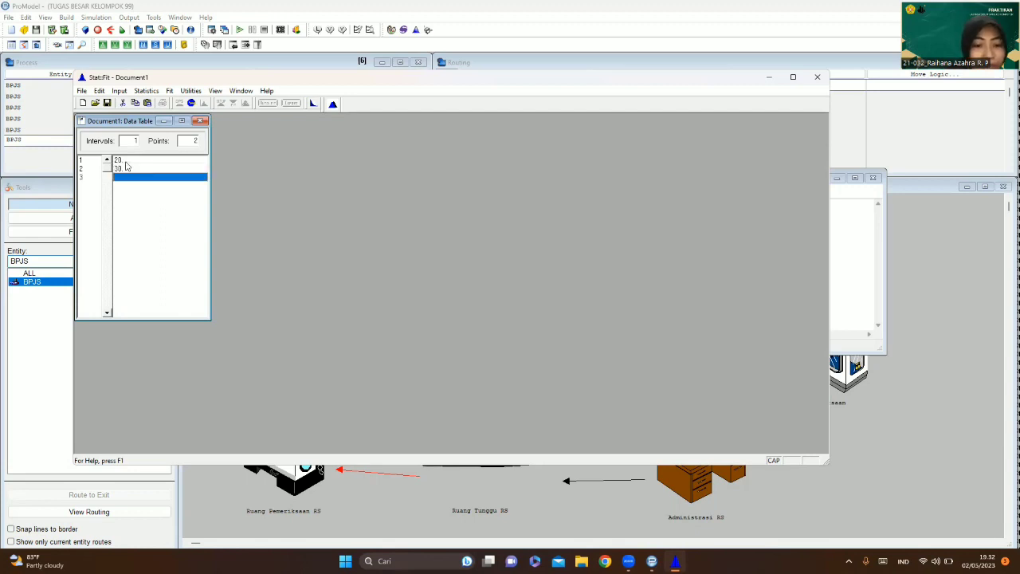
{"action": "type", "text": "45"}
{"action": "key", "text": "Return"}
{"action": "type", "text": "17"}
{"action": "key", "text": "Return"}
{"action": "type", "text": "1"}
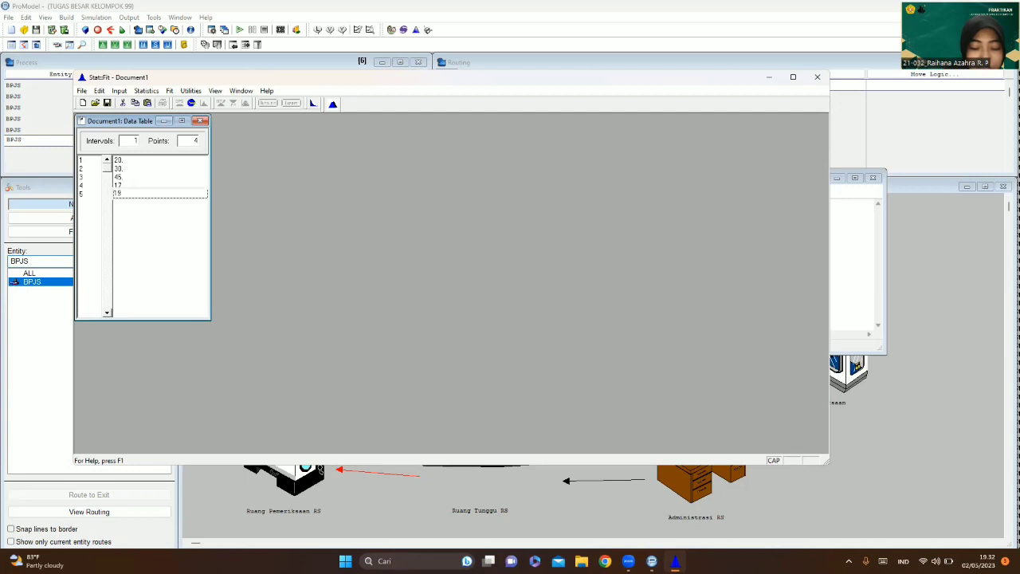
{"action": "type", "text": "50"}
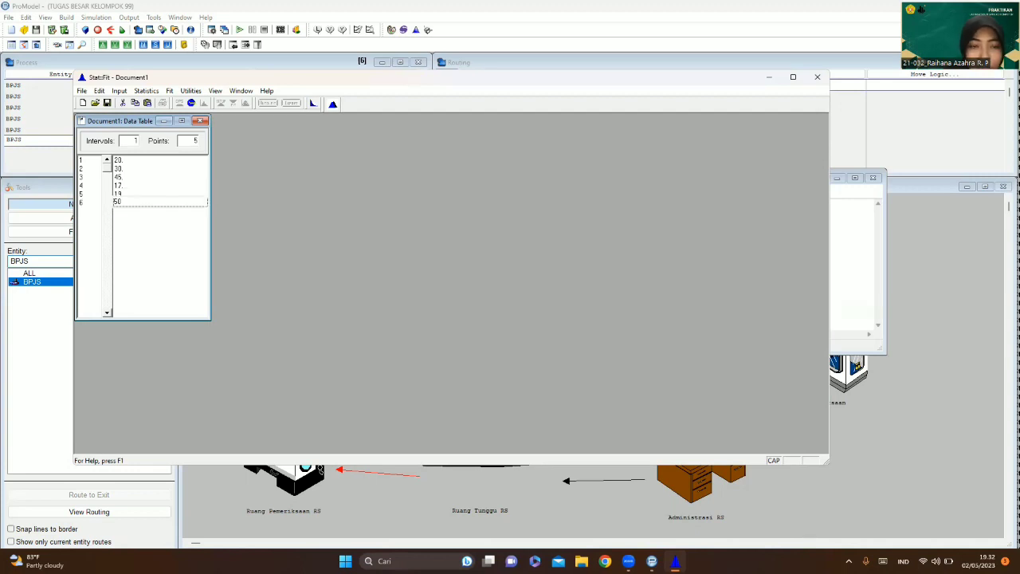
{"action": "key", "text": "Return"}
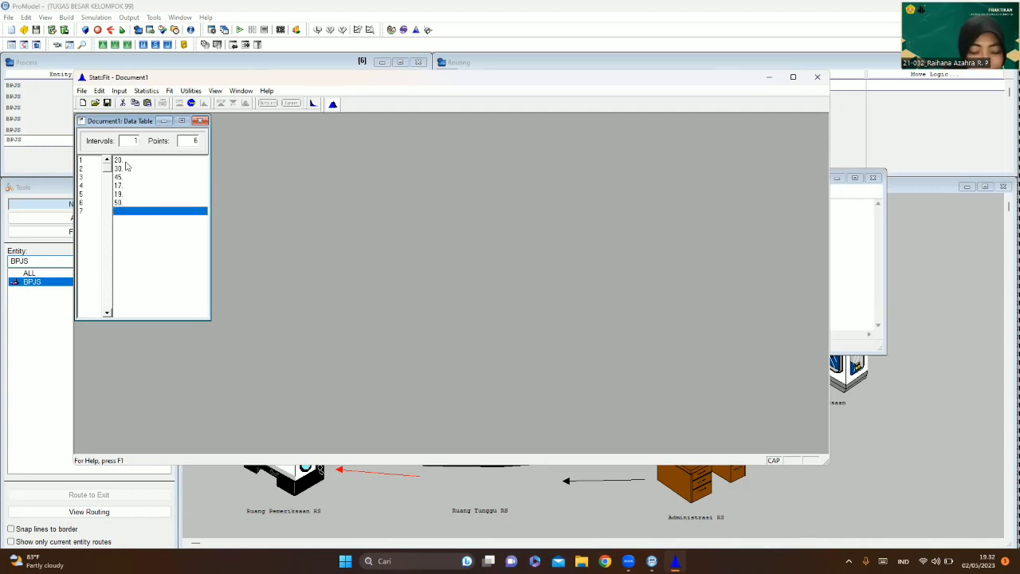
{"action": "type", "text": "42"}
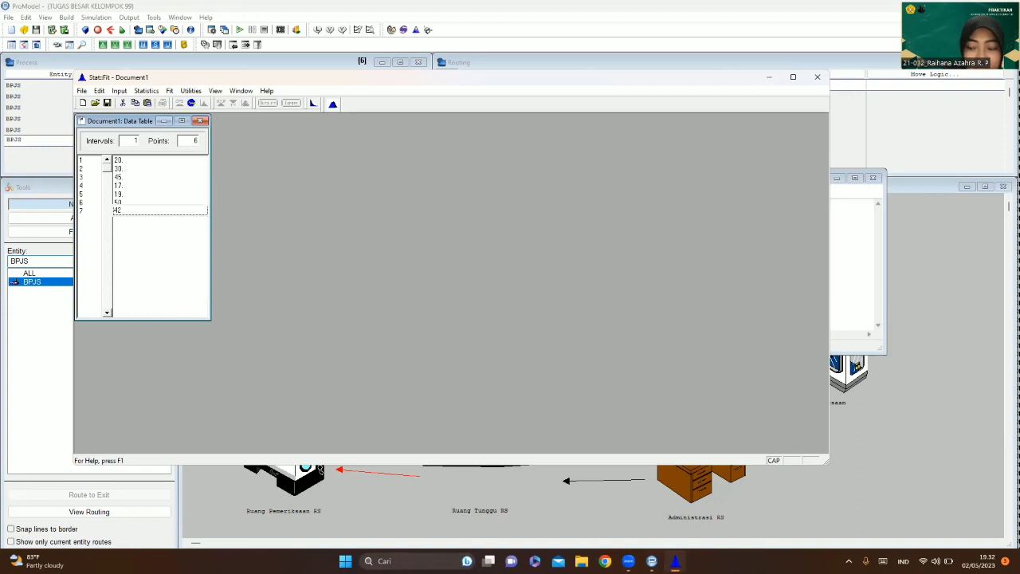
{"action": "key", "text": "Return"}
{"action": "type", "text": "1"}
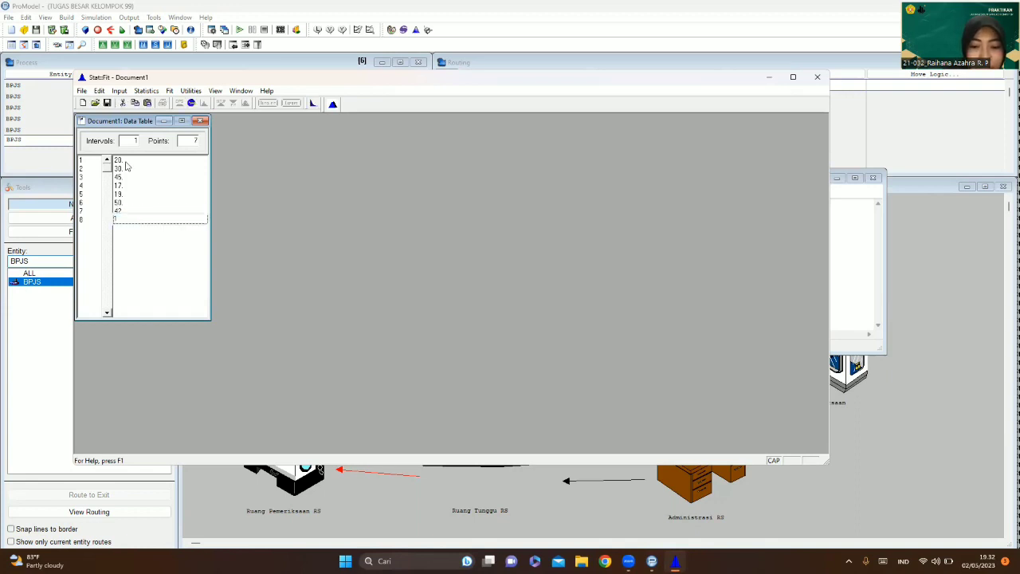
{"action": "type", "text": "9"}
{"action": "key", "text": "Return"}
{"action": "type", "text": "35."}
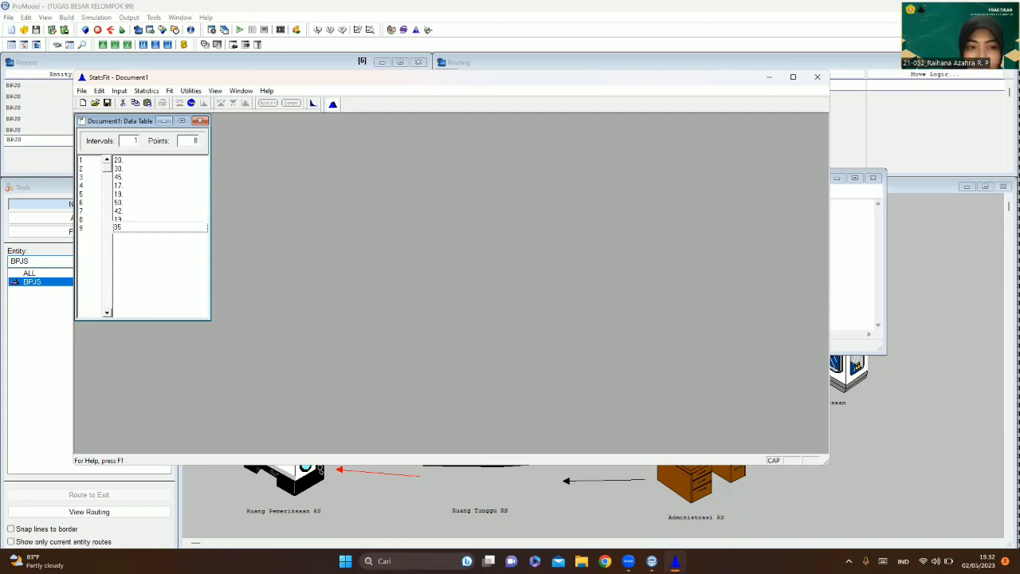
{"action": "key", "text": "Return"}
{"action": "type", "text": "4"}
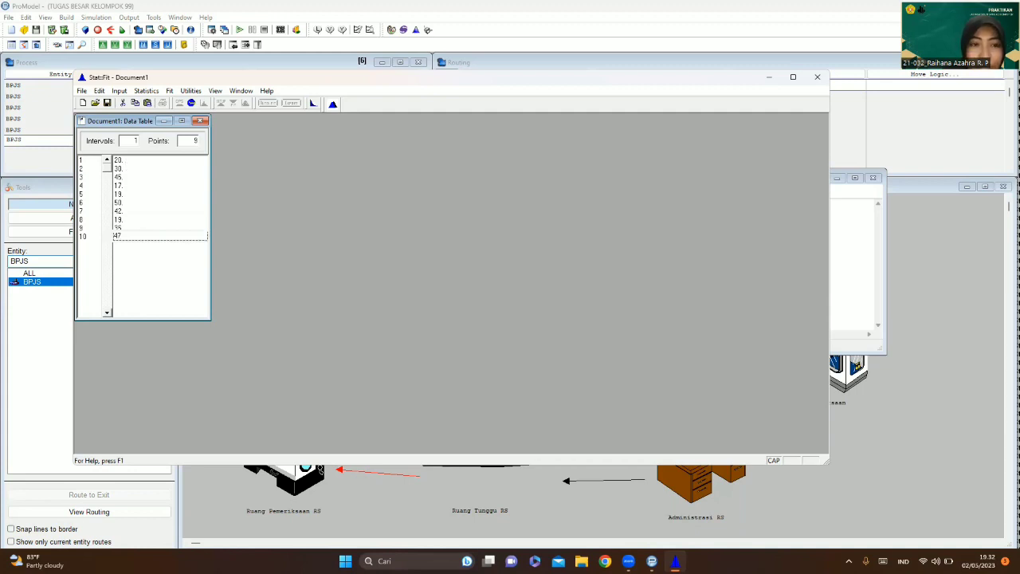
{"action": "type", "text": "7"}
{"action": "key", "text": "Return"}
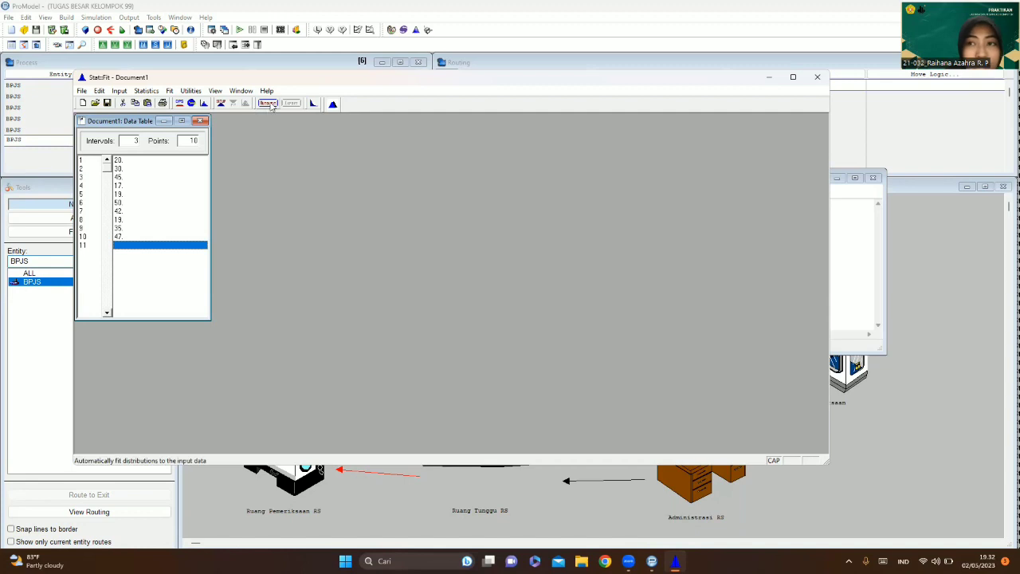
- Auto-fit discrete distributions with a lower bound to the ten data points
{"action": "left_click", "coordinate": [269, 103]}
{"action": "left_click", "coordinate": [209, 173]}
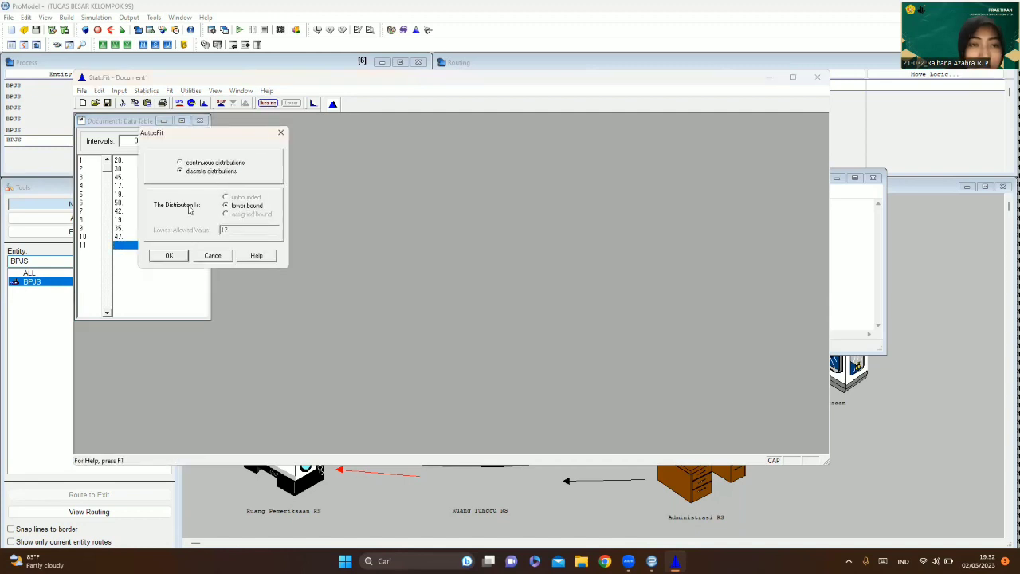
{"action": "left_click", "coordinate": [169, 256]}
- Export the fitted Poisson distribution to the clipboard in ProModel format, and exit Stat::Fit without saving Document1
{"action": "left_click", "coordinate": [289, 103]}
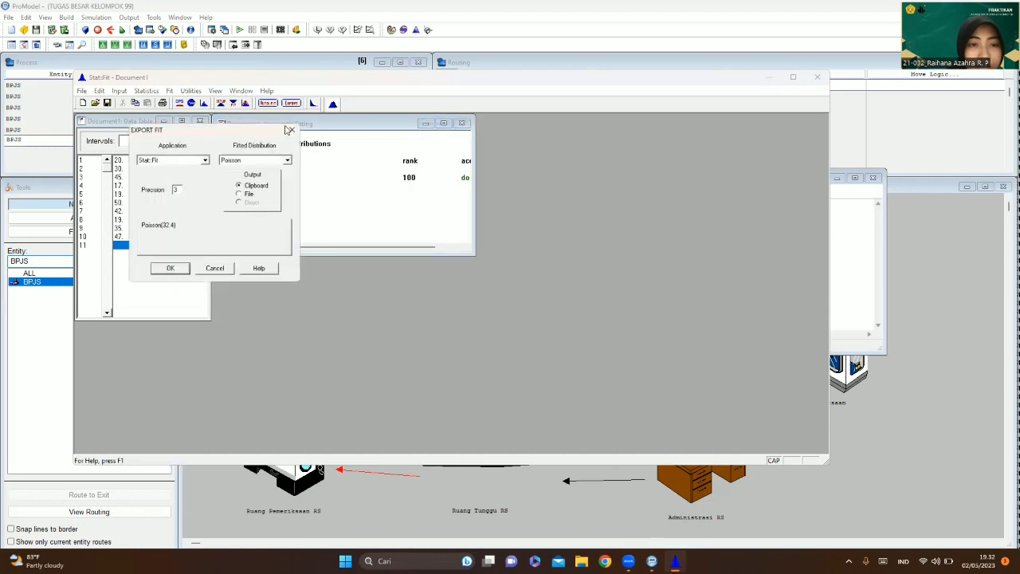
{"action": "left_click", "coordinate": [205, 160]}
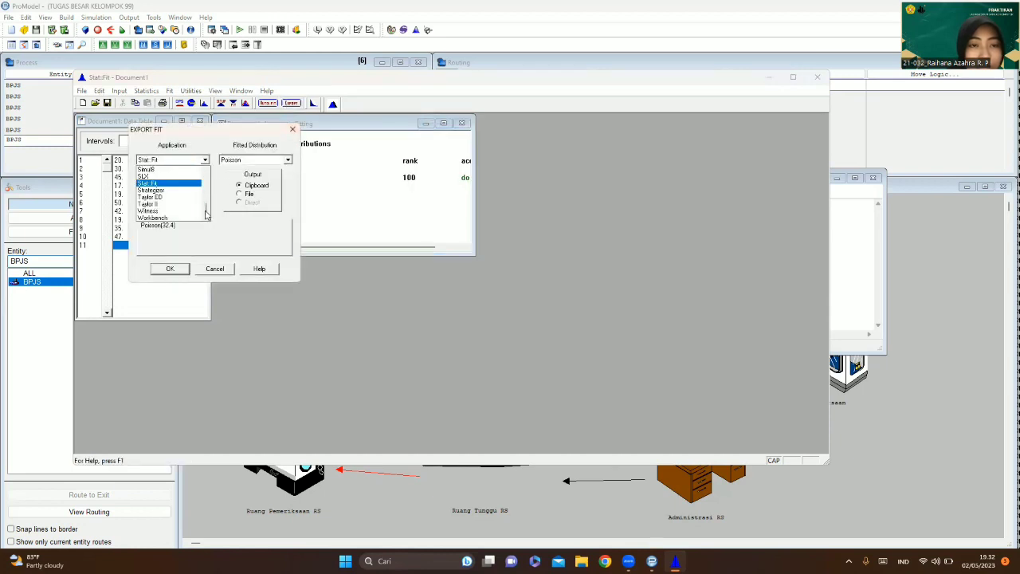
{"action": "scroll", "coordinate": [206, 212], "scroll_direction": "up", "scroll_amount": 3}
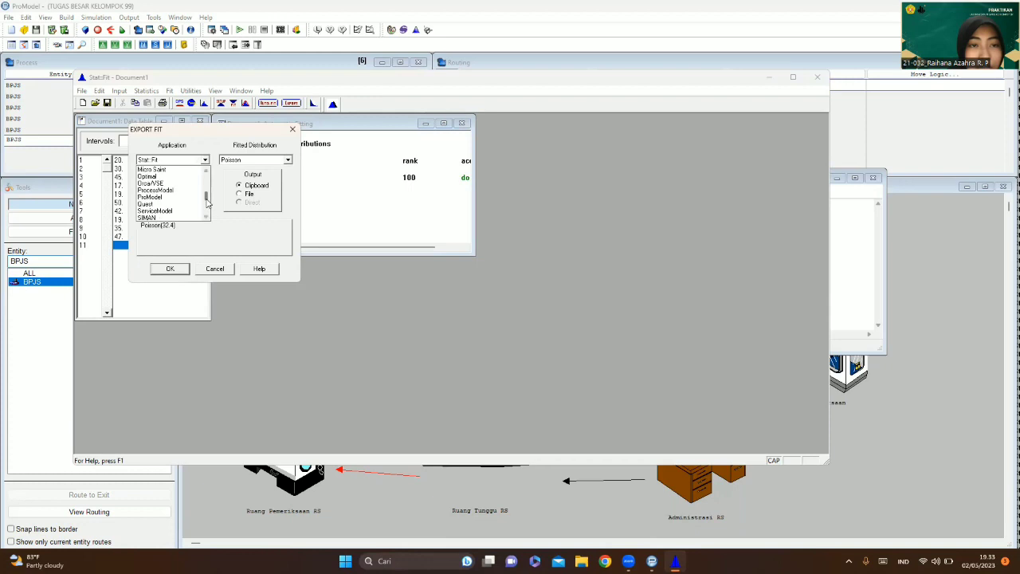
{"action": "left_click", "coordinate": [163, 197]}
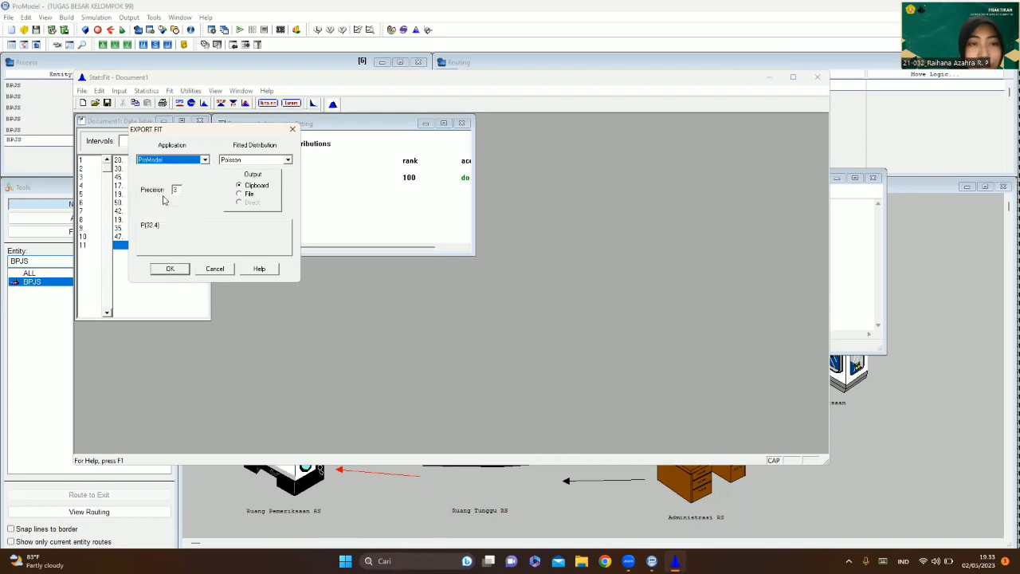
{"action": "key", "text": "Return"}
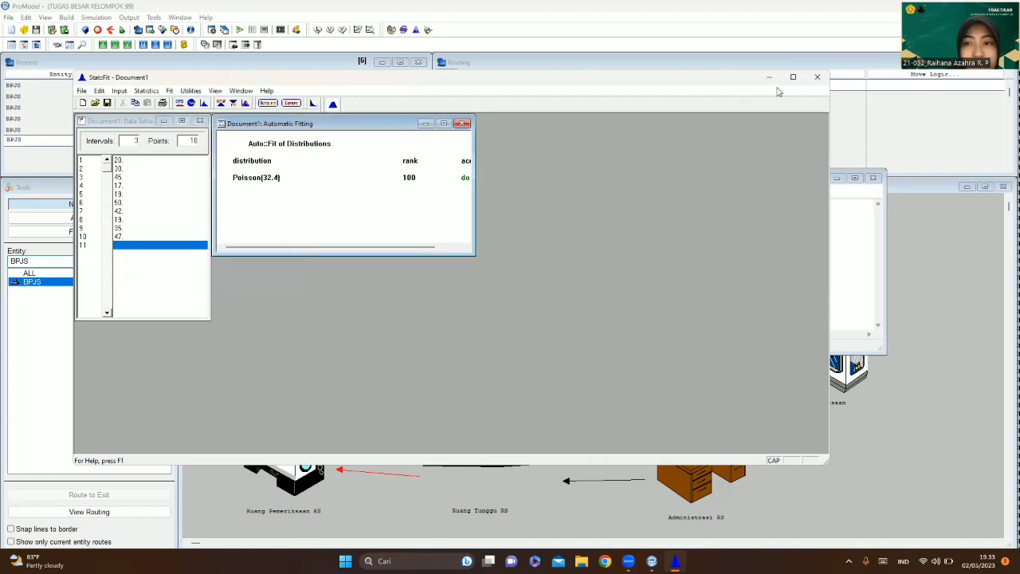
{"action": "left_click", "coordinate": [817, 77]}
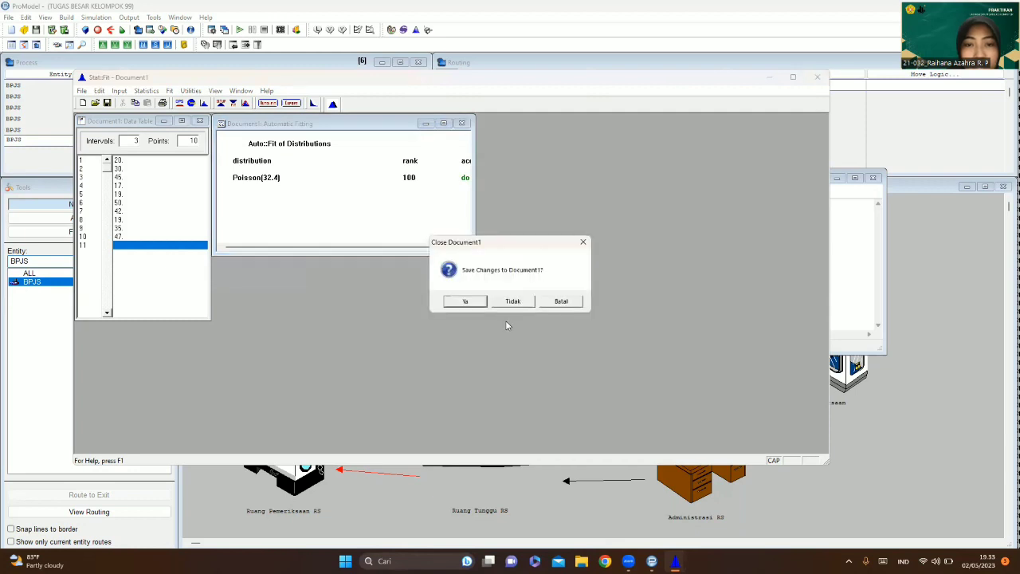
{"action": "left_click", "coordinate": [511, 302]}
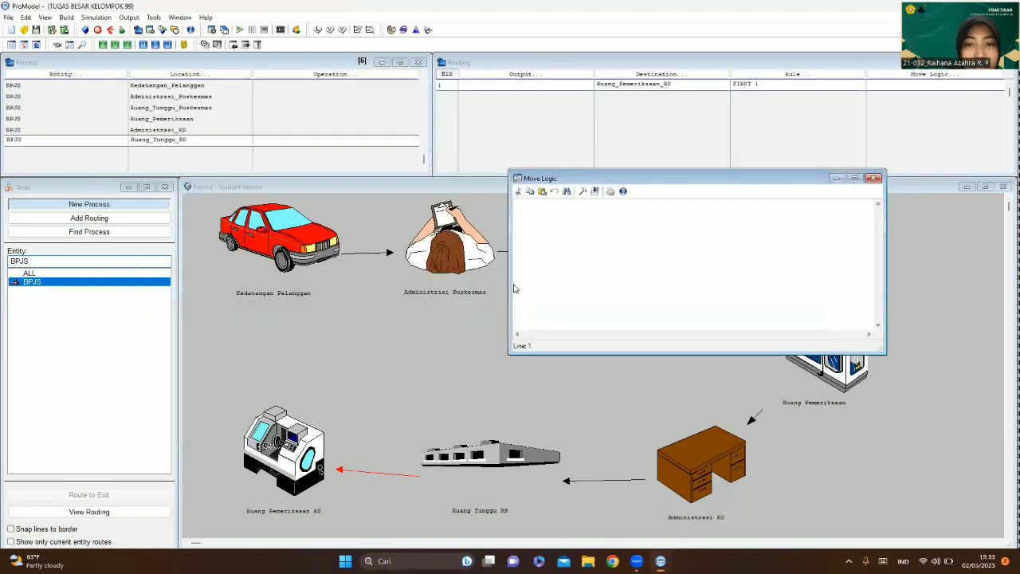
- Build the move logic MOVE FOR P(32.4) for the routing to Ruang_Pemeriksaan_RS with the Logic Builder and close the editor
{"action": "left_click", "coordinate": [582, 194]}
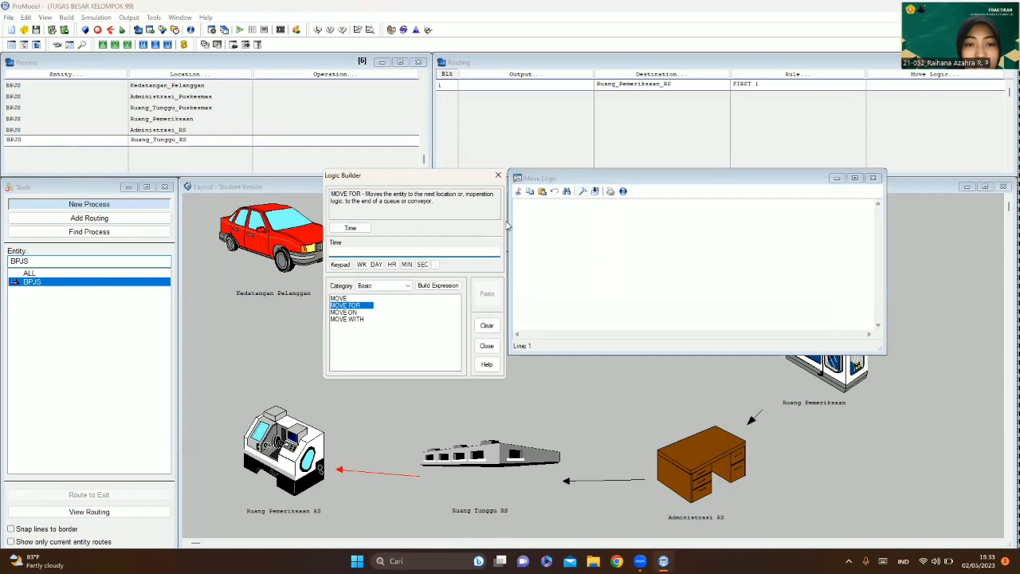
{"action": "type", "text": "P(32.4)"}
{"action": "left_click", "coordinate": [488, 294]}
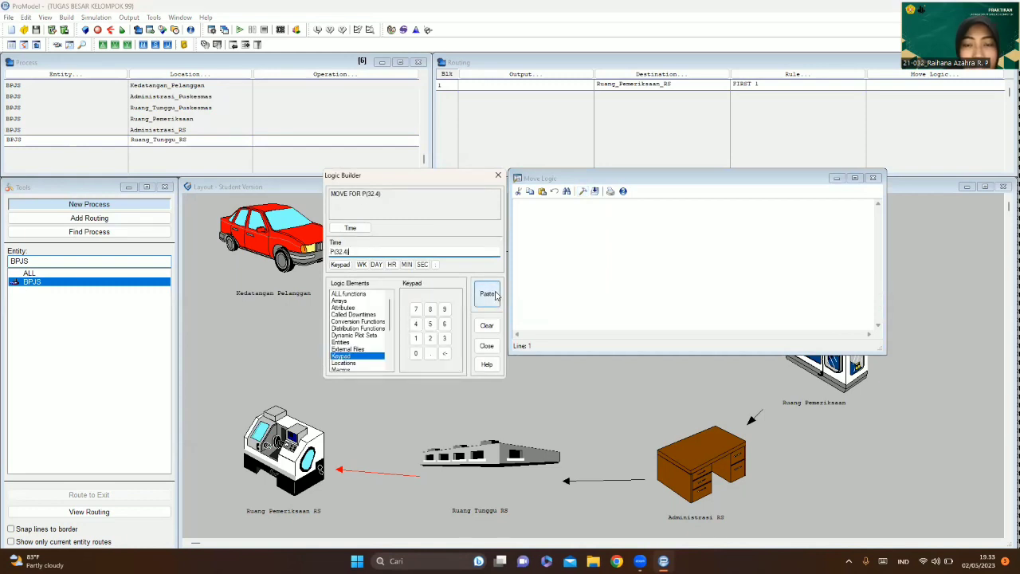
{"action": "left_click", "coordinate": [873, 177]}
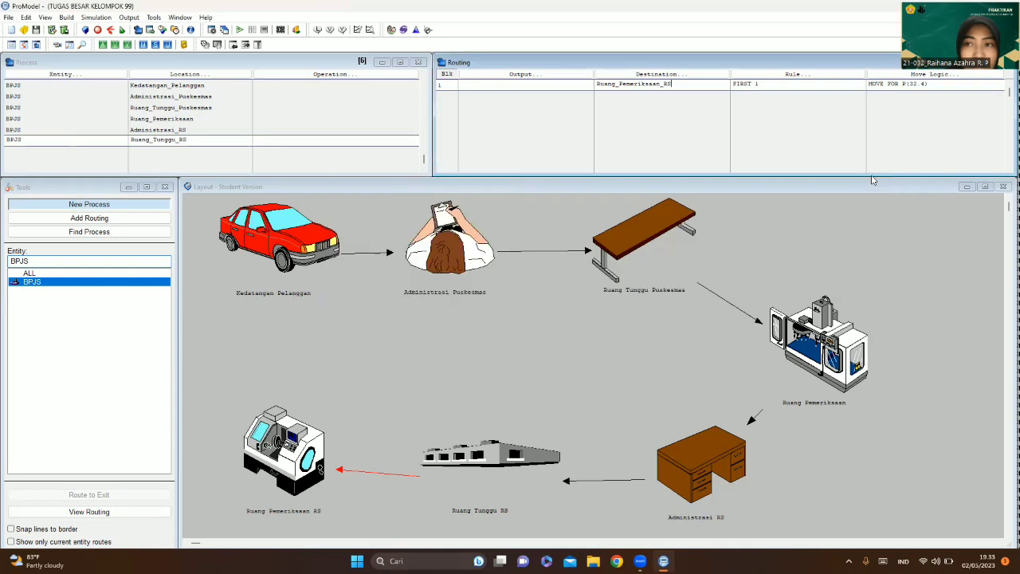
- Add a seventh process record for entity BPJS at location Ruang_Pemeriksaan_RS
{"action": "left_click", "coordinate": [87, 139]}
{"action": "key", "text": "Return"}
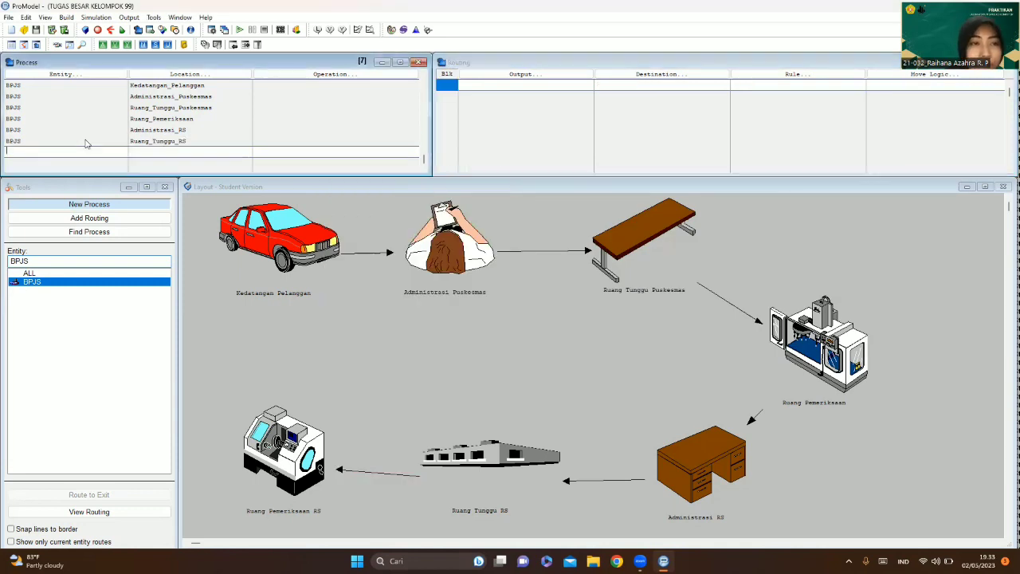
{"action": "left_click", "coordinate": [62, 74]}
{"action": "key", "text": "Return"}
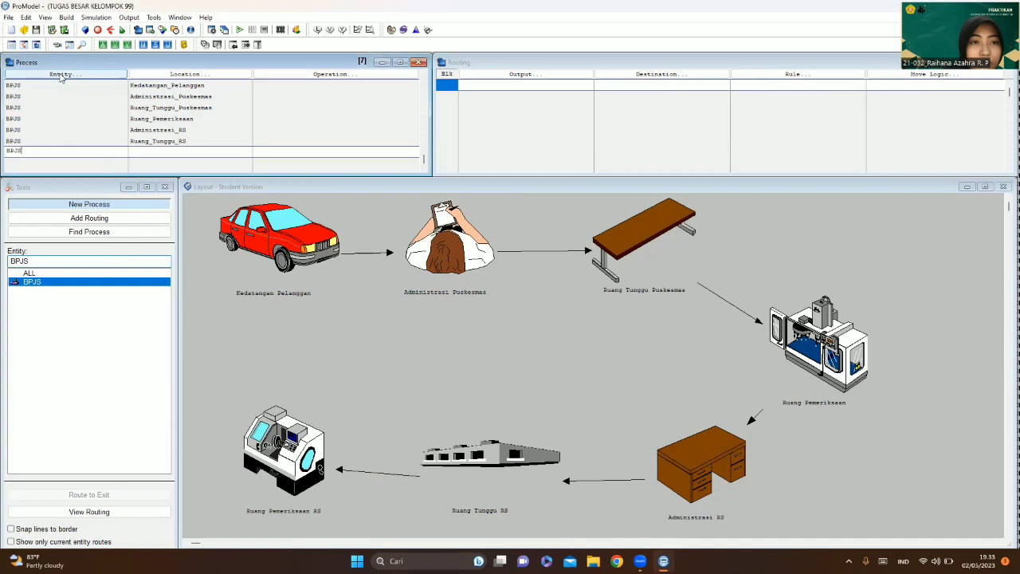
{"action": "left_click", "coordinate": [185, 74]}
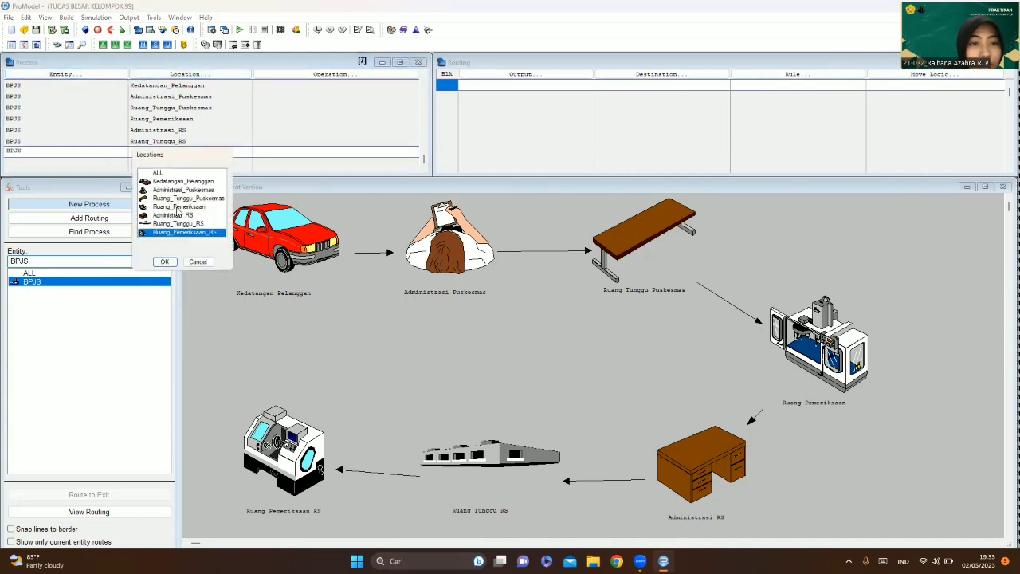
{"action": "key", "text": "Return"}
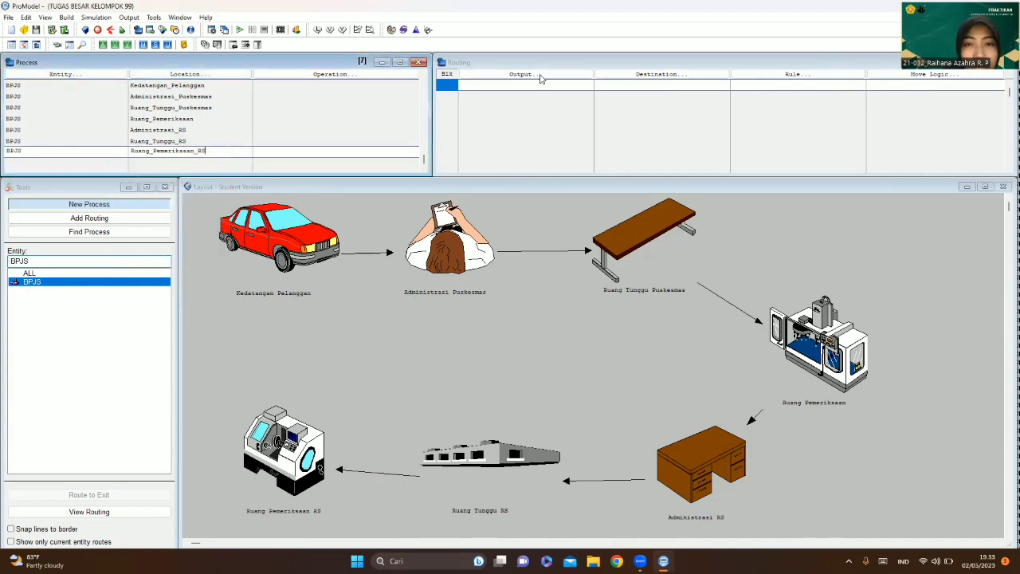
- Set EXIT as the routing destination for BPJS leaving Ruang_Pemeriksaan_RS
{"action": "left_click", "coordinate": [625, 74]}
{"action": "key", "text": "Down"}
{"action": "key", "text": "Return"}
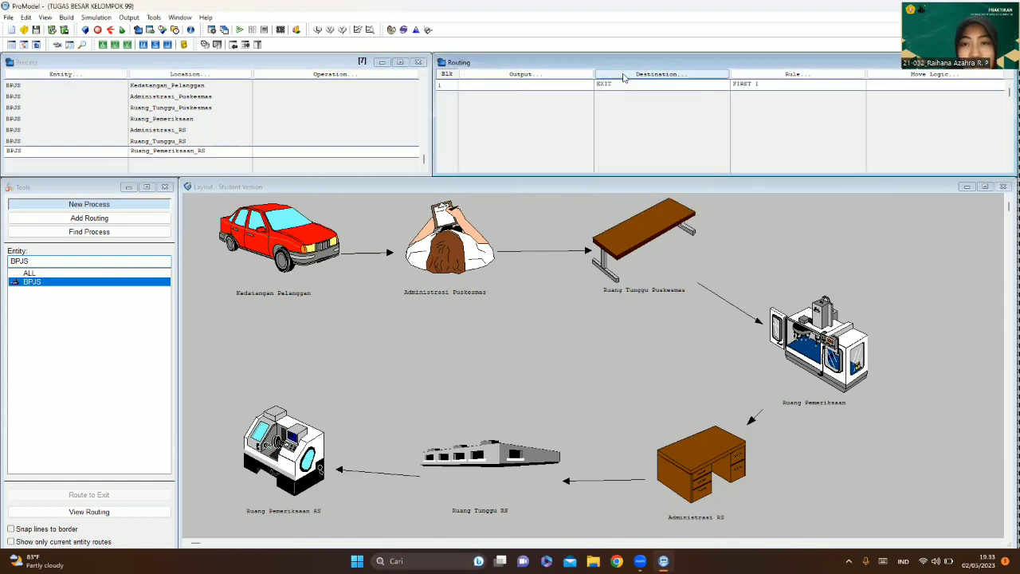
- Open the move logic for the EXIT routing and enter 20, 22, 23, 25, 26, 28, 13, 30, 25 and 32 as Stat::Fit data
{"action": "left_click", "coordinate": [888, 75]}
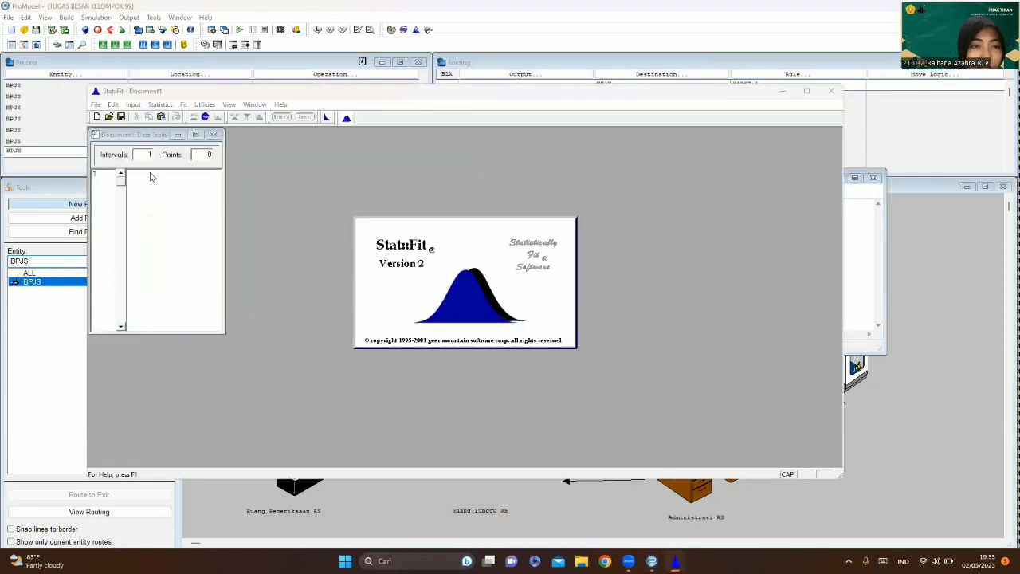
{"action": "left_click", "coordinate": [152, 176]}
{"action": "type", "text": "20"}
{"action": "key", "text": "Return"}
{"action": "type", "text": "22"}
{"action": "key", "text": "Return"}
{"action": "type", "text": "2"}
{"action": "key", "text": "Return"}
{"action": "type", "text": "25"}
{"action": "key", "text": "Return"}
{"action": "type", "text": "26"}
{"action": "key", "text": "Return"}
{"action": "type", "text": "28"}
{"action": "key", "text": "Return"}
{"action": "type", "text": "13"}
{"action": "key", "text": "Return"}
{"action": "type", "text": "30"}
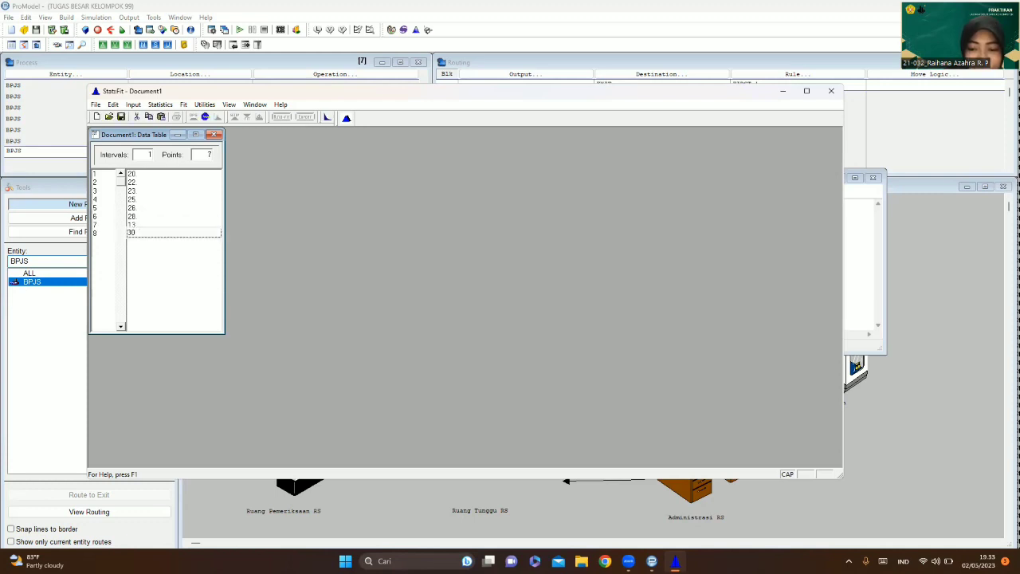
{"action": "key", "text": "Return"}
{"action": "type", "text": "25"}
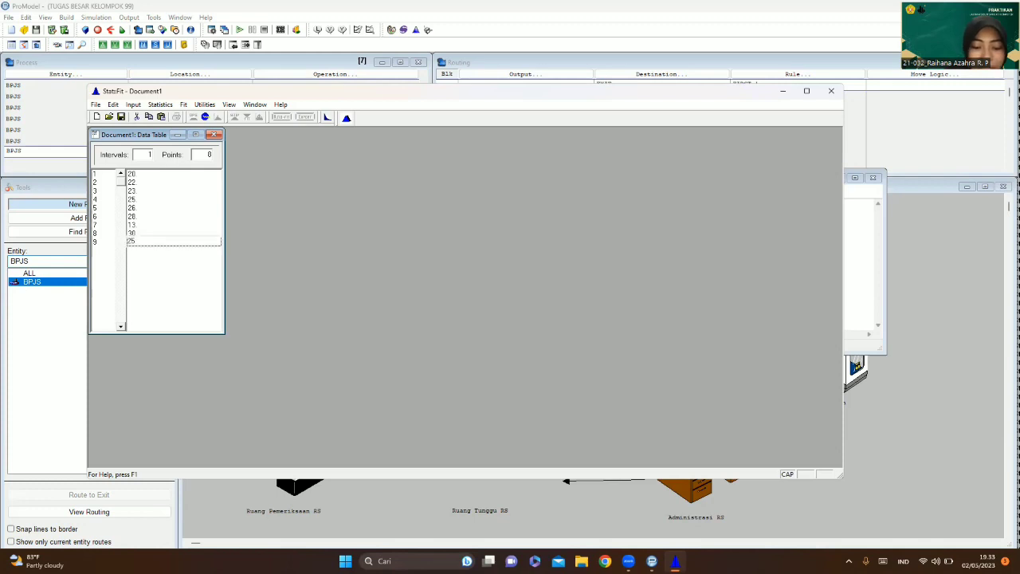
{"action": "key", "text": "Return"}
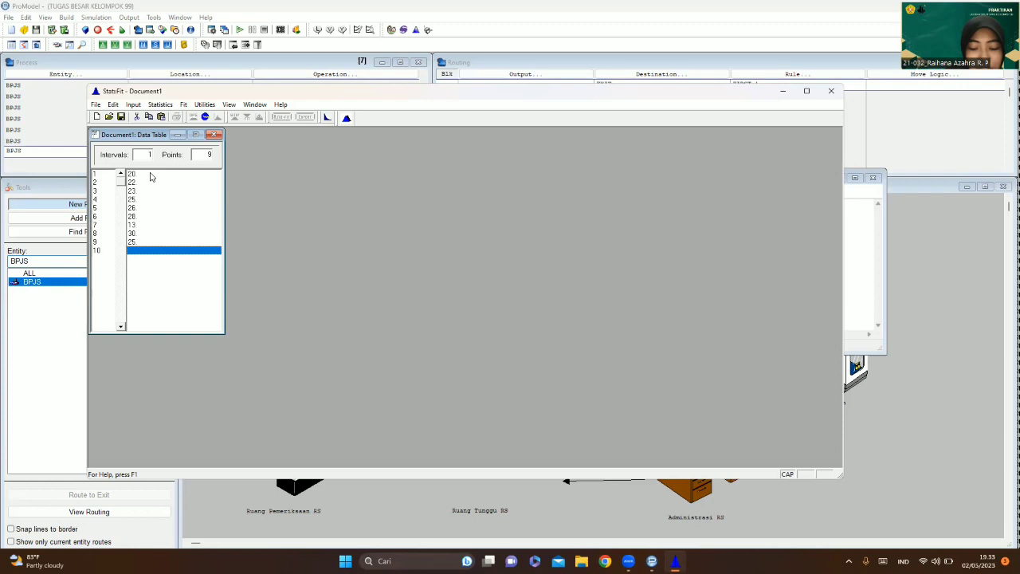
{"action": "type", "text": "3"}
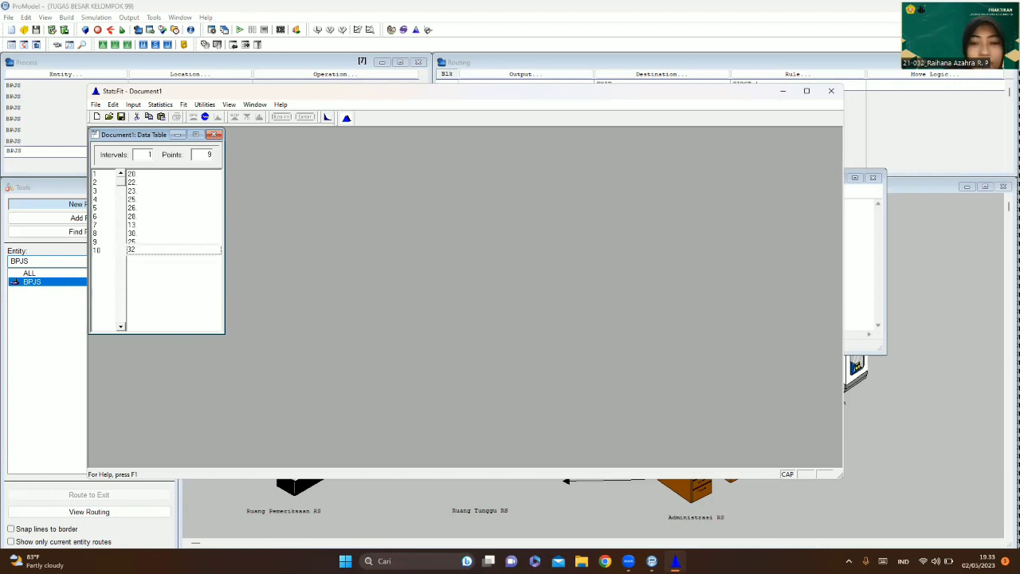
{"action": "type", "text": "2"}
{"action": "key", "text": "Return"}
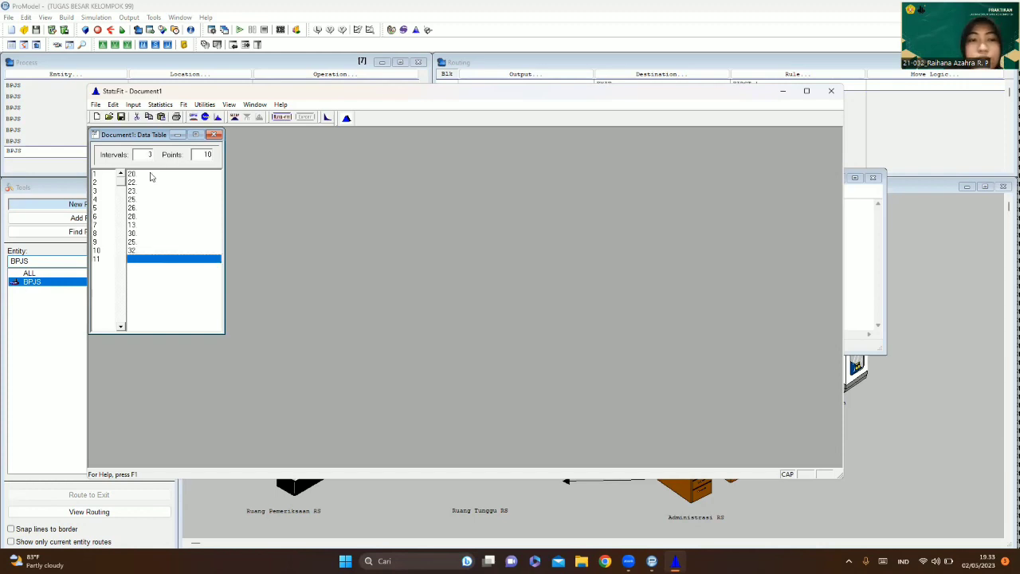
- Auto-fit discrete distributions to the ten data points for the EXIT move time
{"action": "left_click", "coordinate": [281, 117]}
{"action": "left_click", "coordinate": [199, 190]}
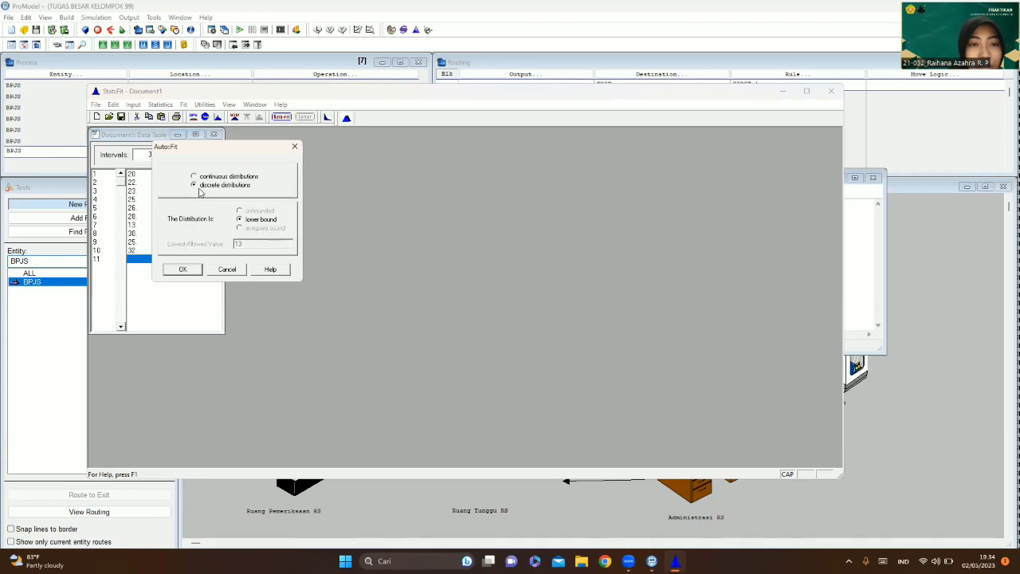
{"action": "key", "text": "Return"}
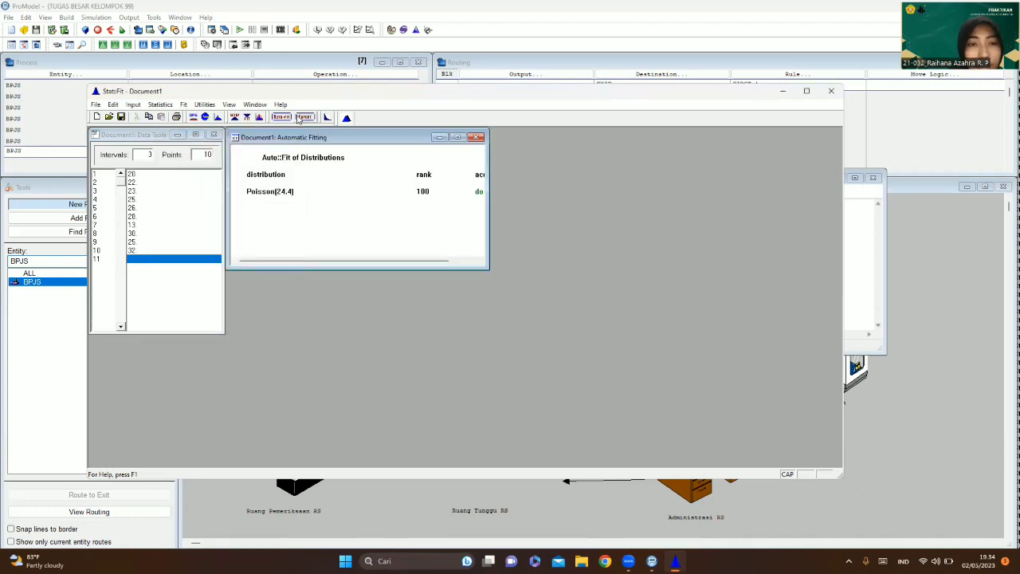
- Export the Poisson fit to the clipboard in ProModel format and close Stat::Fit without saving the document
{"action": "left_click", "coordinate": [300, 118]}
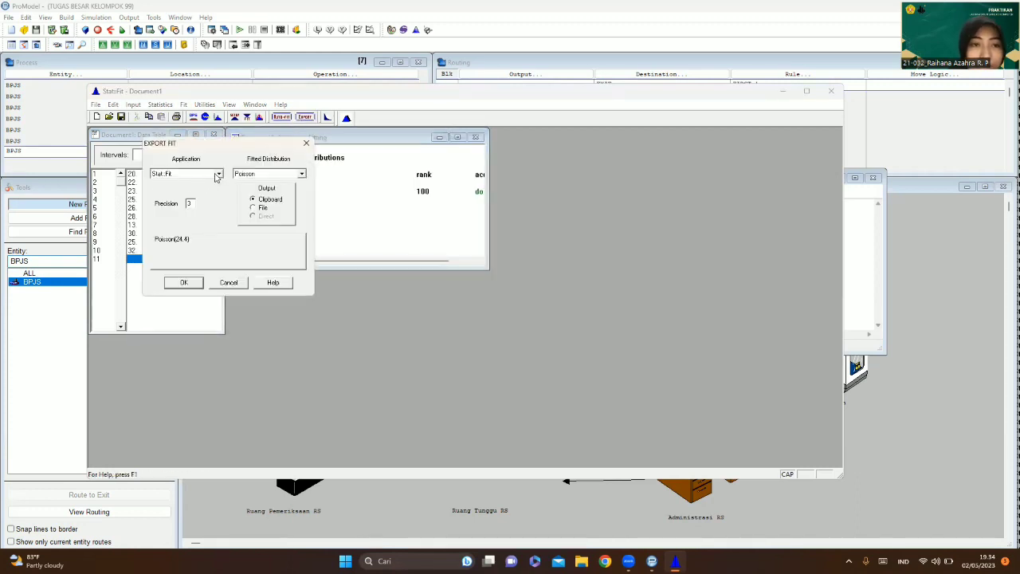
{"action": "left_click", "coordinate": [218, 173]}
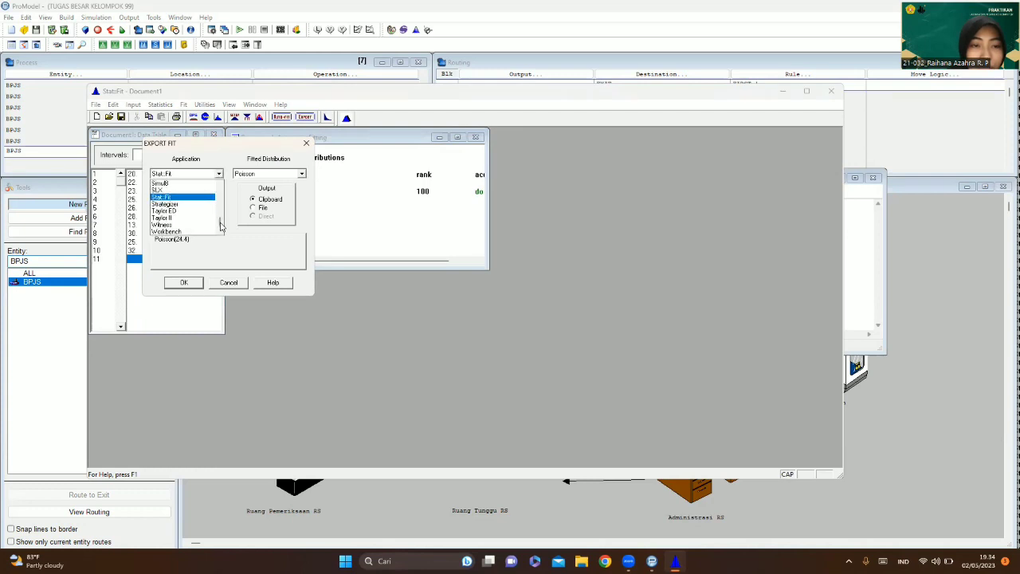
{"action": "left_click", "coordinate": [221, 212]}
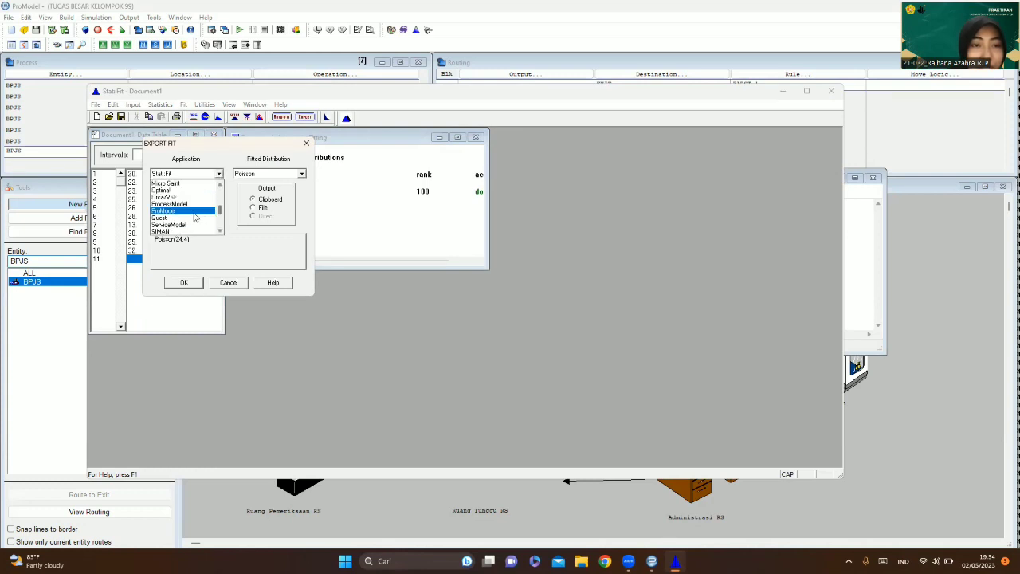
{"action": "left_click", "coordinate": [194, 212]}
{"action": "key", "text": "Return"}
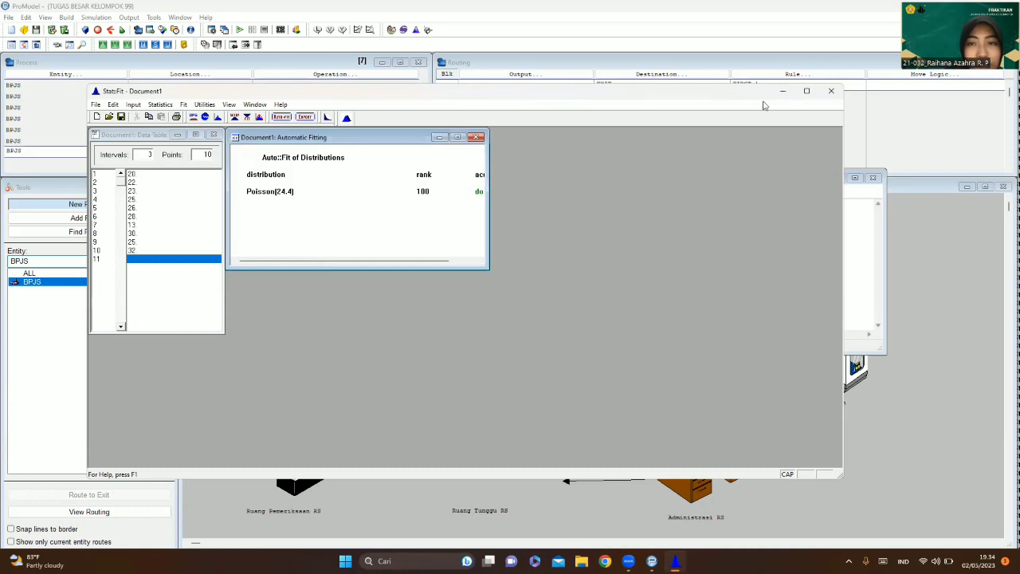
{"action": "left_click", "coordinate": [831, 90]}
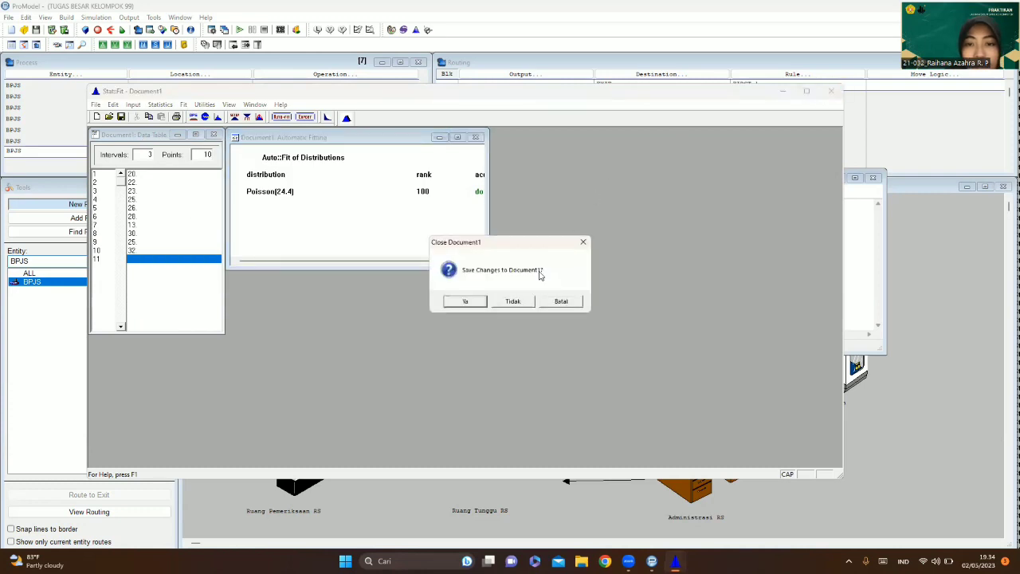
{"action": "left_click", "coordinate": [513, 303]}
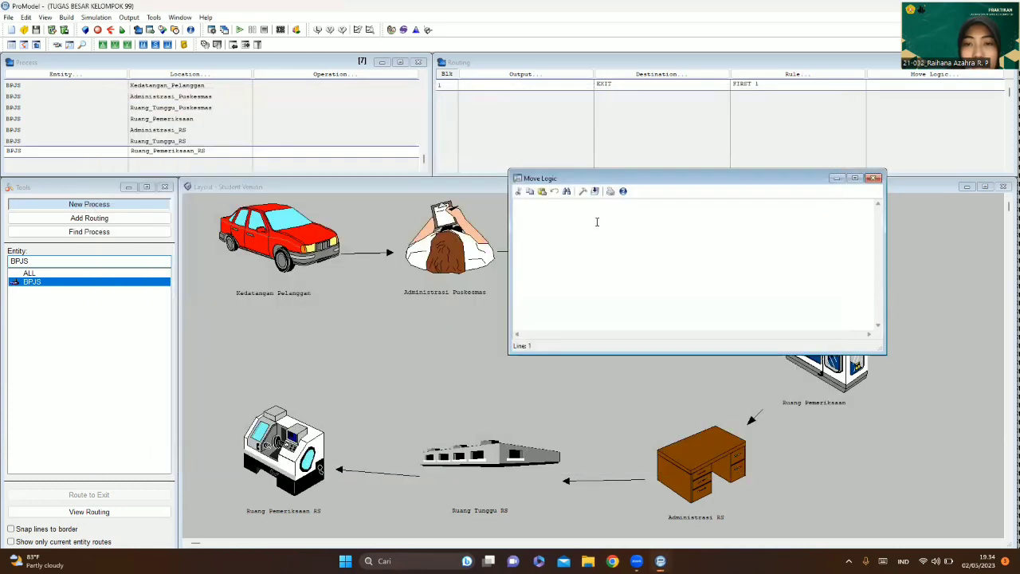
- Build the move logic MOVE FOR P(24.4) for the EXIT routing with the Logic Builder and close the editor
{"action": "left_click", "coordinate": [582, 192]}
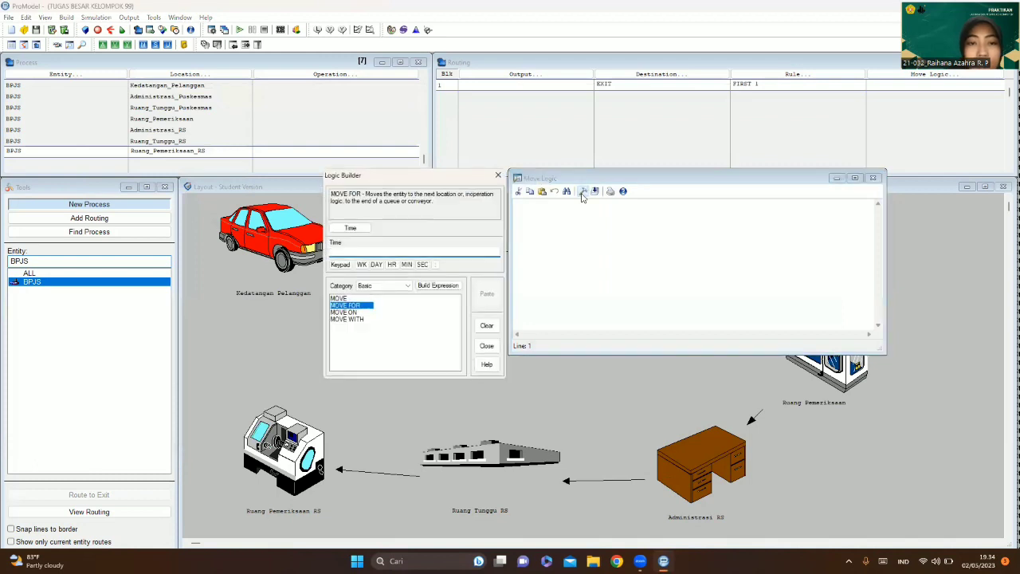
{"action": "type", "text": "P(24.4)"}
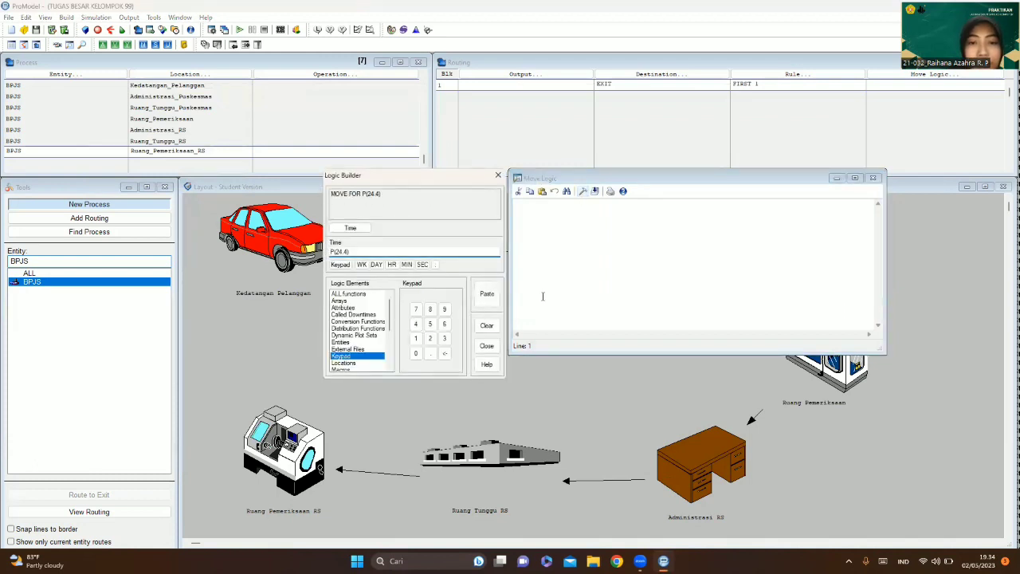
{"action": "left_click", "coordinate": [487, 295]}
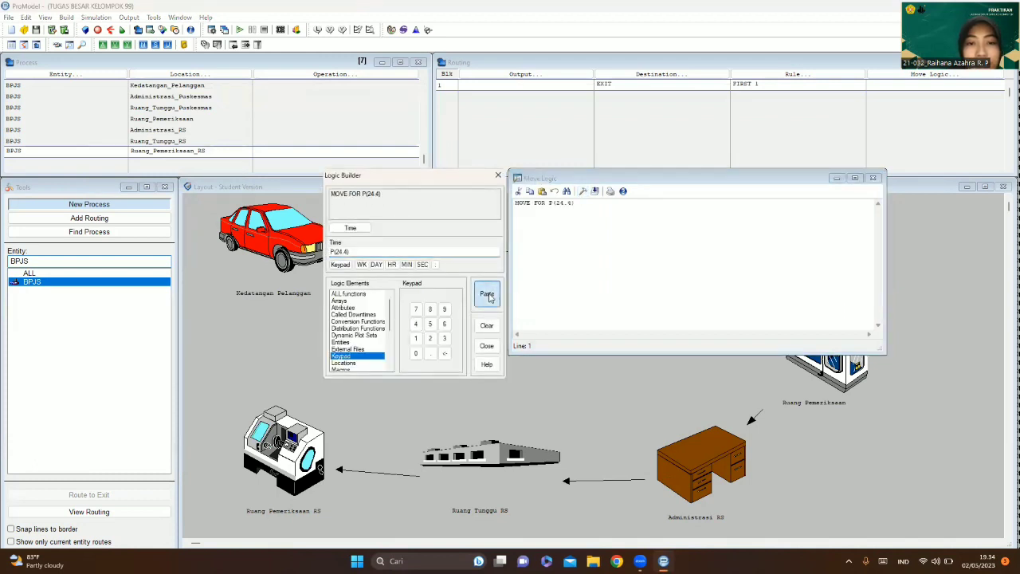
{"action": "left_click", "coordinate": [874, 179]}
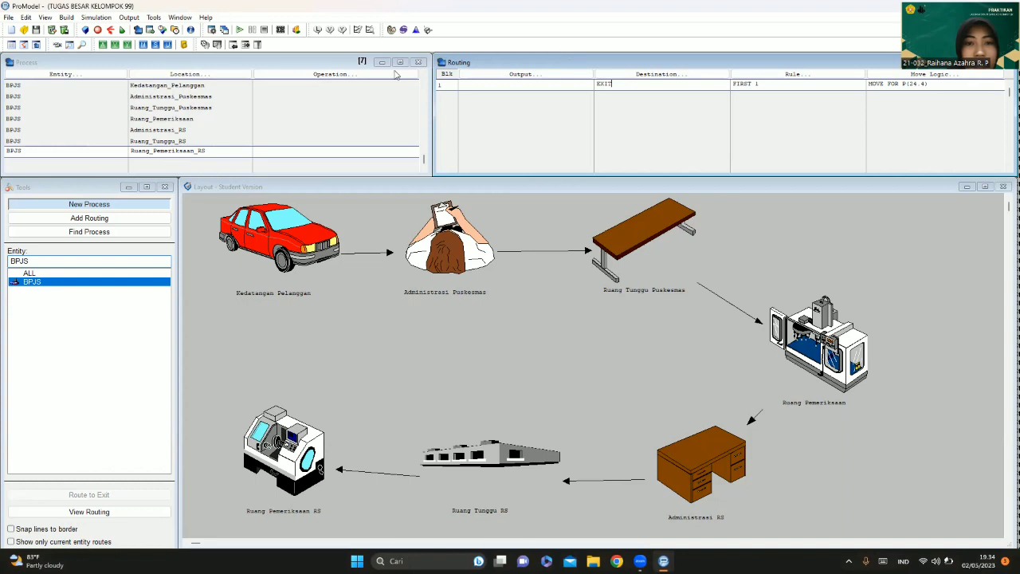
{"action": "left_click", "coordinate": [580, 51]}
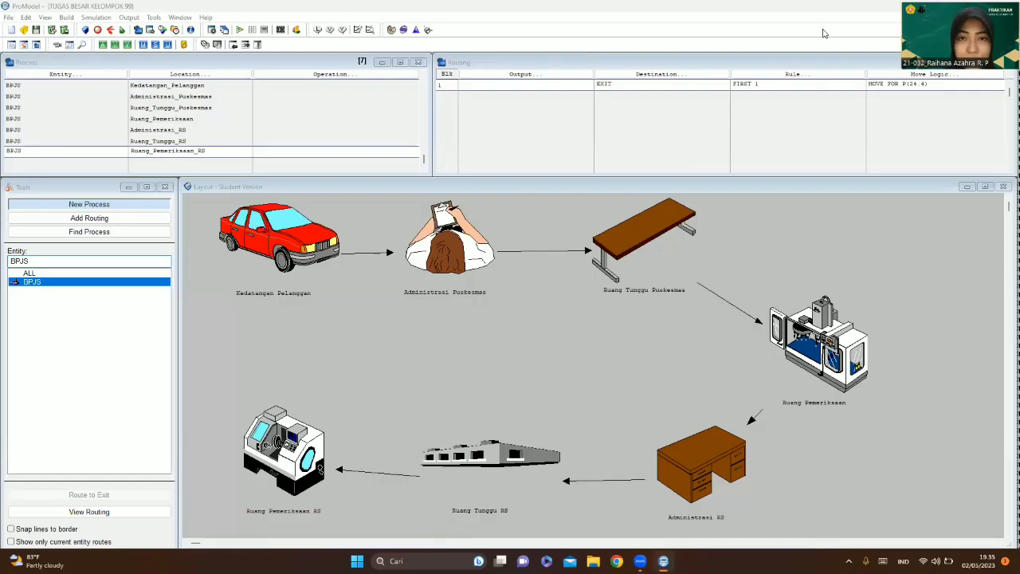
- Set the simulation options to a run time of 8 hours and 10 replications
{"action": "left_click", "coordinate": [95, 16]}
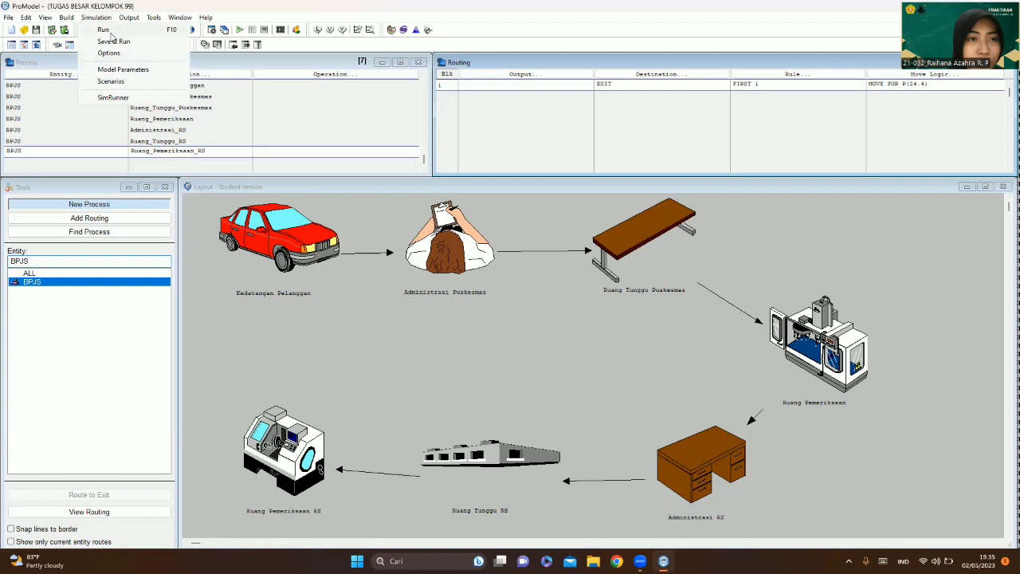
{"action": "left_click", "coordinate": [118, 53]}
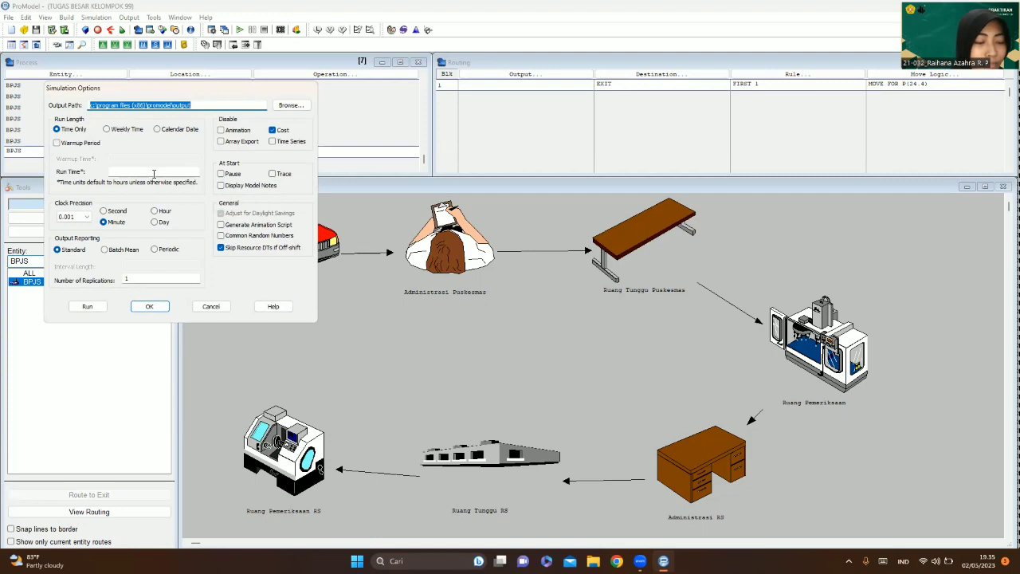
{"action": "left_click", "coordinate": [154, 174]}
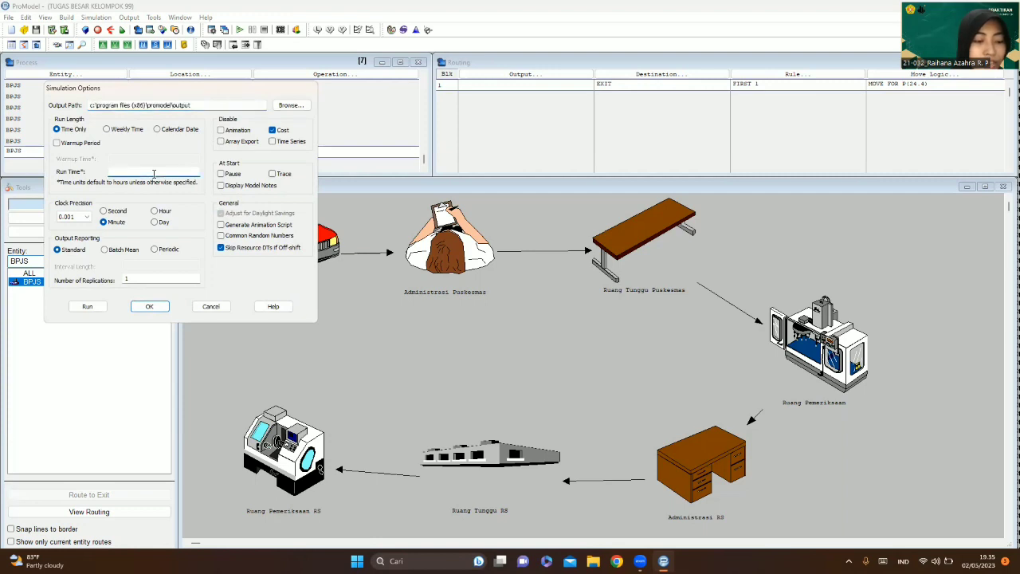
{"action": "left_click", "coordinate": [160, 277]}
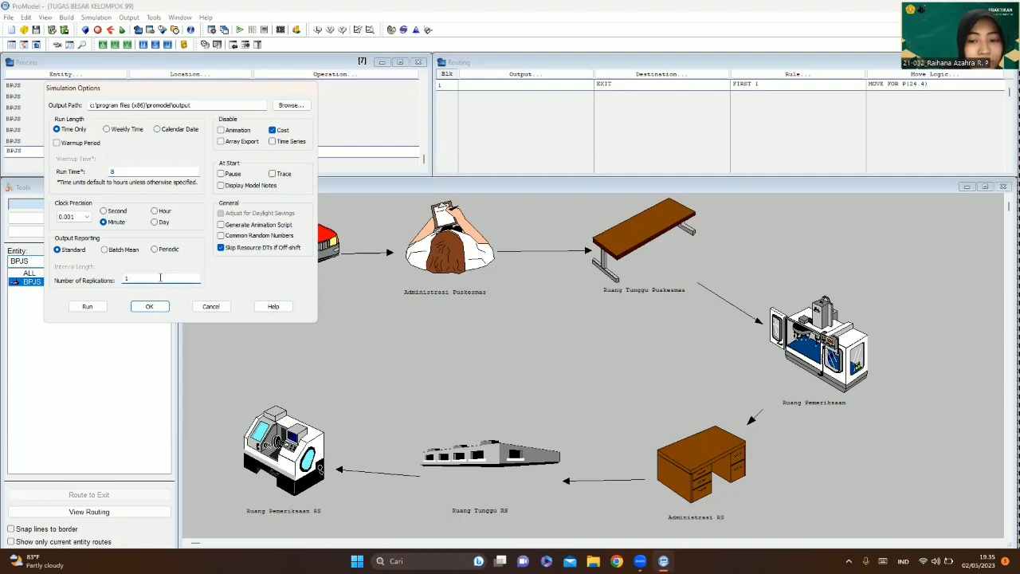
{"action": "left_click", "coordinate": [148, 308]}
{"action": "left_click", "coordinate": [148, 307]}
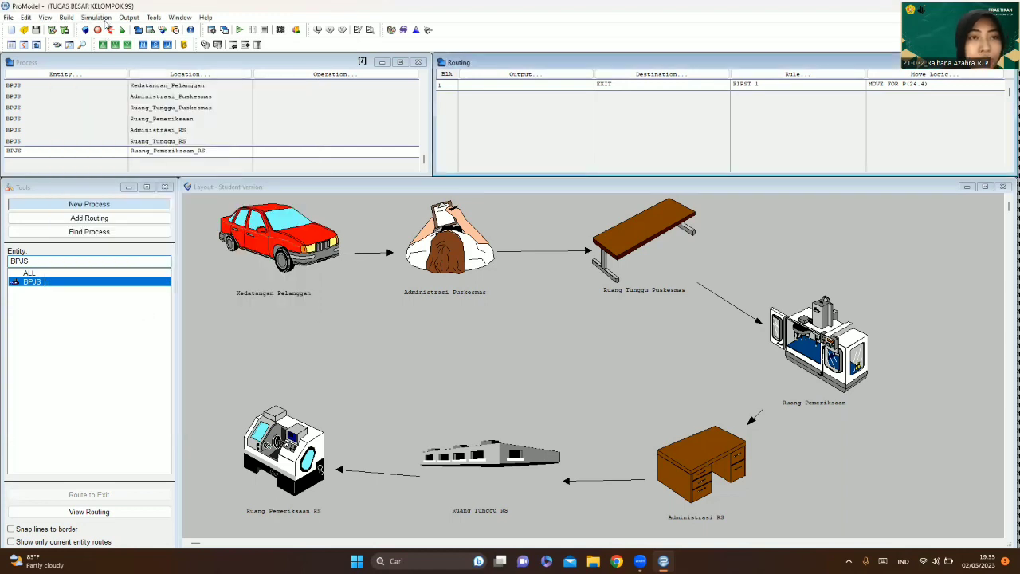
- Run the simulation, saving the model as TUGAS BESAR KELOMPOK K 99, and raise the animation speed to the maximum
{"action": "left_click", "coordinate": [102, 17]}
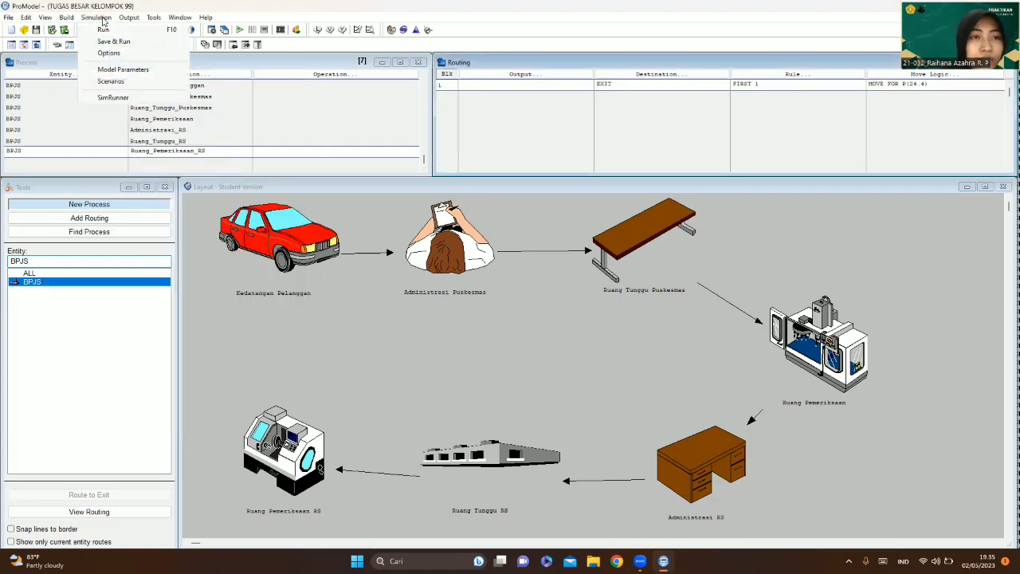
{"action": "left_click", "coordinate": [105, 31]}
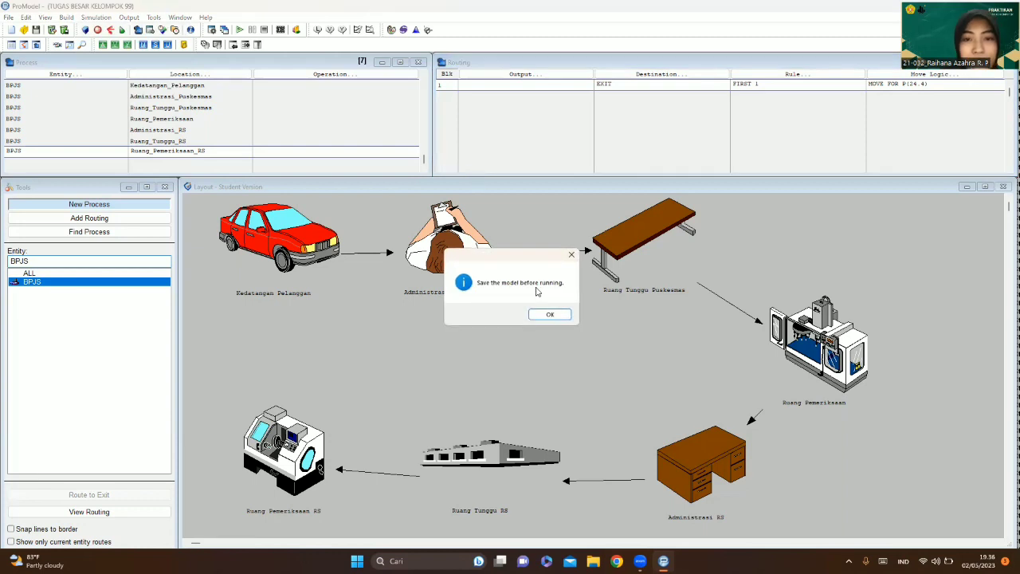
{"action": "left_click", "coordinate": [548, 314]}
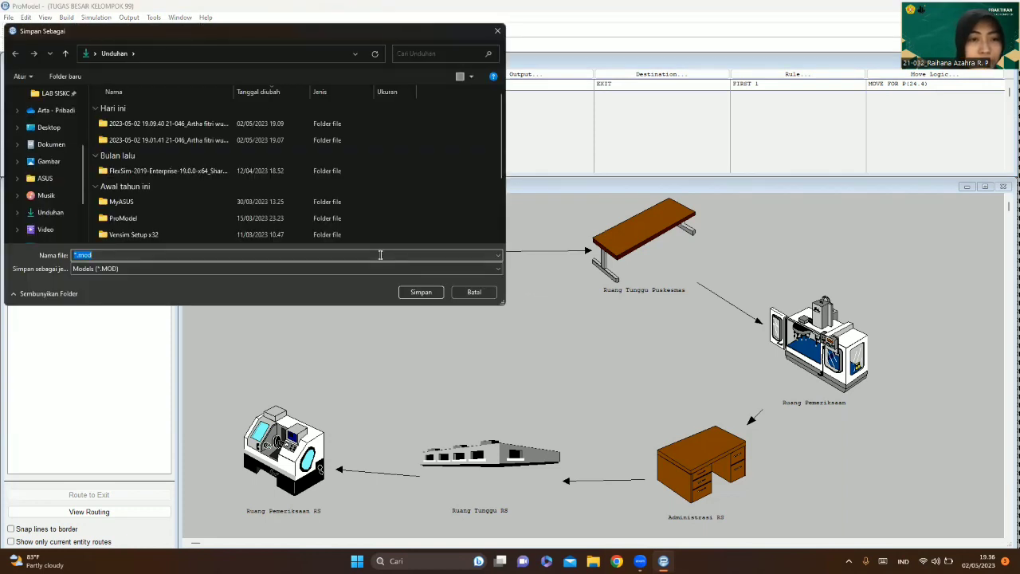
{"action": "type", "text": "TUGAS BESAR KELOMPOK K39"}
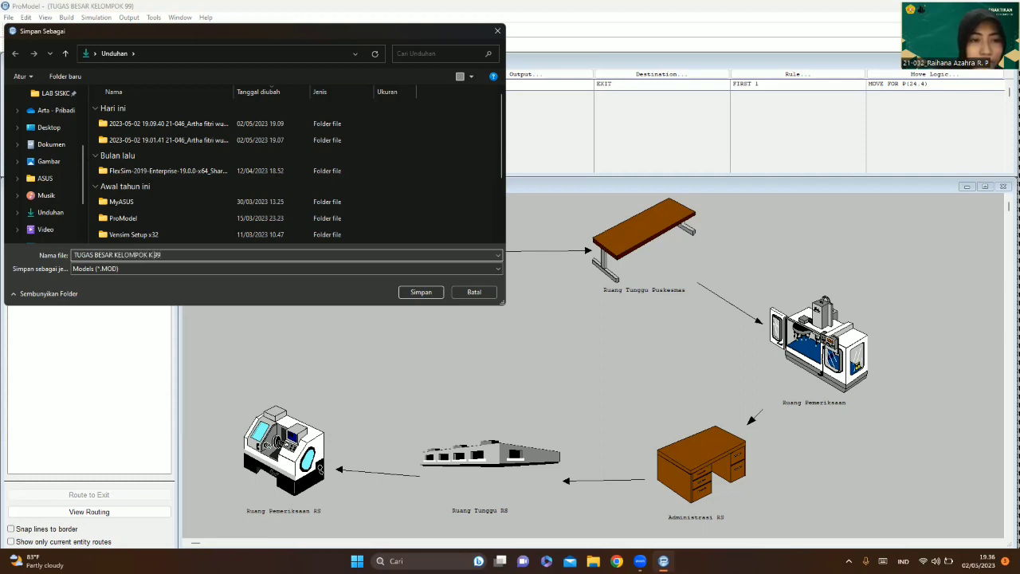
{"action": "key", "text": "Return"}
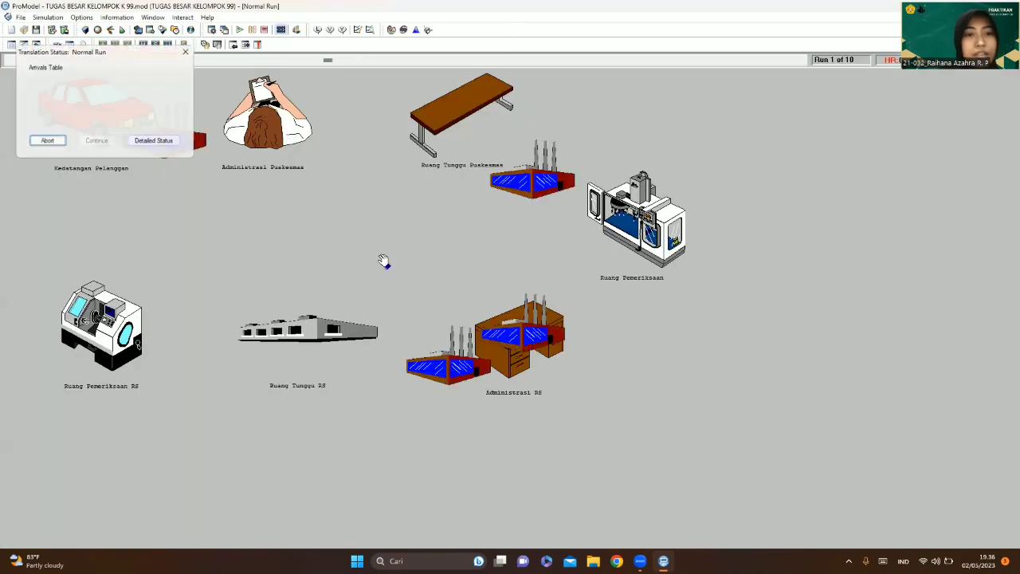
{"action": "left_click_drag", "start_coordinate": [330, 60], "coordinate": [795, 68]}
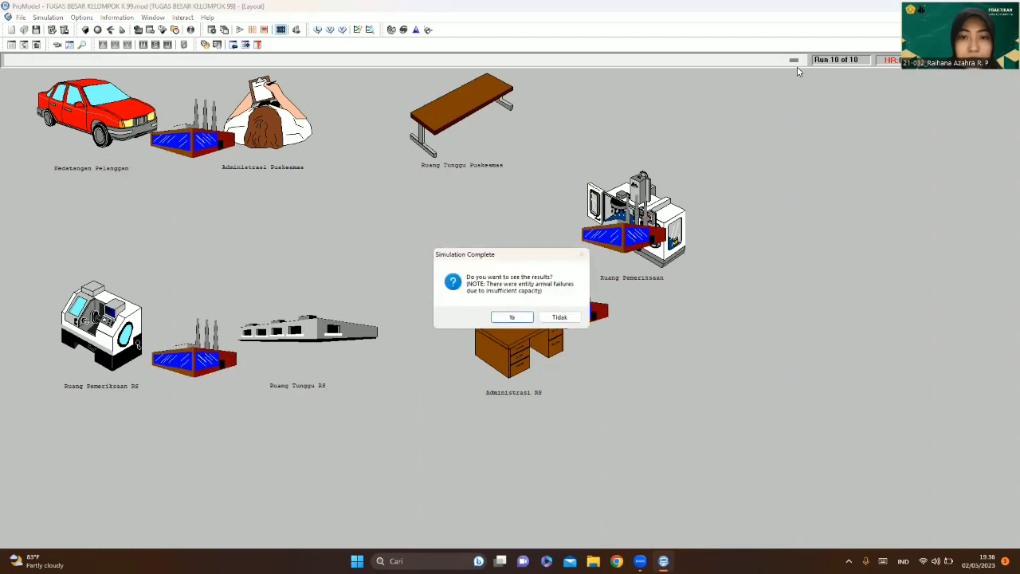
- Open the Normal Run results report for all replications and examine the Entity Activity table
{"action": "left_click", "coordinate": [514, 317]}
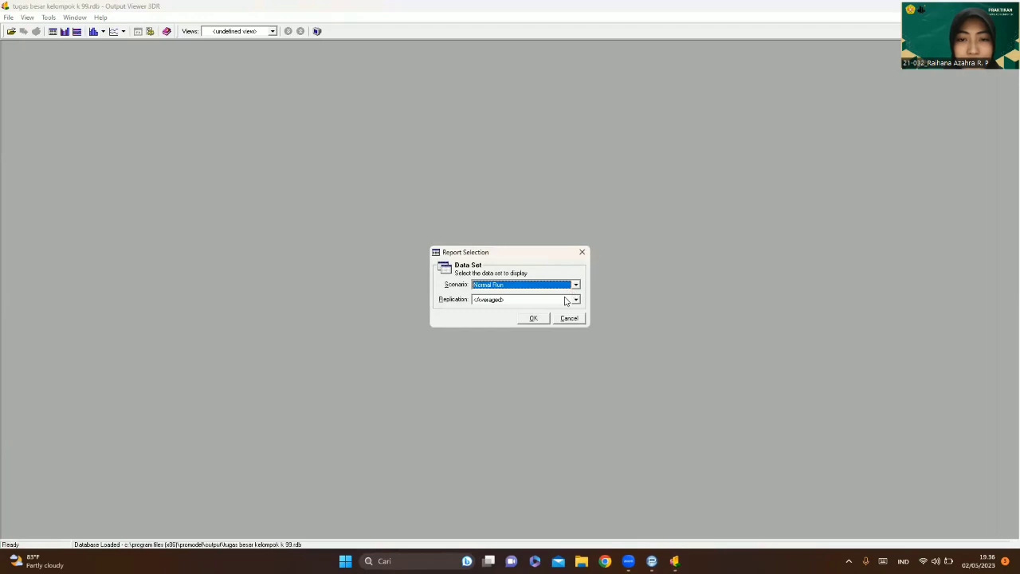
{"action": "left_click", "coordinate": [567, 300]}
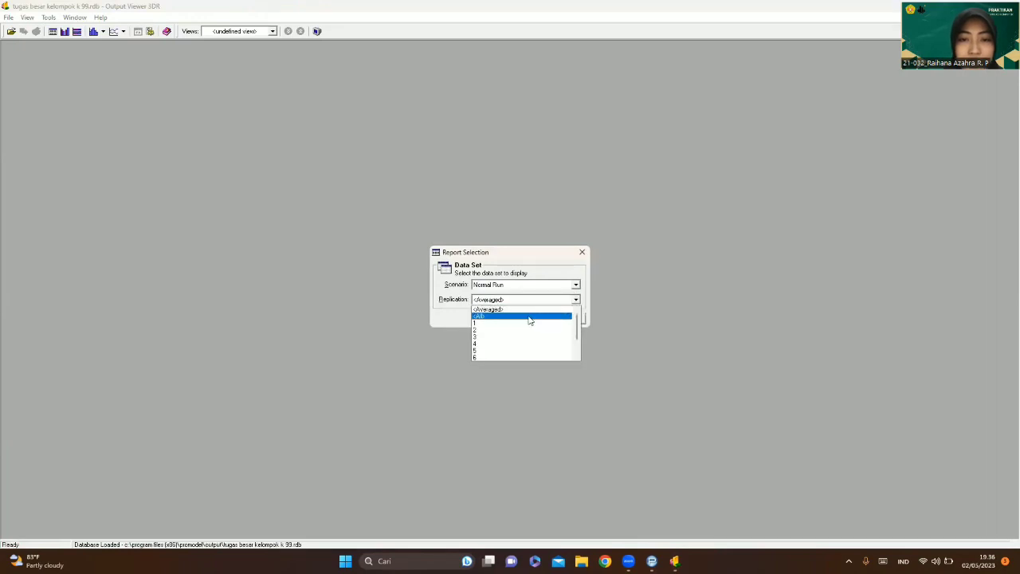
{"action": "left_click", "coordinate": [529, 317]}
{"action": "left_click", "coordinate": [533, 319]}
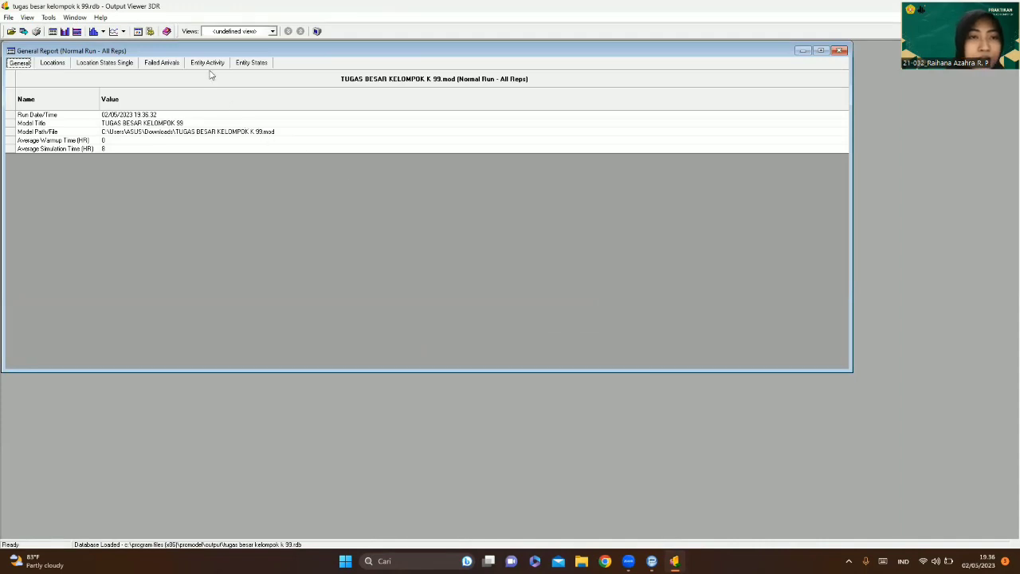
{"action": "left_click", "coordinate": [206, 63]}
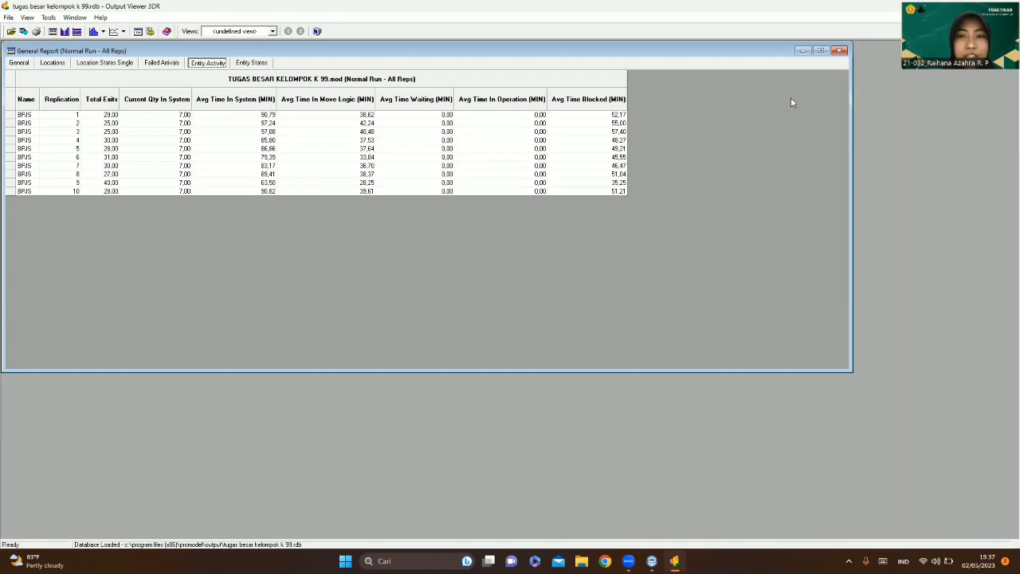
{"action": "left_click", "coordinate": [802, 68]}
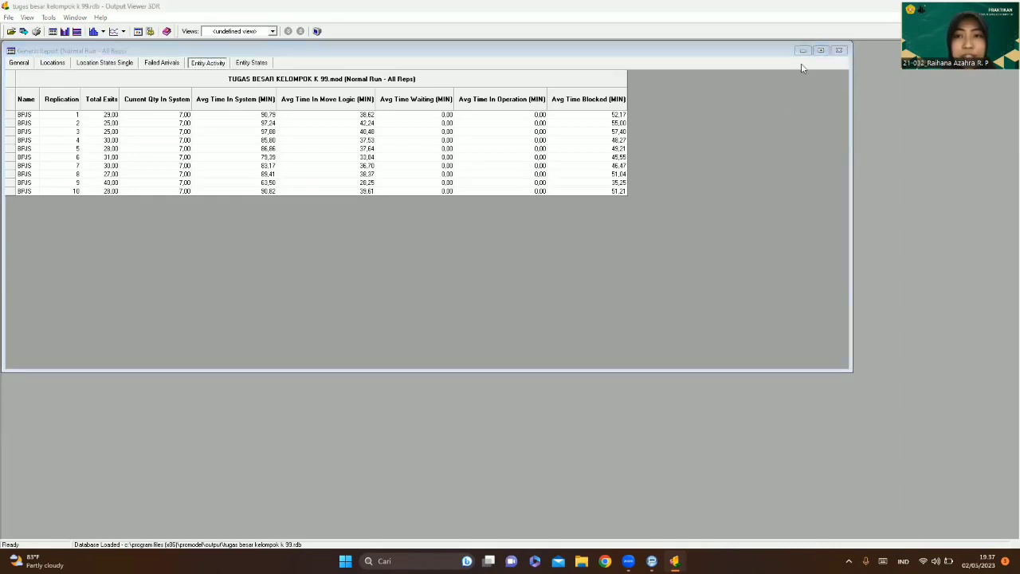